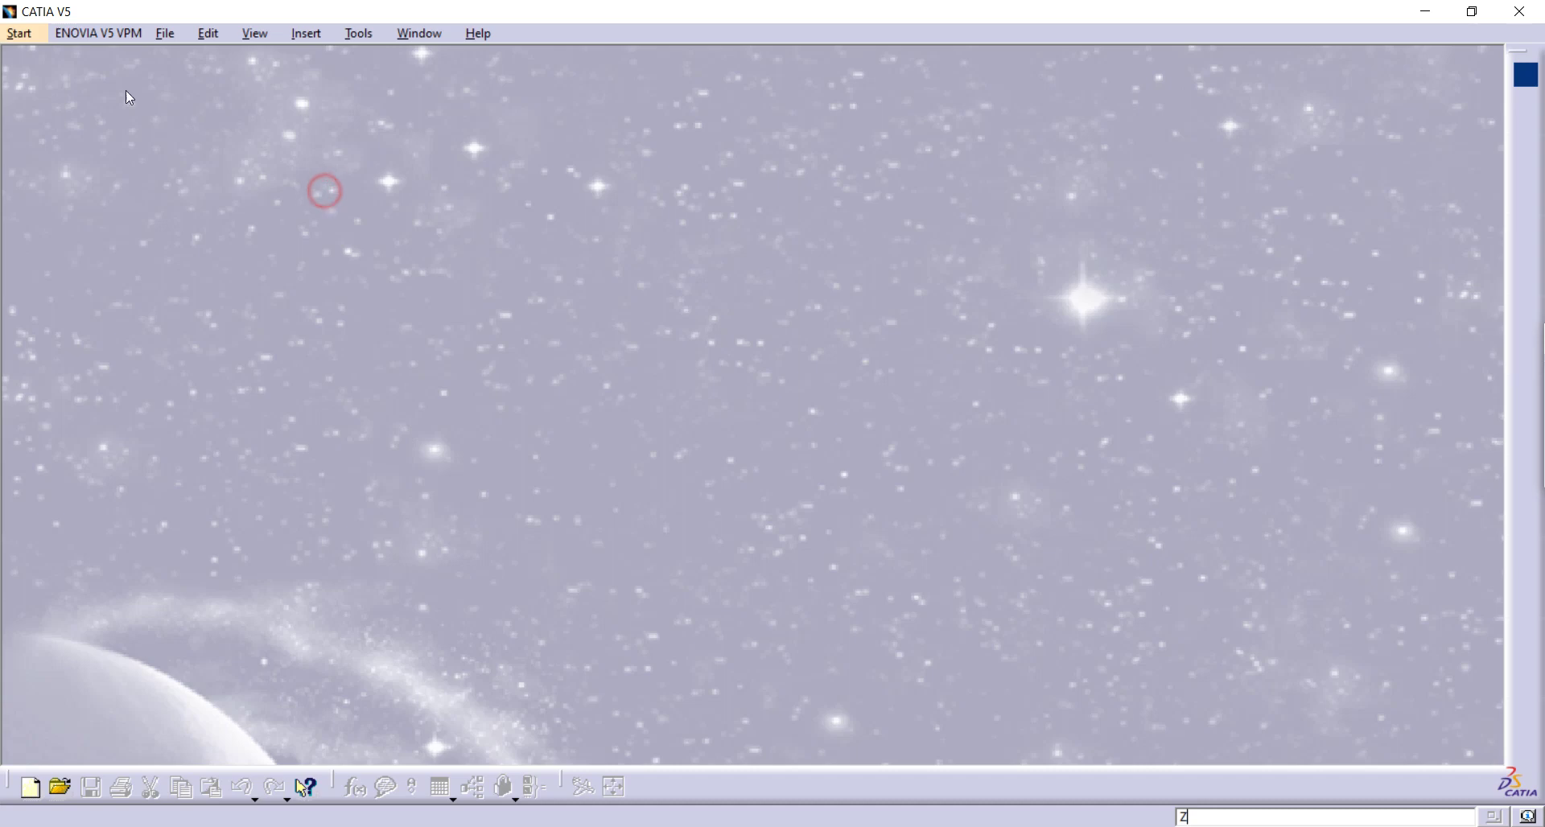
- Create a new part named Part1 in Part Design with hybrid design enabled
left_click(9, 35)
mouse_move(50, 83)
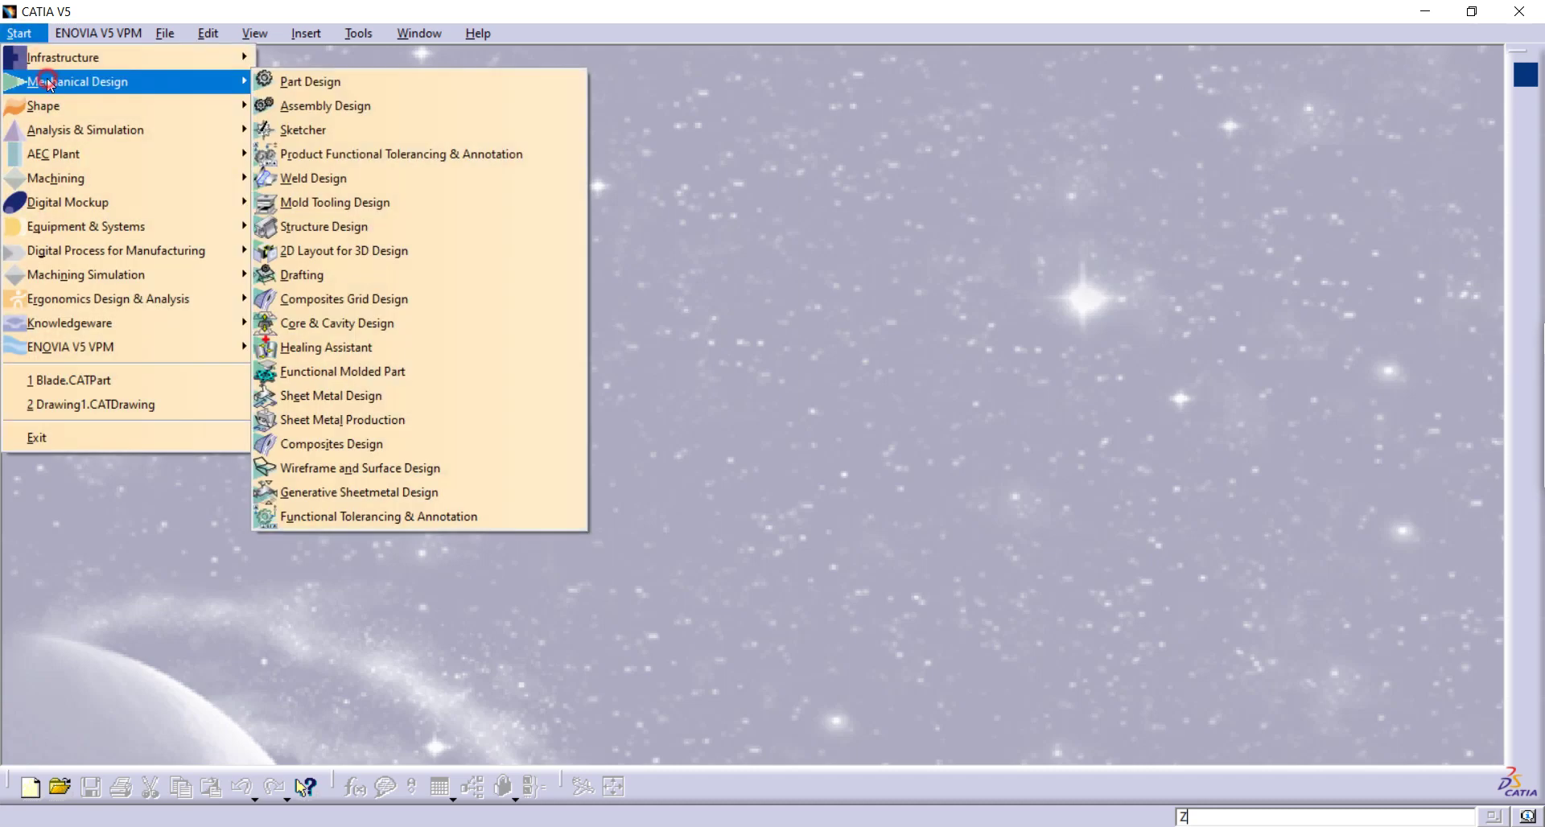
left_click(314, 81)
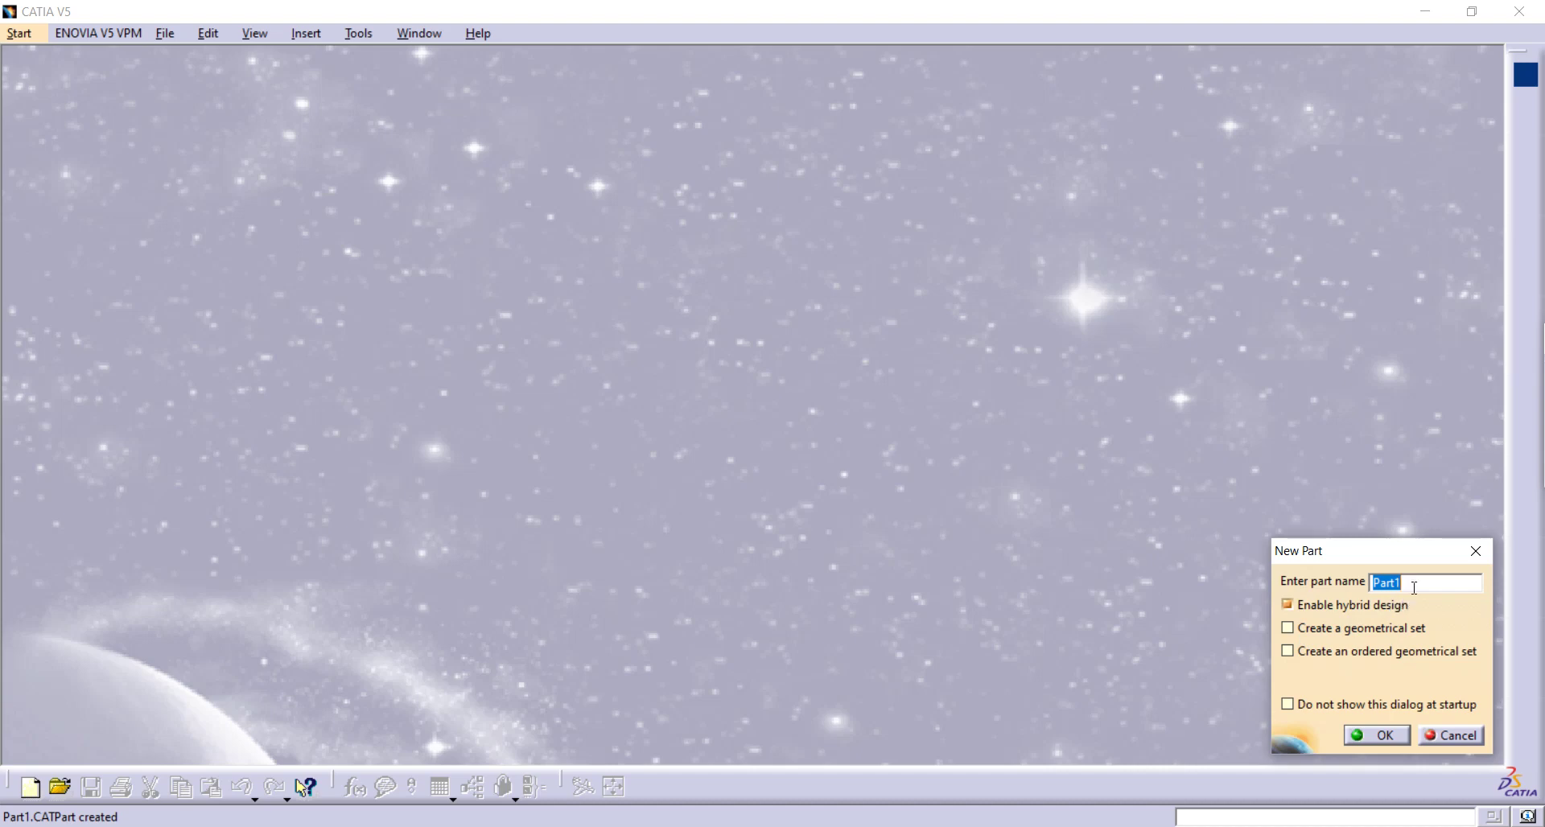
left_click(1377, 736)
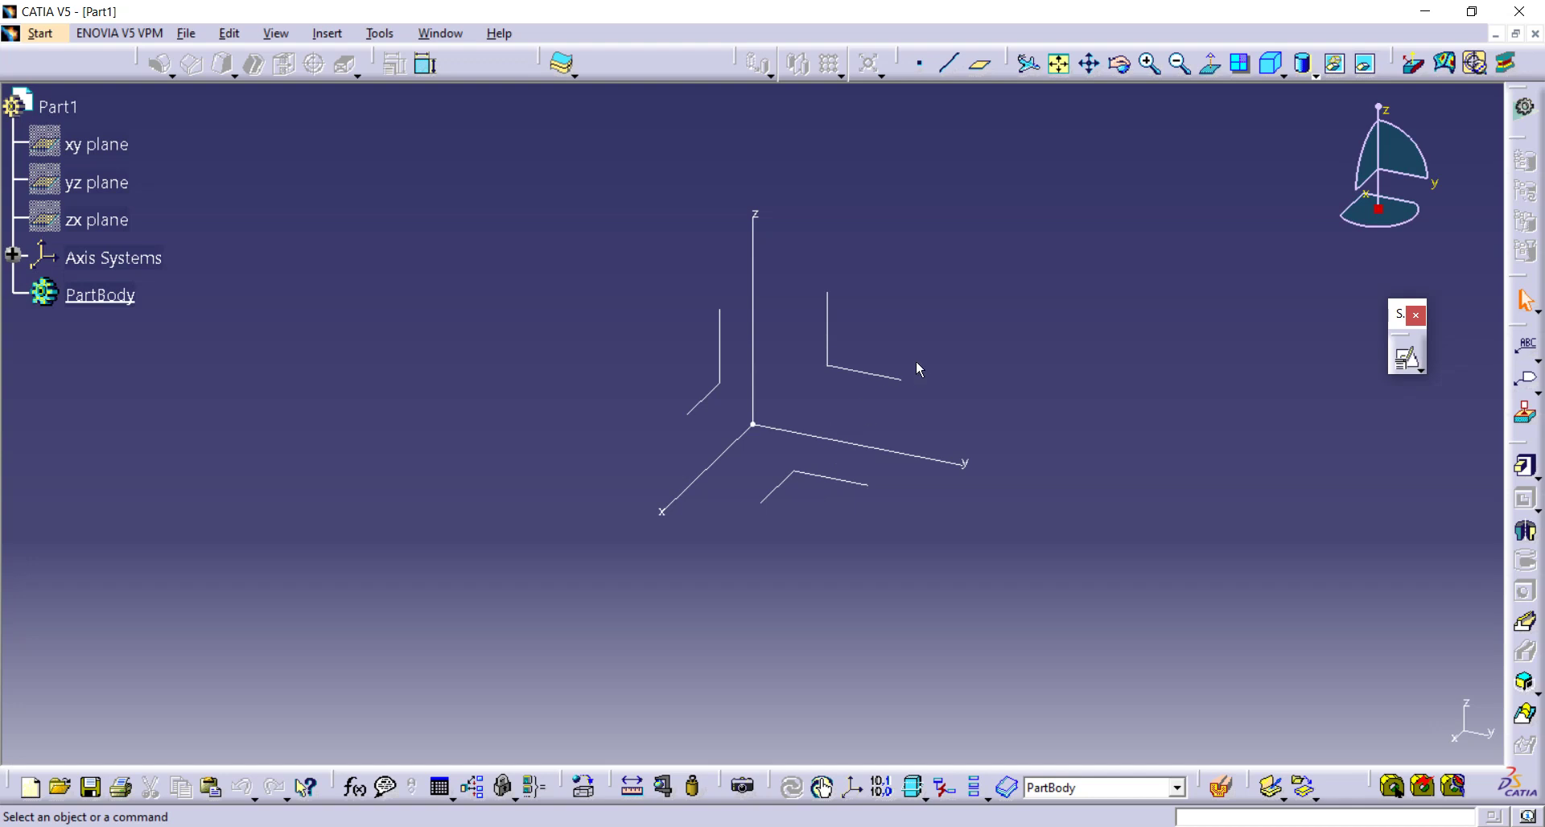
- Start a positioned sketch on the absolute axis system's yz plane with implicit origin and implicit orientation
middle_click_drag(920, 369, 842, 443)
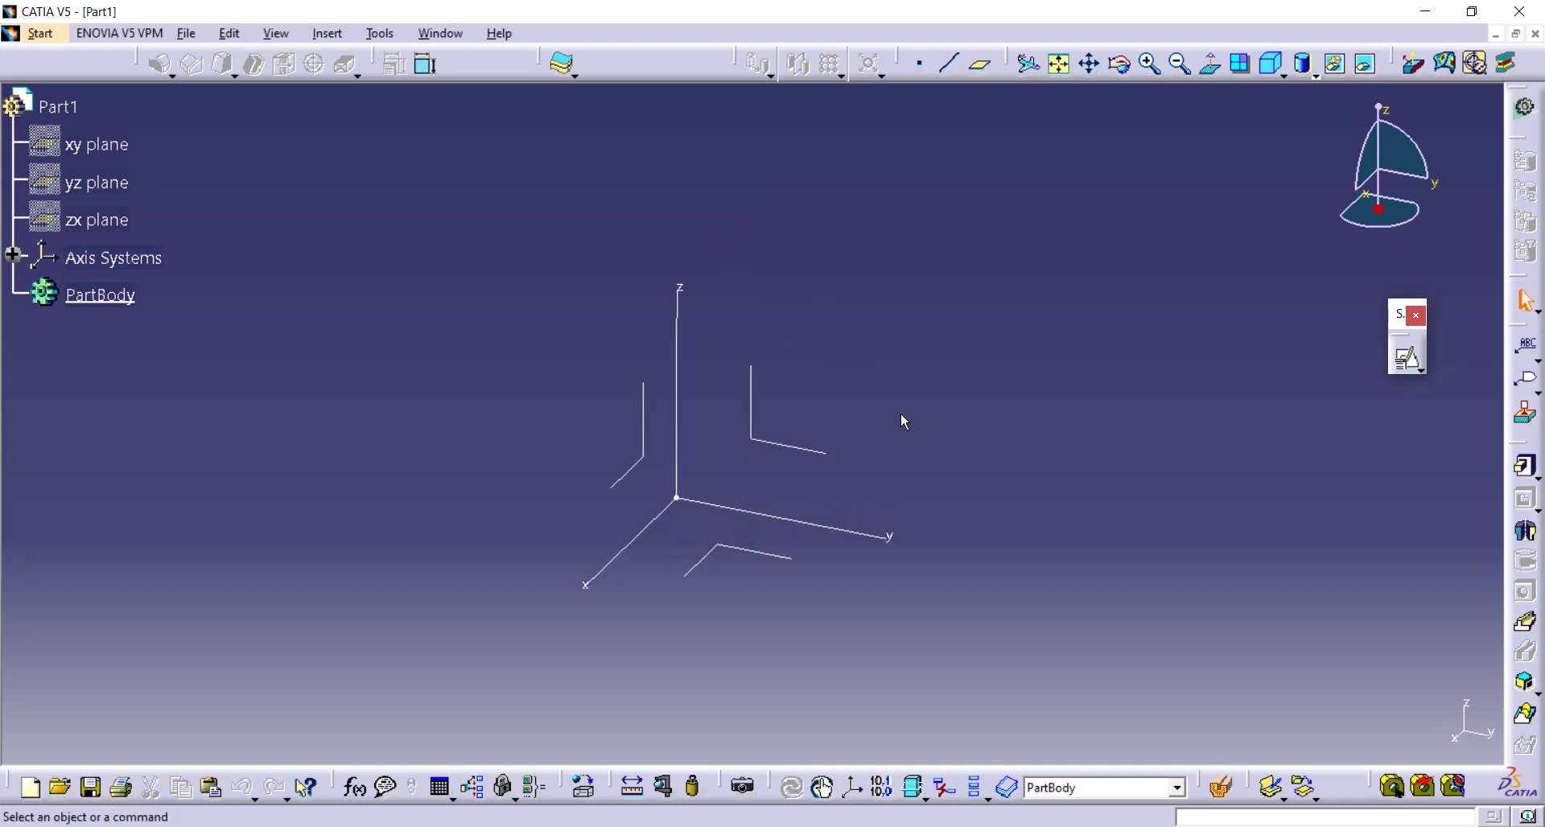
middle_click_drag(937, 458, 918, 450)
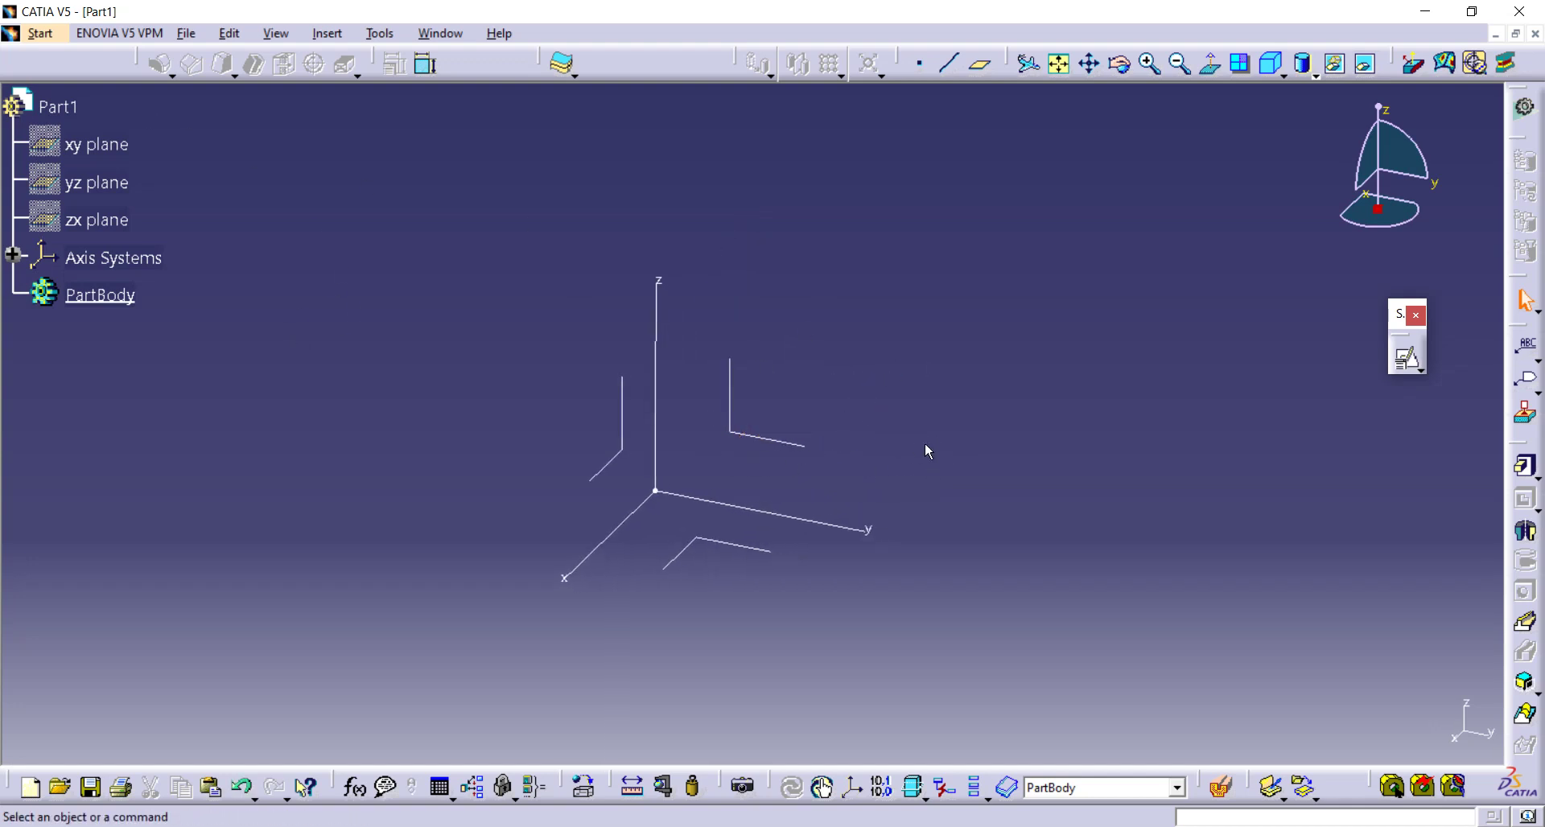
middle_click_drag(1022, 433, 1045, 335)
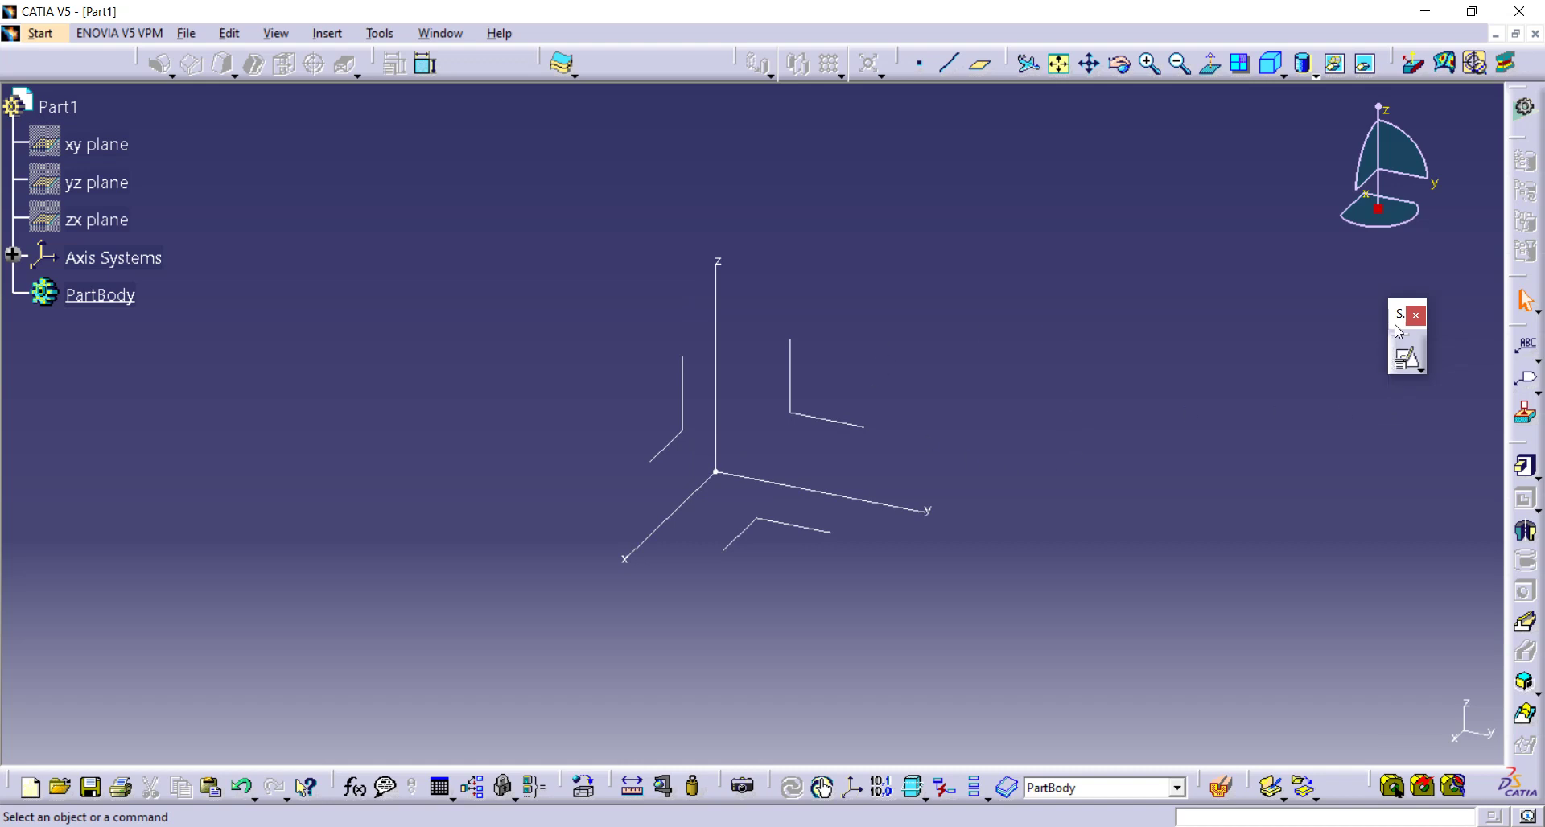
left_click(1418, 373)
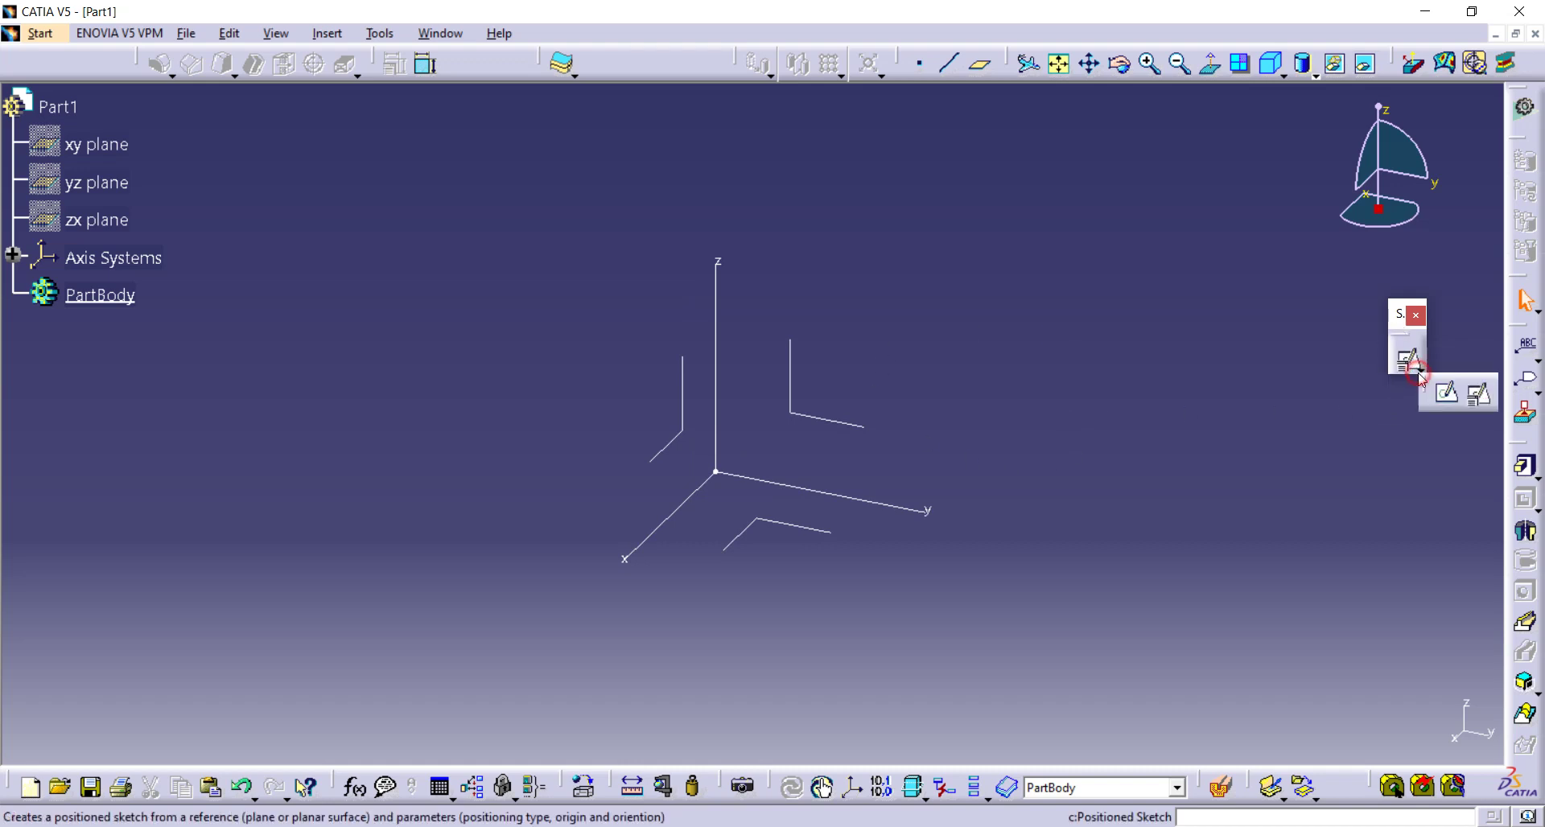
left_click(1476, 396)
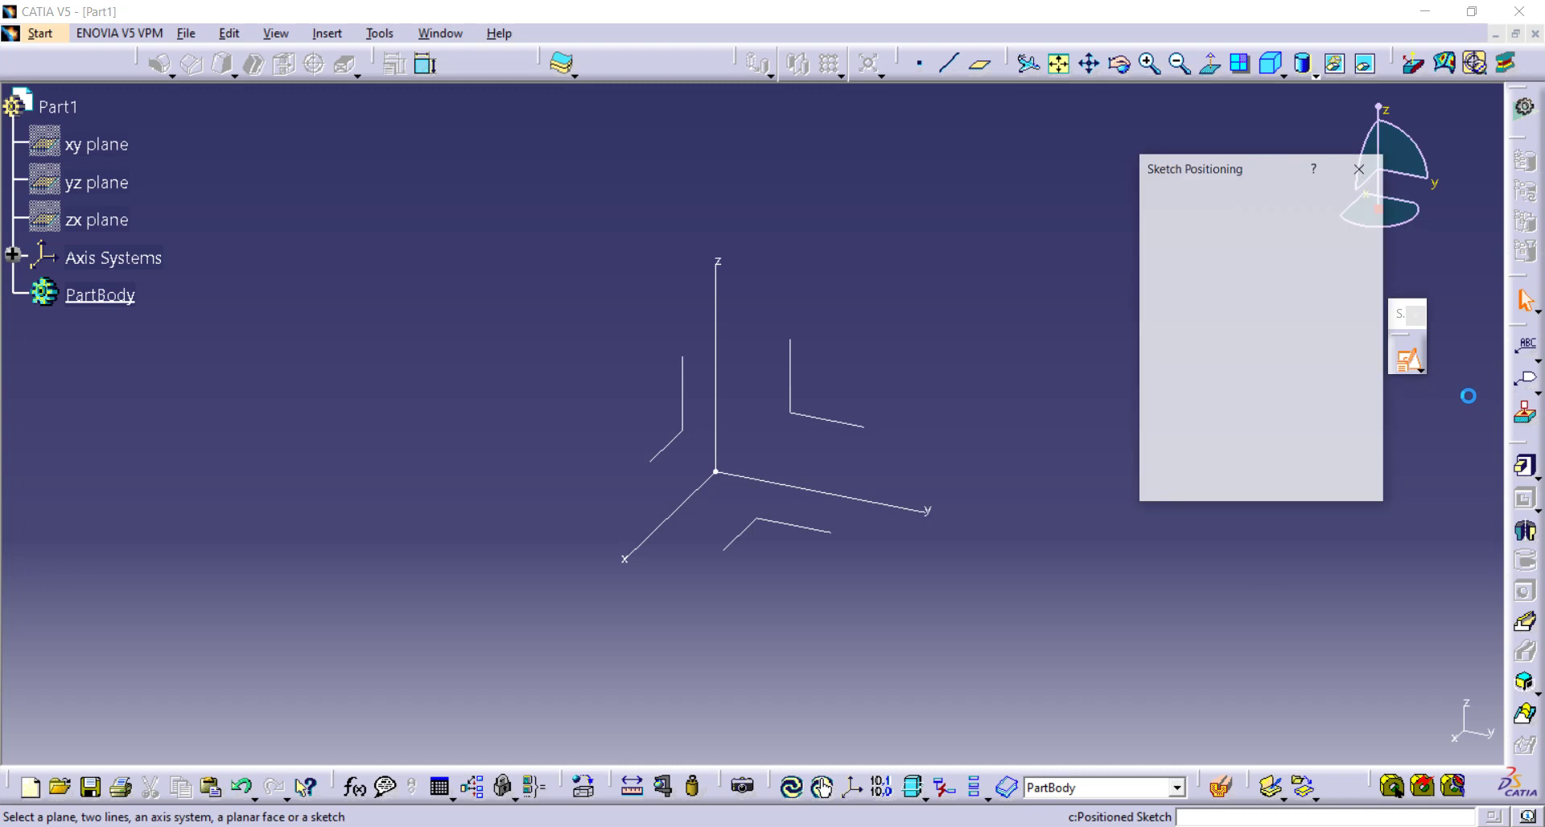
left_click(815, 423)
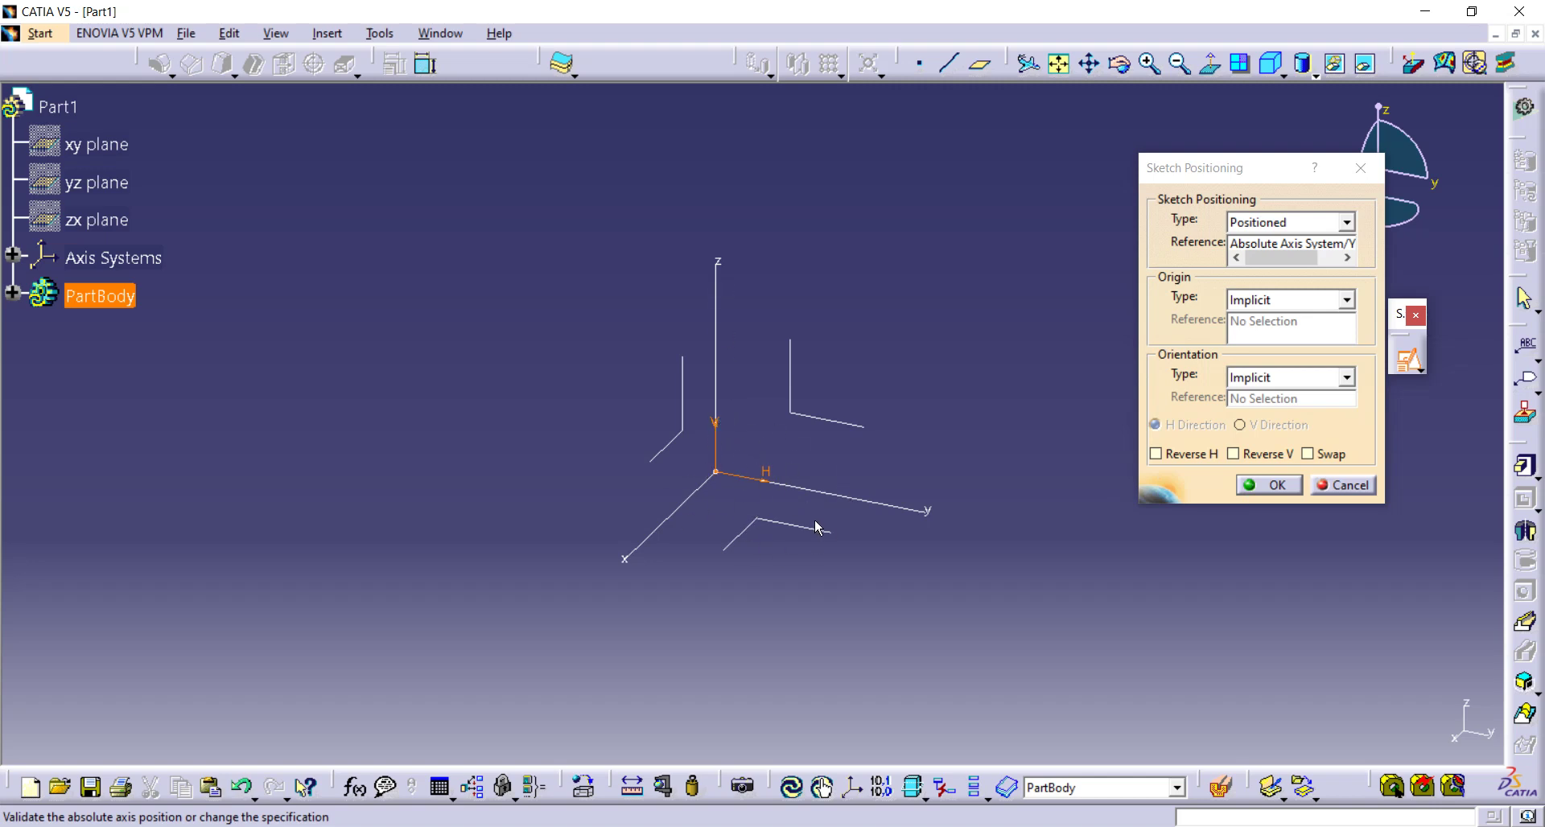
left_click(1268, 486)
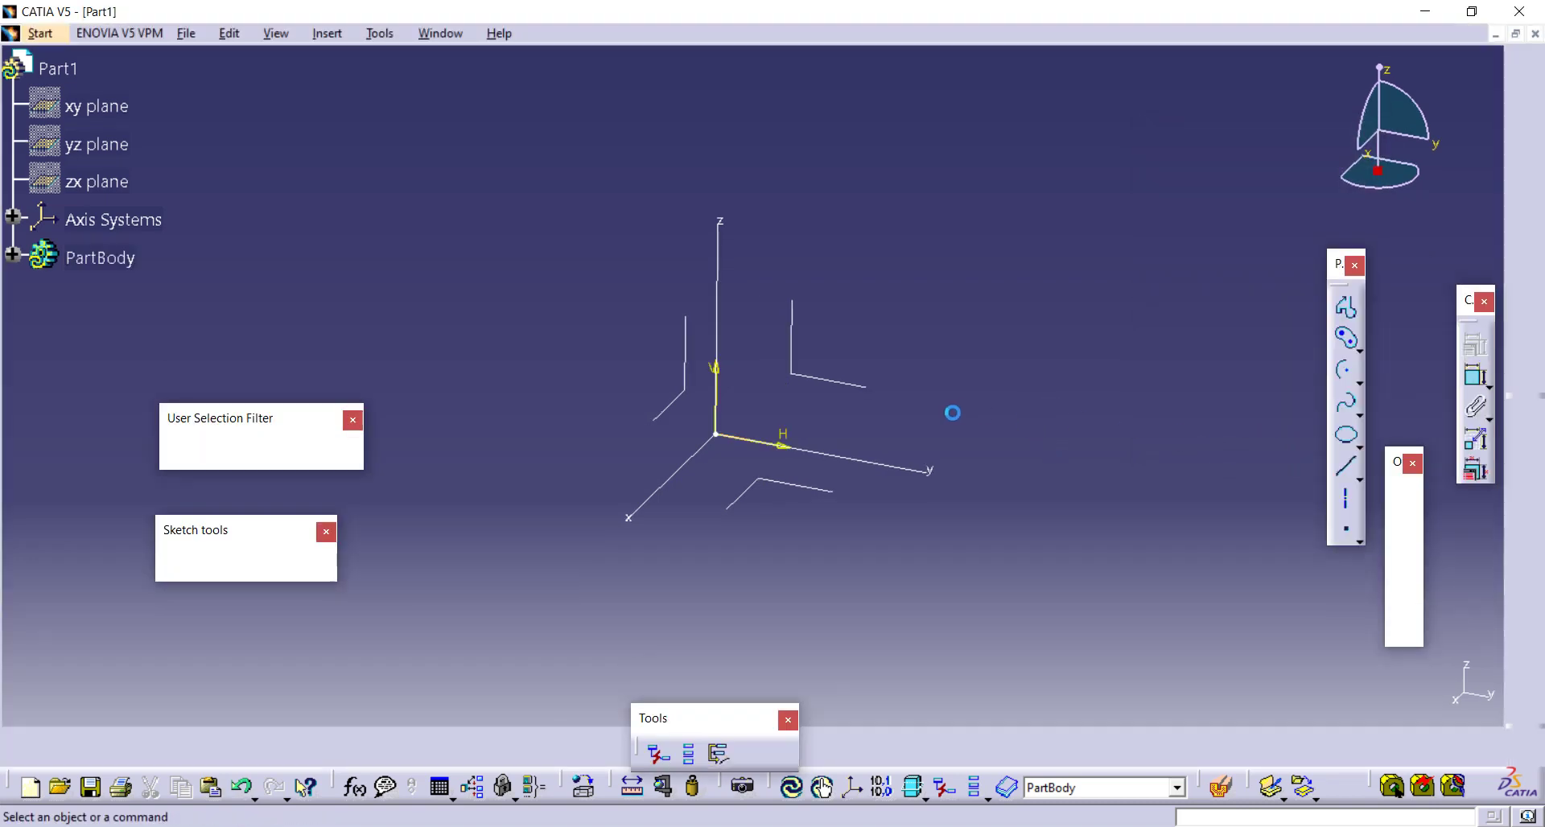
mouse_move(1003, 400)
middle_mouse_down()
mouse_move(839, 410)
mouse_move(908, 411)
middle_mouse_up()
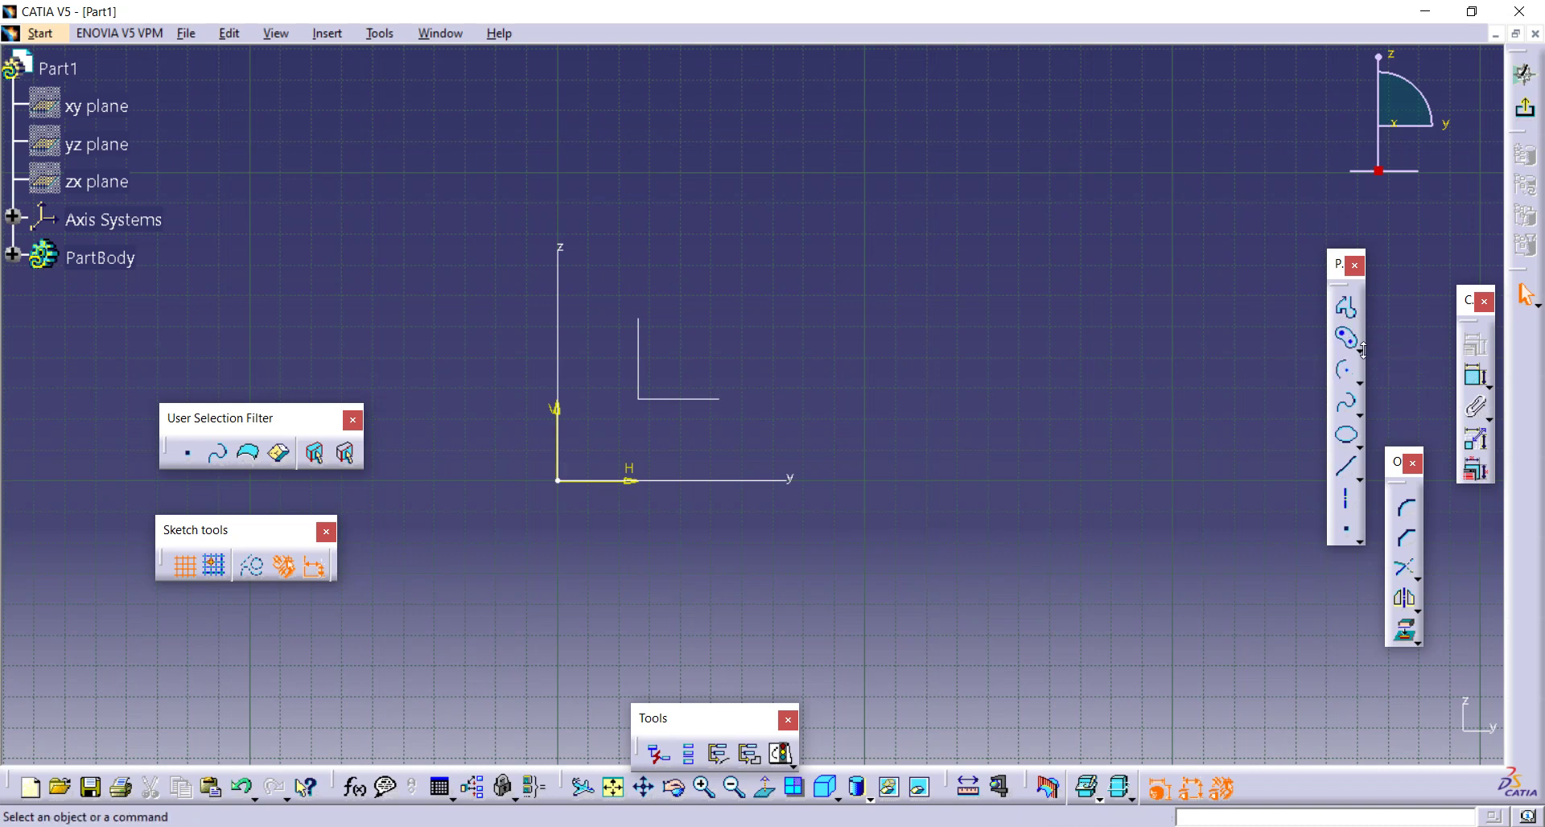
left_click(1359, 381)
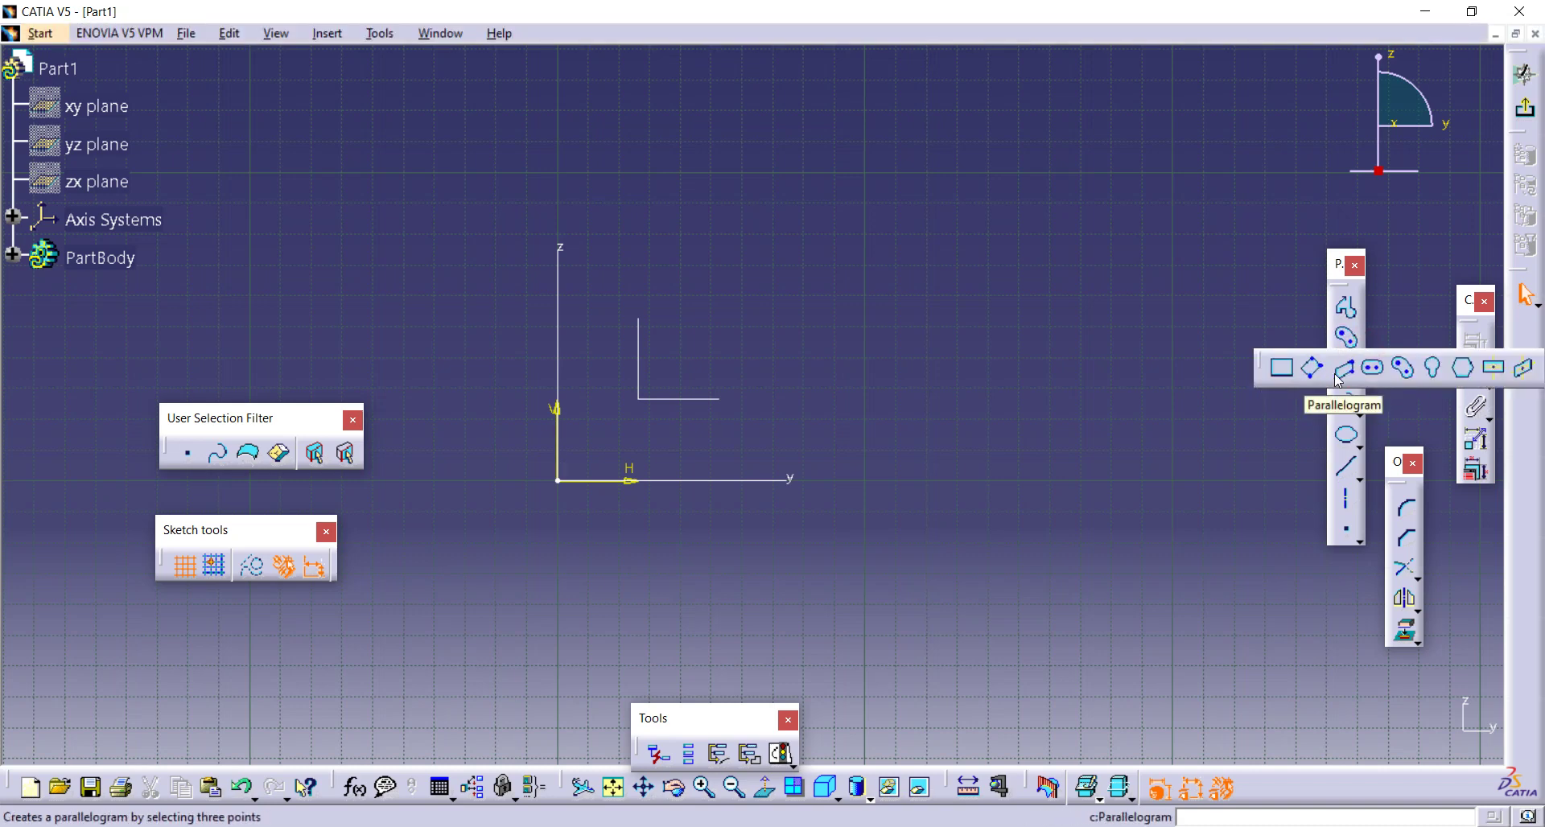
left_click(1279, 416)
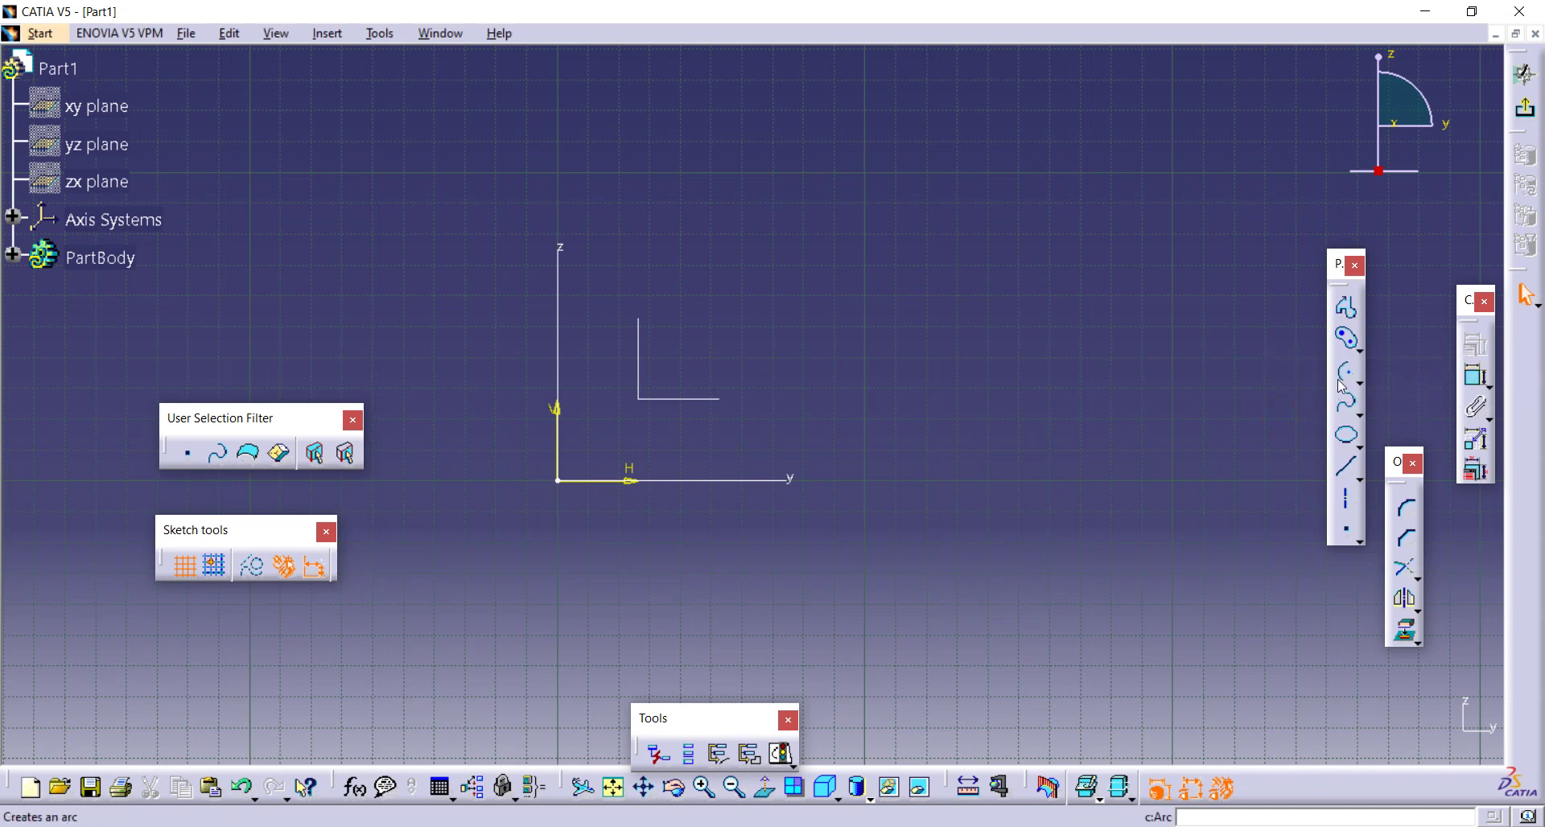
left_click(1360, 385)
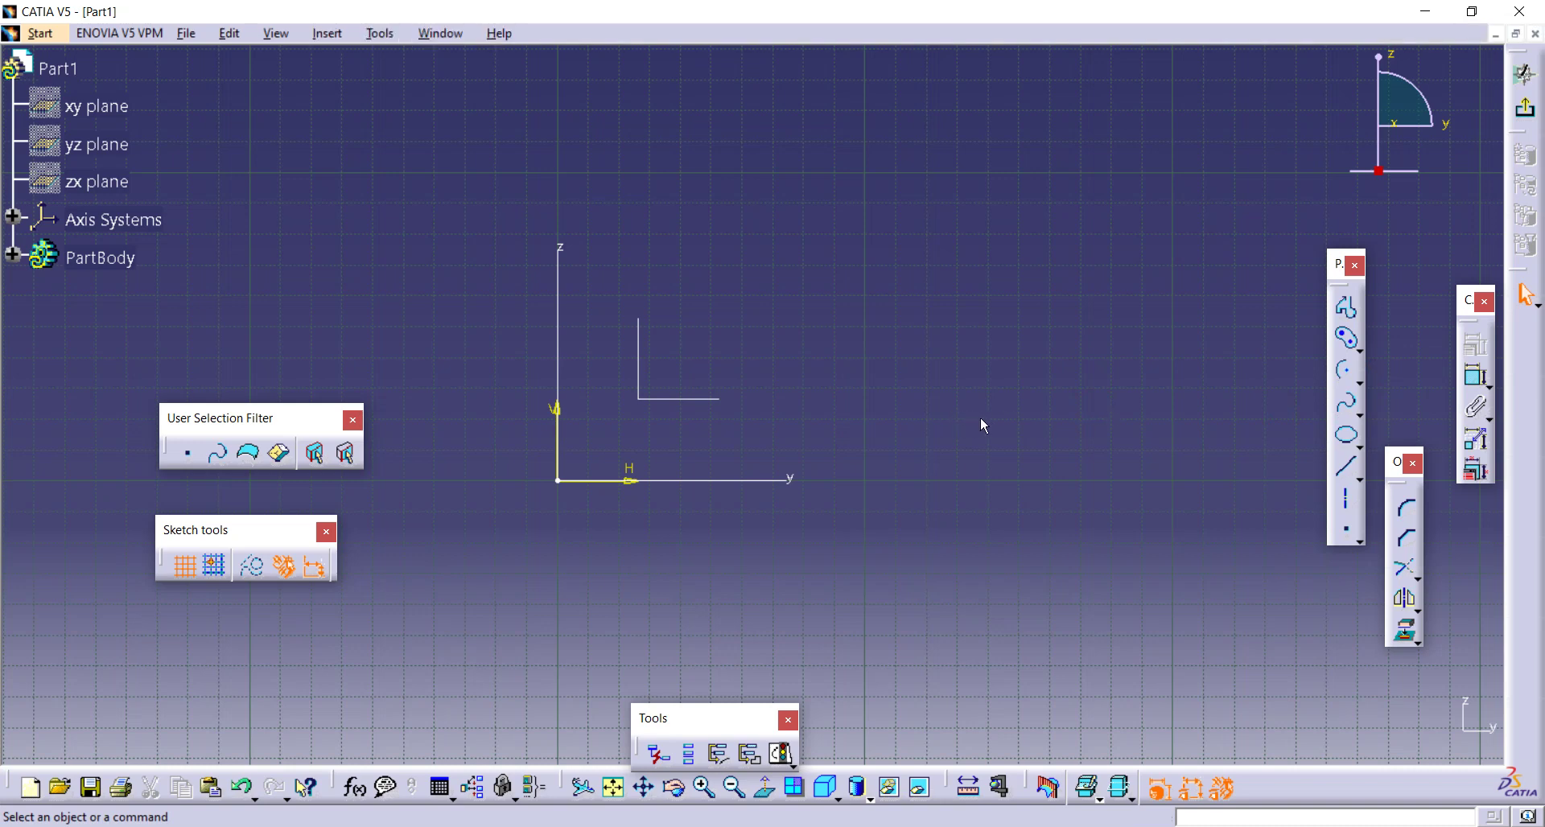
mouse_move(1011, 431)
middle_mouse_down()
mouse_move(922, 410)
mouse_move(965, 420)
middle_mouse_up()
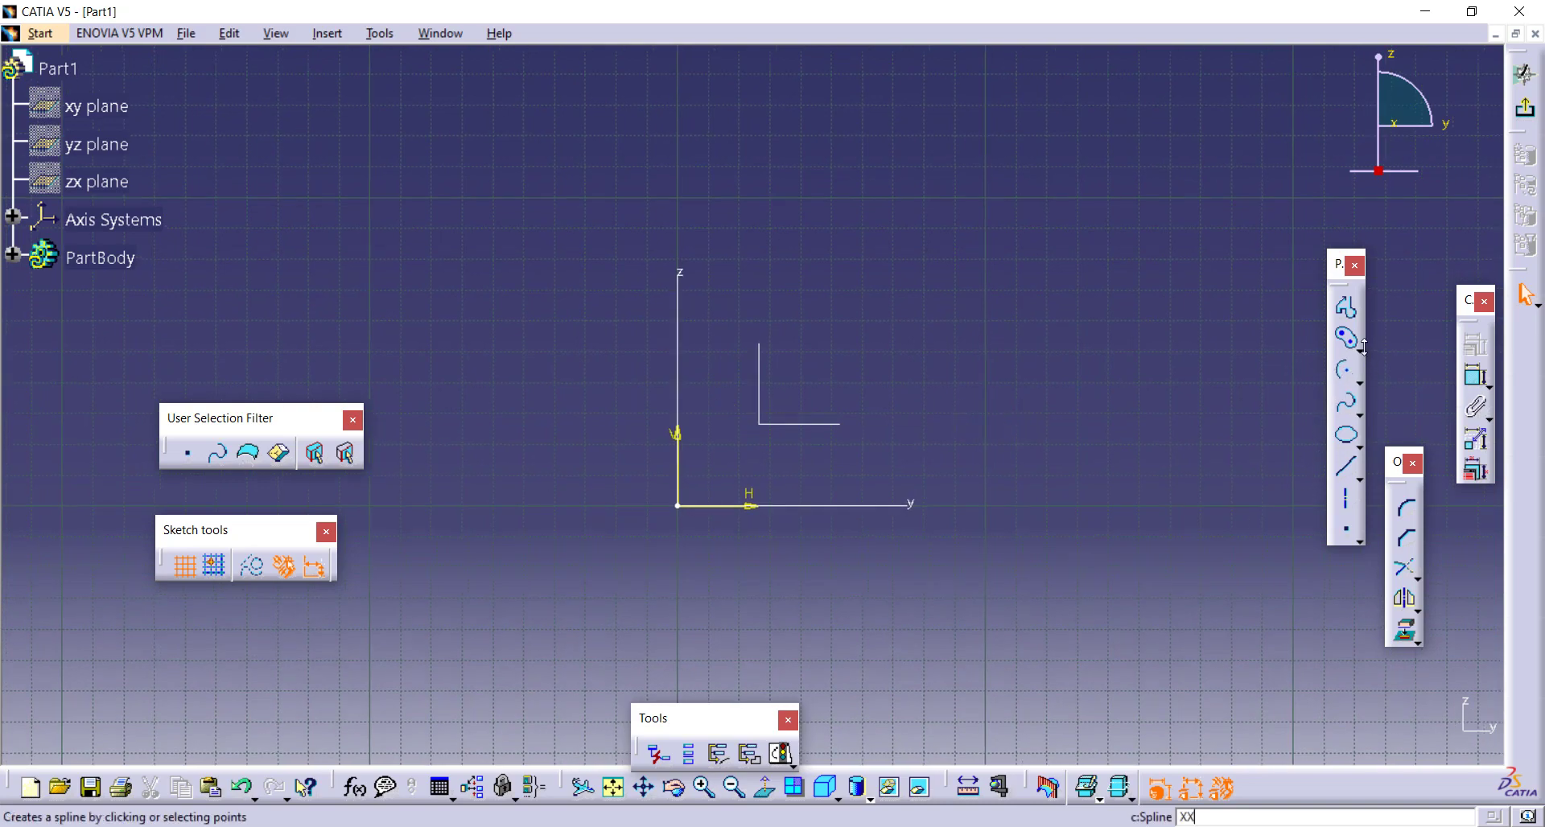
- Sketch a rectangle about 119 mm wide and 83 mm high with its lower-left corner at the origin
left_click(1359, 348)
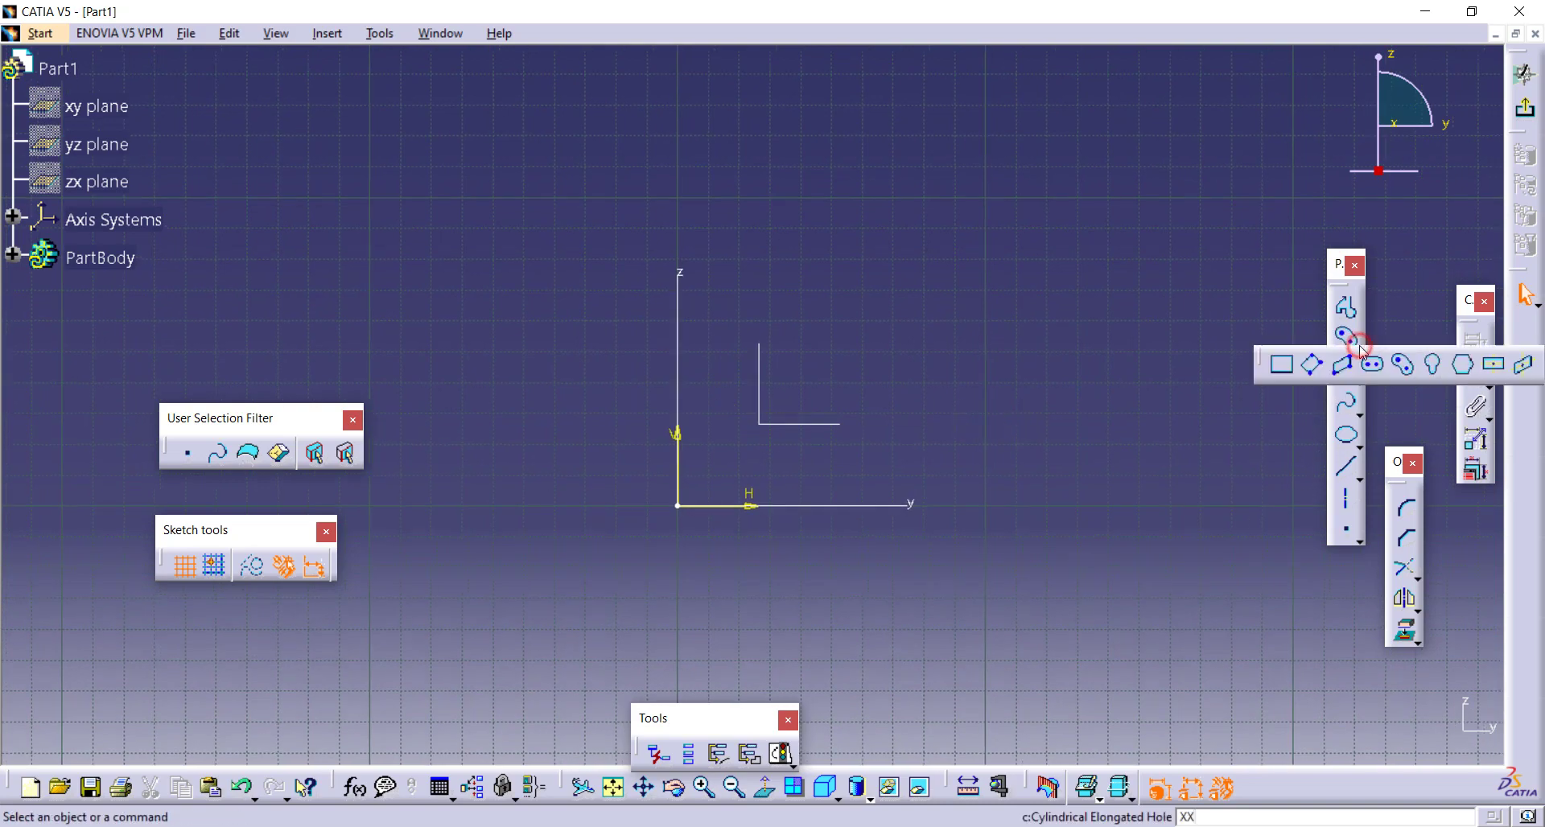
left_click(1281, 366)
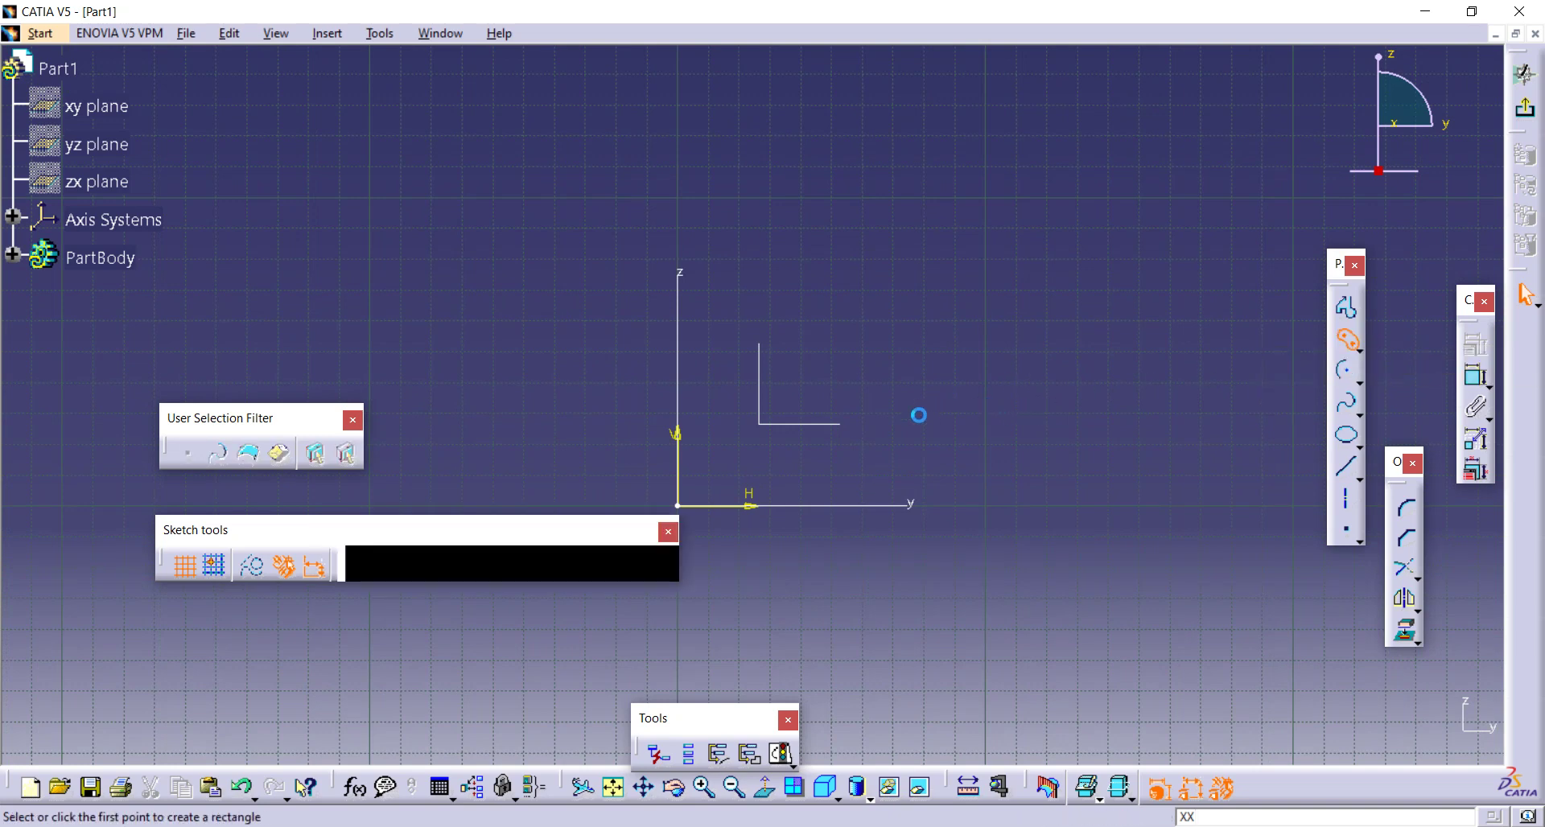
middle_click_drag(928, 406, 784, 465)
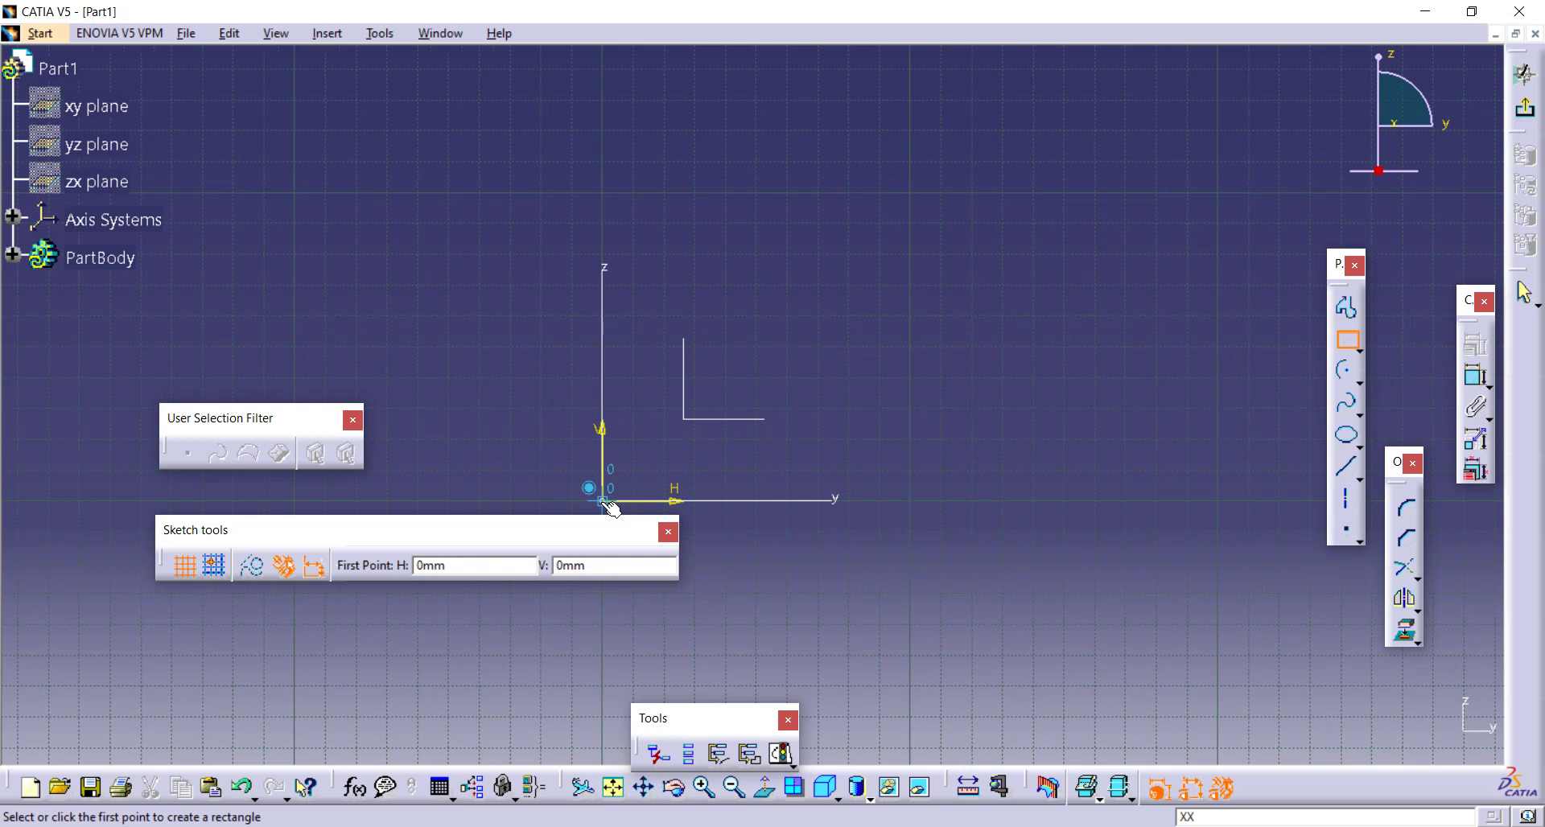
left_click(601, 500)
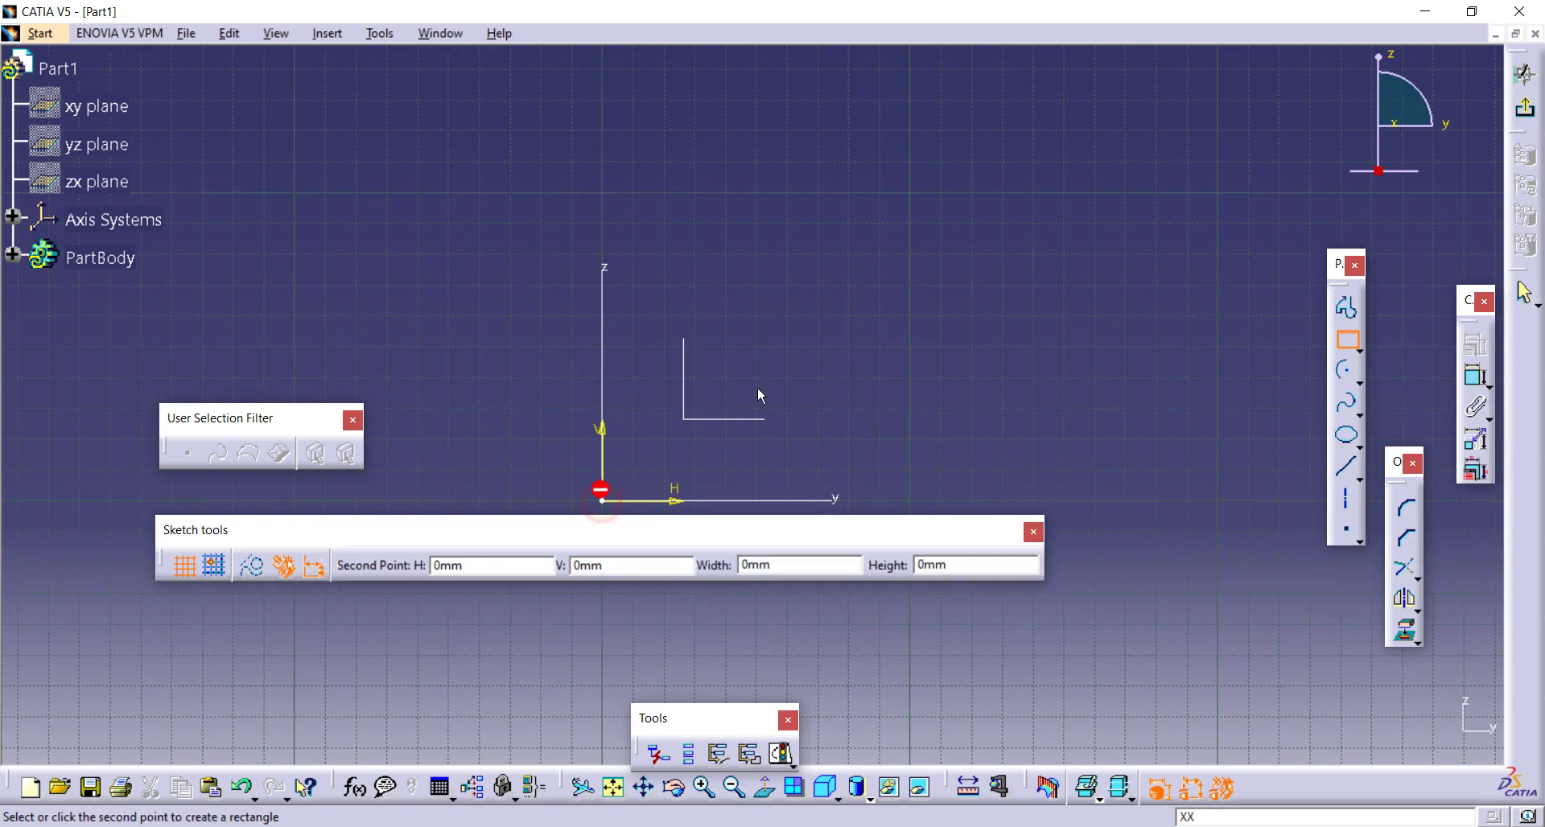
left_click(971, 242)
left_click(737, 270)
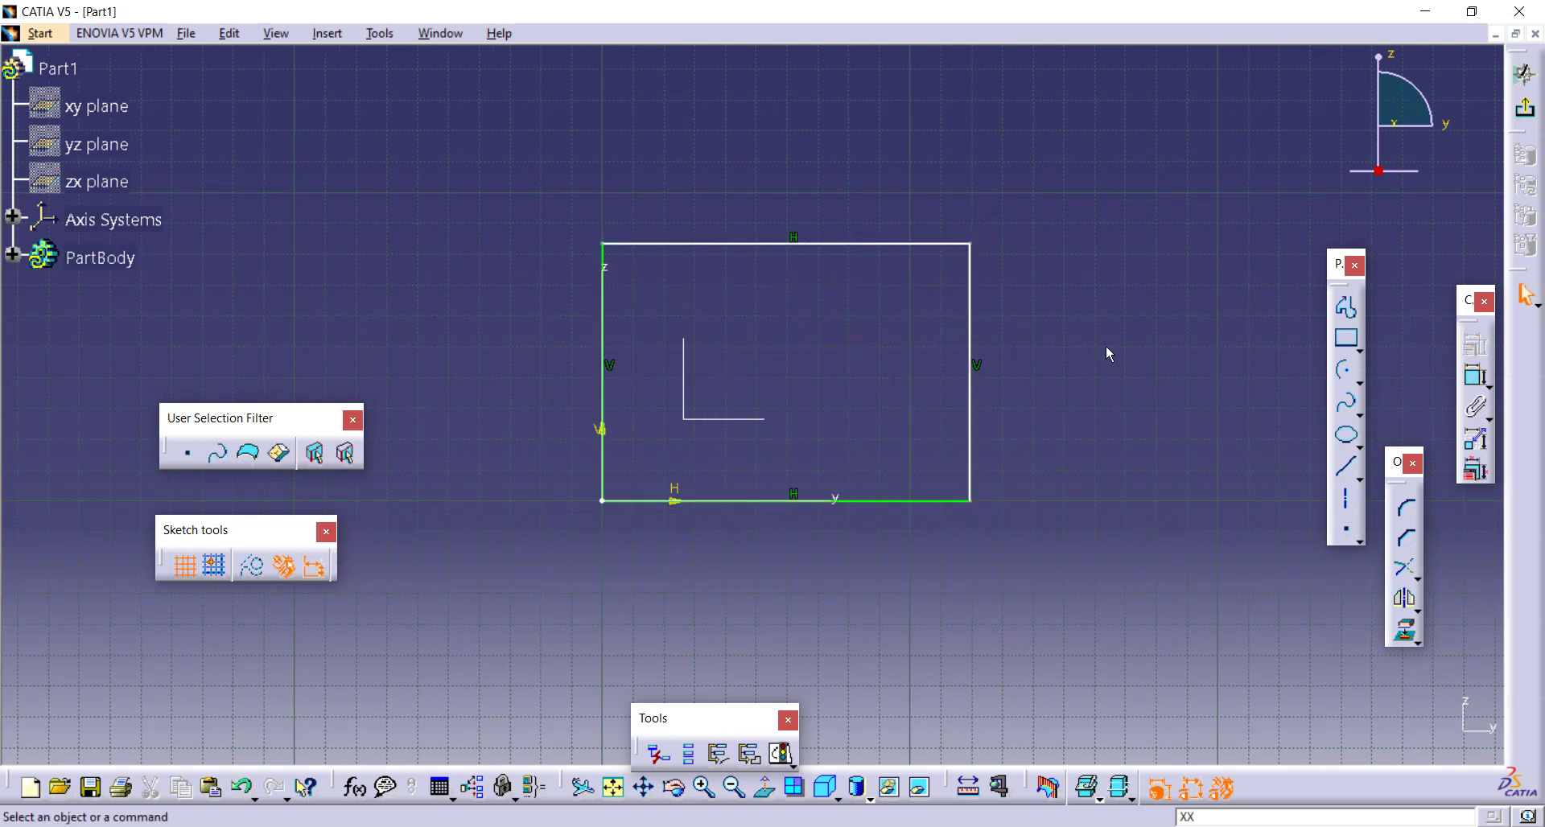
left_click(924, 501)
left_click(917, 527)
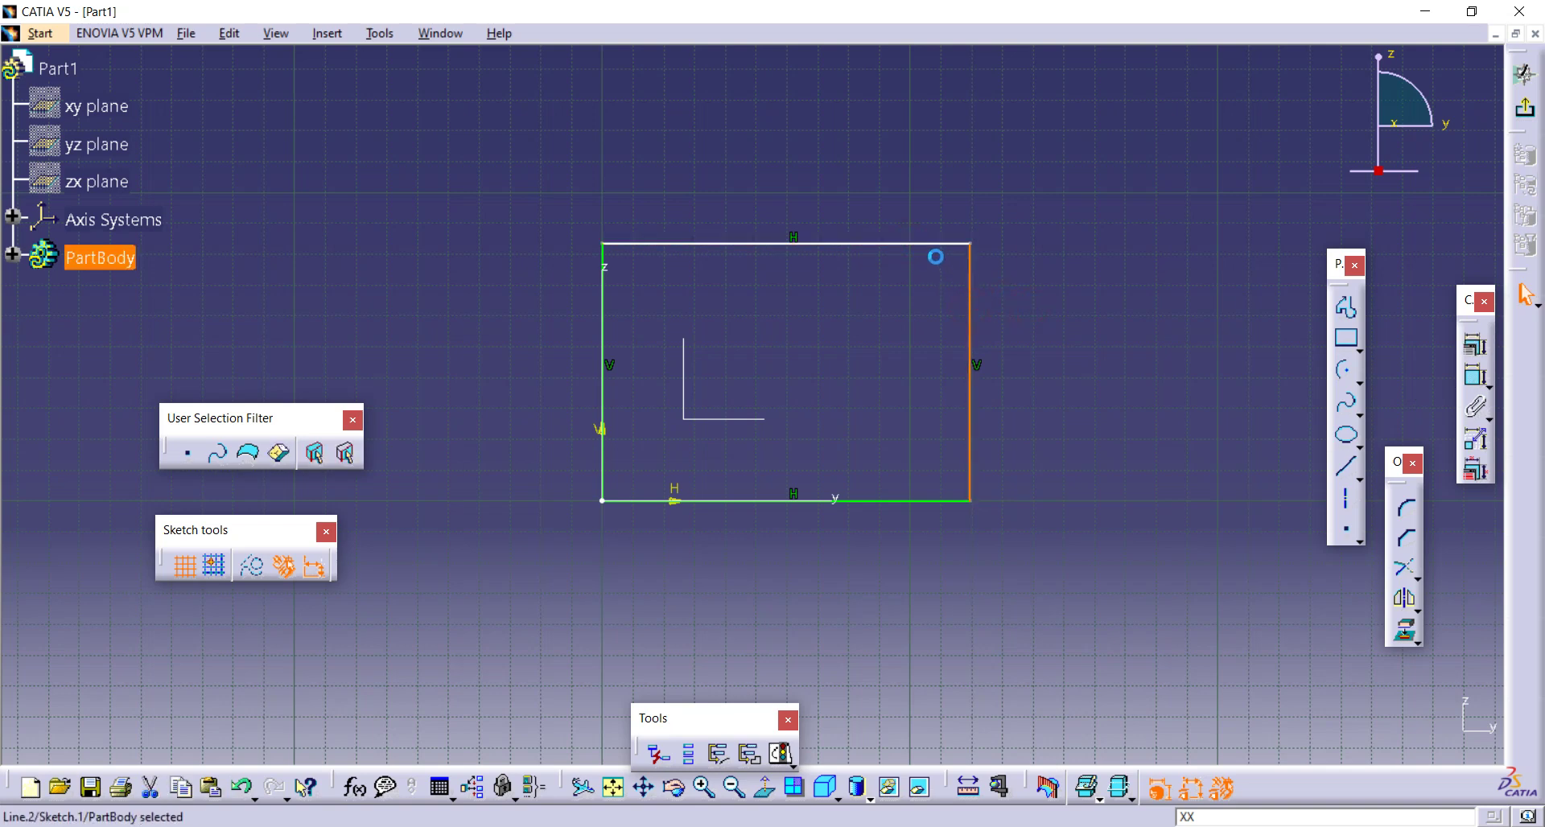
- Dimension the rectangle's width above its upper edge and its height beside its right edge
left_click(1474, 380)
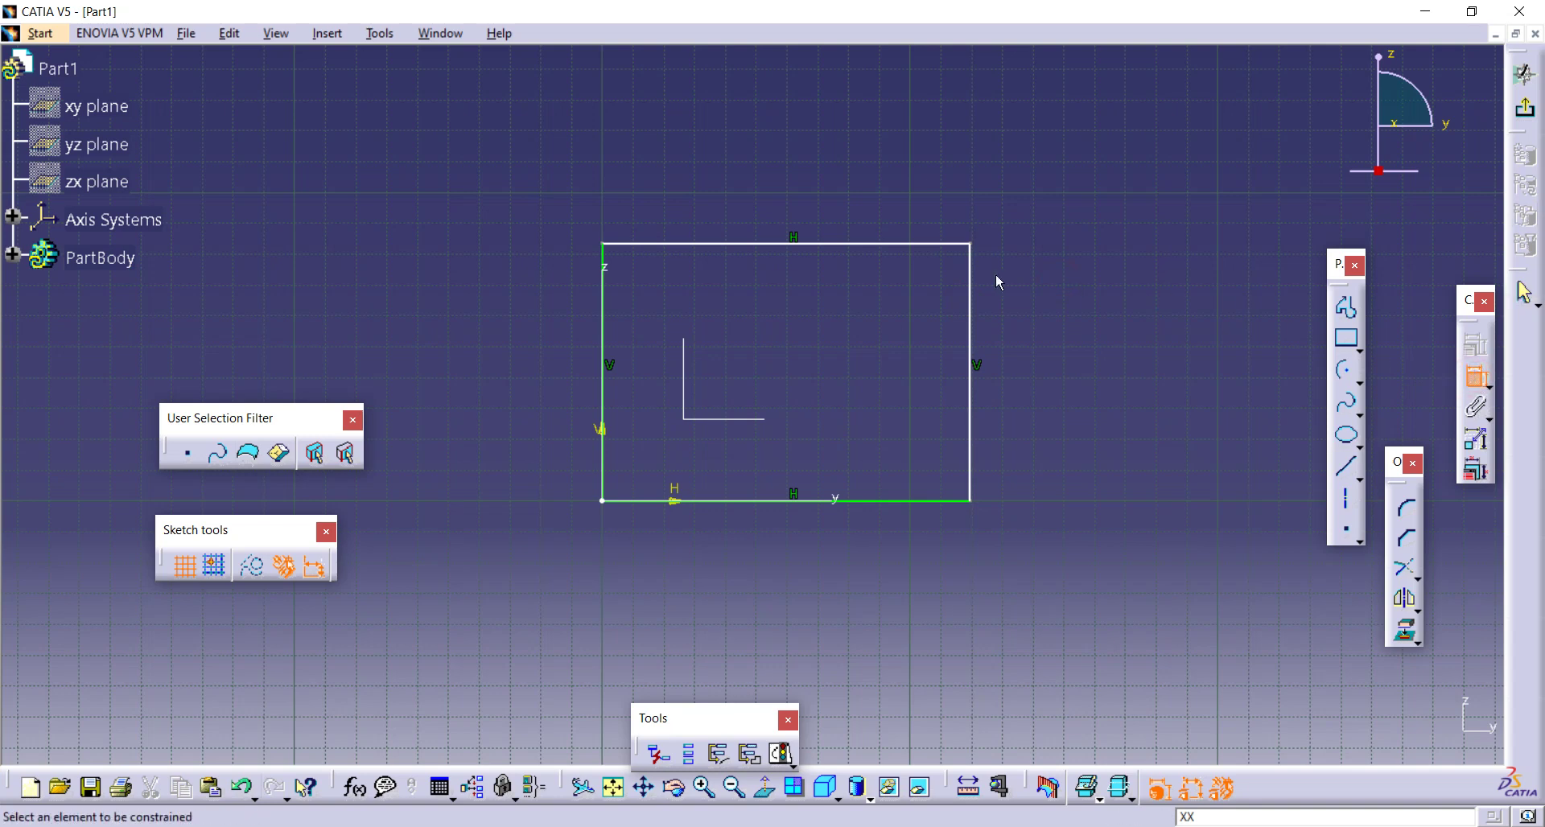
left_click(921, 241)
left_click(845, 163)
left_click(1464, 379)
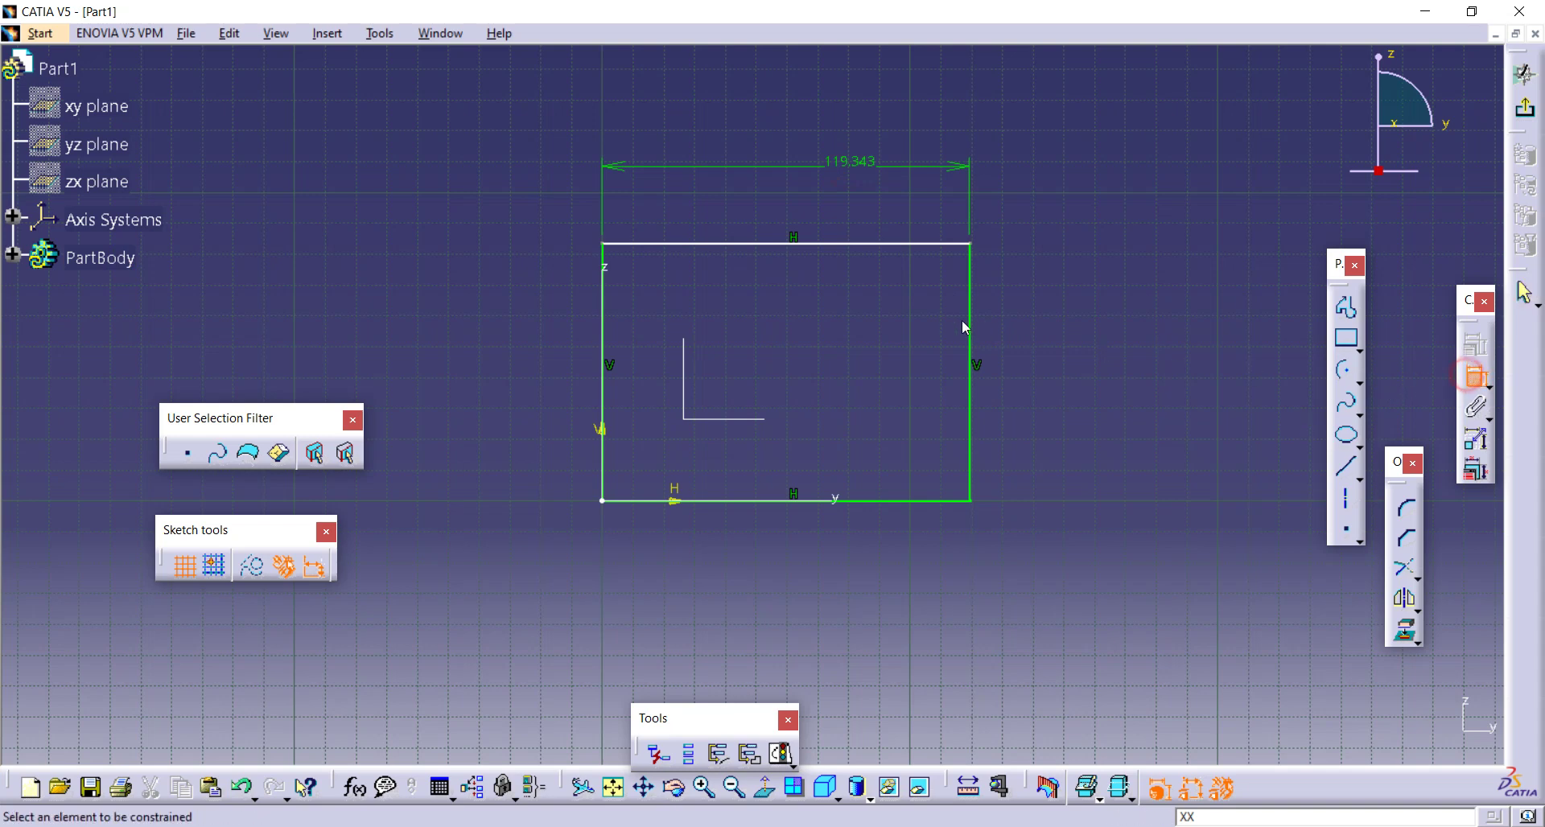
left_click(970, 331)
left_click(1063, 337)
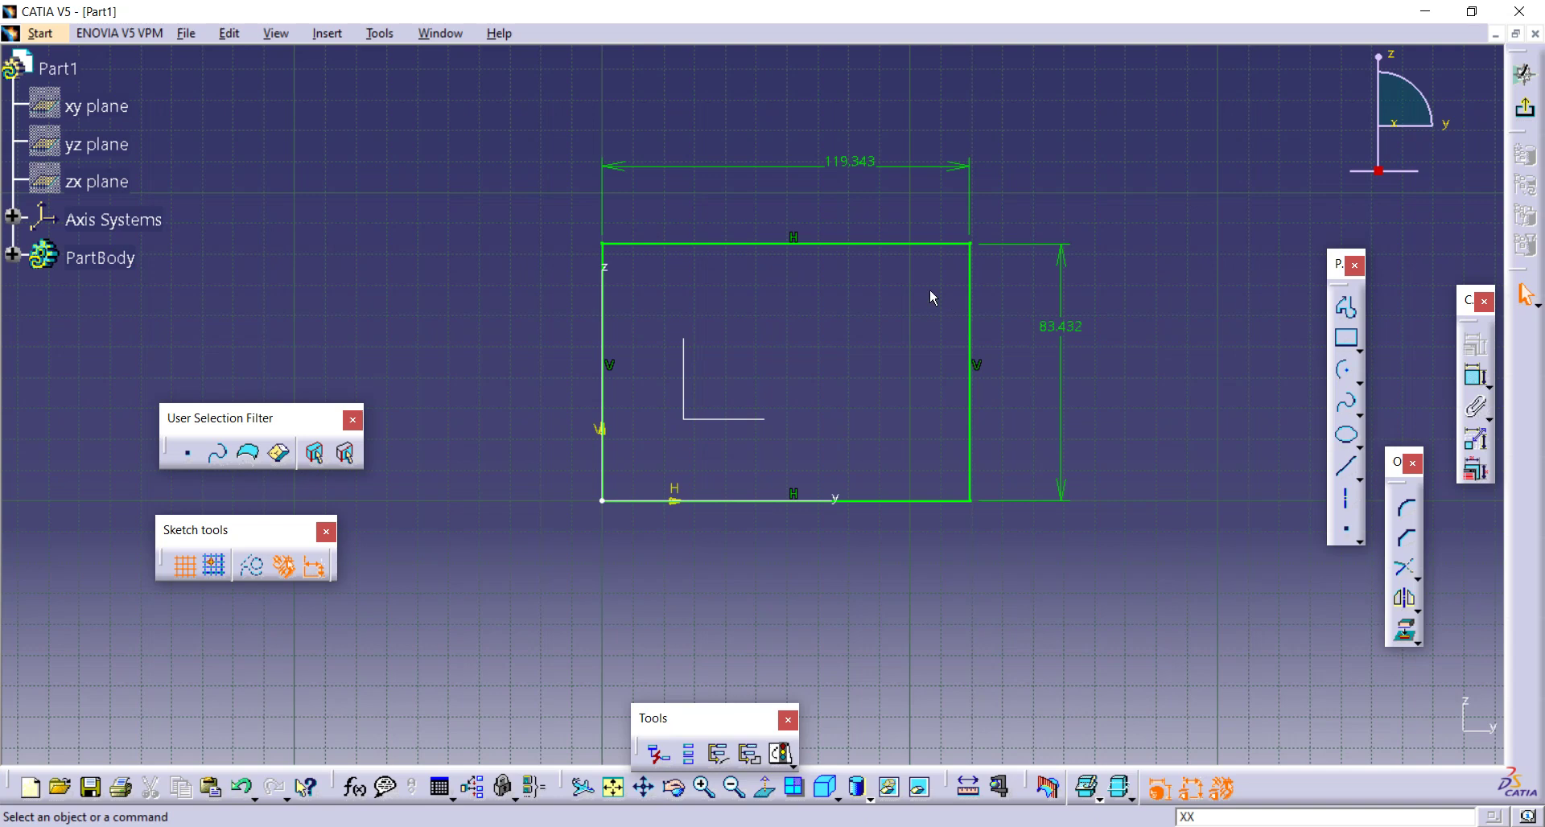
- Delete the width dimension above the rectangle
middle_click_drag(878, 318, 836, 331)
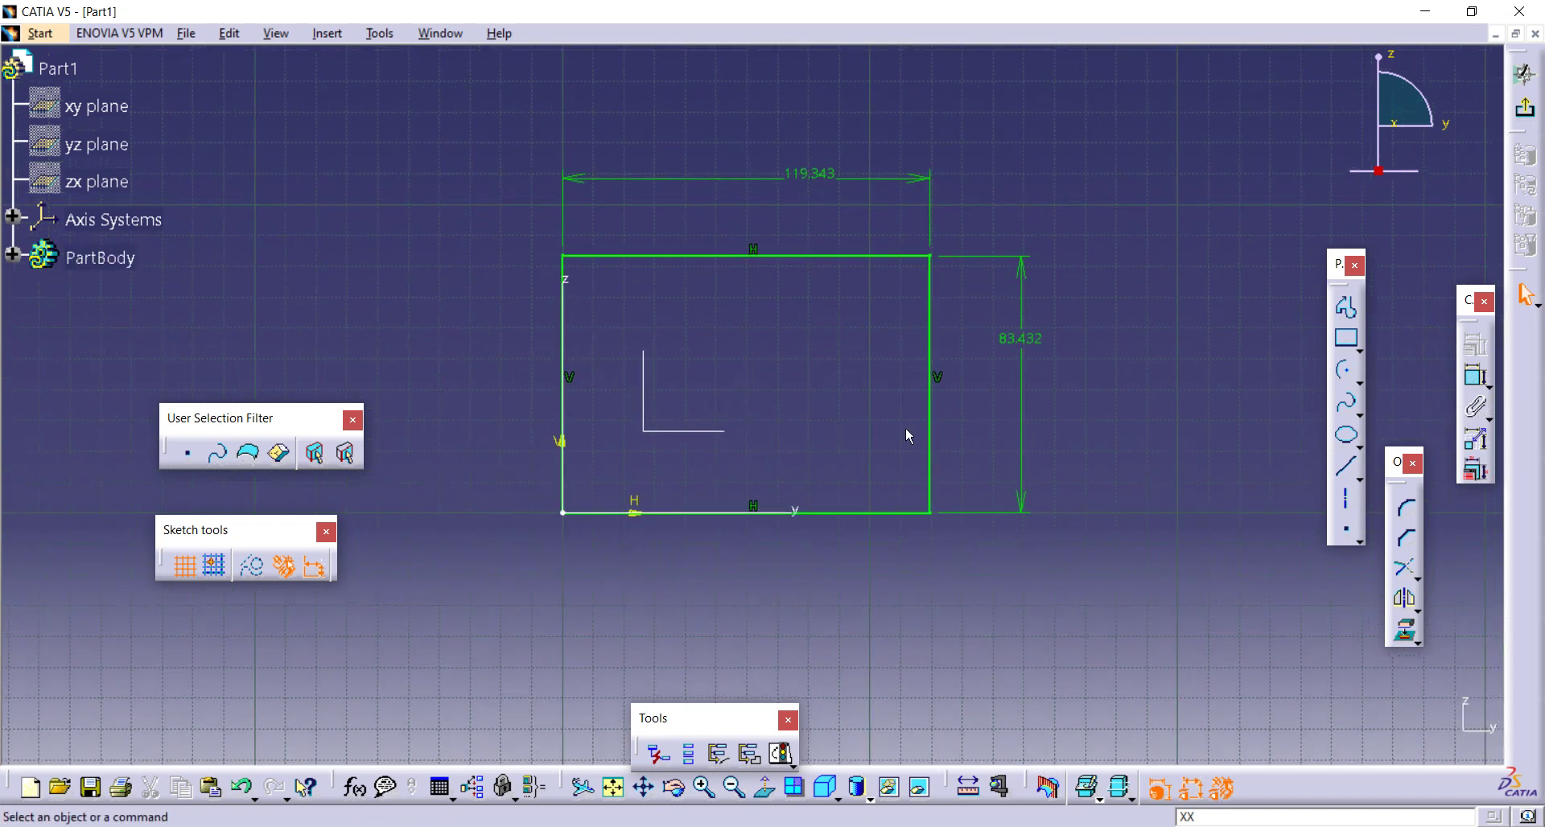
left_click(821, 257)
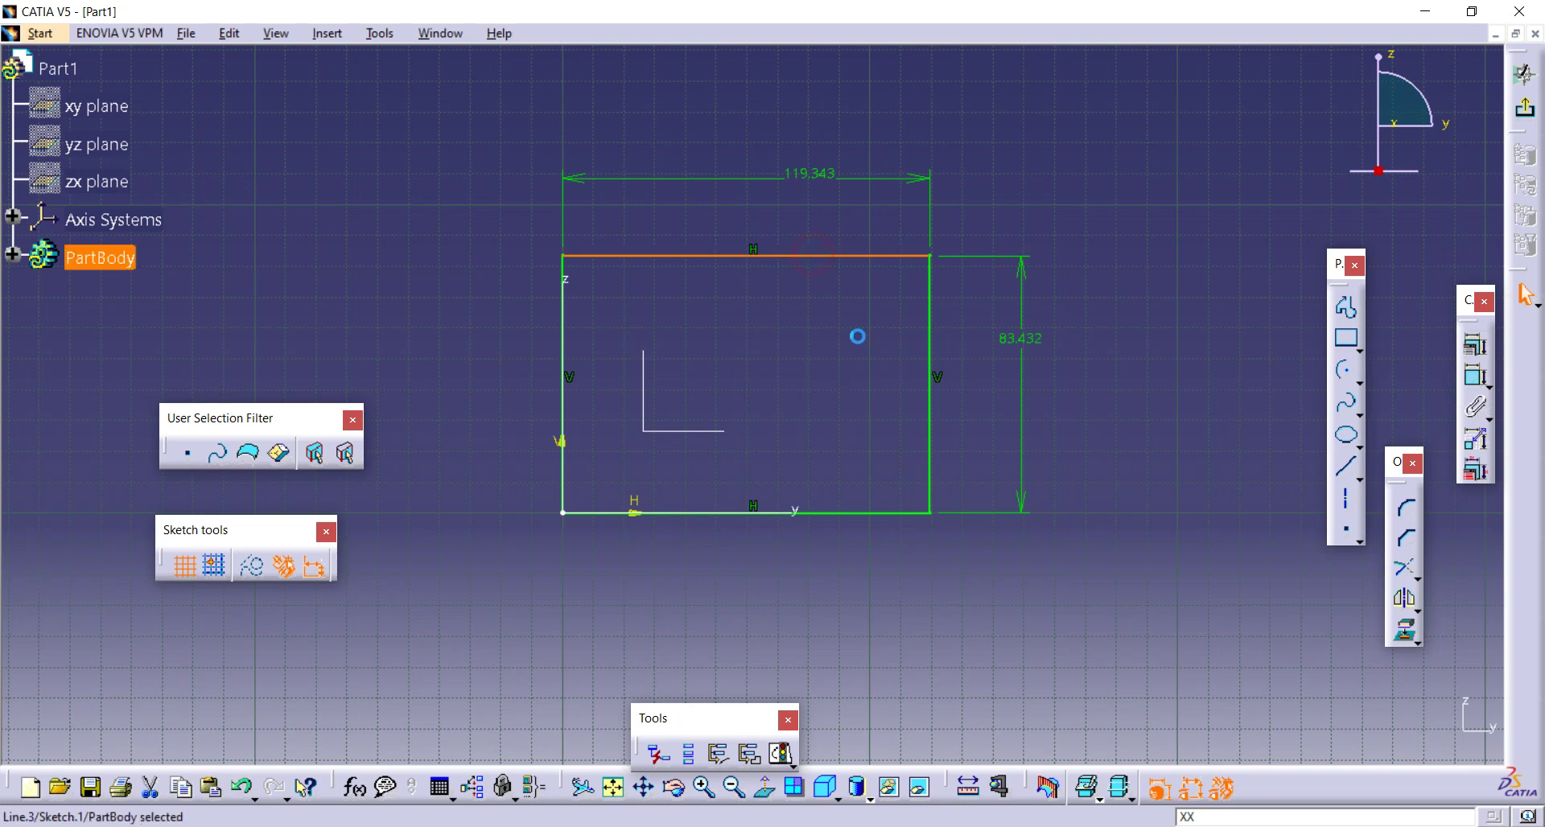
left_click(925, 268)
left_click(816, 174)
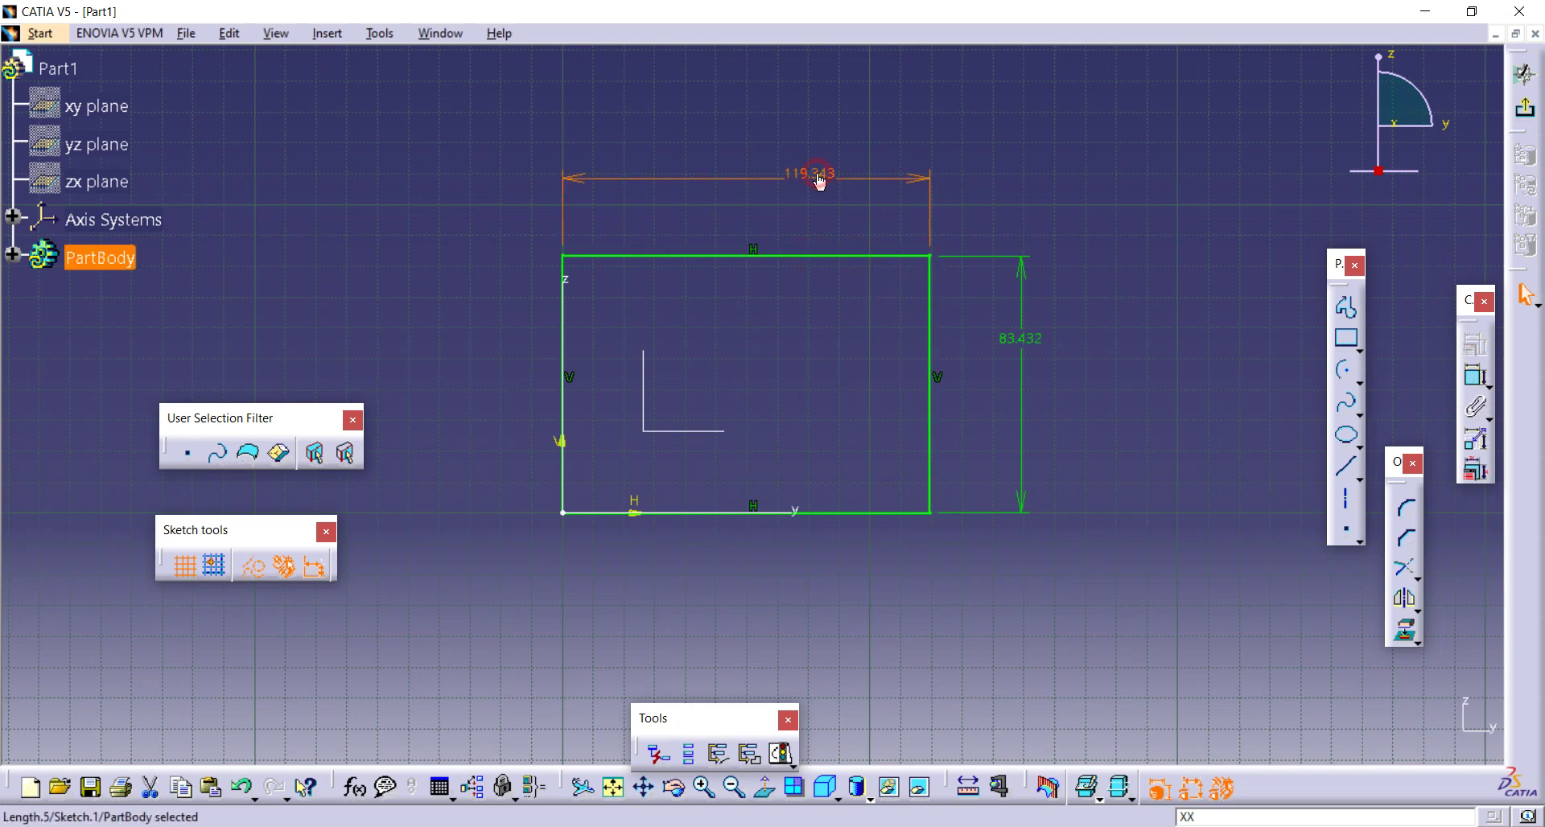
key("Delete")
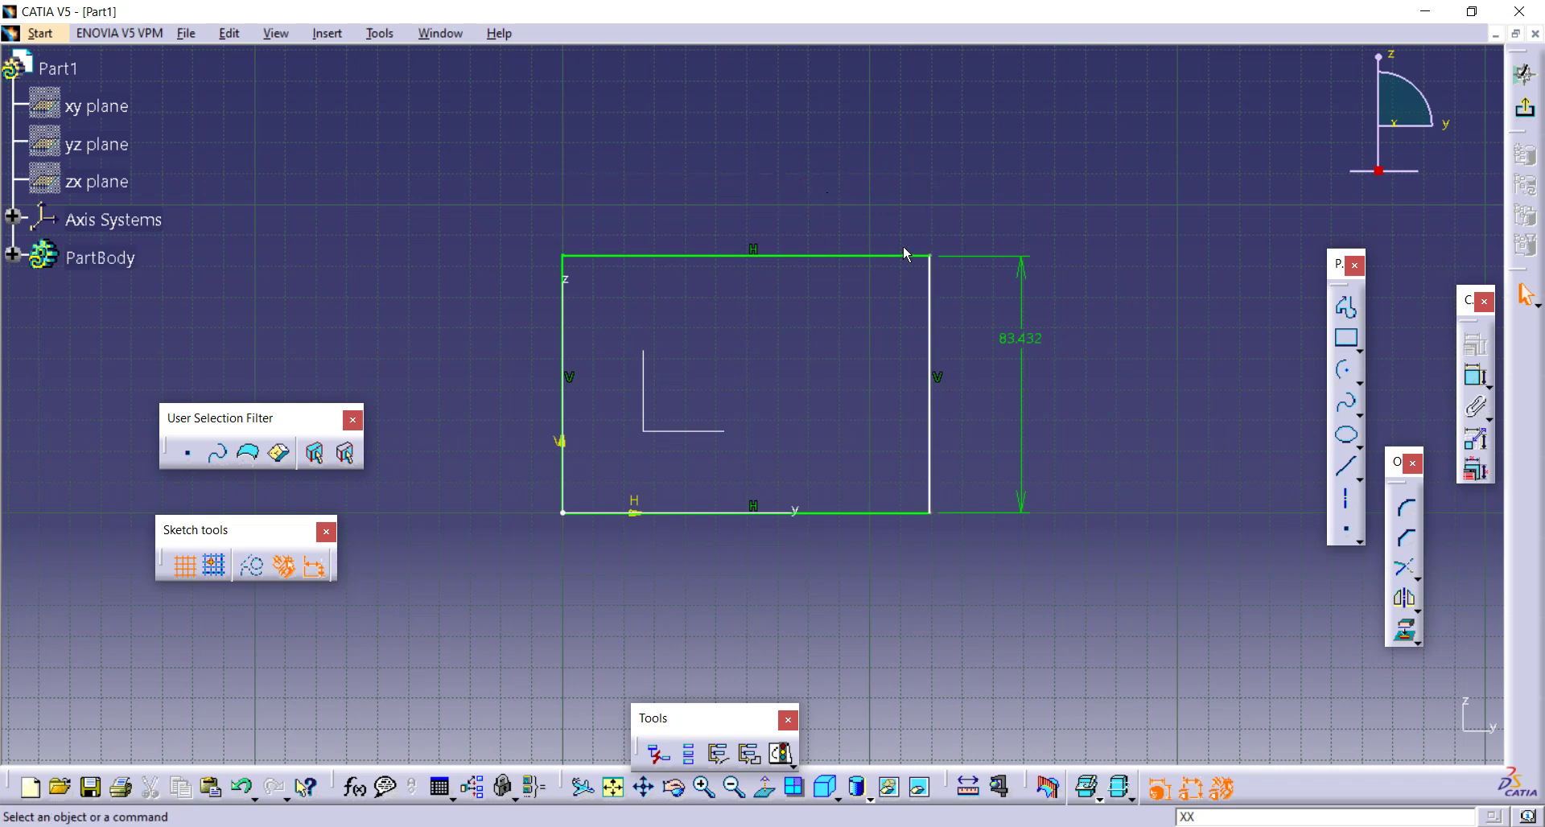
- Narrow the rectangle to about 108 mm by moving its upper-right corner, and dimension its width again
left_click_drag(928, 256, 895, 250)
left_click(1475, 376)
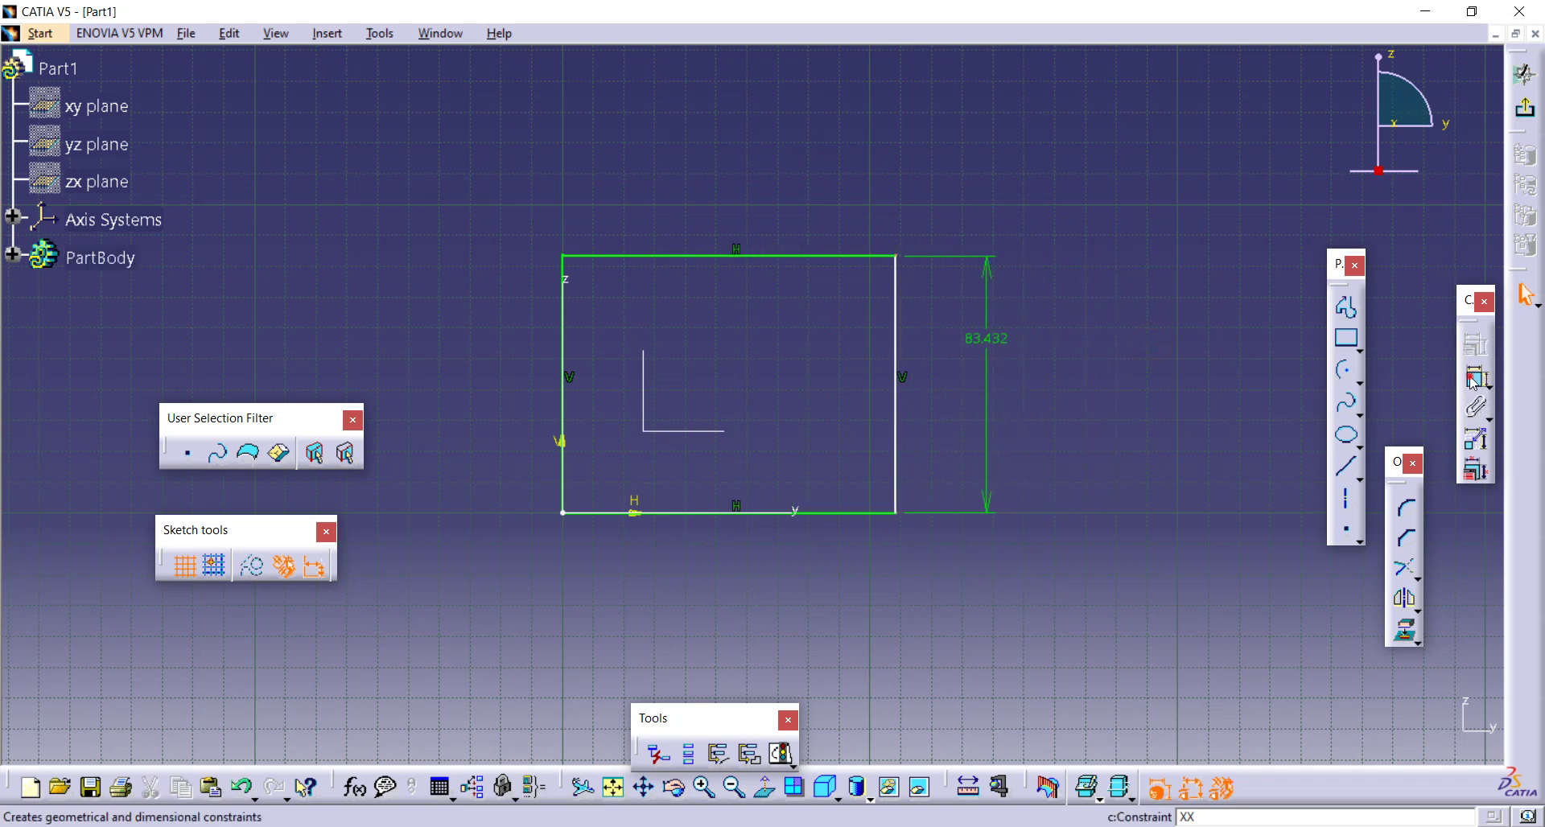
left_click(821, 256)
left_click(811, 192)
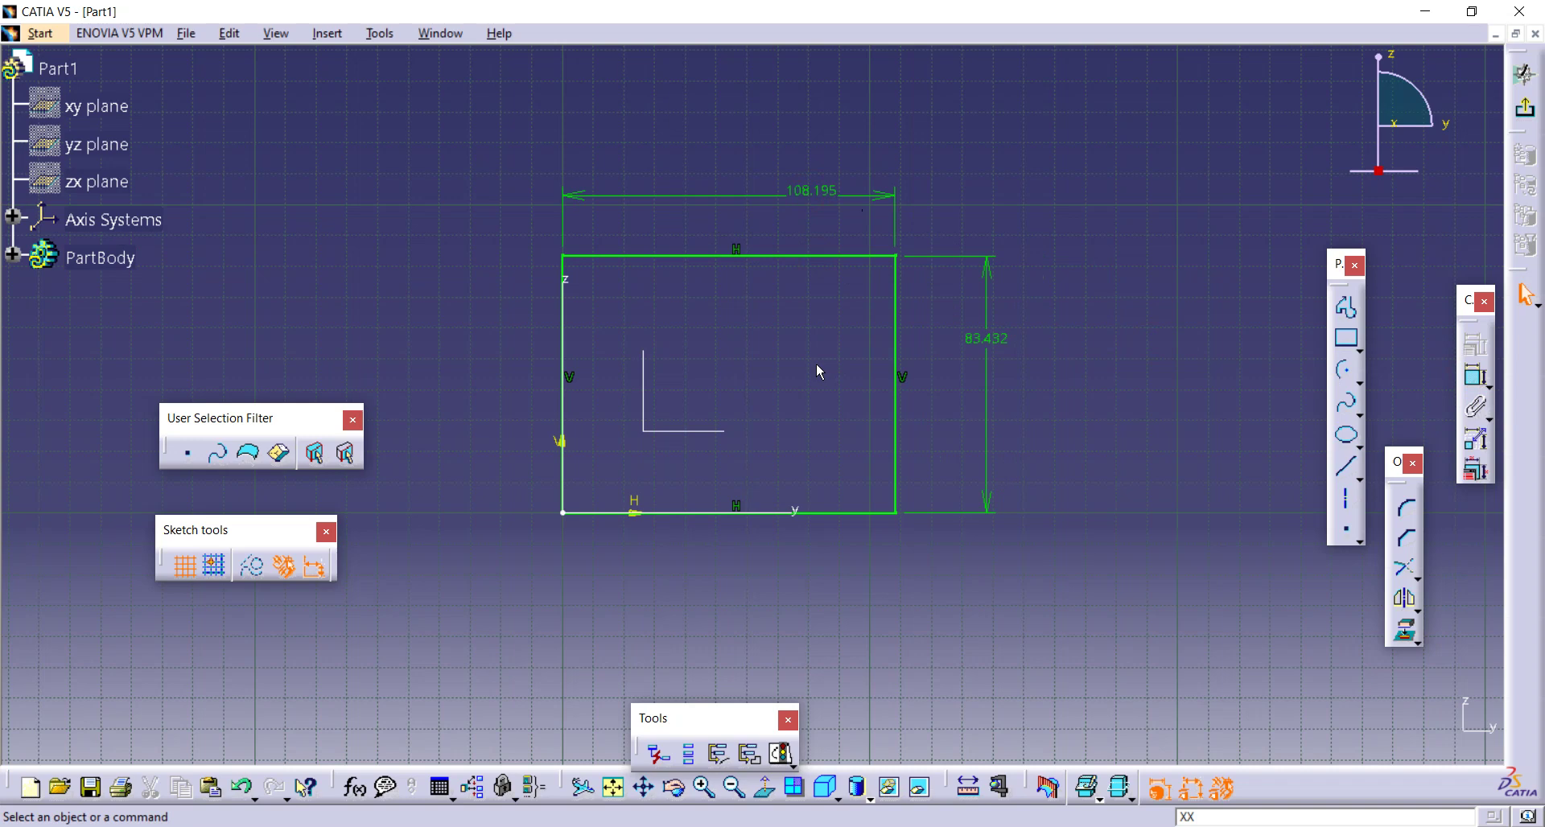
- Delete the whole rectangle together with its dimensions
left_click_drag(621, 561, 515, 577)
key("Delete")
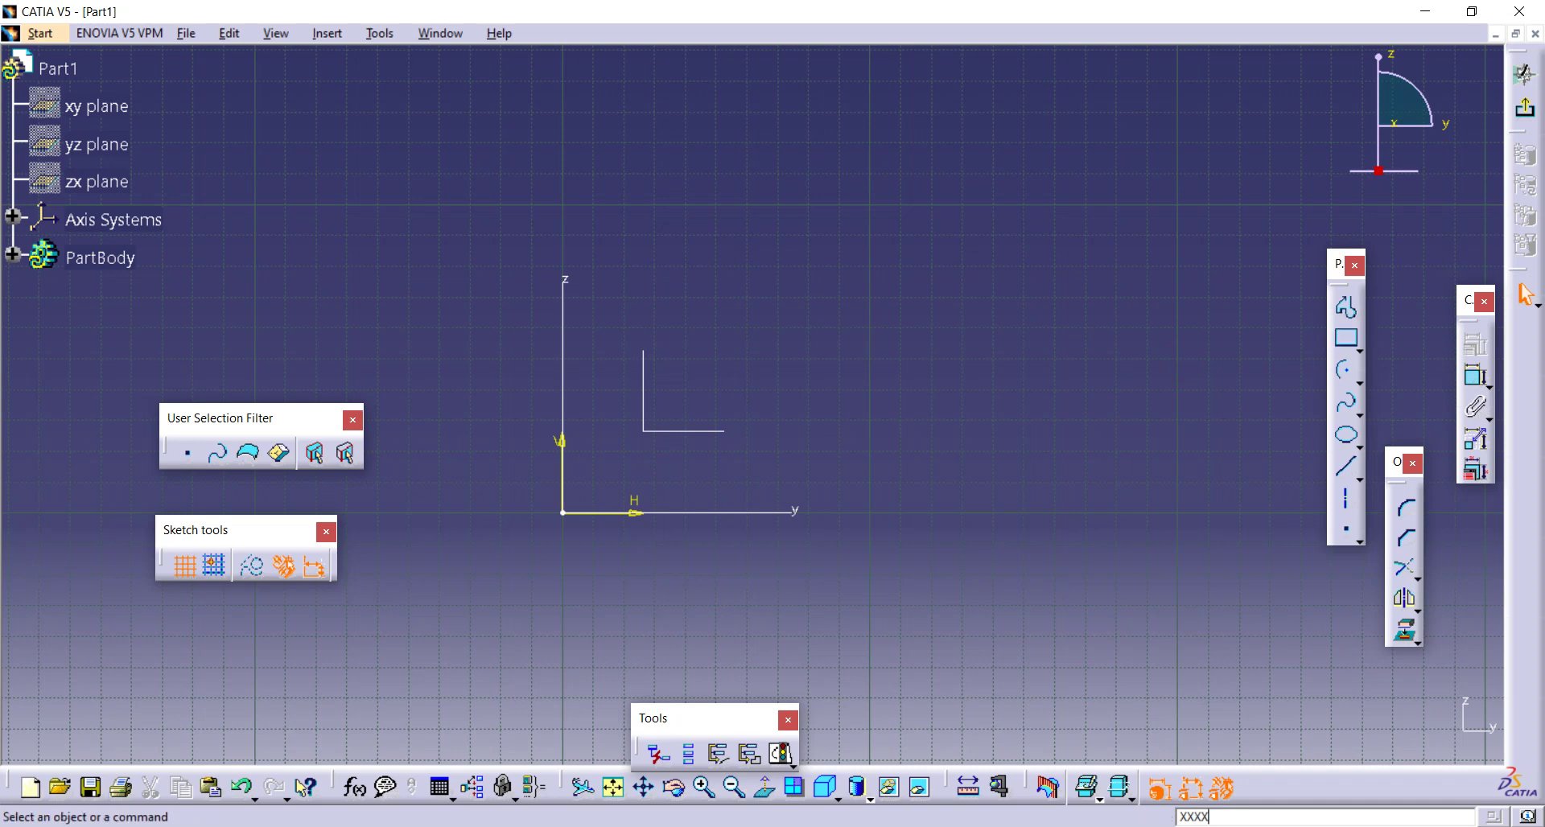
- Draw a closed triangle starting at the origin, with sides of about 102 and 104 mm and a base of about 103 mm on the horizontal axis
left_click(1348, 312)
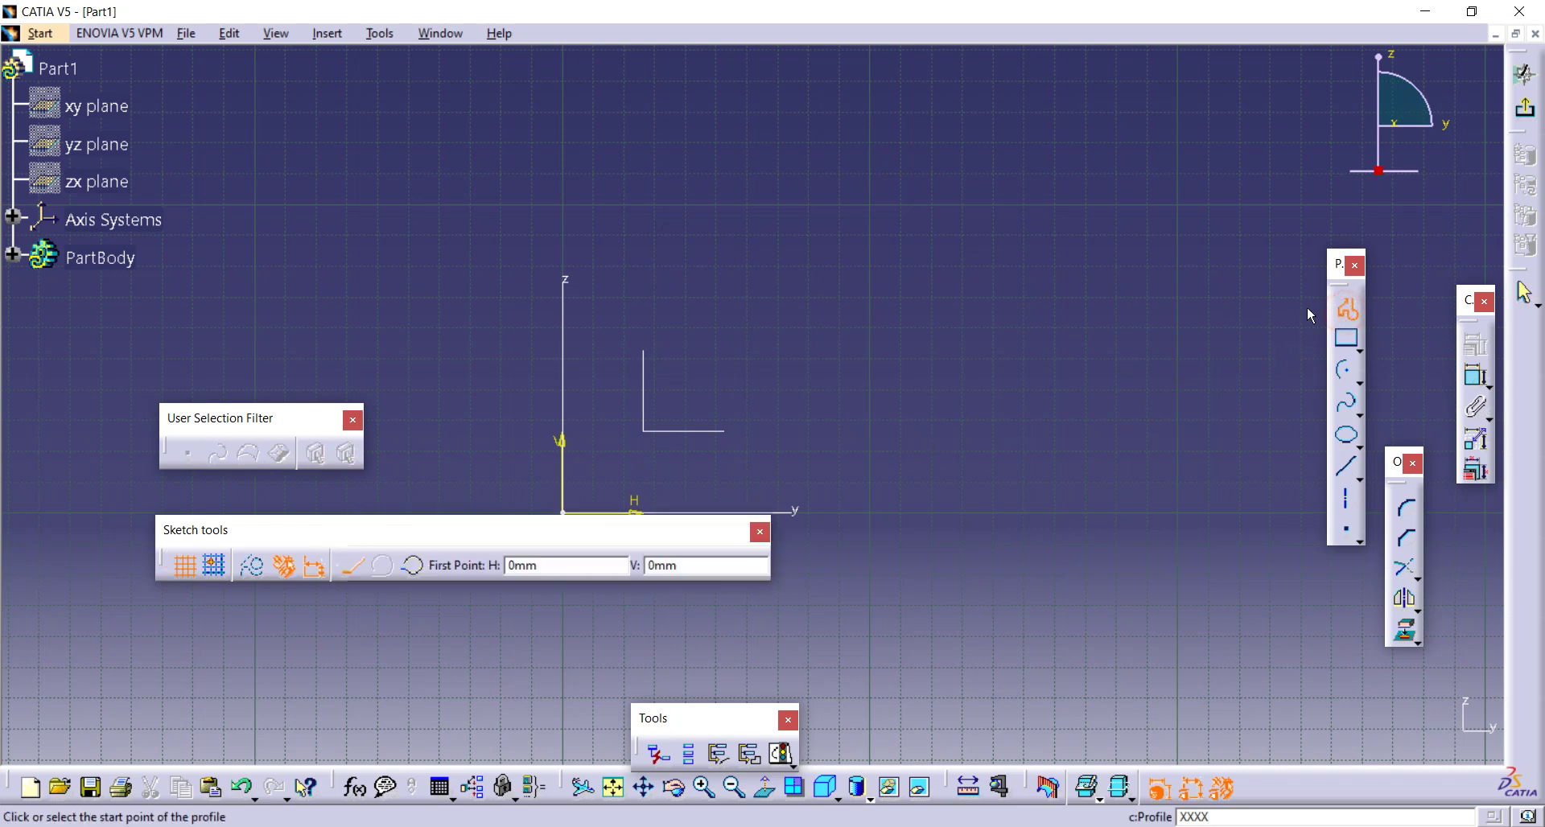
middle_click_drag(769, 416, 844, 374)
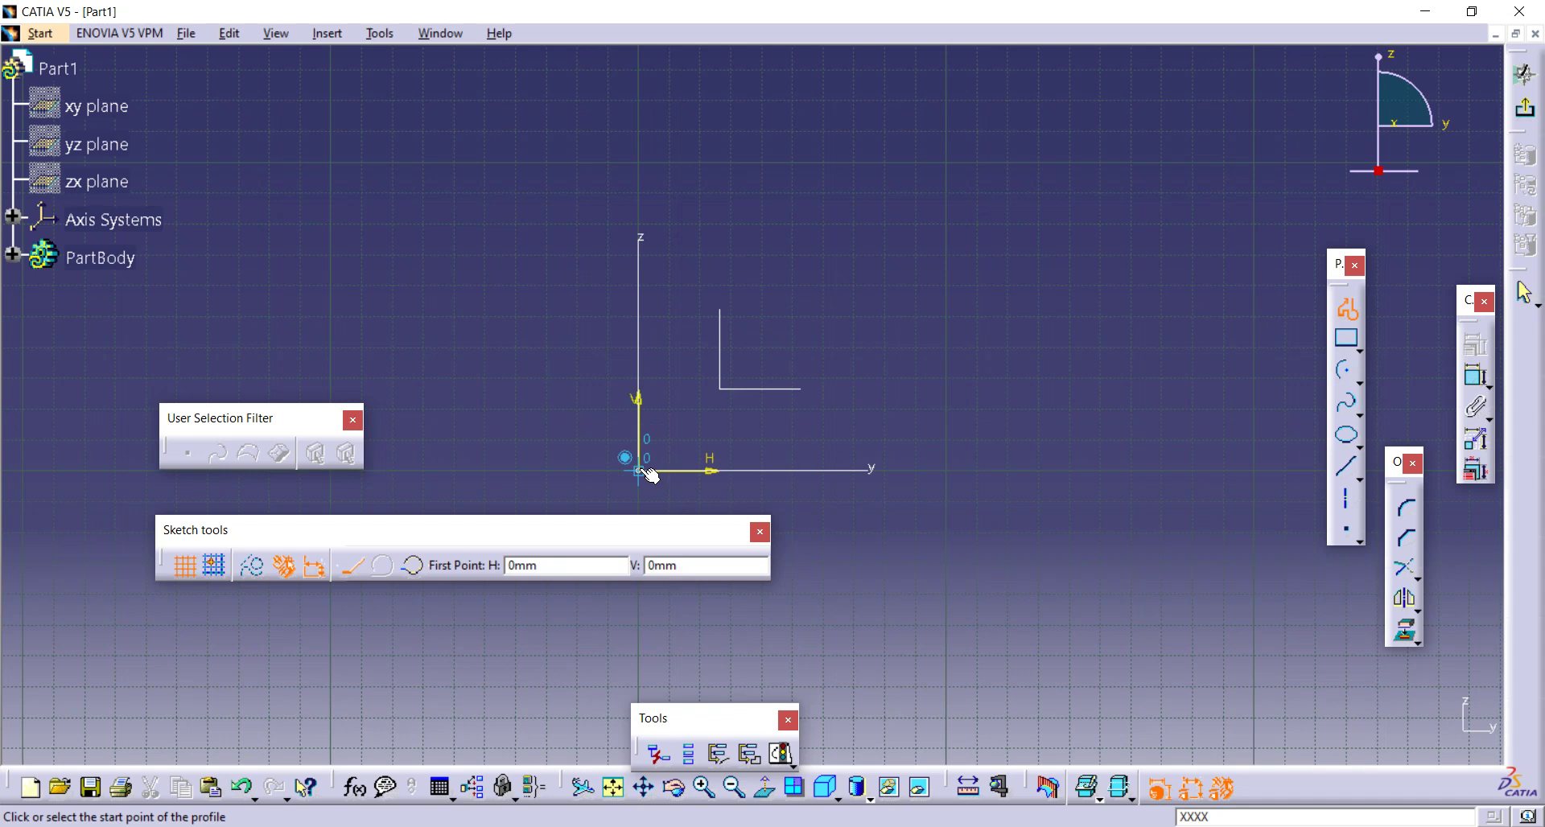
left_click(639, 471)
left_click(790, 195)
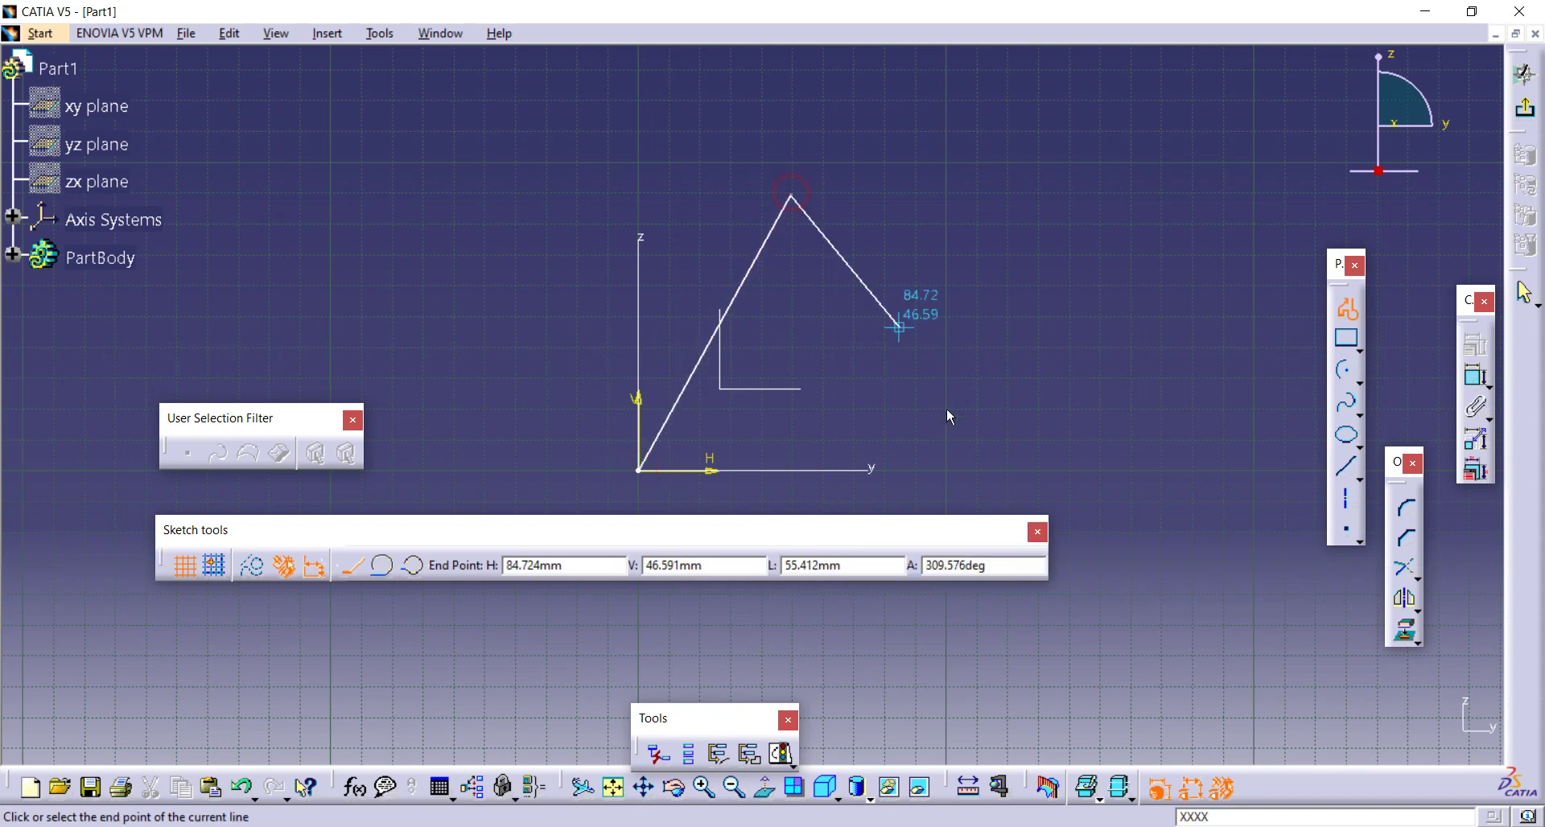
left_click(954, 468)
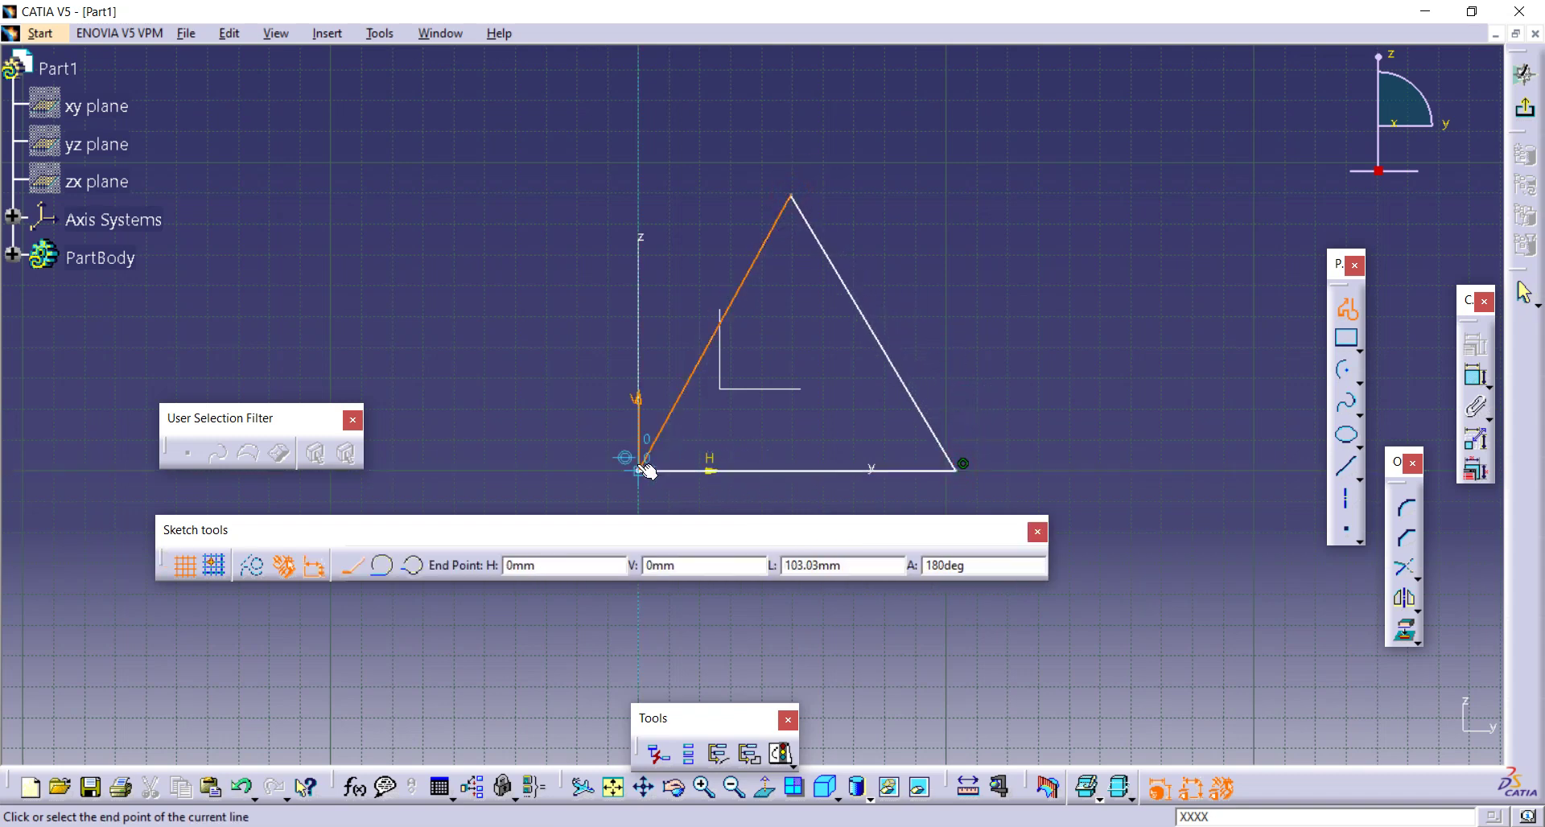
left_click(641, 470)
left_click(978, 358)
mouse_move(969, 389)
middle_mouse_down()
mouse_move(933, 423)
mouse_move(917, 418)
mouse_move(942, 418)
middle_mouse_up()
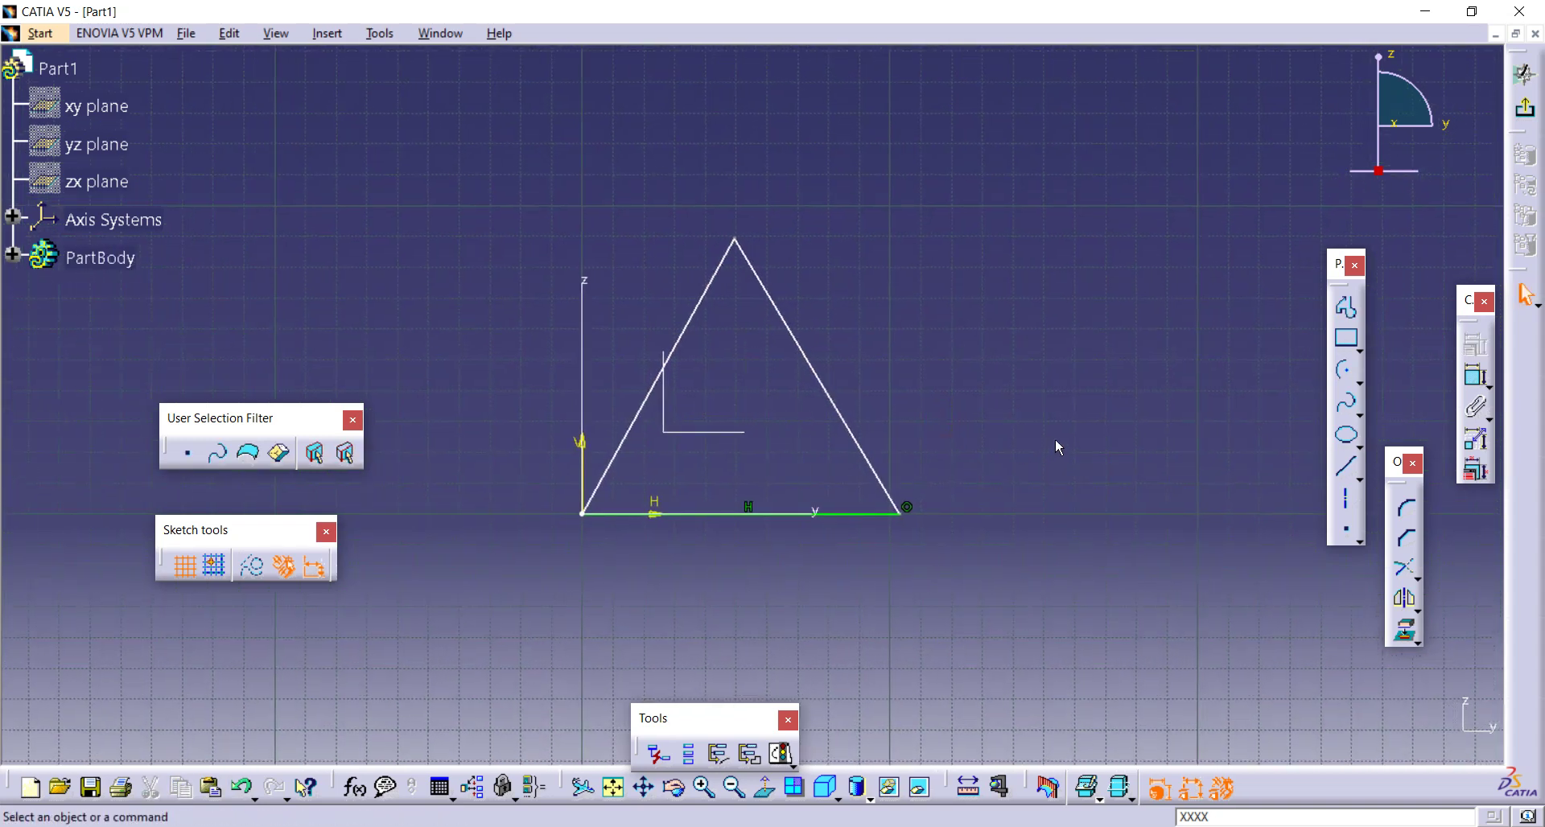
- Dimension the lengths of the triangle's right and left sloping sides, placing each dimension outside the triangle
left_click(1474, 376)
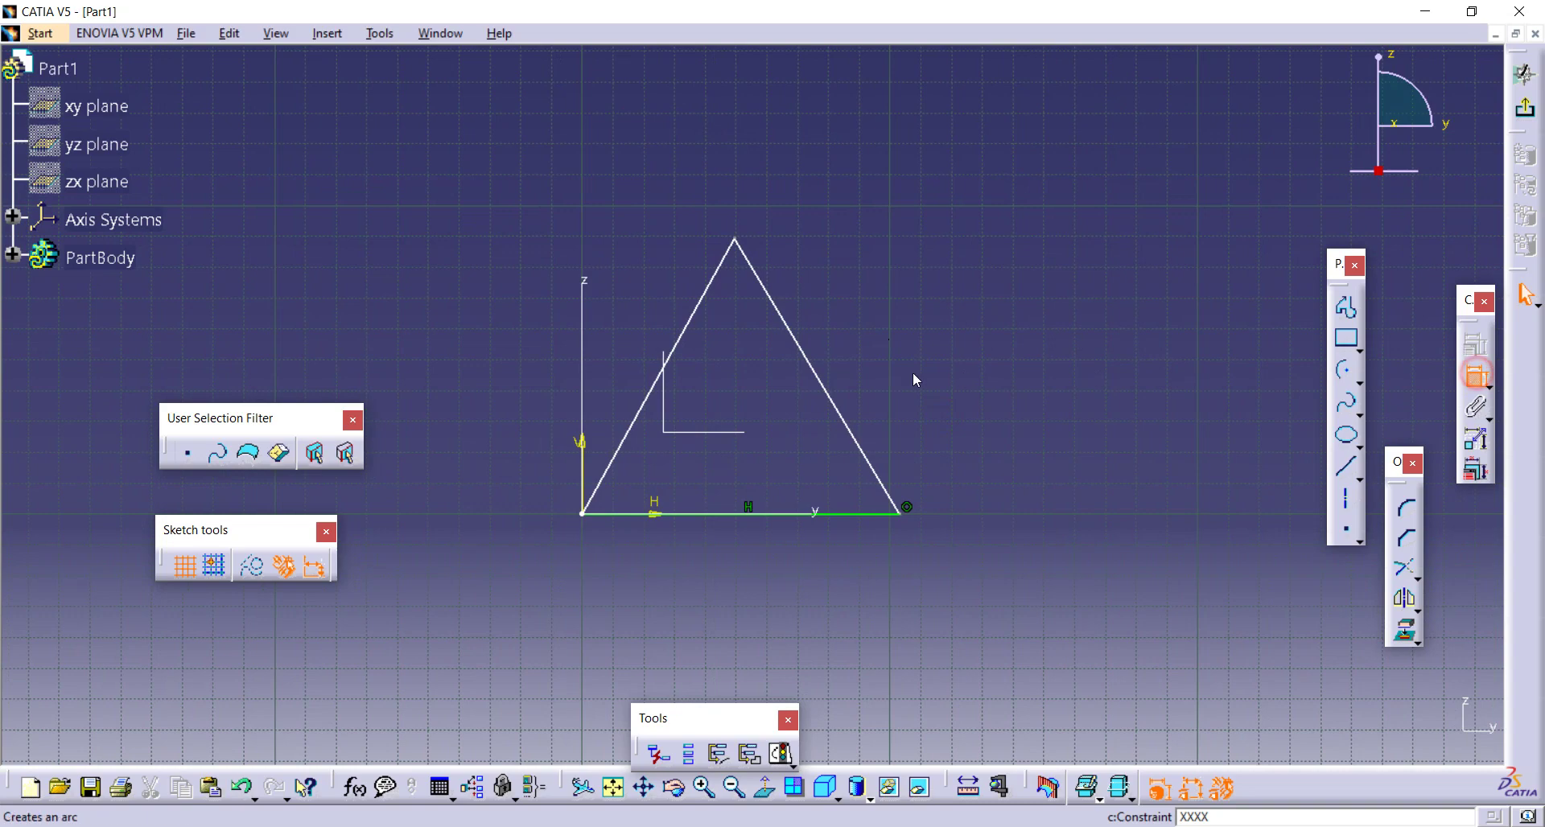
left_click(828, 396)
left_click(890, 365)
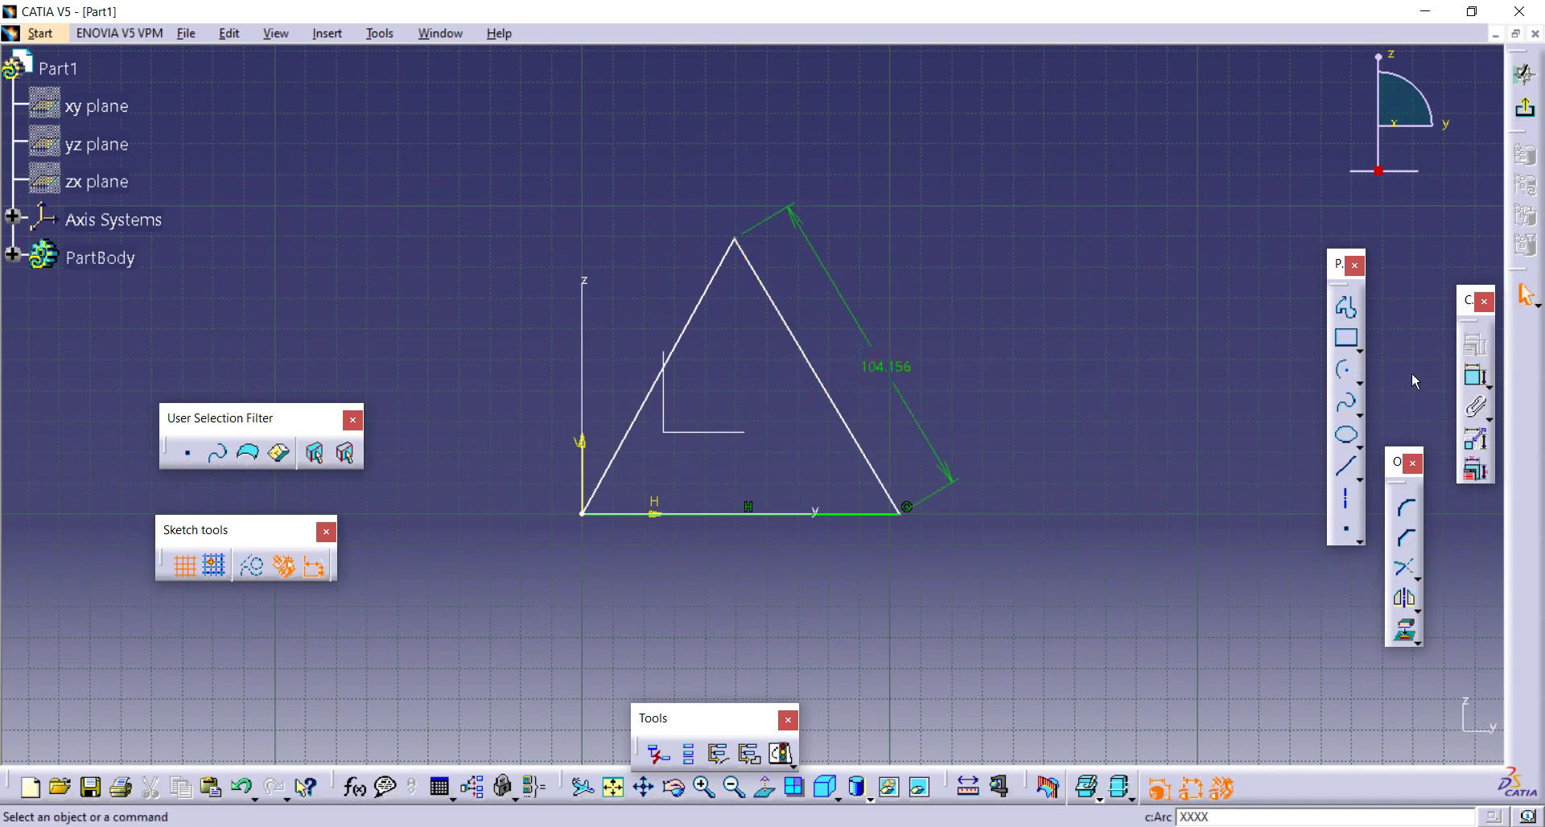
left_click(681, 328)
left_click(637, 311)
- Dimension the angle between the triangle's base and right side, and set it to 60 degrees
left_click(1474, 376)
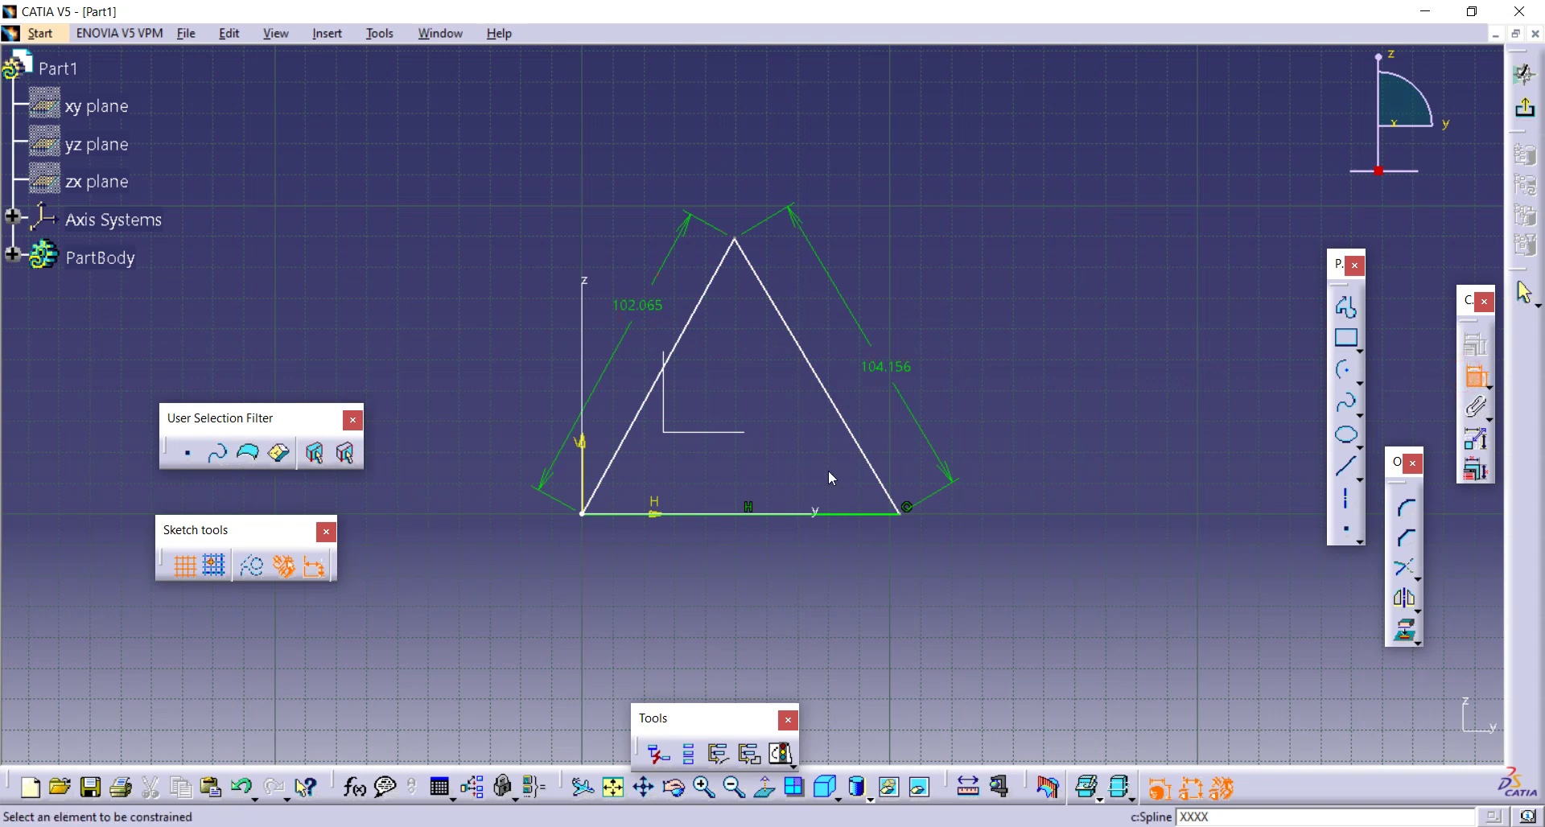
left_click(837, 516)
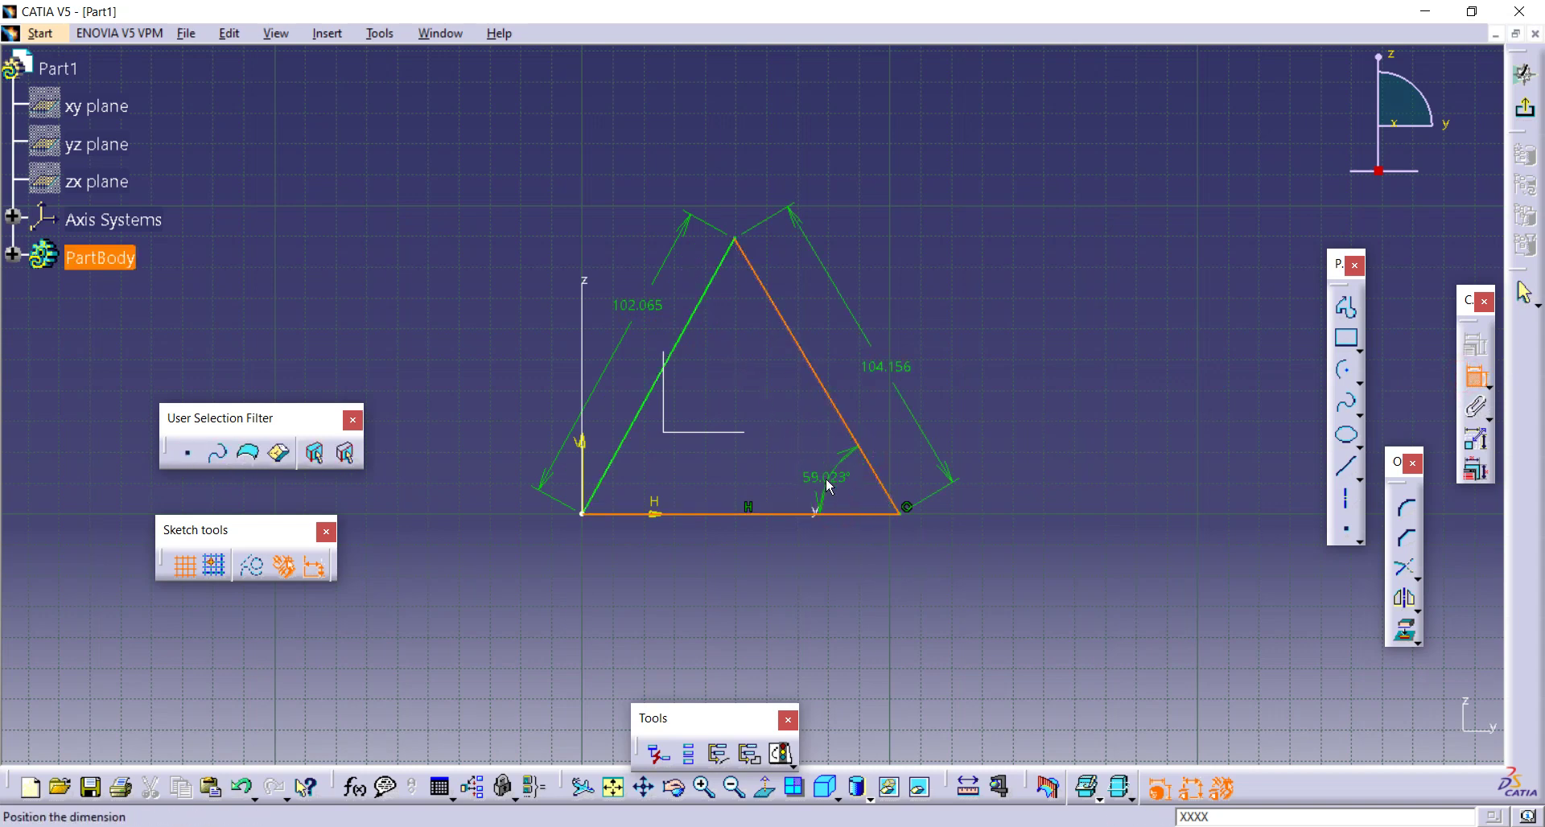
left_click(817, 480)
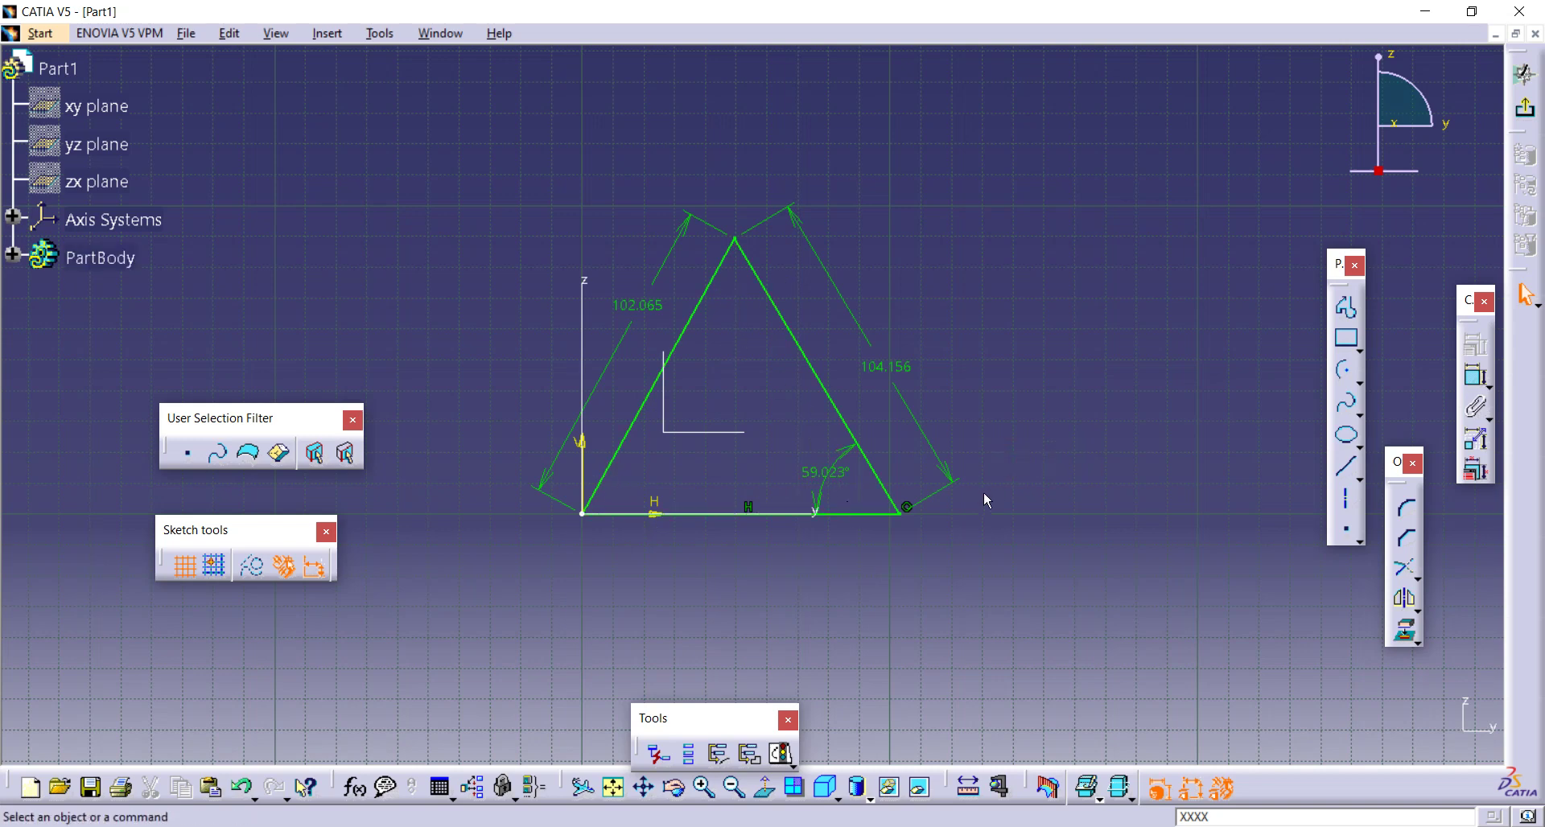
double_click(832, 469)
type("60")
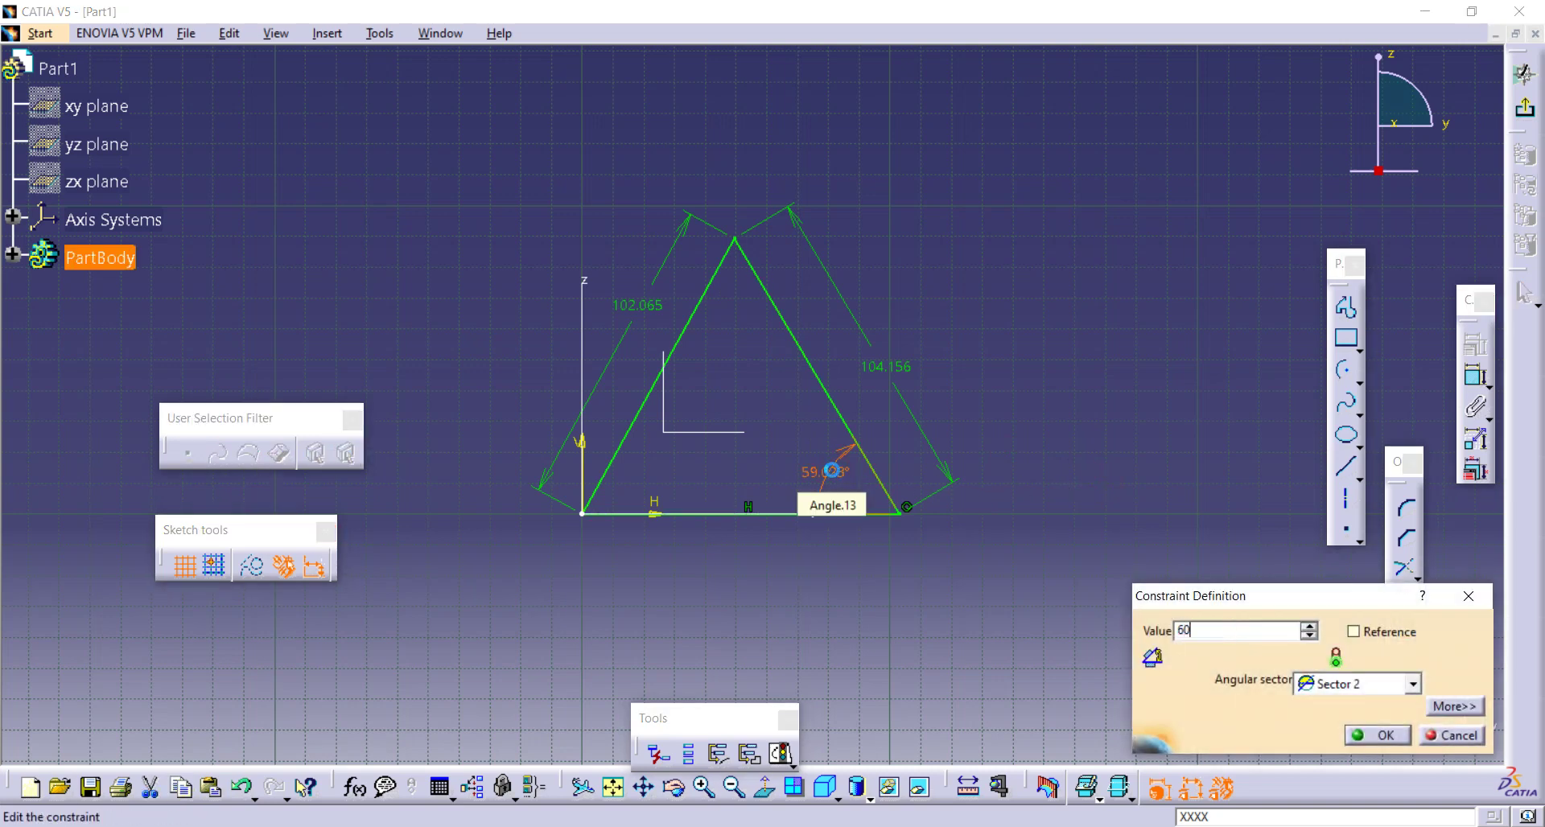
key("Return")
- Delete the right side's length dimension, and constrain the angle between the base and the left side to 60 degrees
left_click(881, 372)
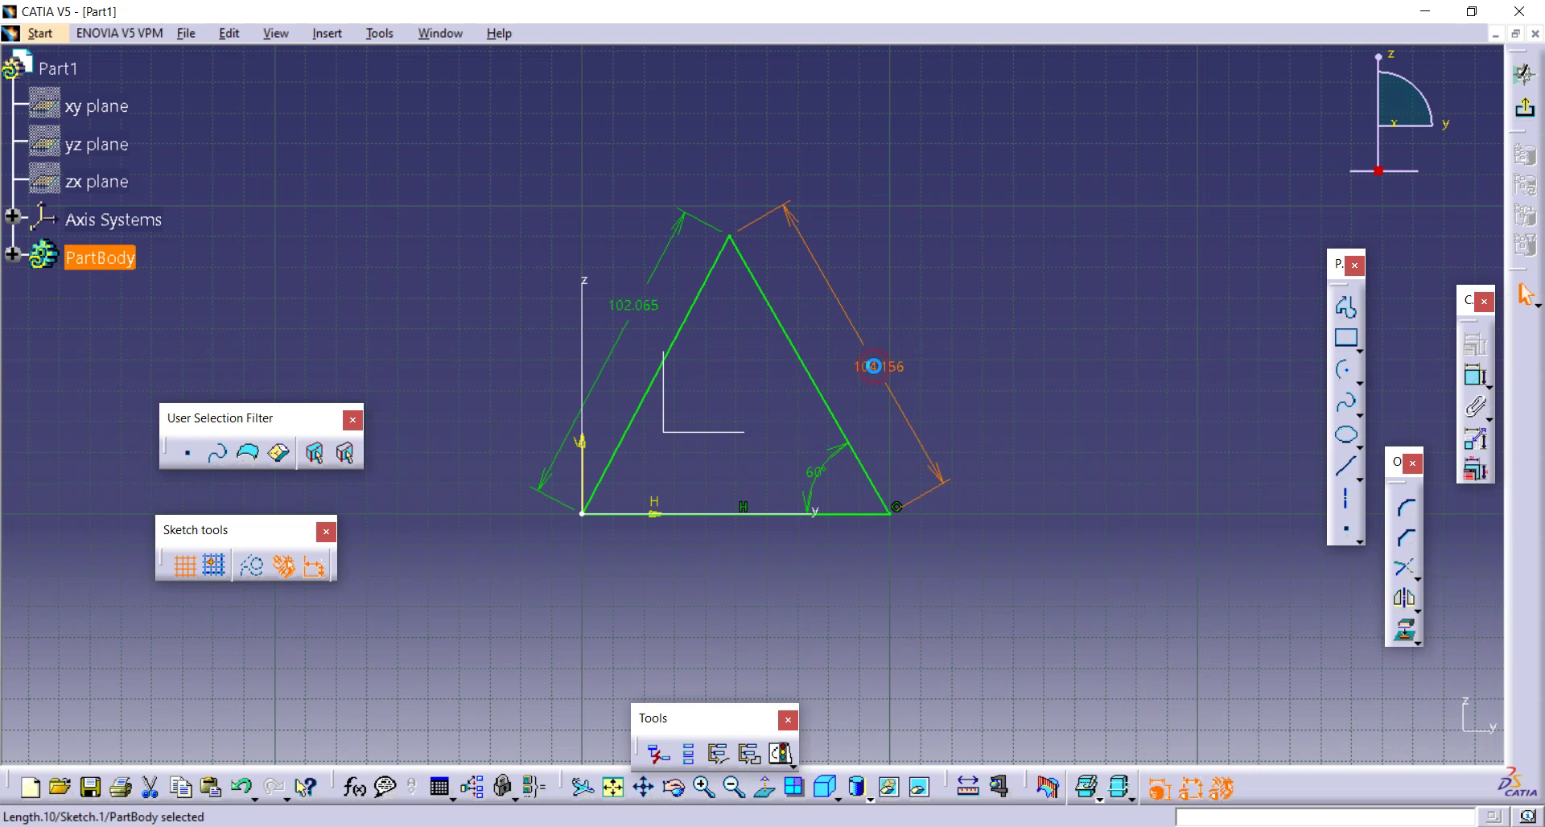
key("Delete")
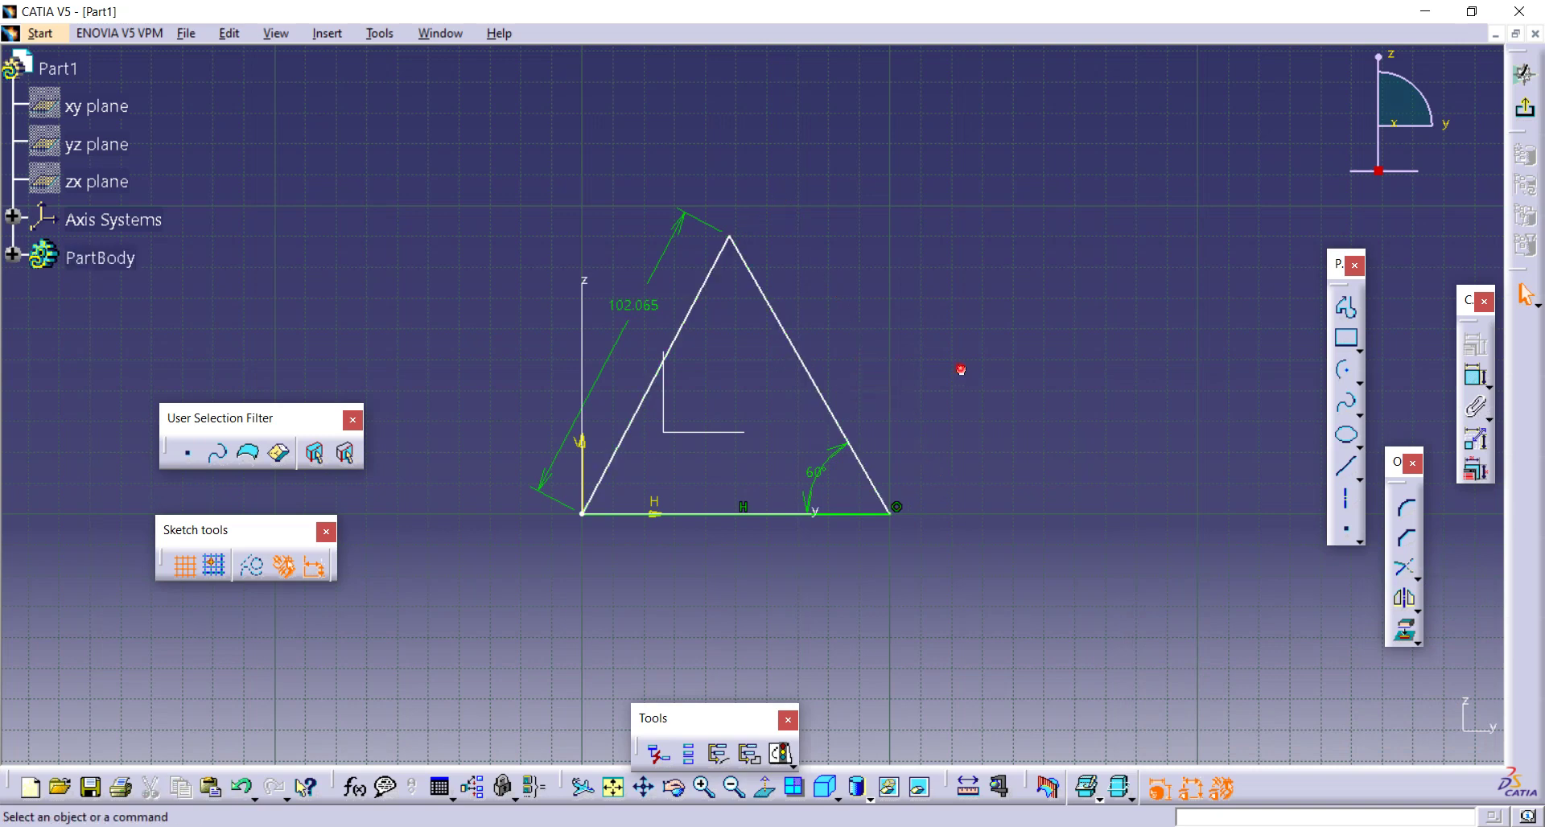
left_click(1475, 376)
left_click(615, 457)
left_click(676, 515)
left_click(676, 470)
double_click(674, 468)
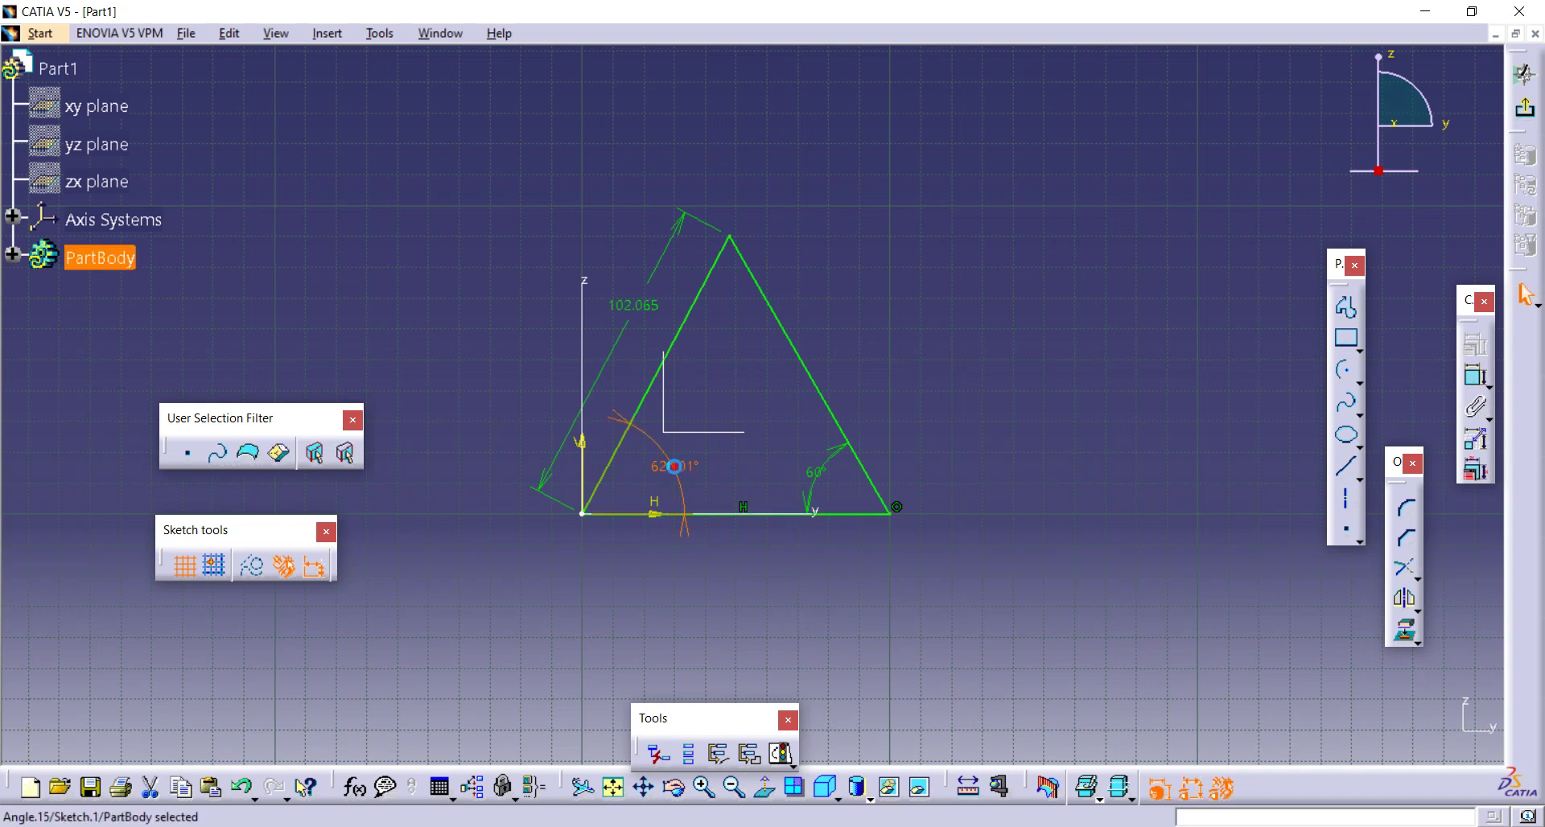
type("60")
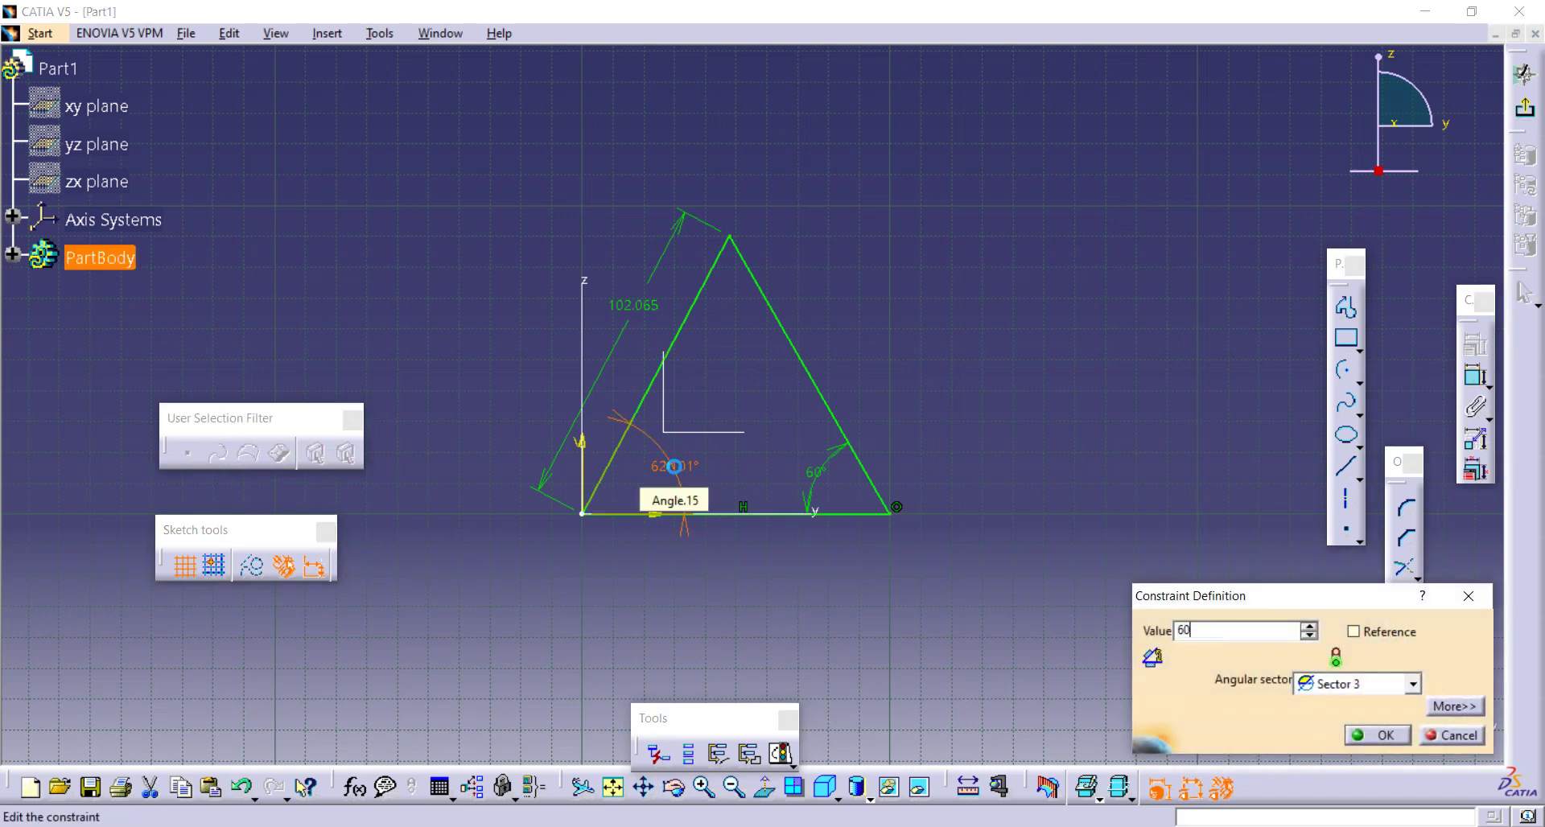
key("Return")
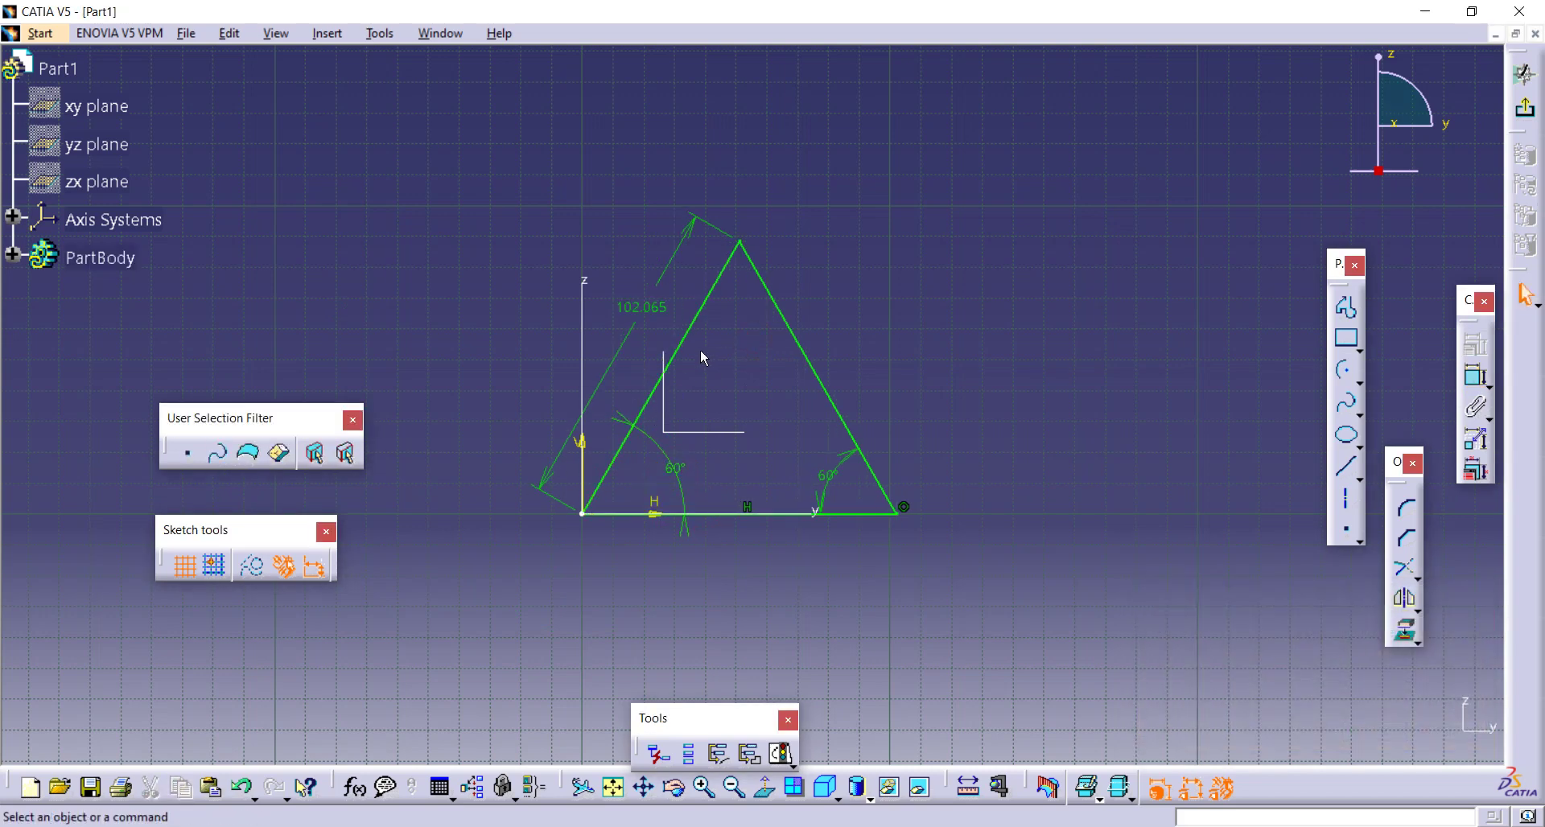
- Set the length of the triangle's left side to 100 mm
double_click(641, 318)
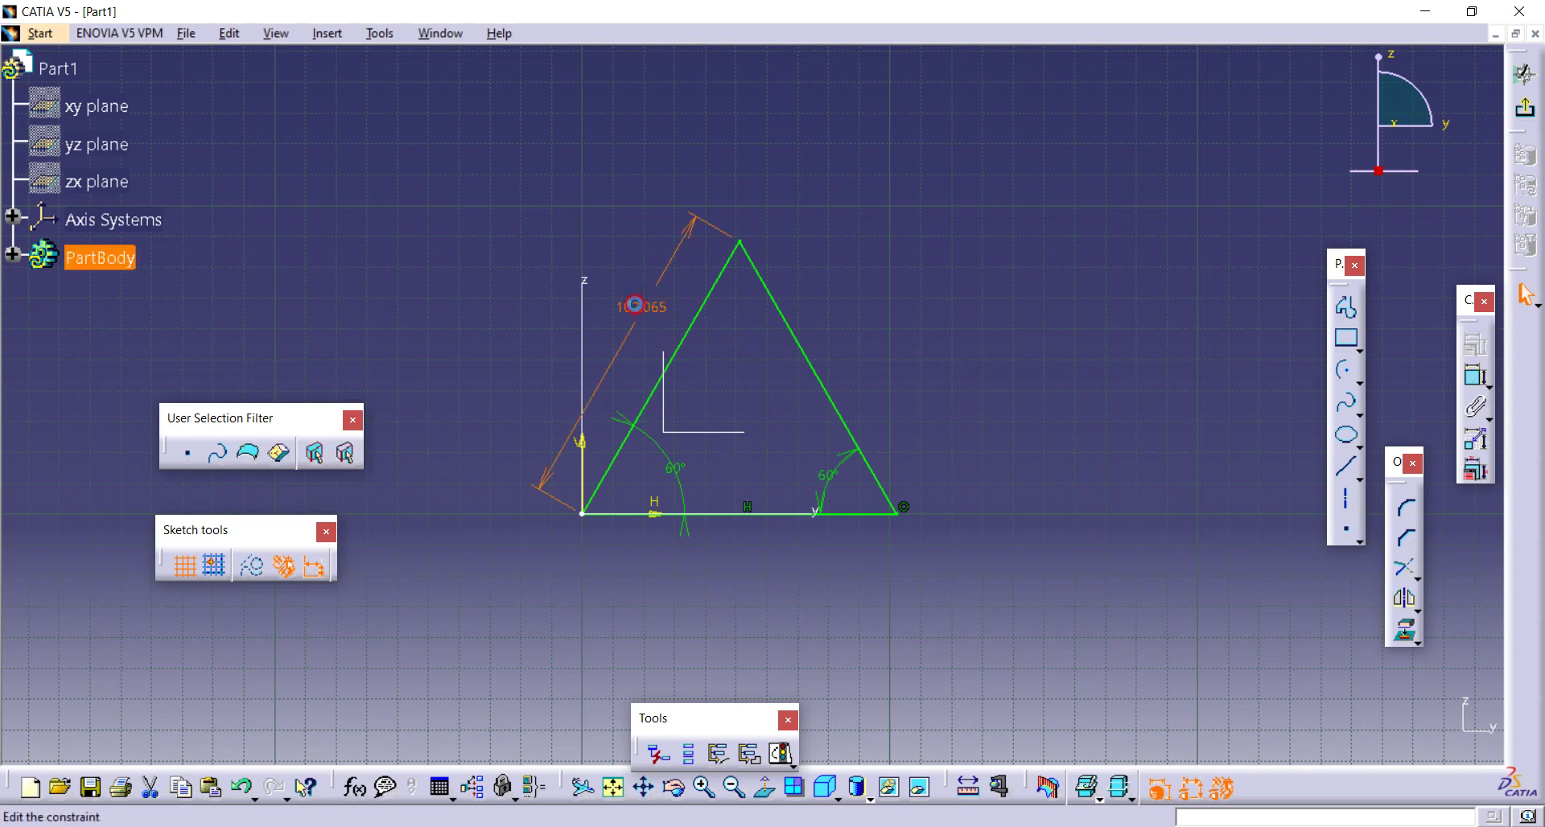
type("100")
key("Return")
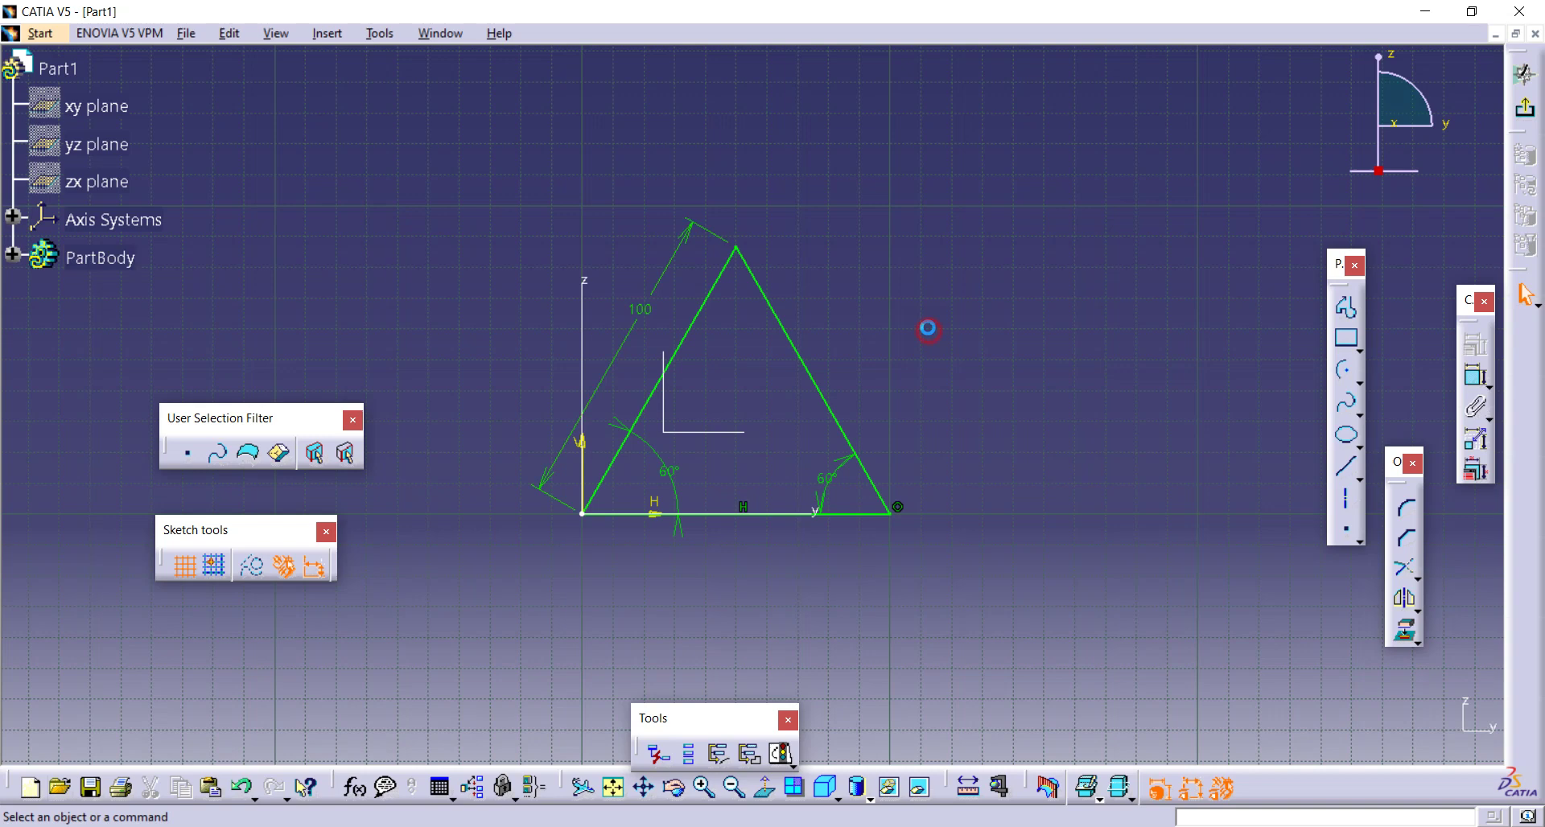
- Add length dimensions to the triangle's right side and, below it, to its base
middle_click_drag(980, 406, 964, 415)
left_click(1462, 383)
left_click(792, 370)
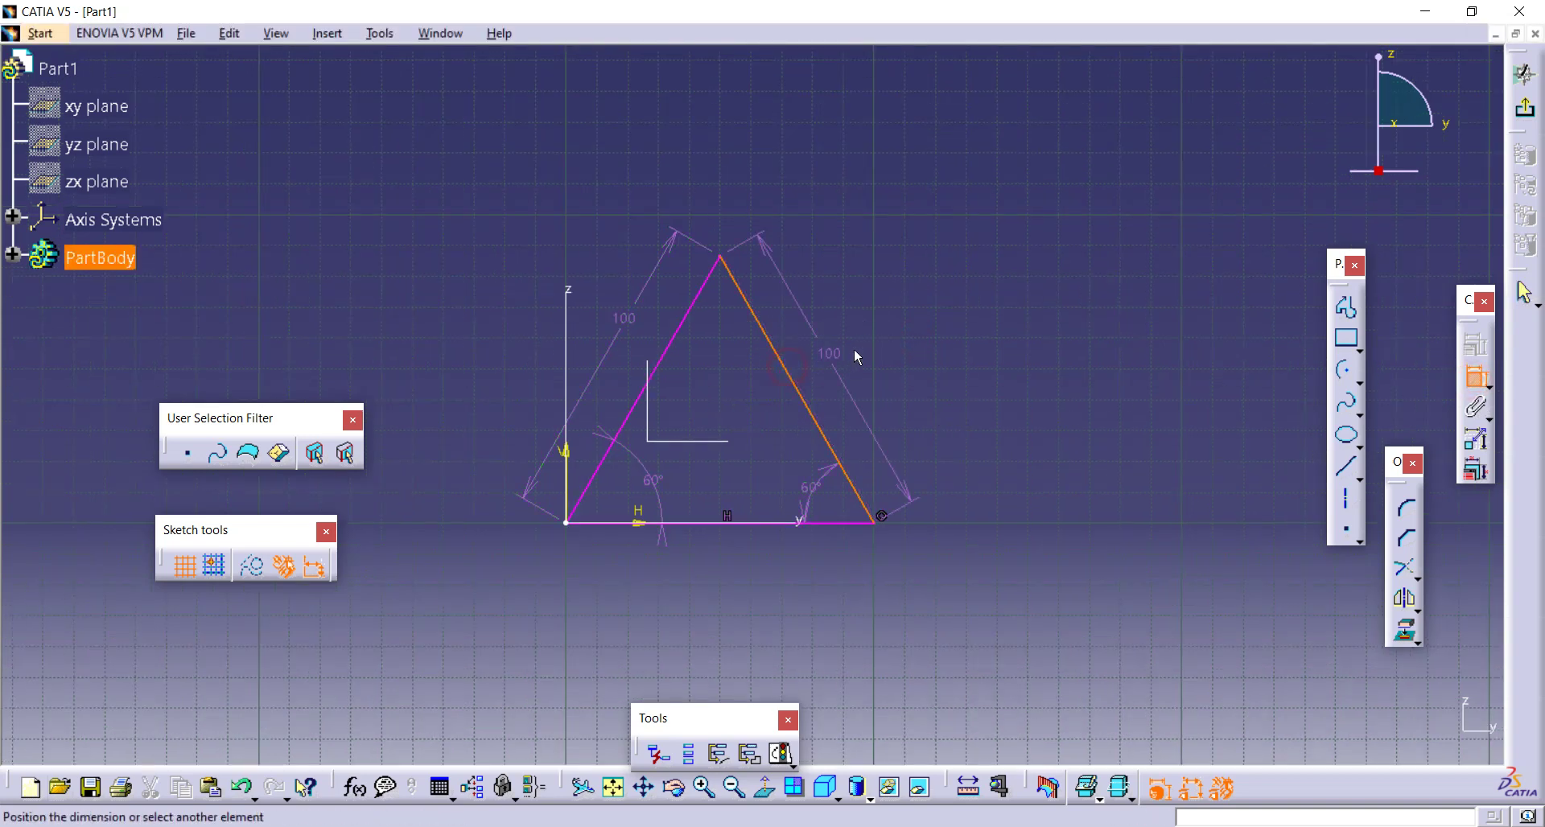
left_click(856, 364)
left_click(1464, 380)
left_click(840, 523)
left_click(778, 567)
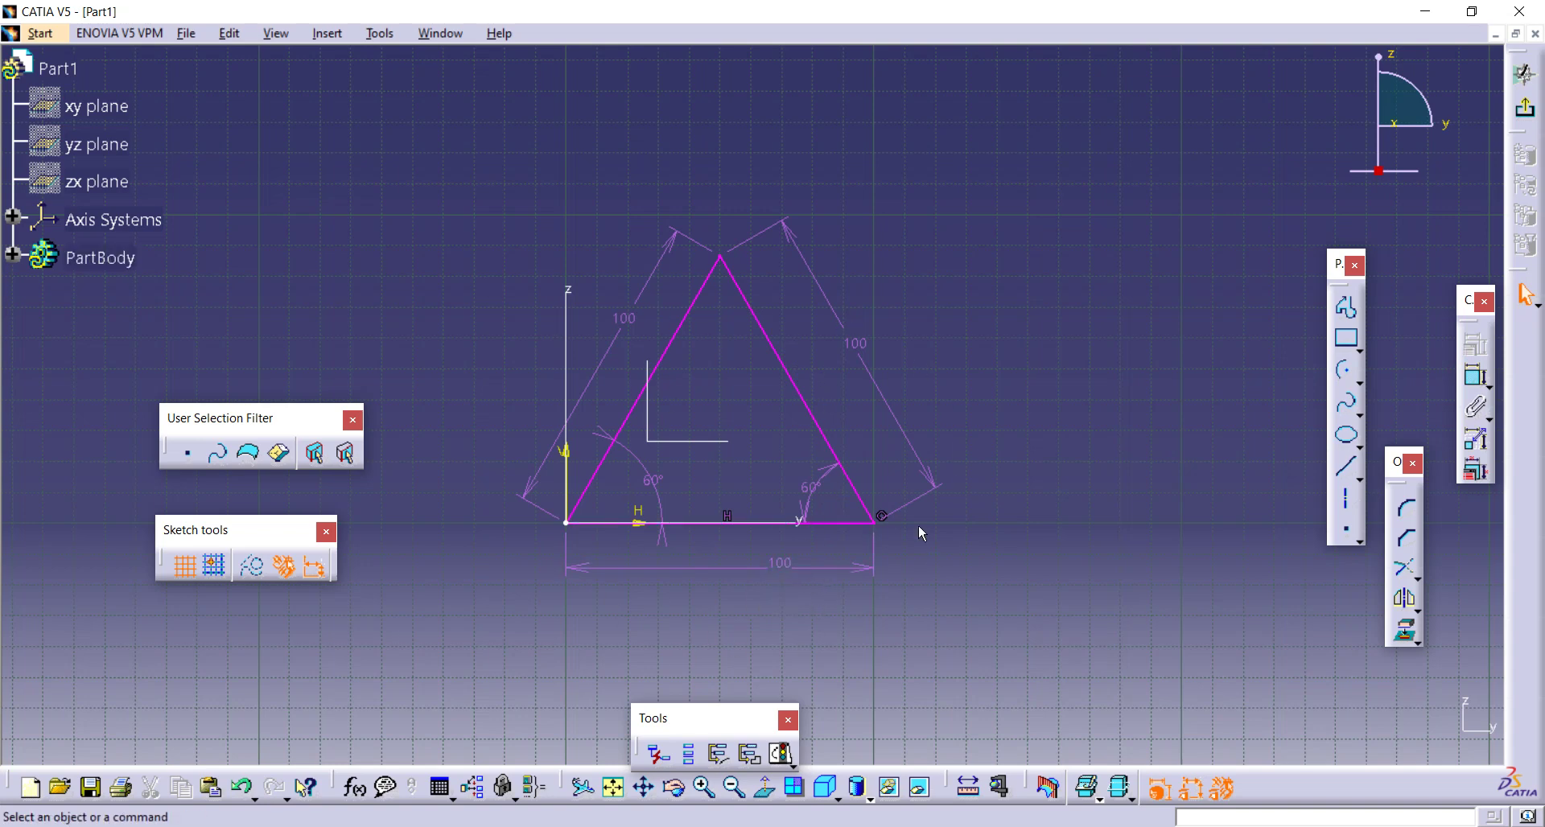
- Delete the length dimensions of the triangle's base and right side
left_click(793, 573)
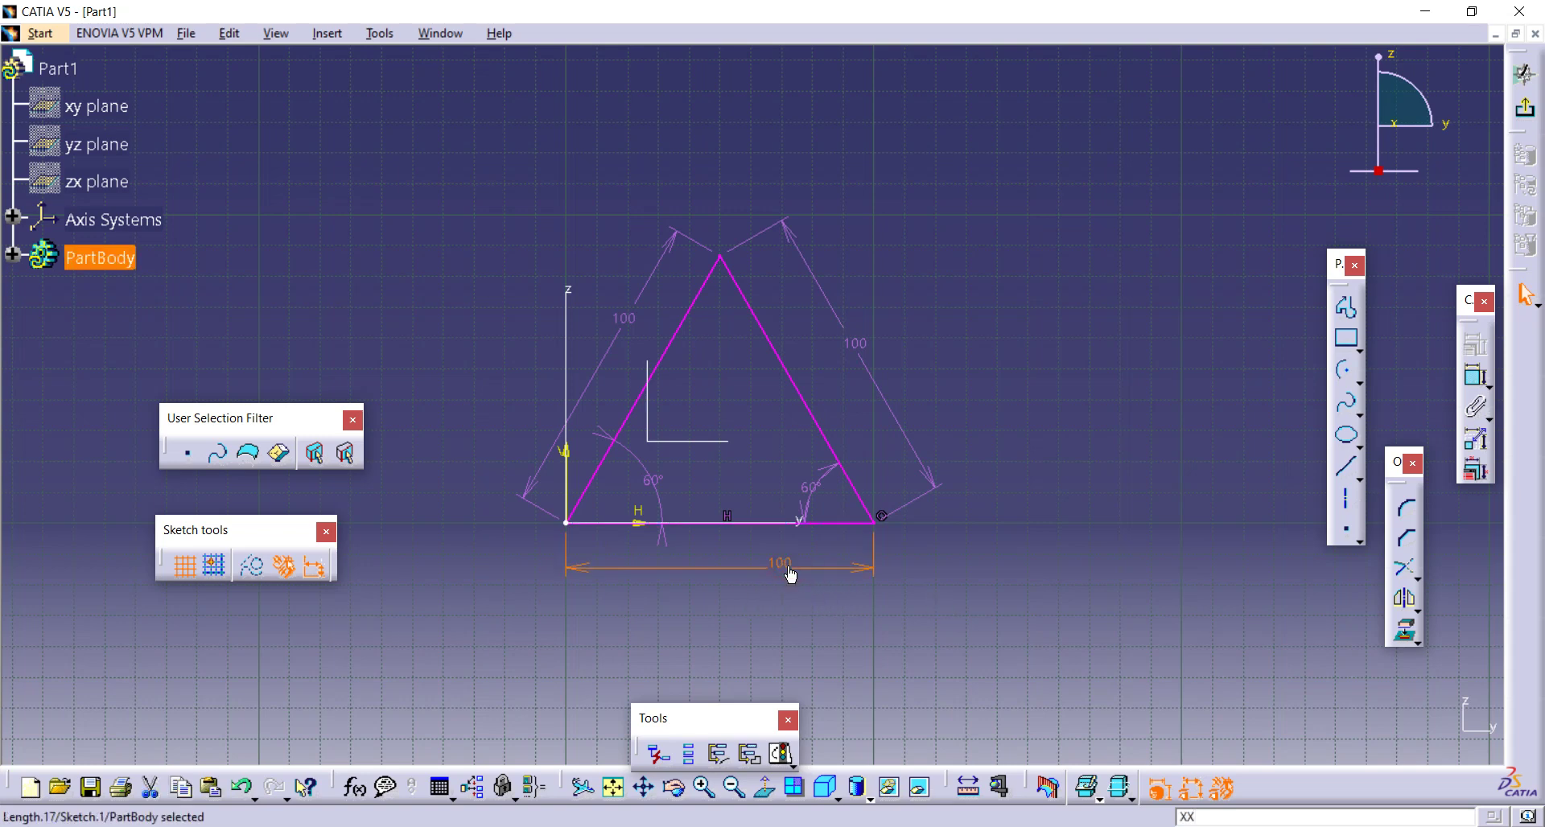
left_click(860, 348)
key("Delete")
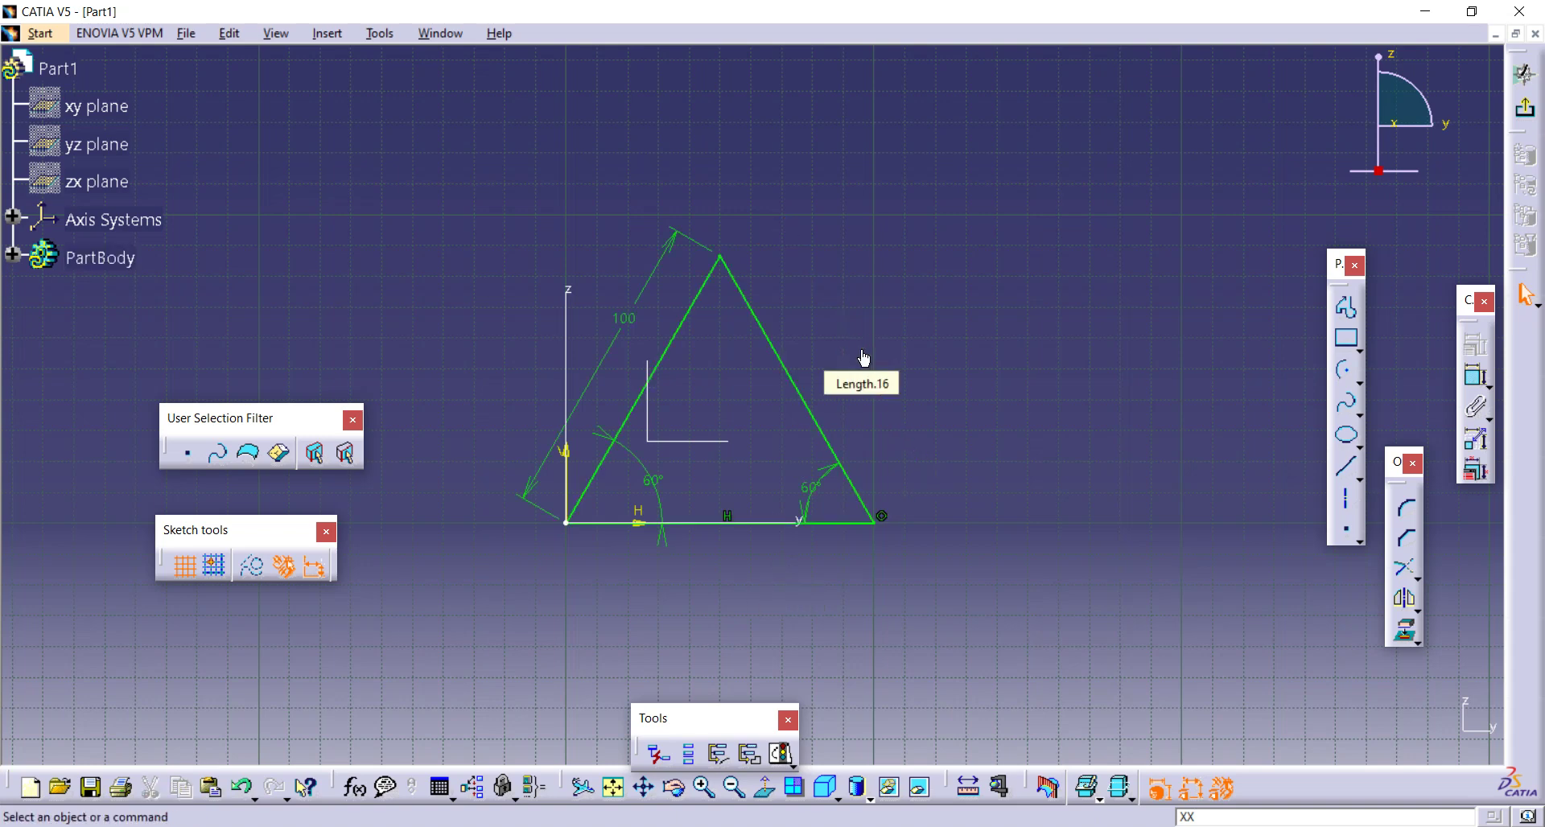
- Delete the whole triangle together with its remaining constraints
middle_click_drag(858, 348, 819, 363)
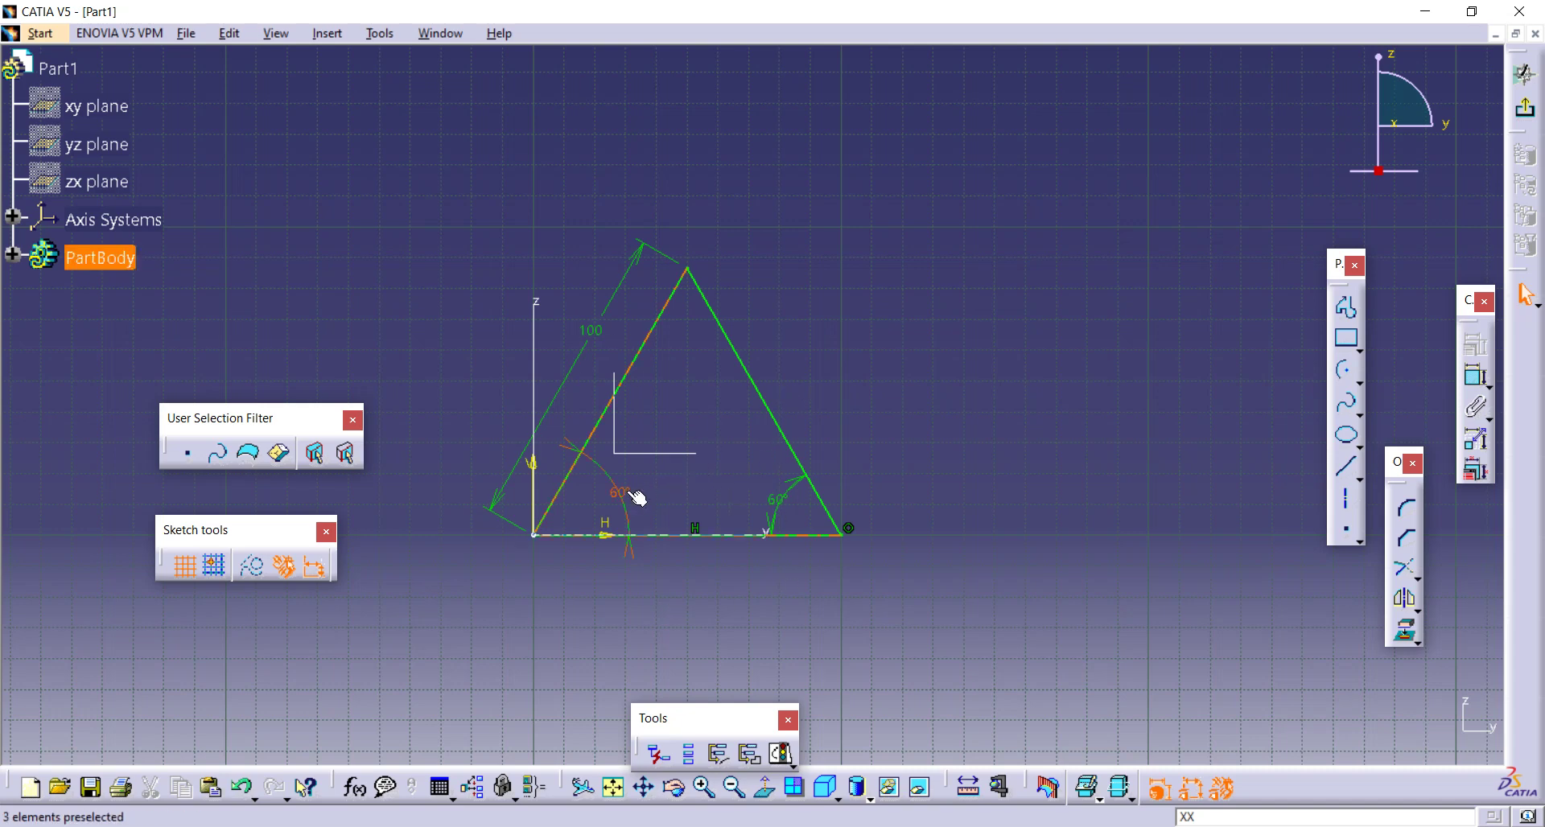
left_click_drag(1038, 176, 469, 579)
key("Delete")
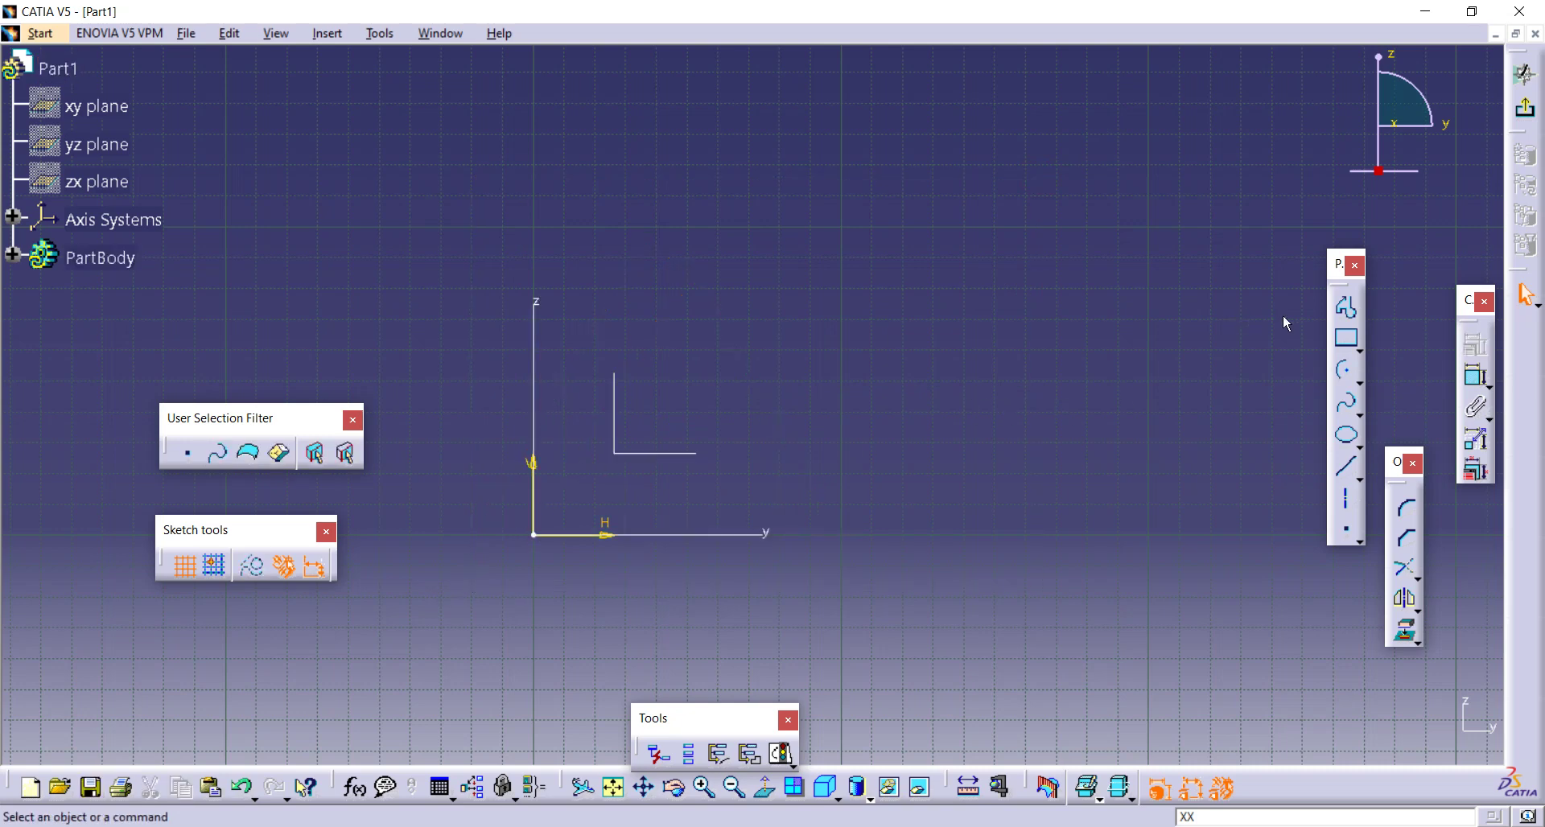
- Draw a new closed triangle starting at the origin, with a base of about 105 mm on the horizontal axis and its apex above
left_click(1345, 307)
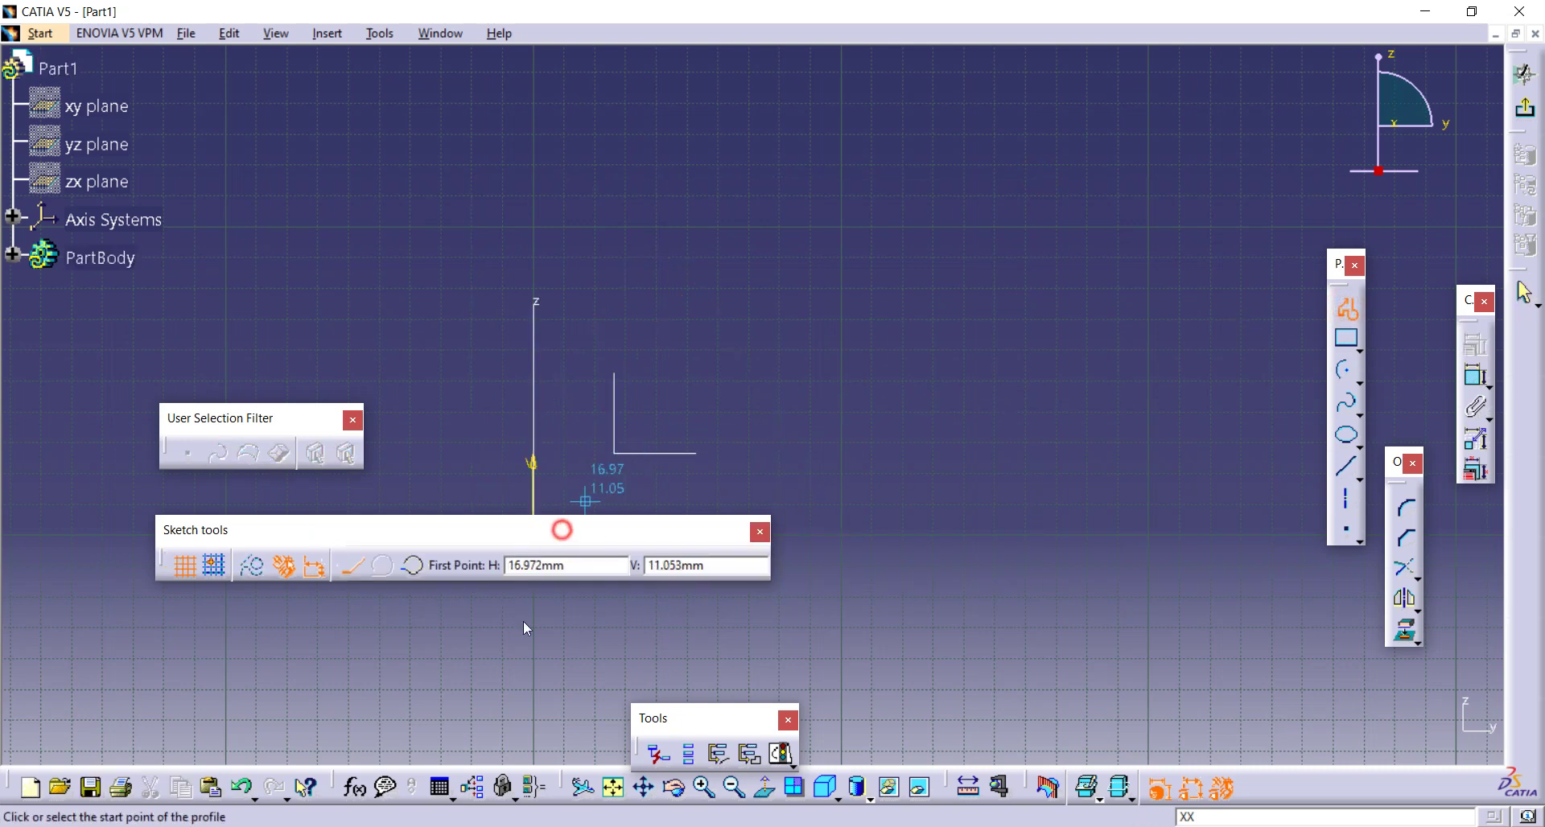
left_click(533, 534)
left_click(684, 213)
left_click(857, 533)
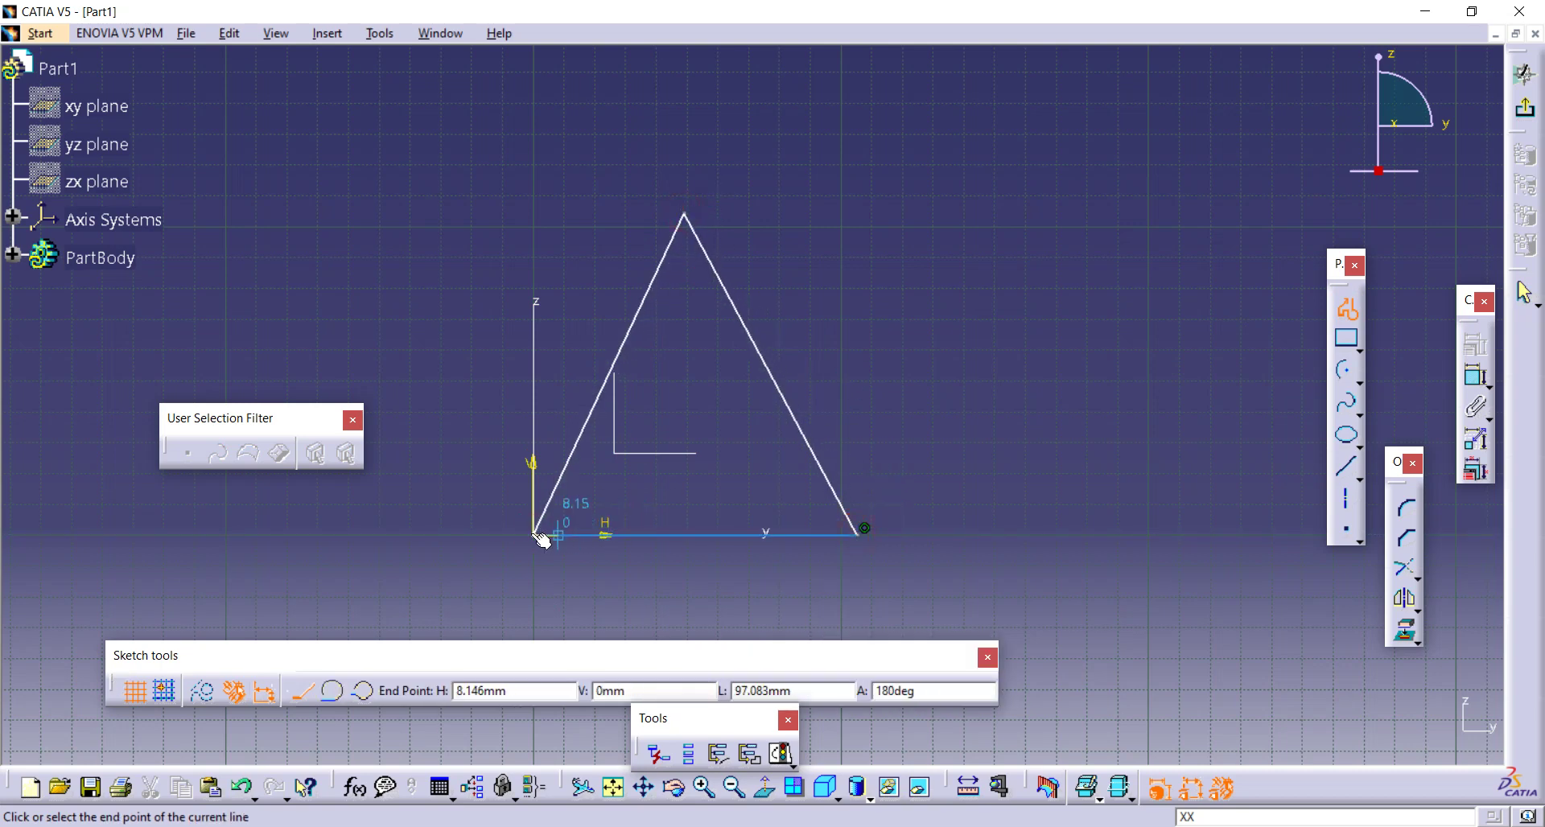
left_click(535, 535)
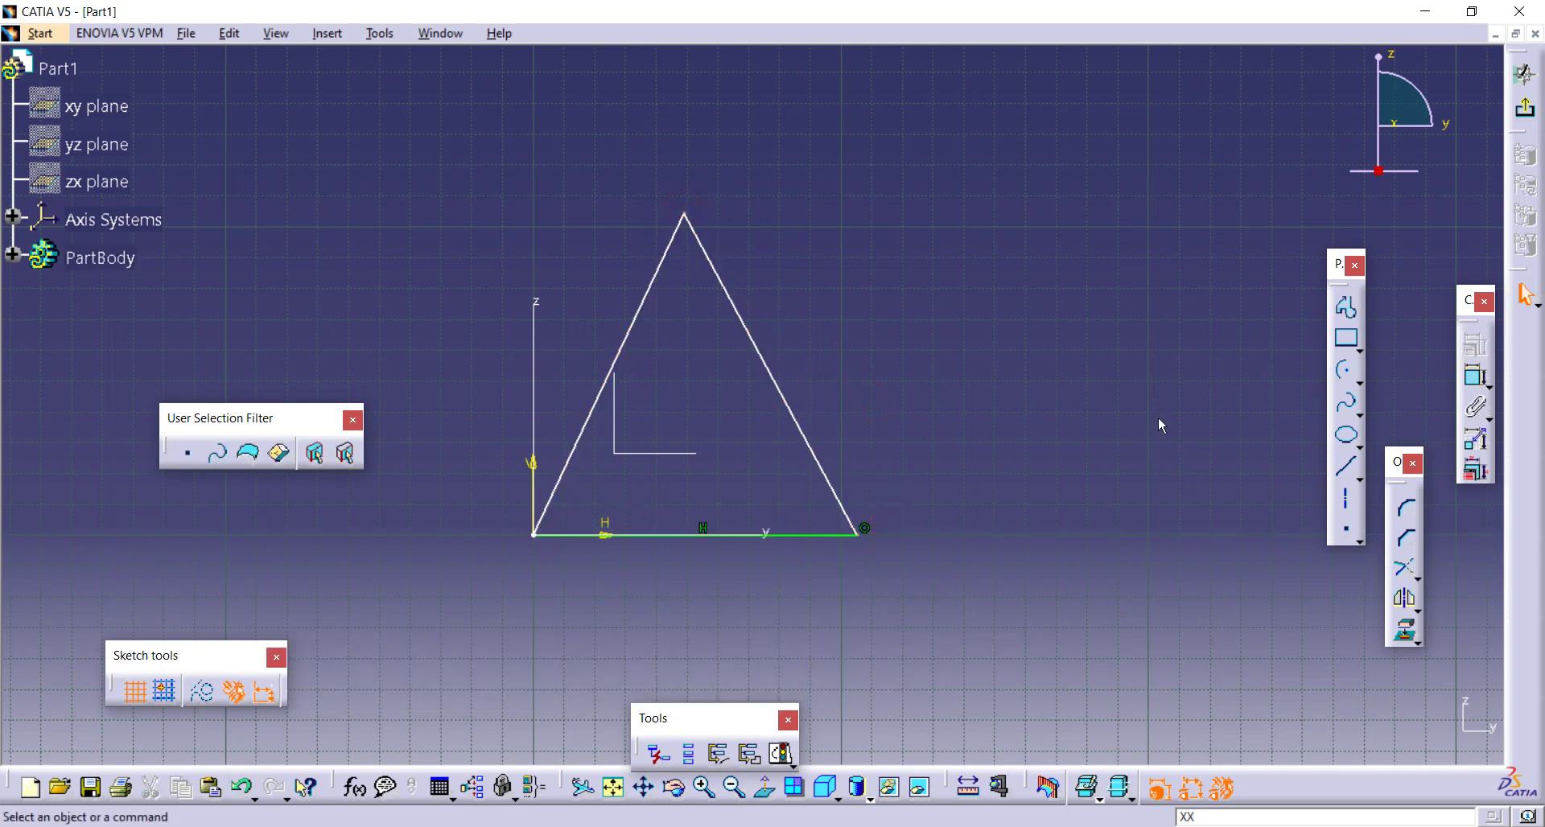
- Constrain the angle between the new triangle's right side and base to 45 degrees
left_click(1474, 375)
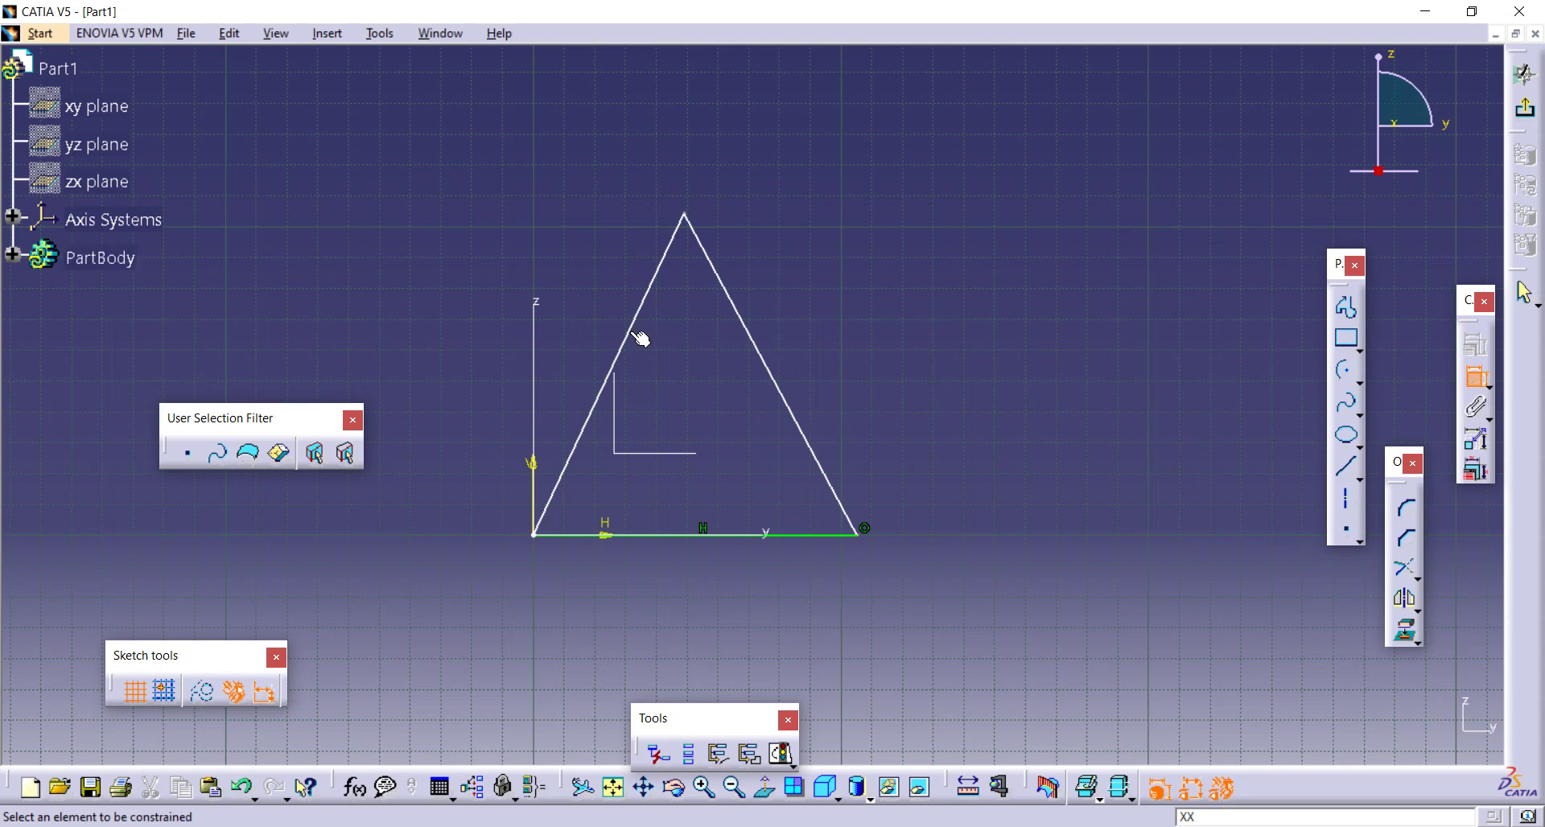
left_click(838, 494)
left_click(825, 534)
left_click(790, 502)
double_click(783, 496)
type("45")
key("Return")
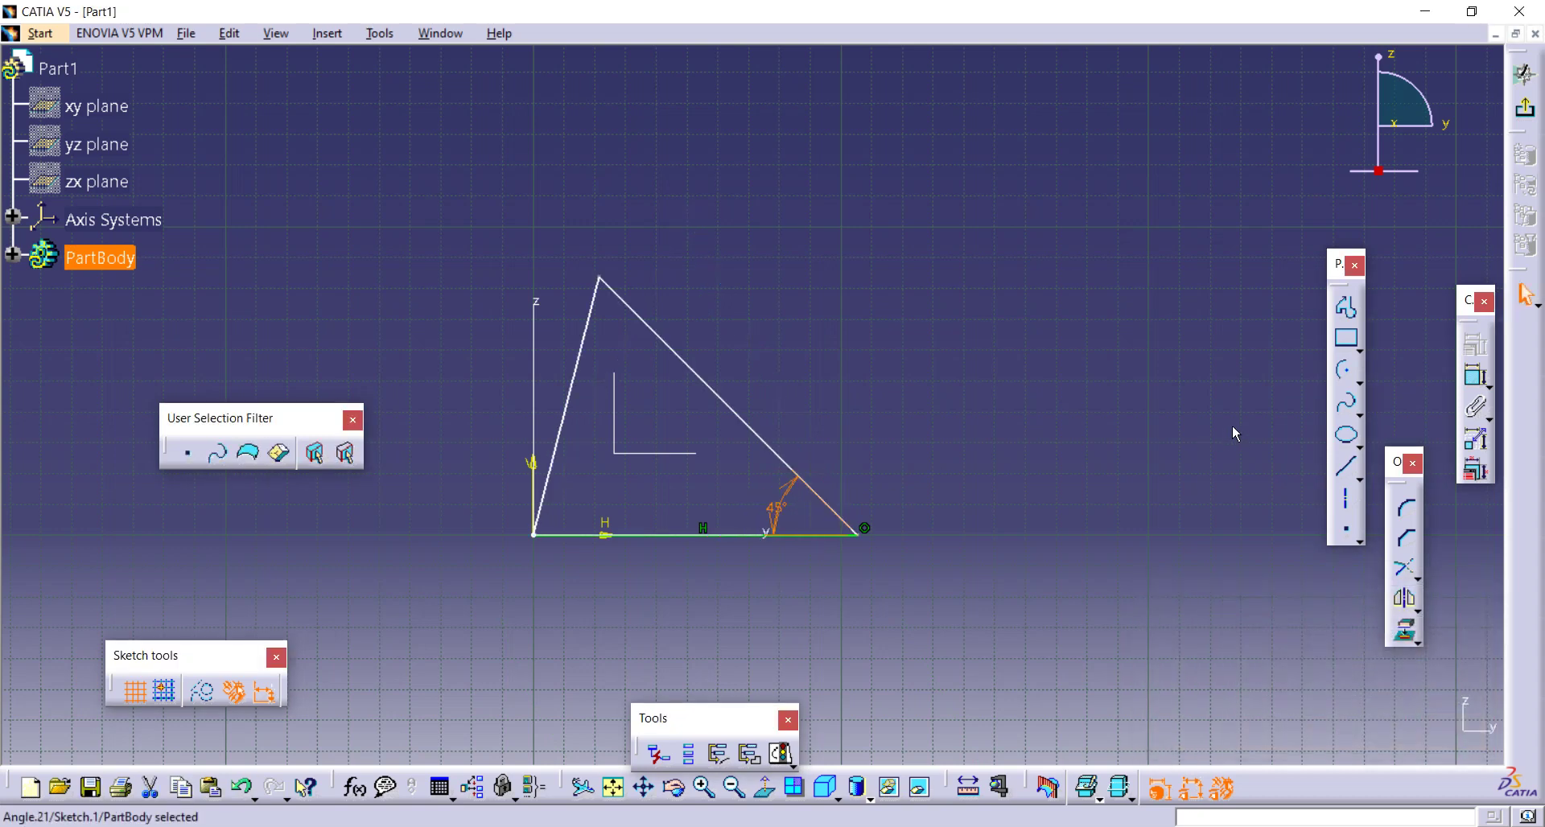
- Constrain the angle between the new triangle's left side and base to 45 degrees
left_click(1477, 379)
left_click(560, 432)
left_click(803, 534)
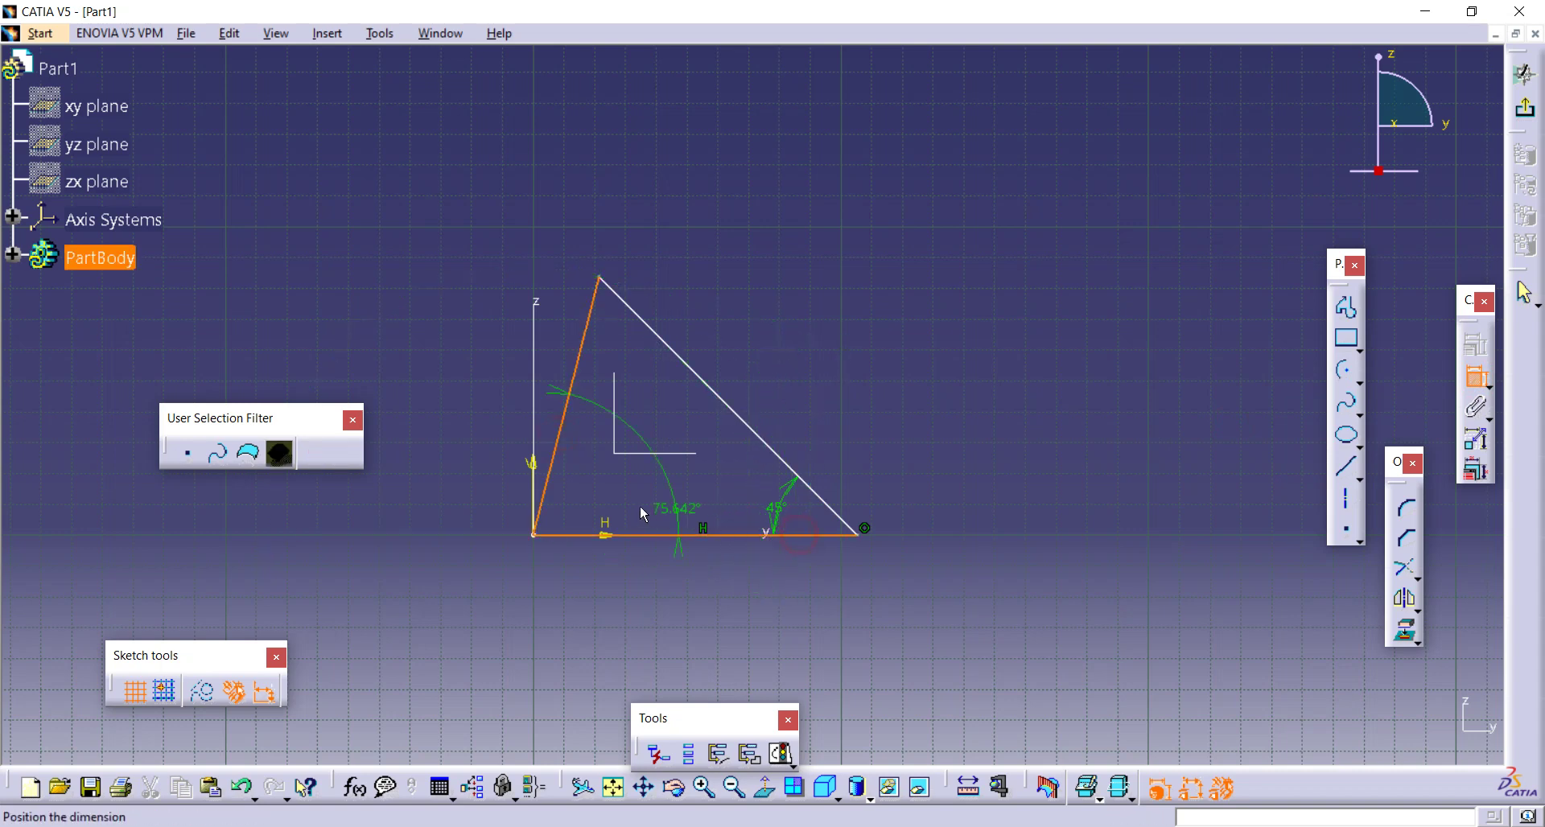
left_click(618, 499)
double_click(612, 498)
type("45")
key("Return")
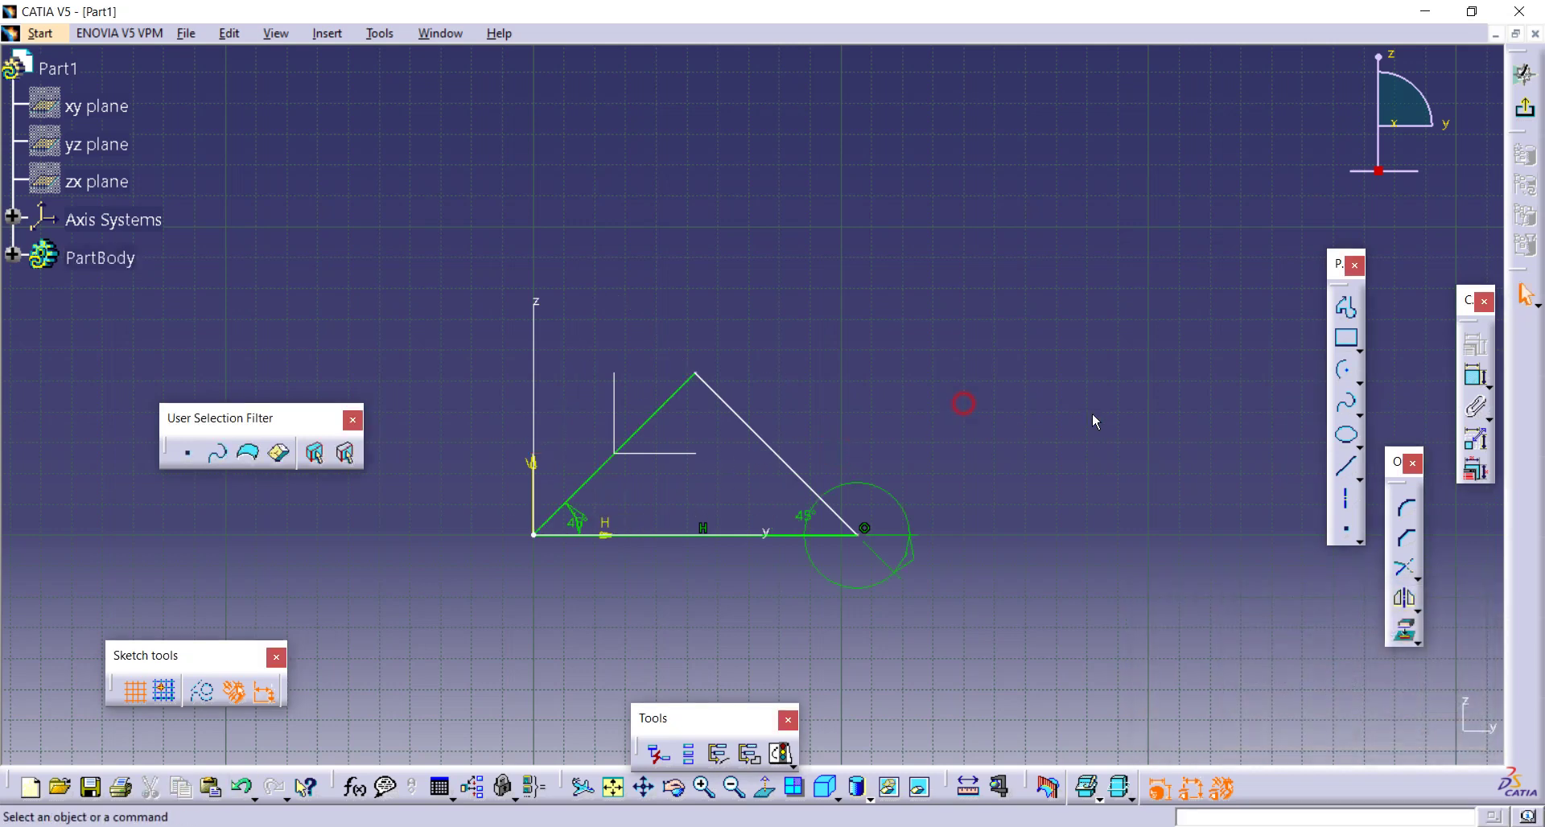
- Dimension the length of the triangle's right side and set it to 100 mm
left_click(1476, 376)
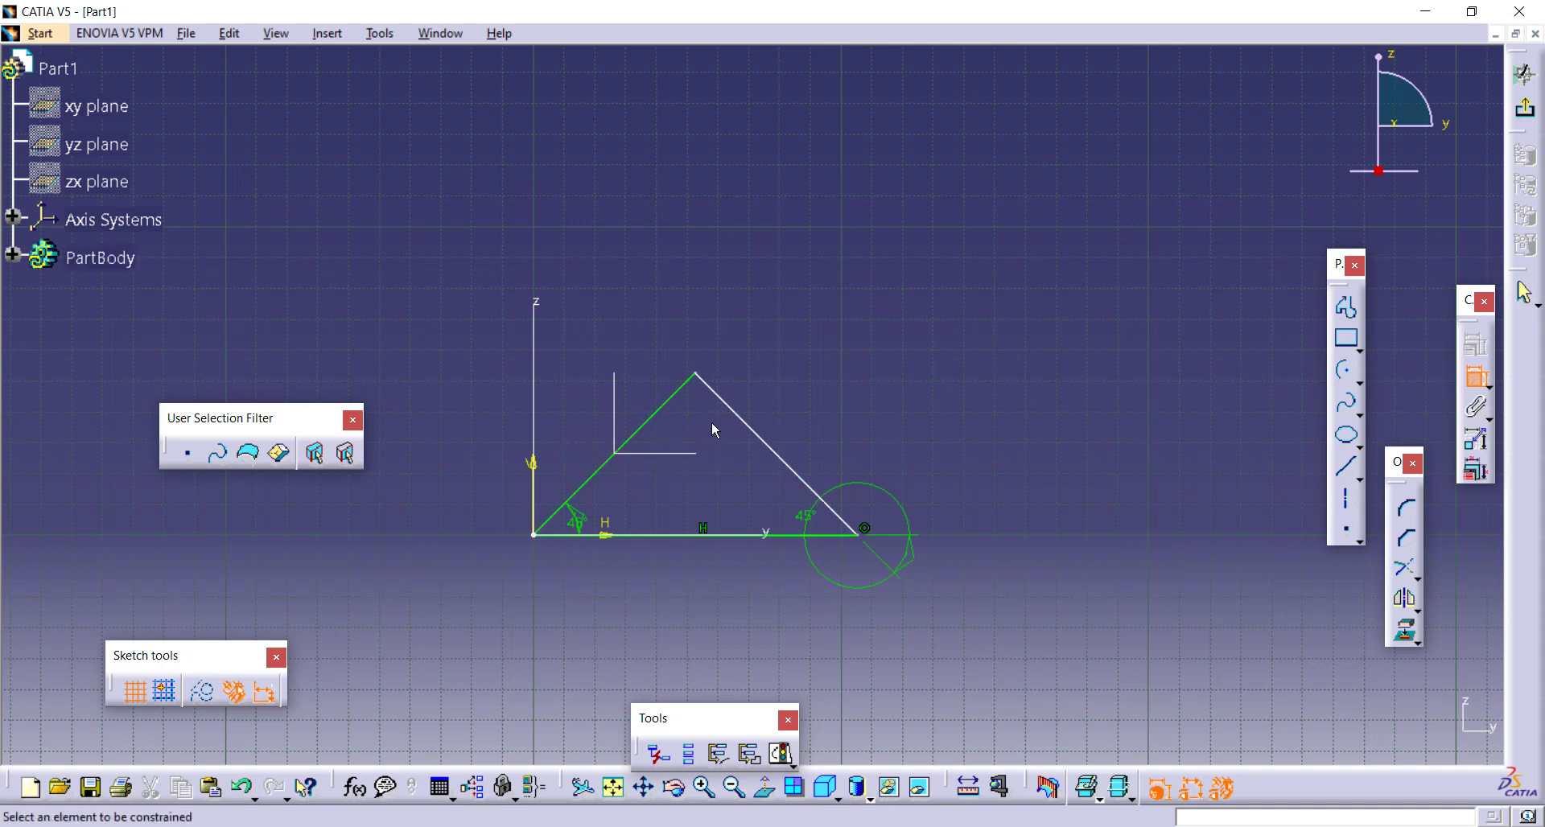
left_click(750, 430)
left_click(840, 392)
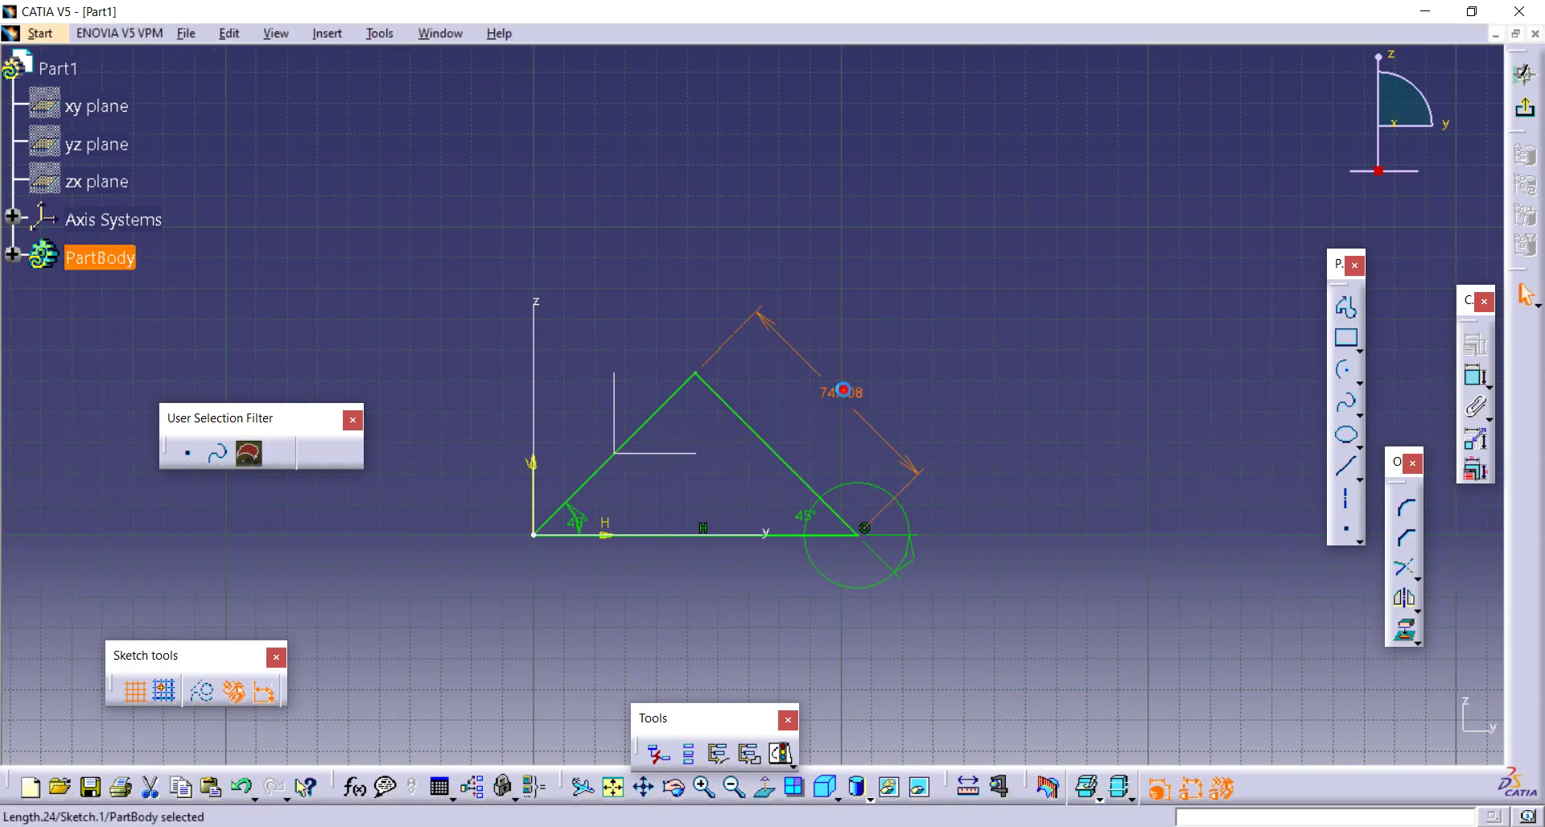
double_click(843, 391)
type("100")
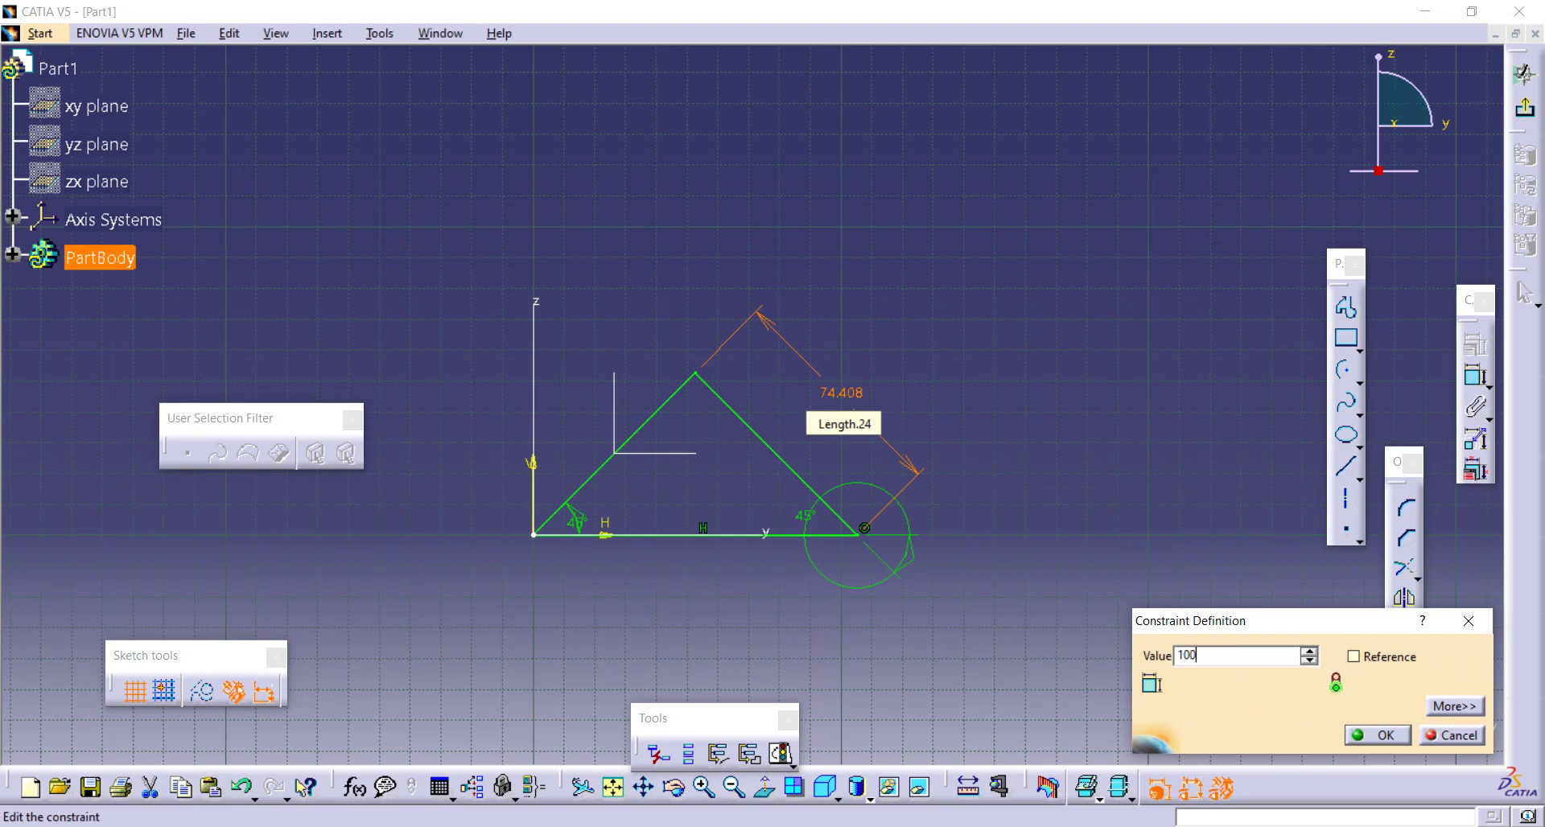
key("Return")
left_click(1062, 364)
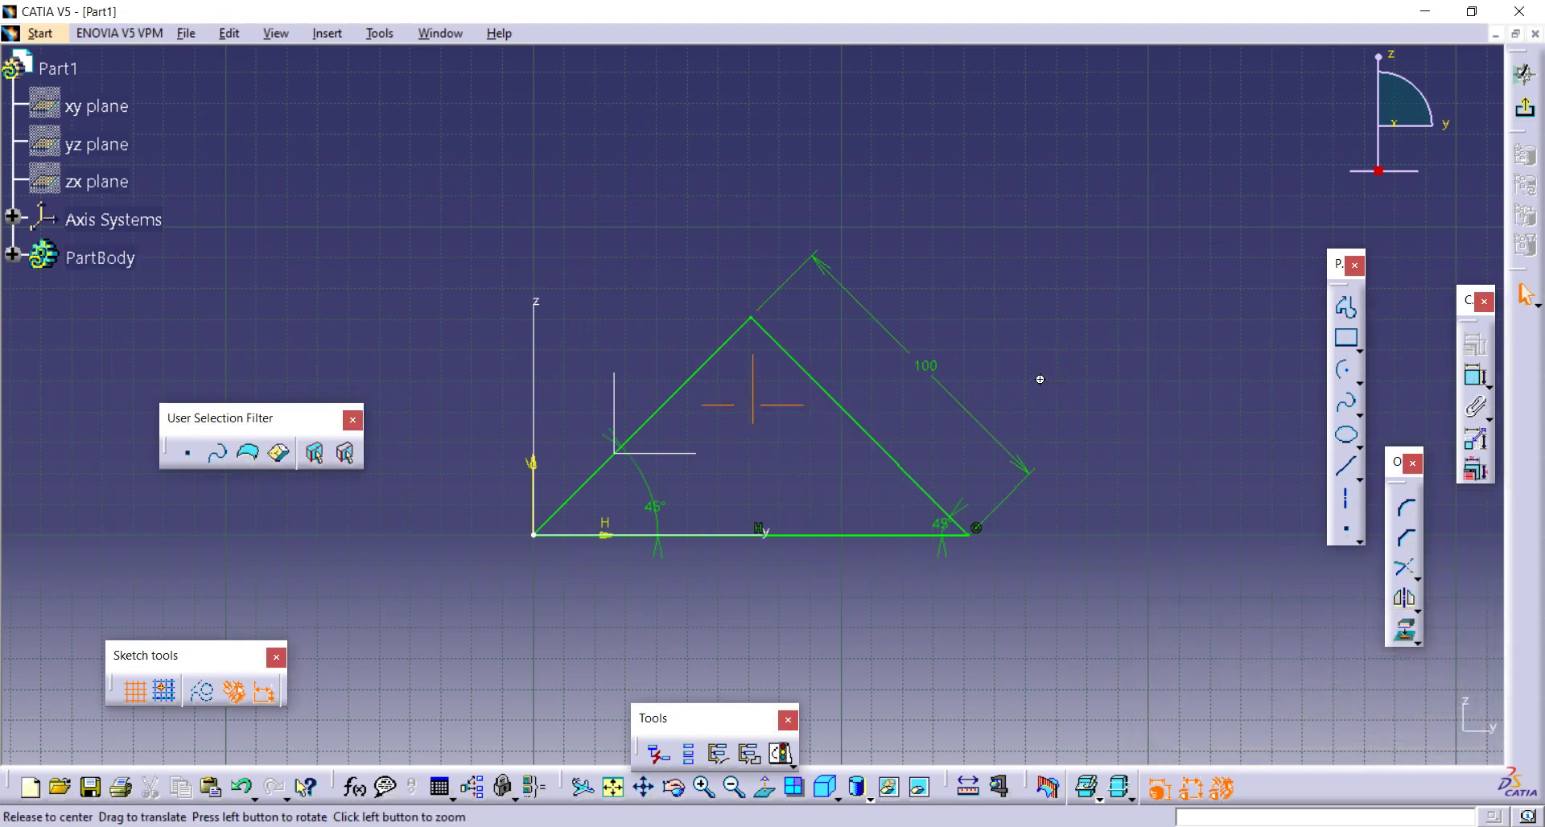
- Inscribe a tri-tangent circle in the triangle, tangent to its right side, left side and base
middle_click_drag(1043, 380, 1001, 362)
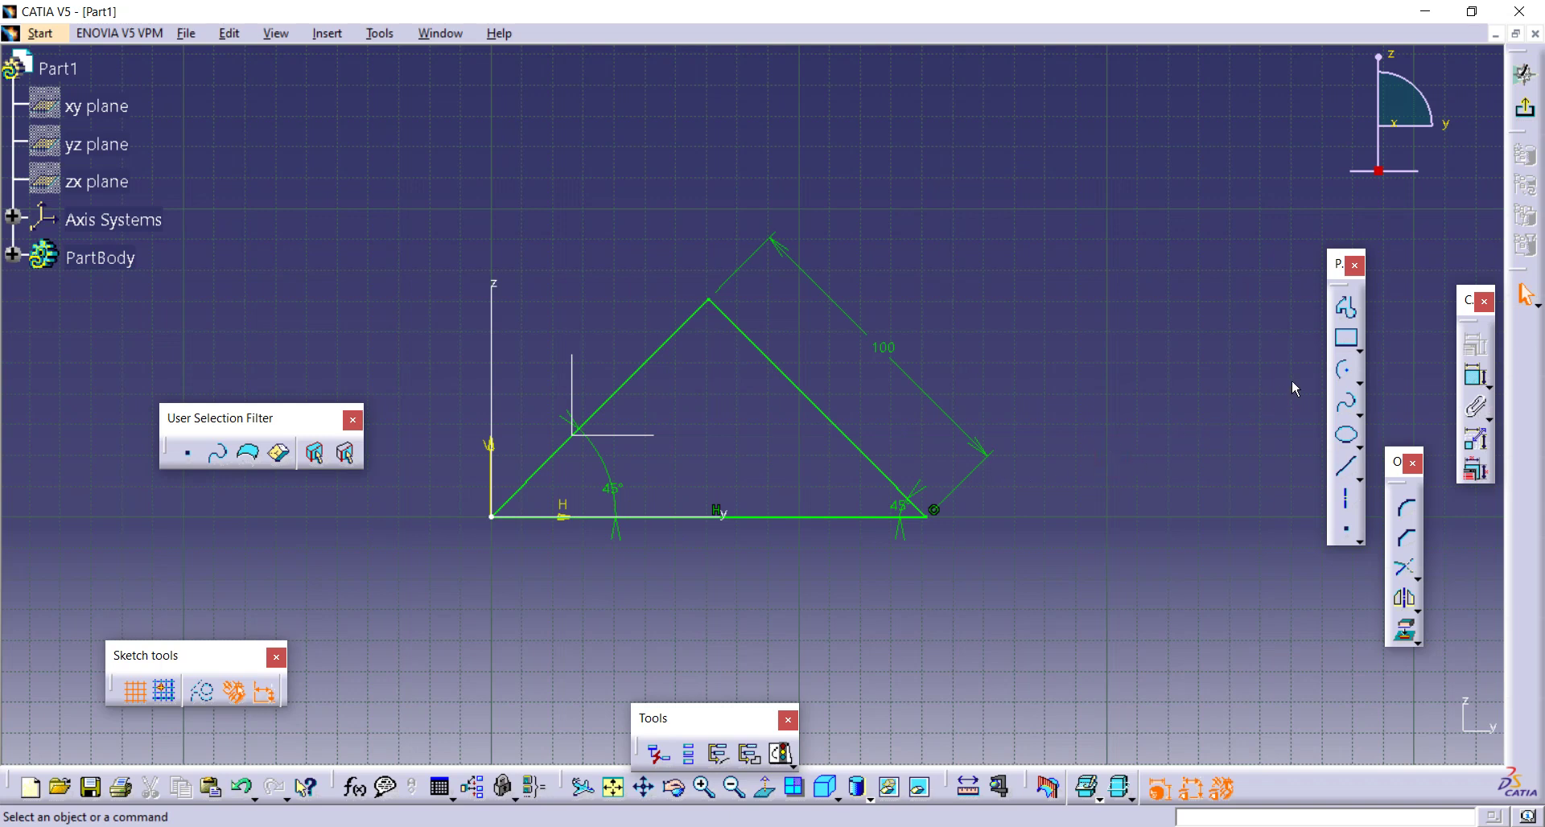
left_click(1359, 382)
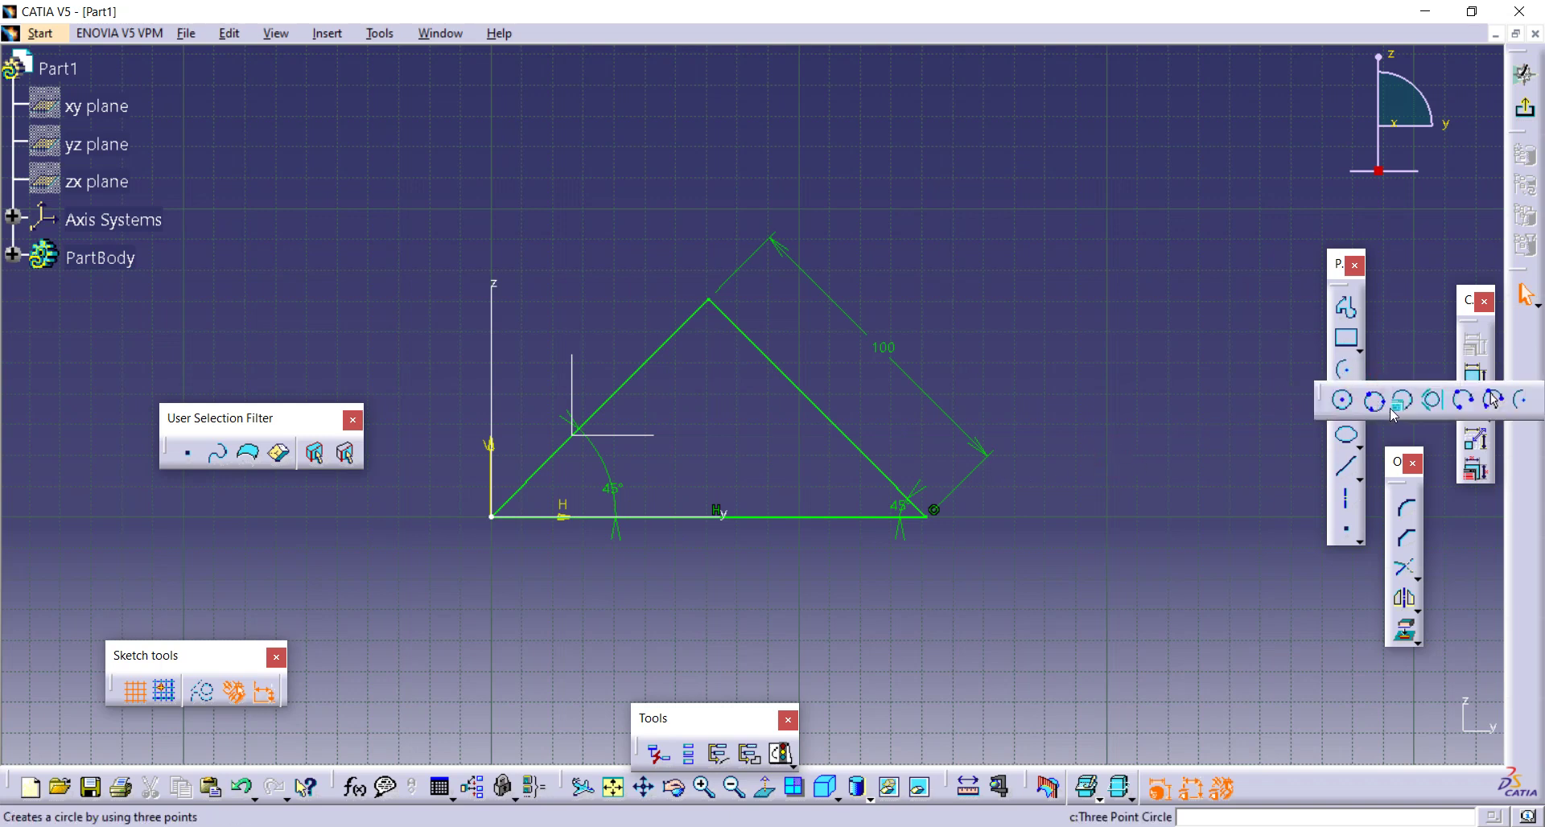
left_click(1434, 402)
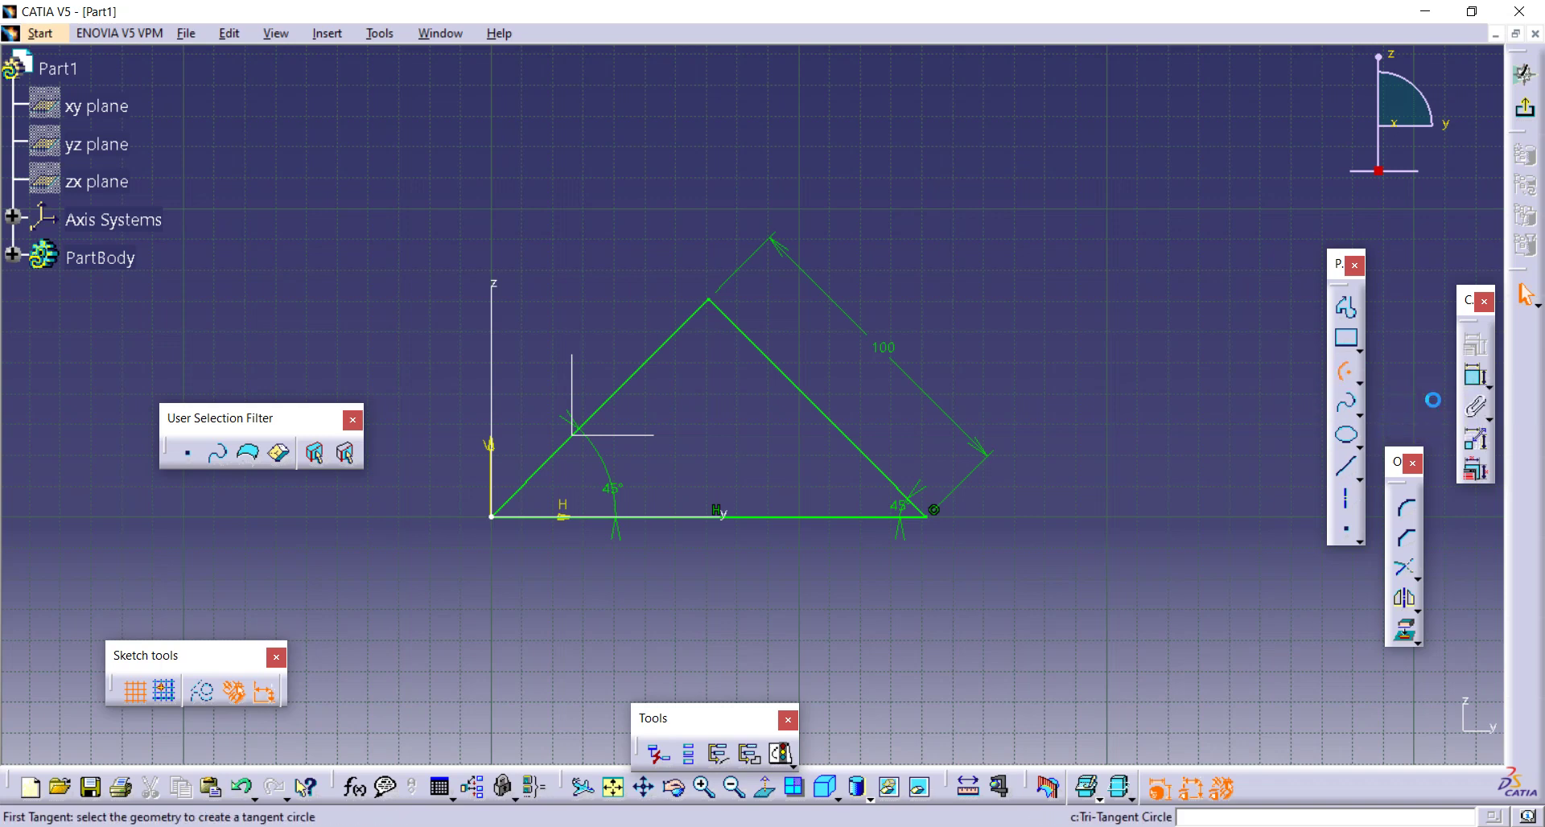
left_click(812, 402)
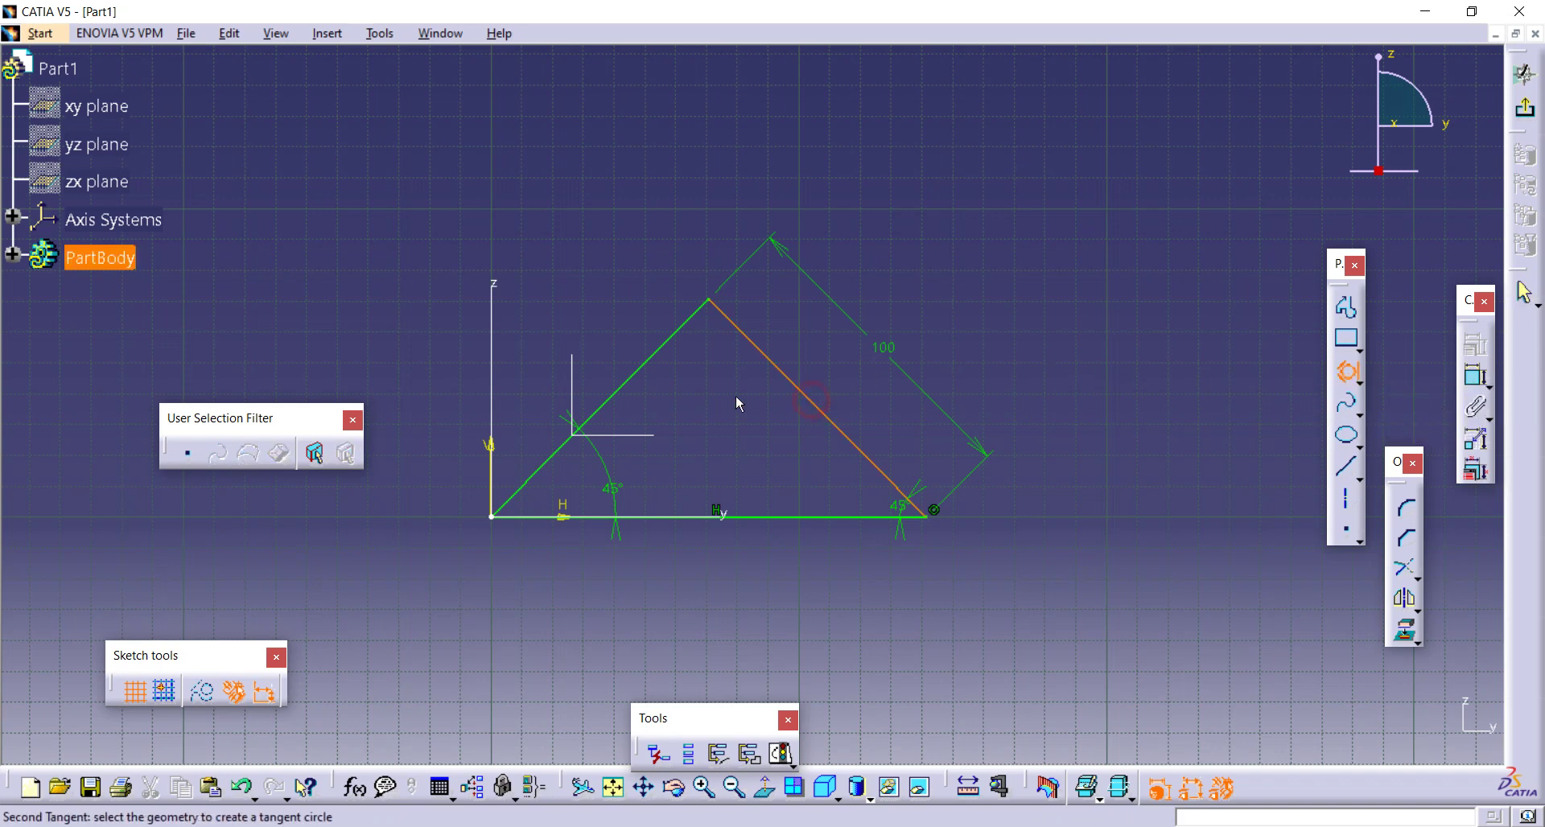
left_click(649, 381)
left_click(785, 515)
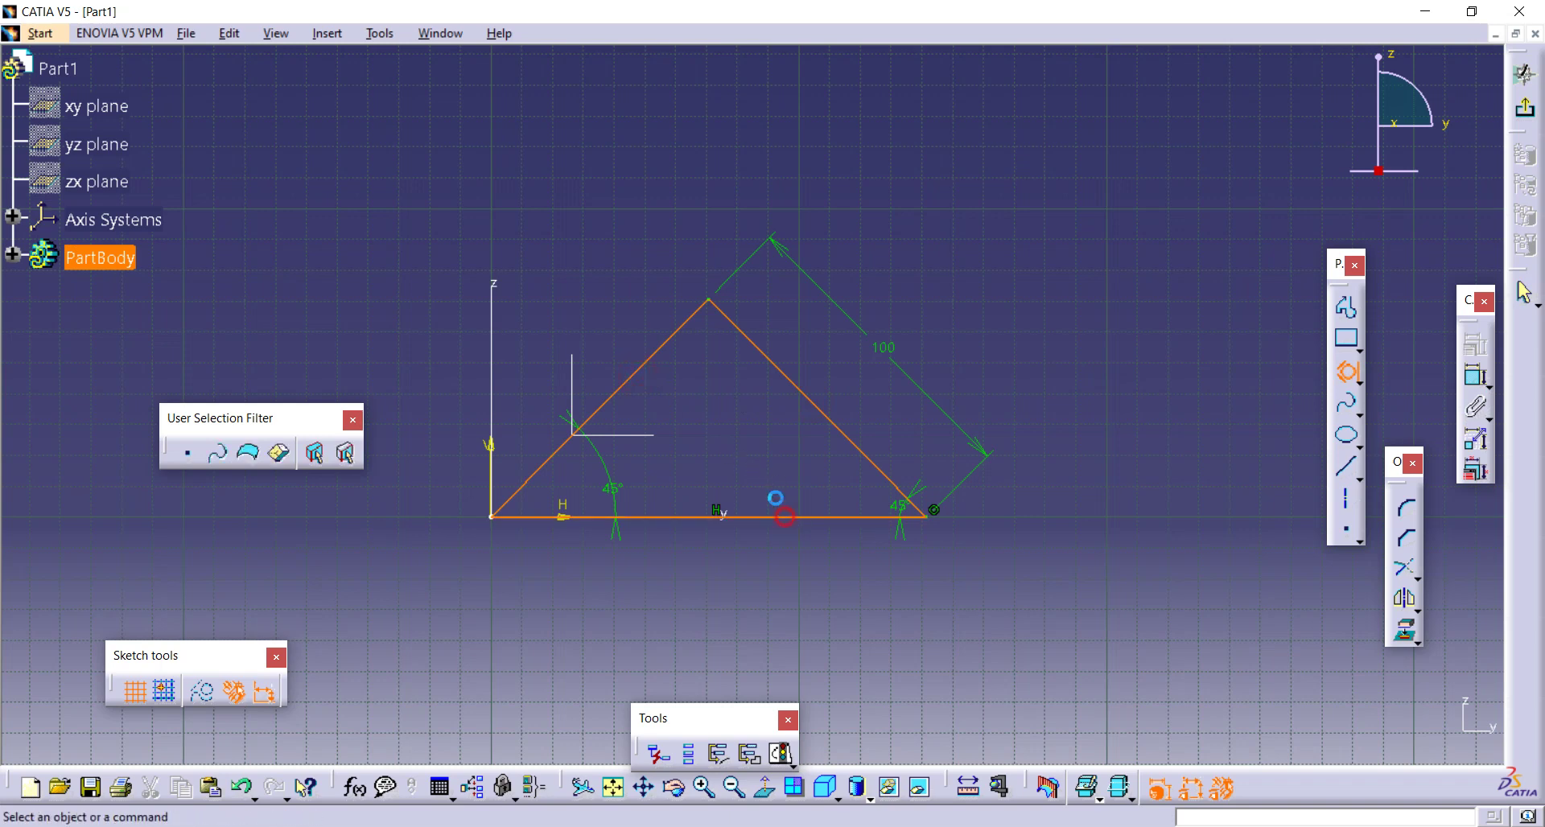
middle_click_drag(769, 397, 791, 380)
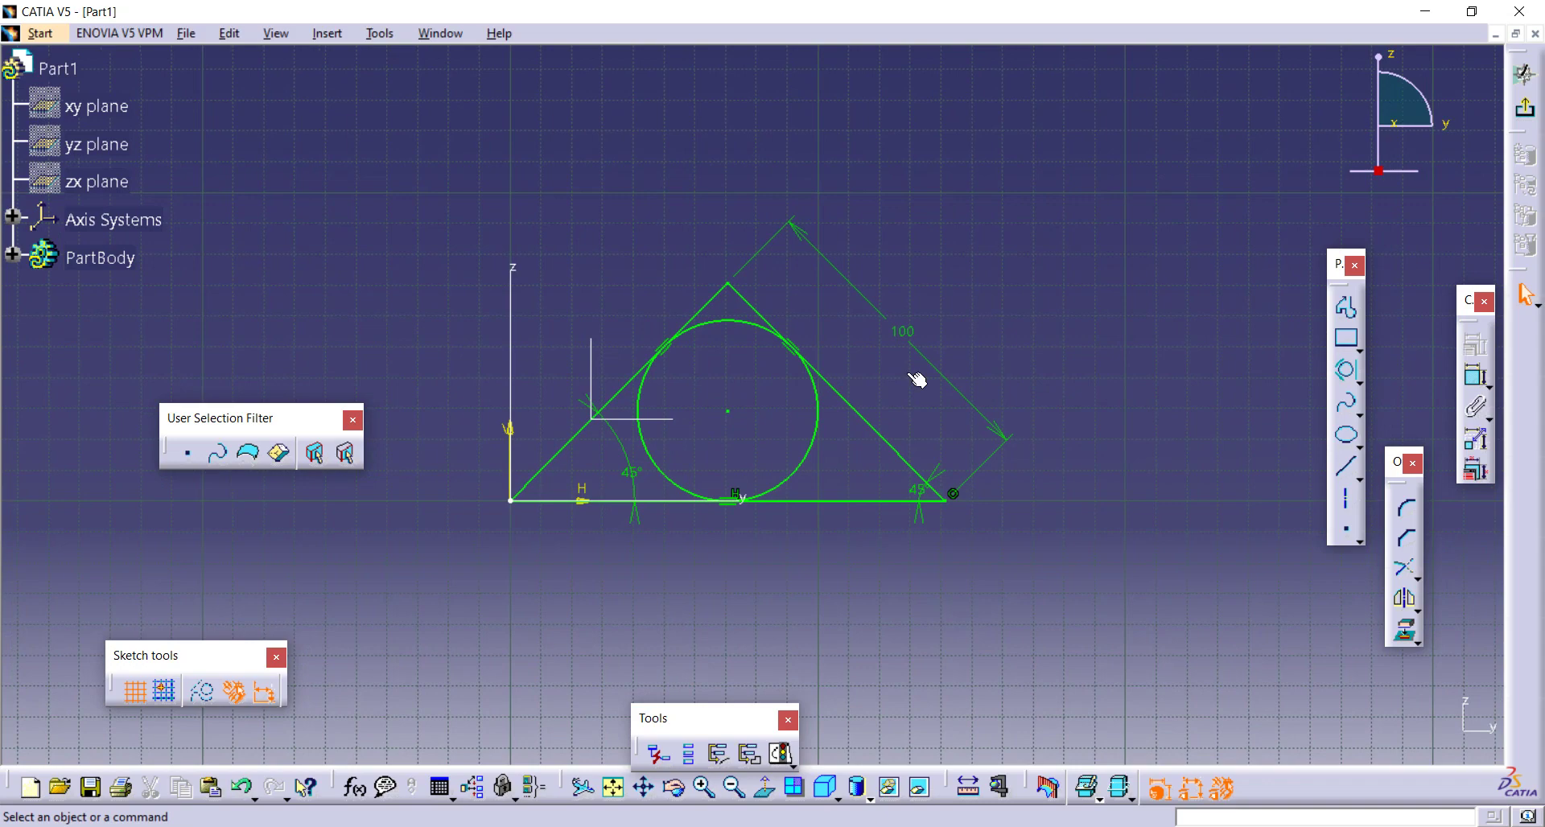
mouse_move(955, 399)
middle_mouse_down()
mouse_move(869, 418)
mouse_move(766, 409)
middle_mouse_up()
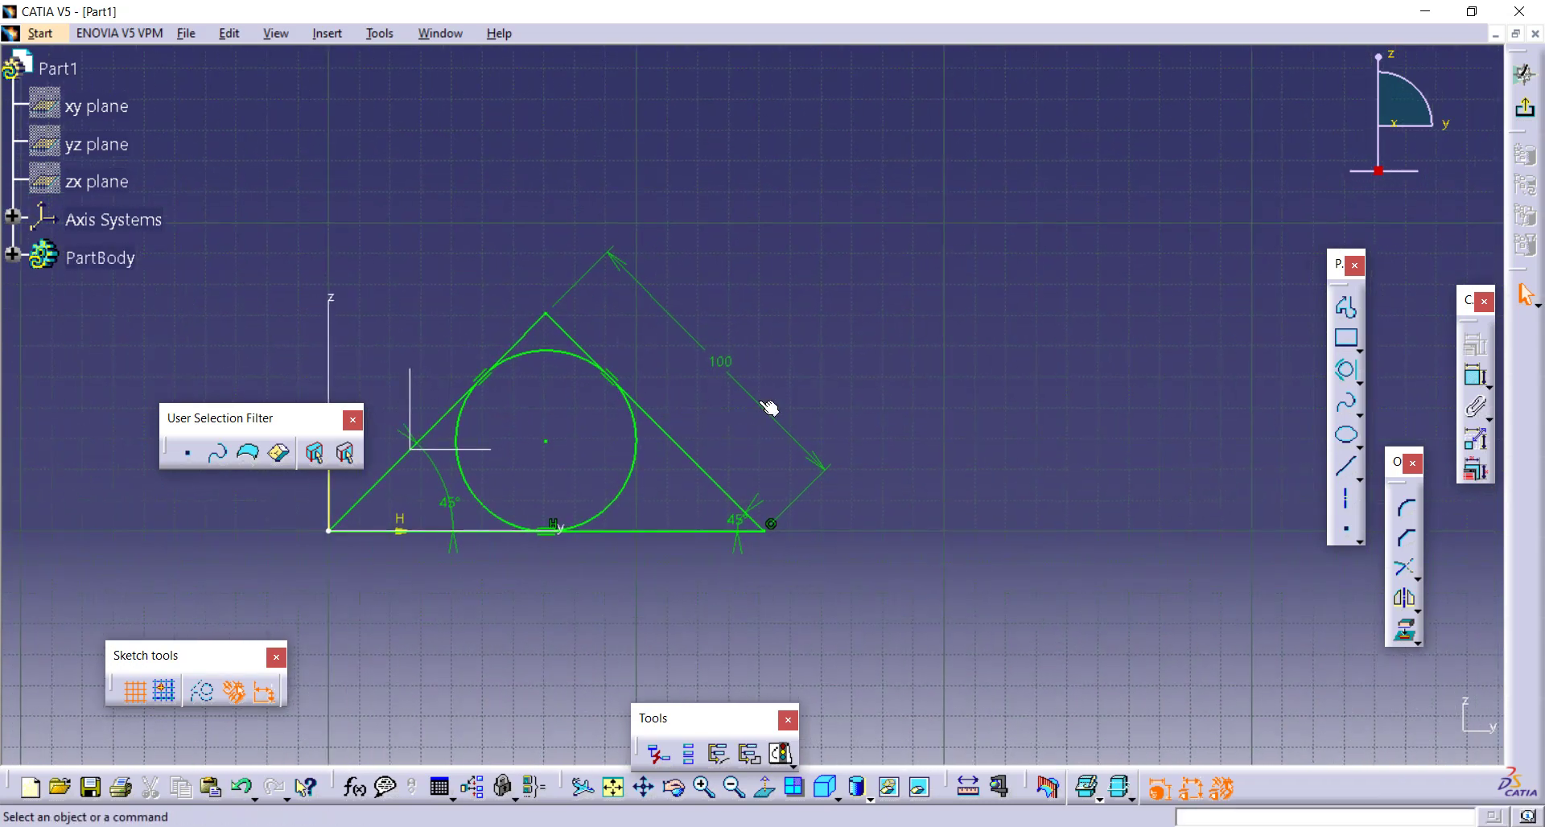
middle_click_drag(827, 330, 946, 314)
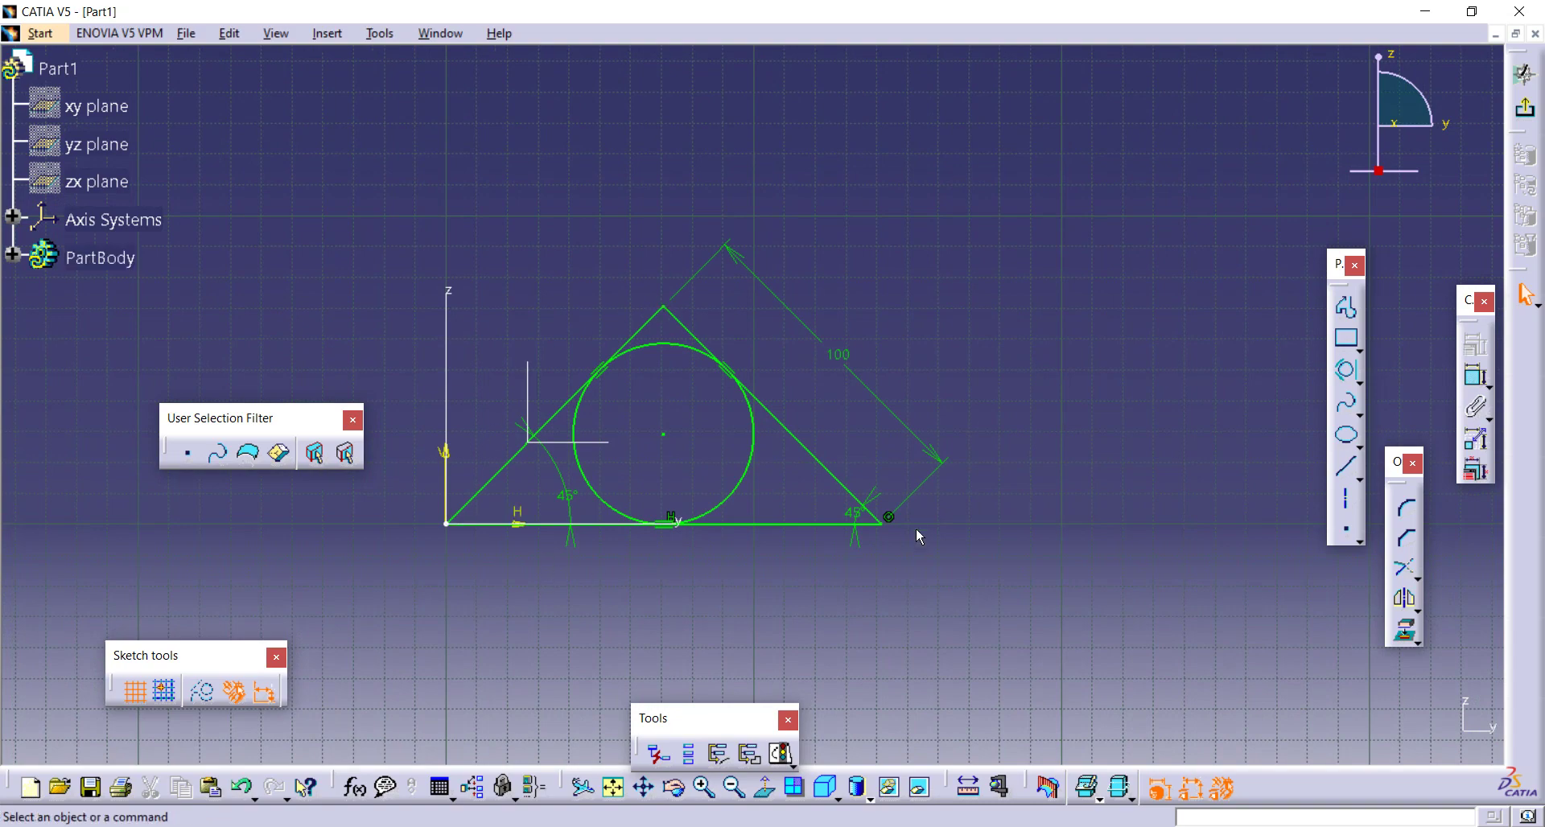
- Draw a three-point circle through the triangle's apex, the origin corner and the right base corner
middle_click_drag(1148, 374, 1282, 341)
left_click(1358, 381)
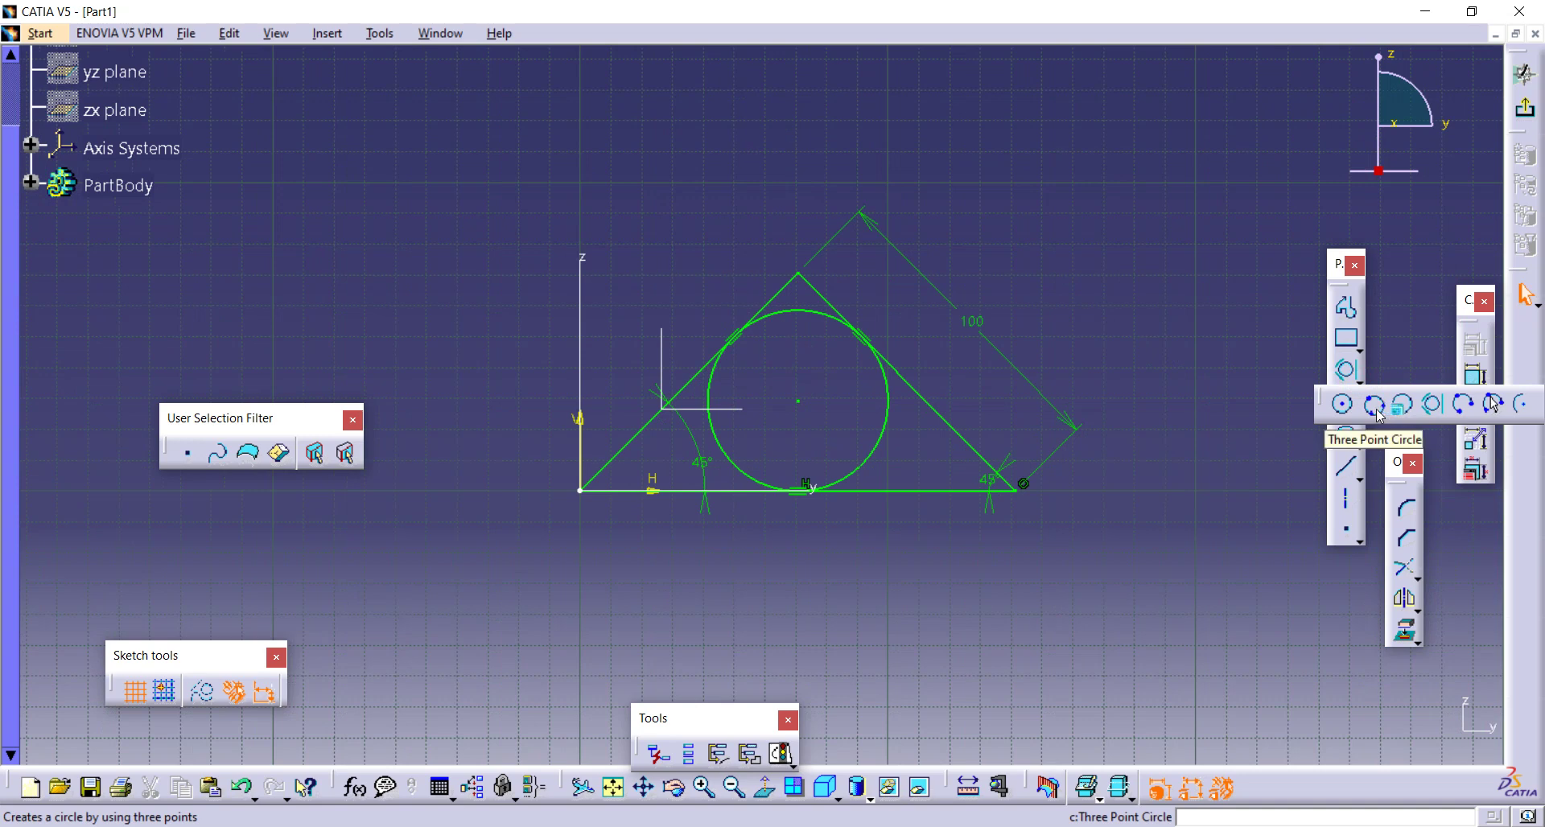
left_click(1374, 405)
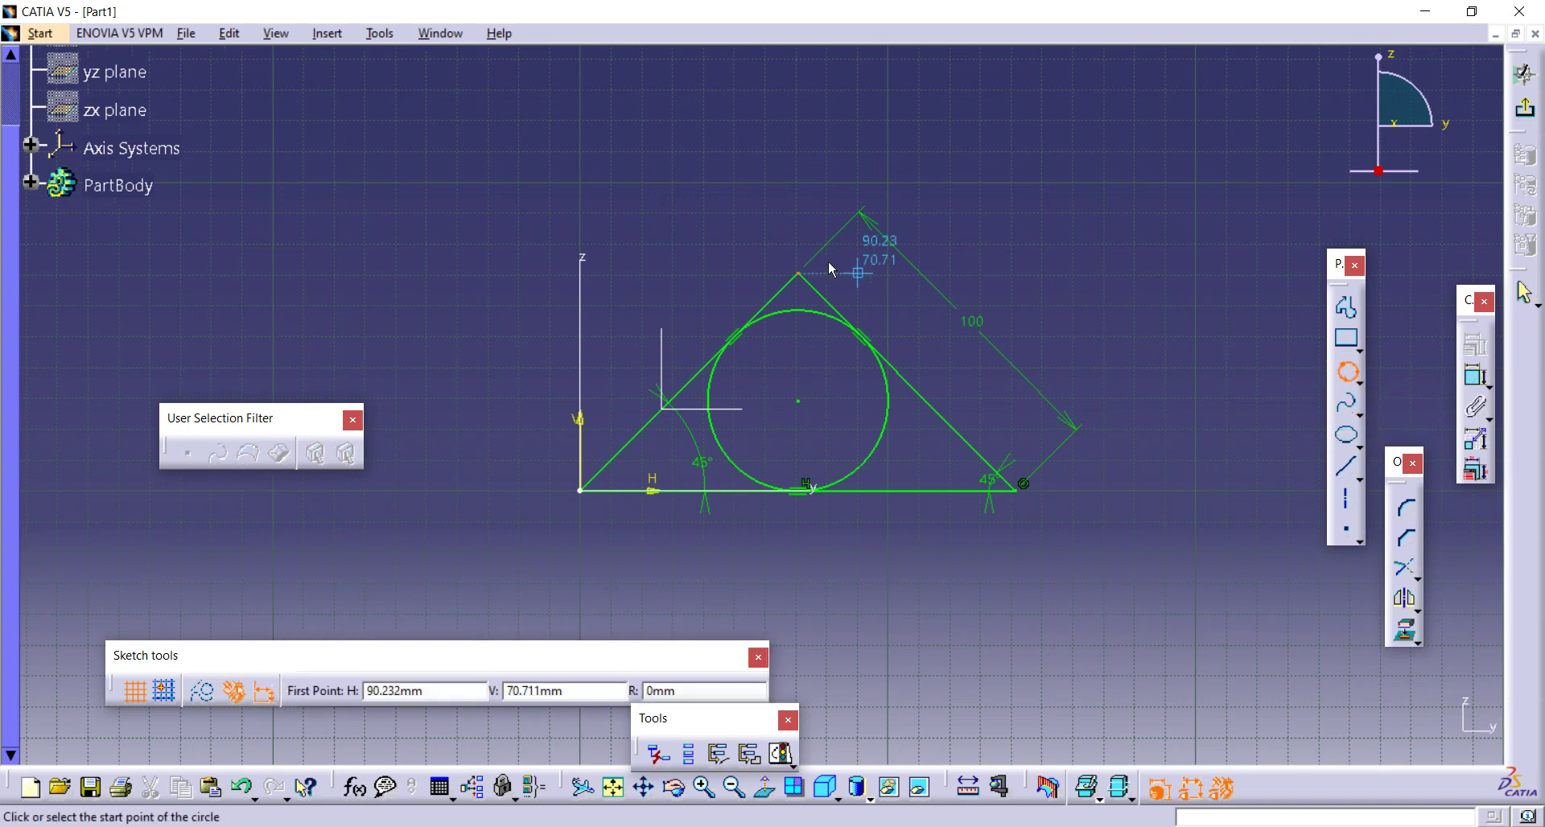
left_click(805, 274)
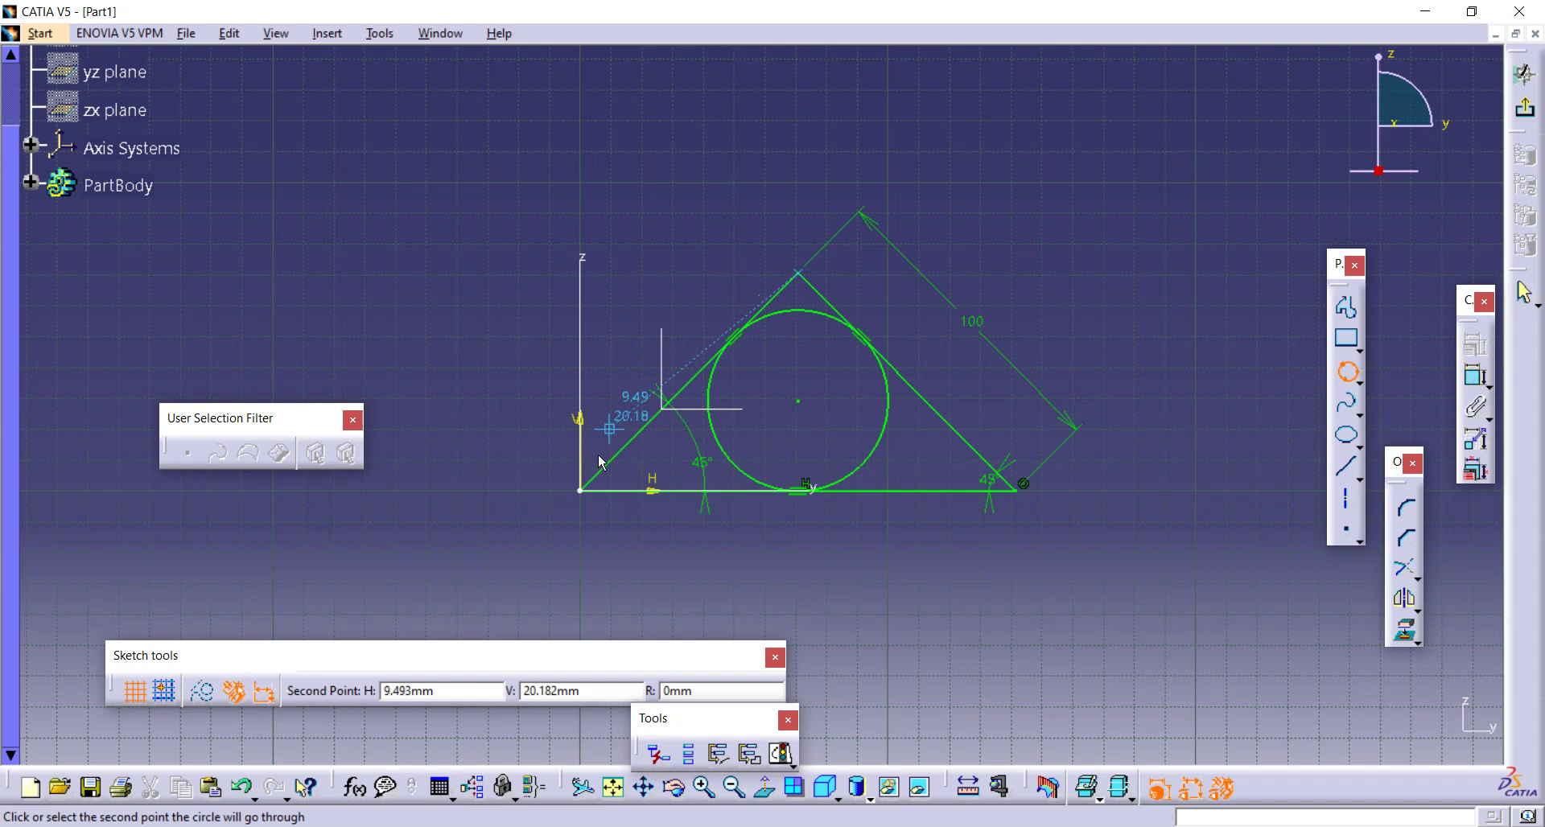
left_click(587, 494)
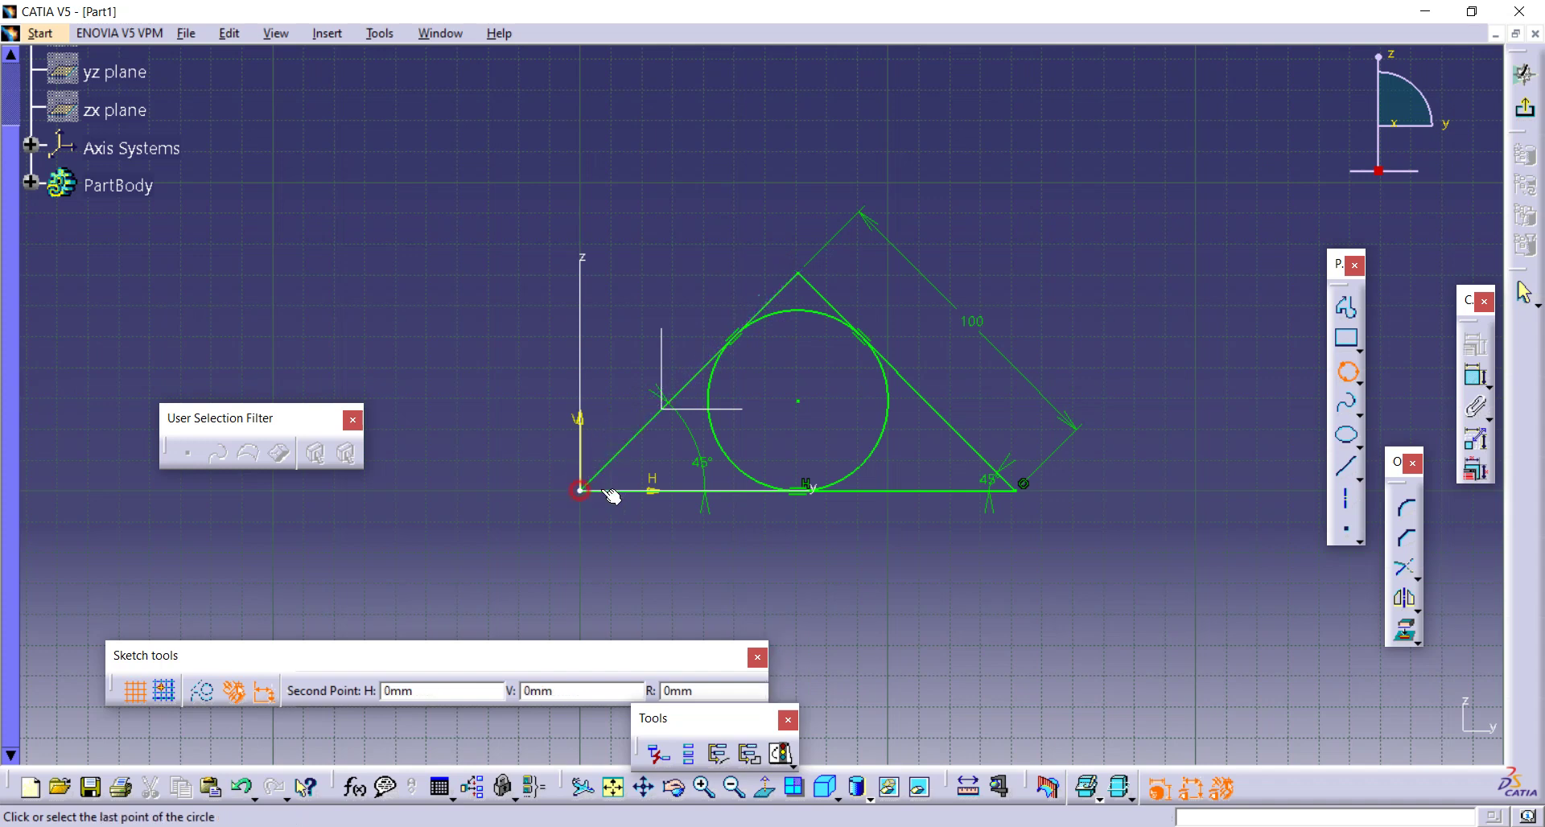
left_click(1015, 488)
middle_click_drag(1016, 488, 968, 414)
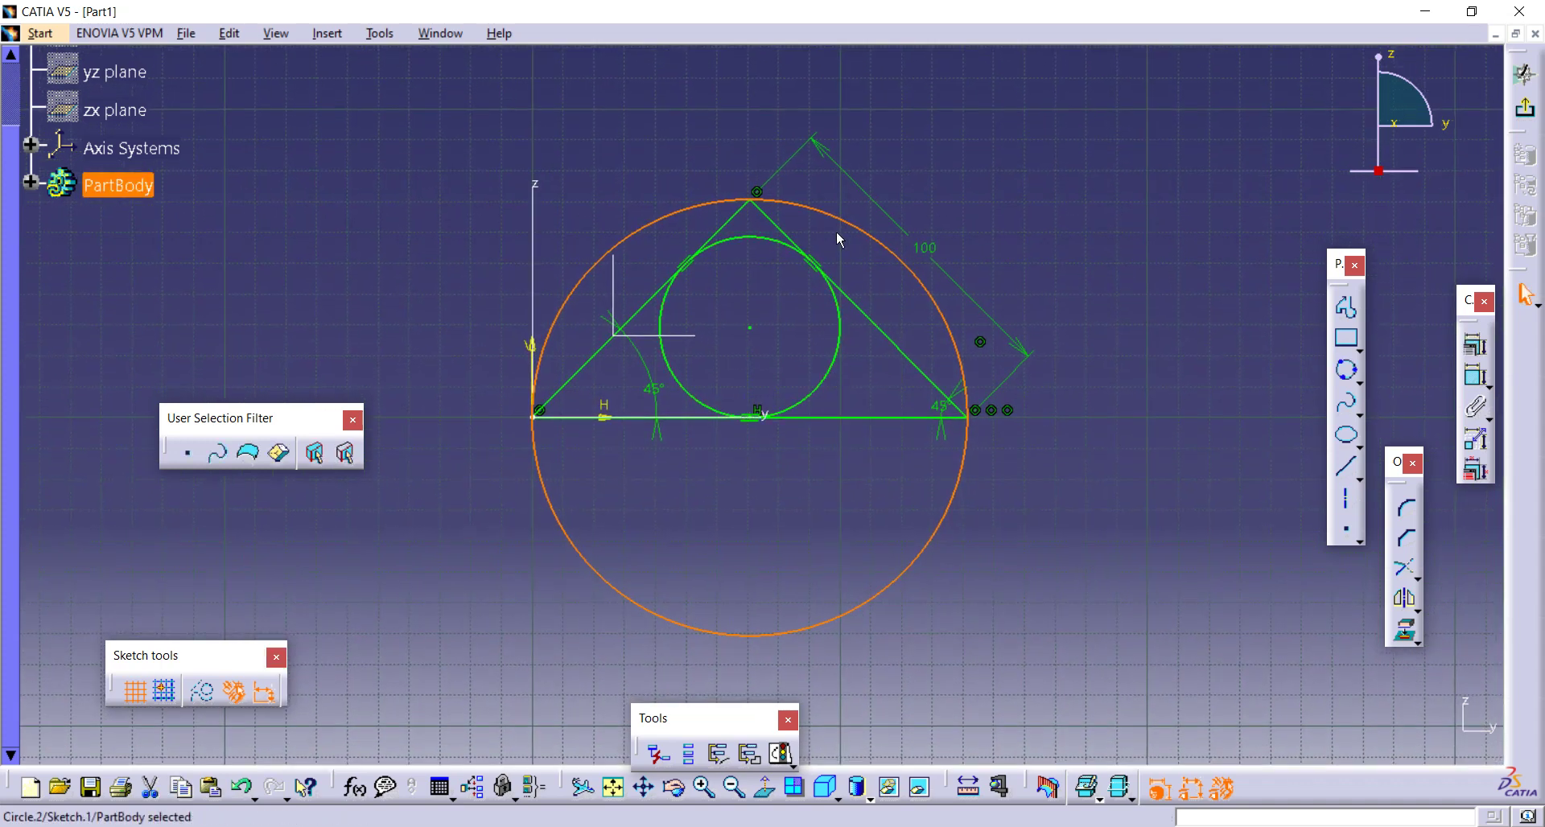
left_click(693, 622)
left_click(792, 499)
mouse_move(740, 495)
middle_mouse_down()
mouse_move(712, 514)
mouse_move(708, 496)
mouse_move(764, 493)
middle_mouse_up()
- Delete the large circle that passes through the triangle's three corners
left_click(1353, 375)
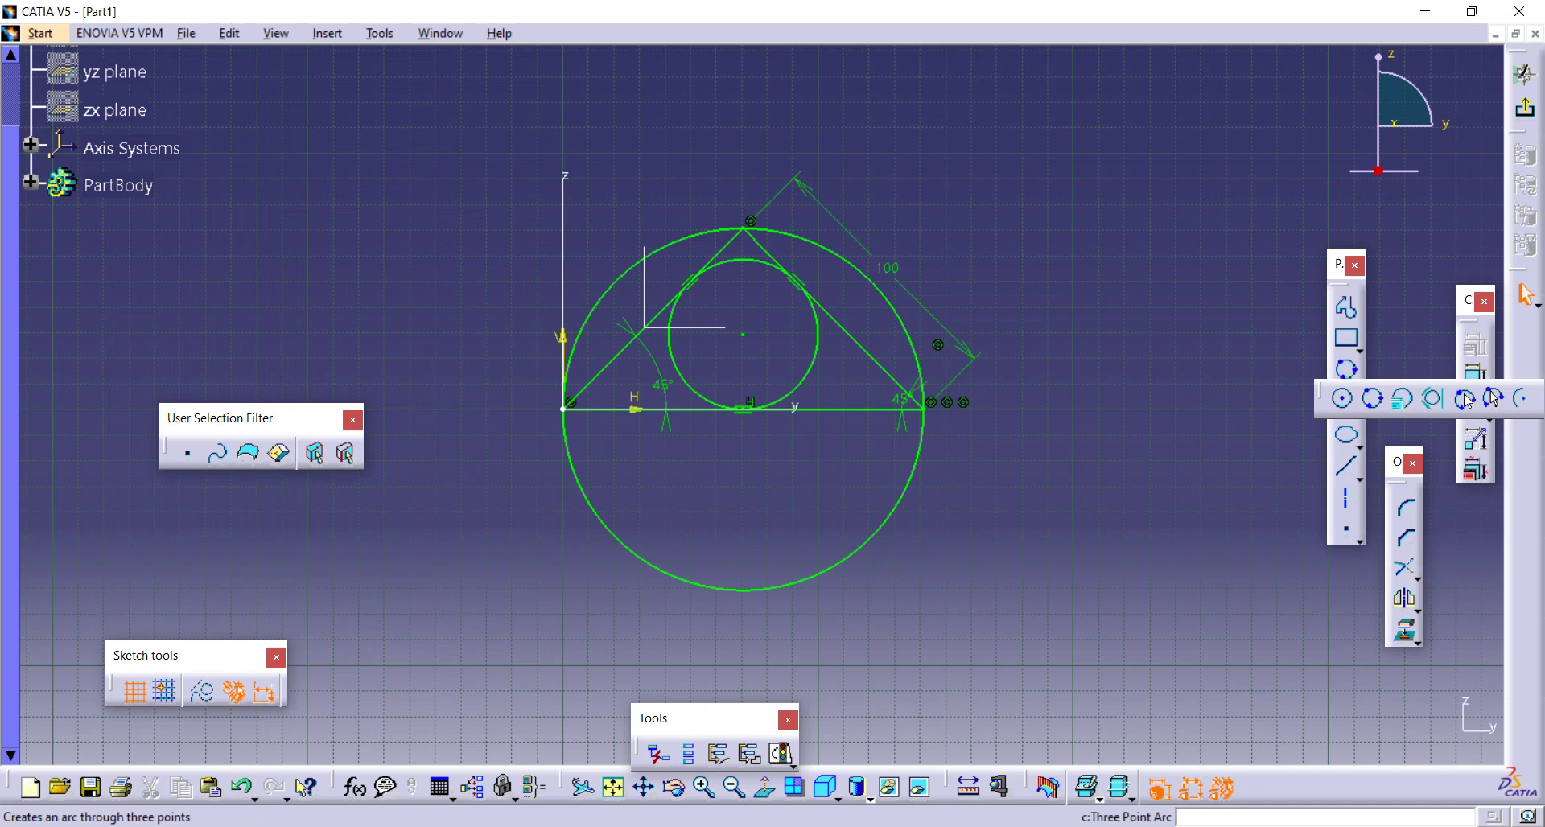
left_click(995, 328)
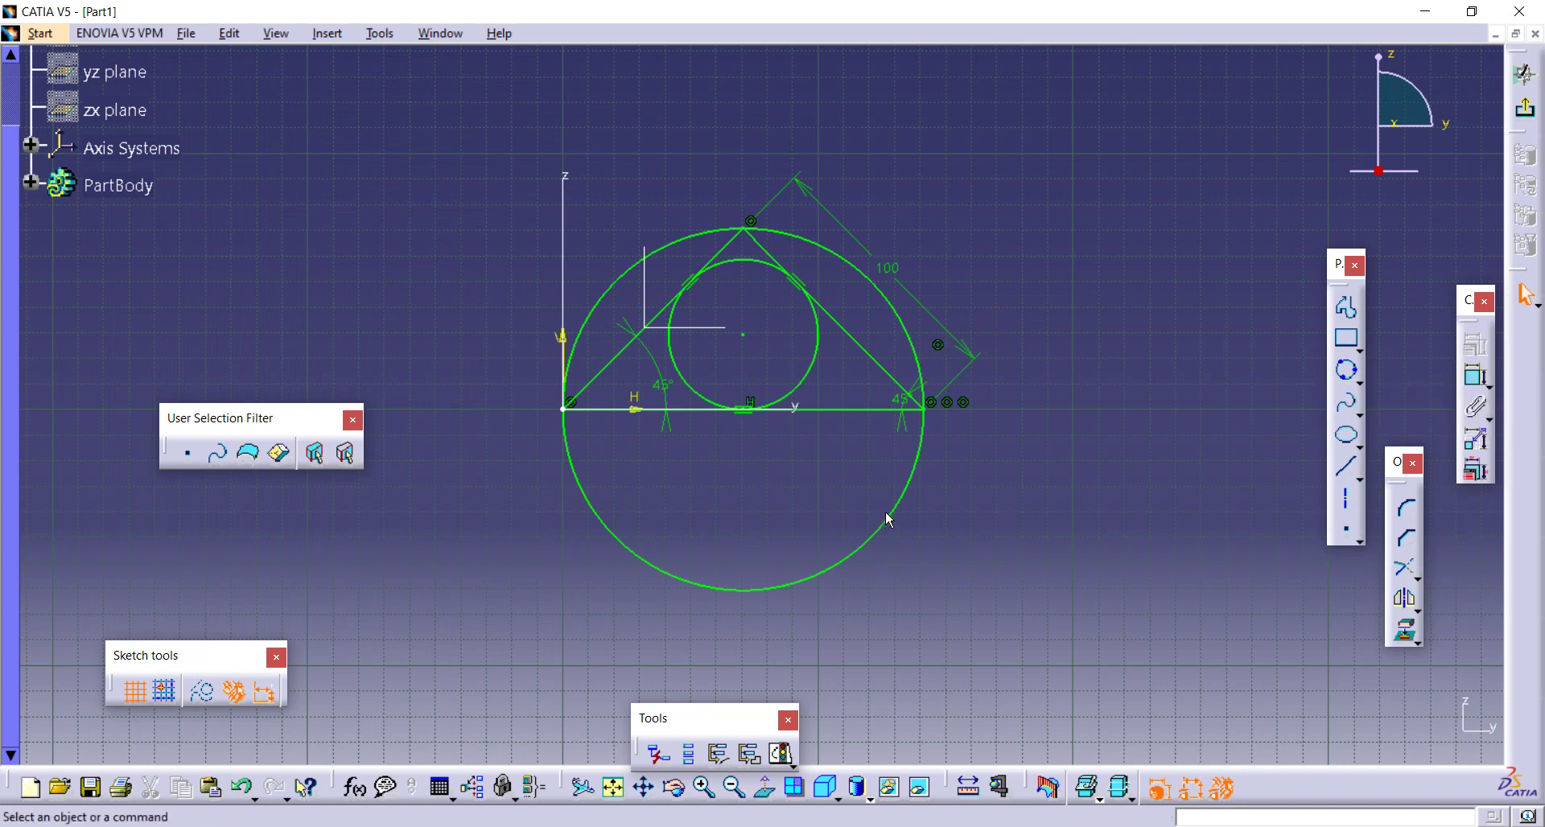
left_click(891, 554)
key("Delete")
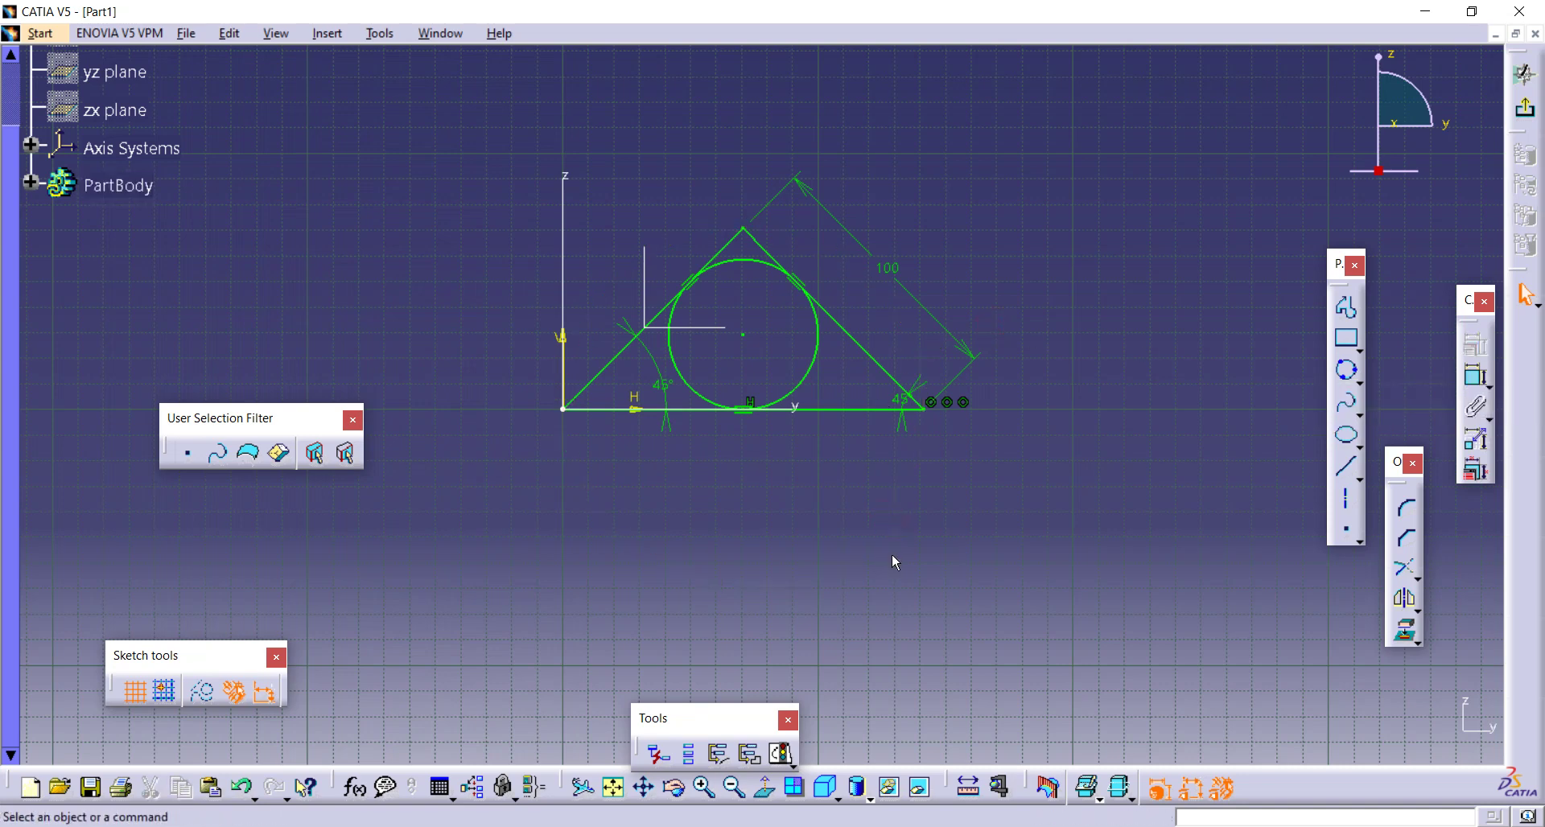
- Draw a three-point arc from the triangle's right base corner through its apex to the origin corner
left_click(1358, 383)
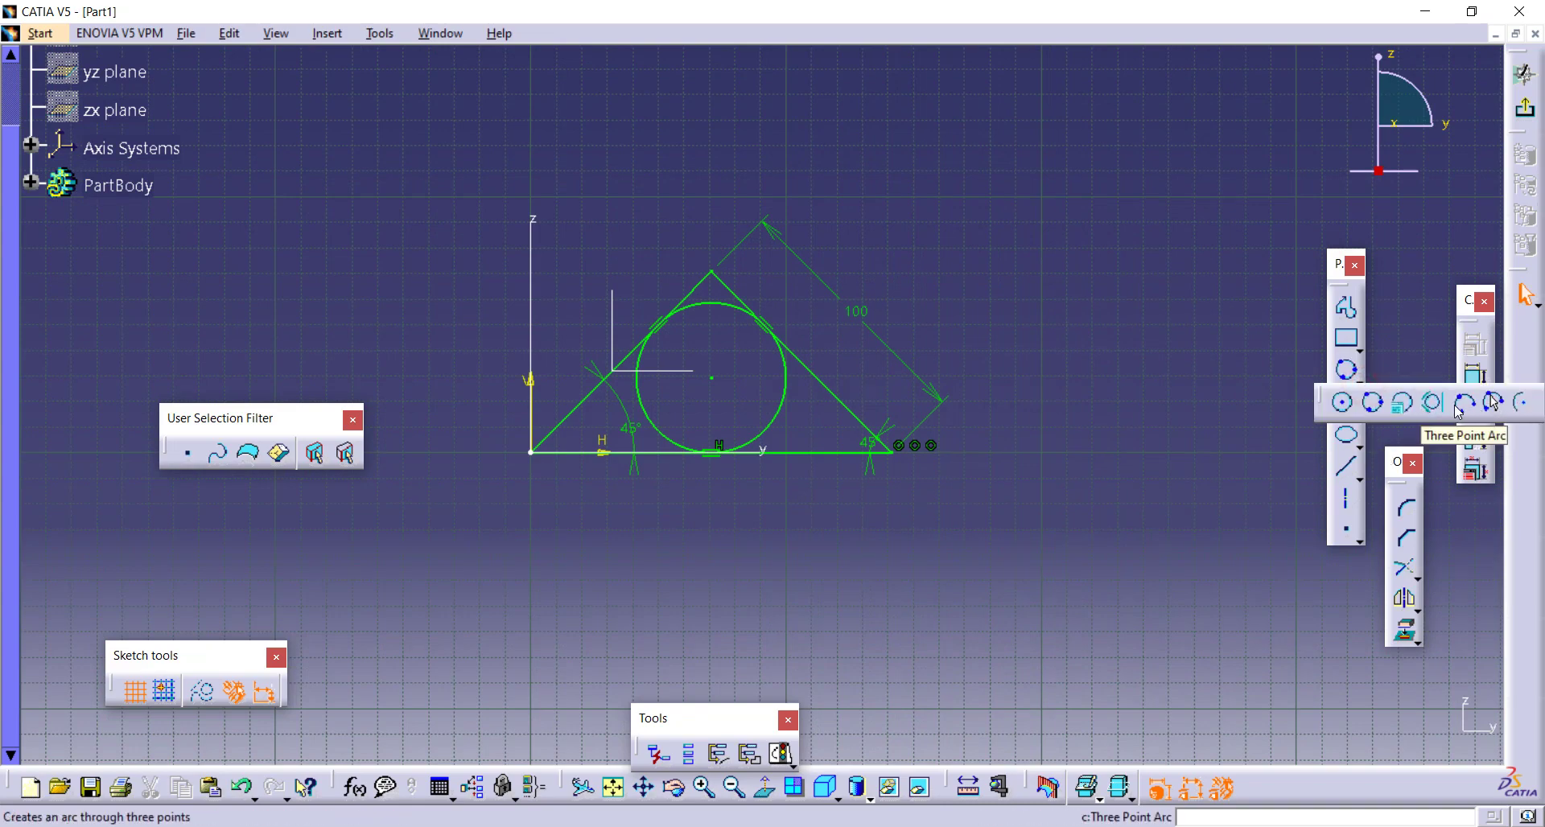
left_click(1461, 405)
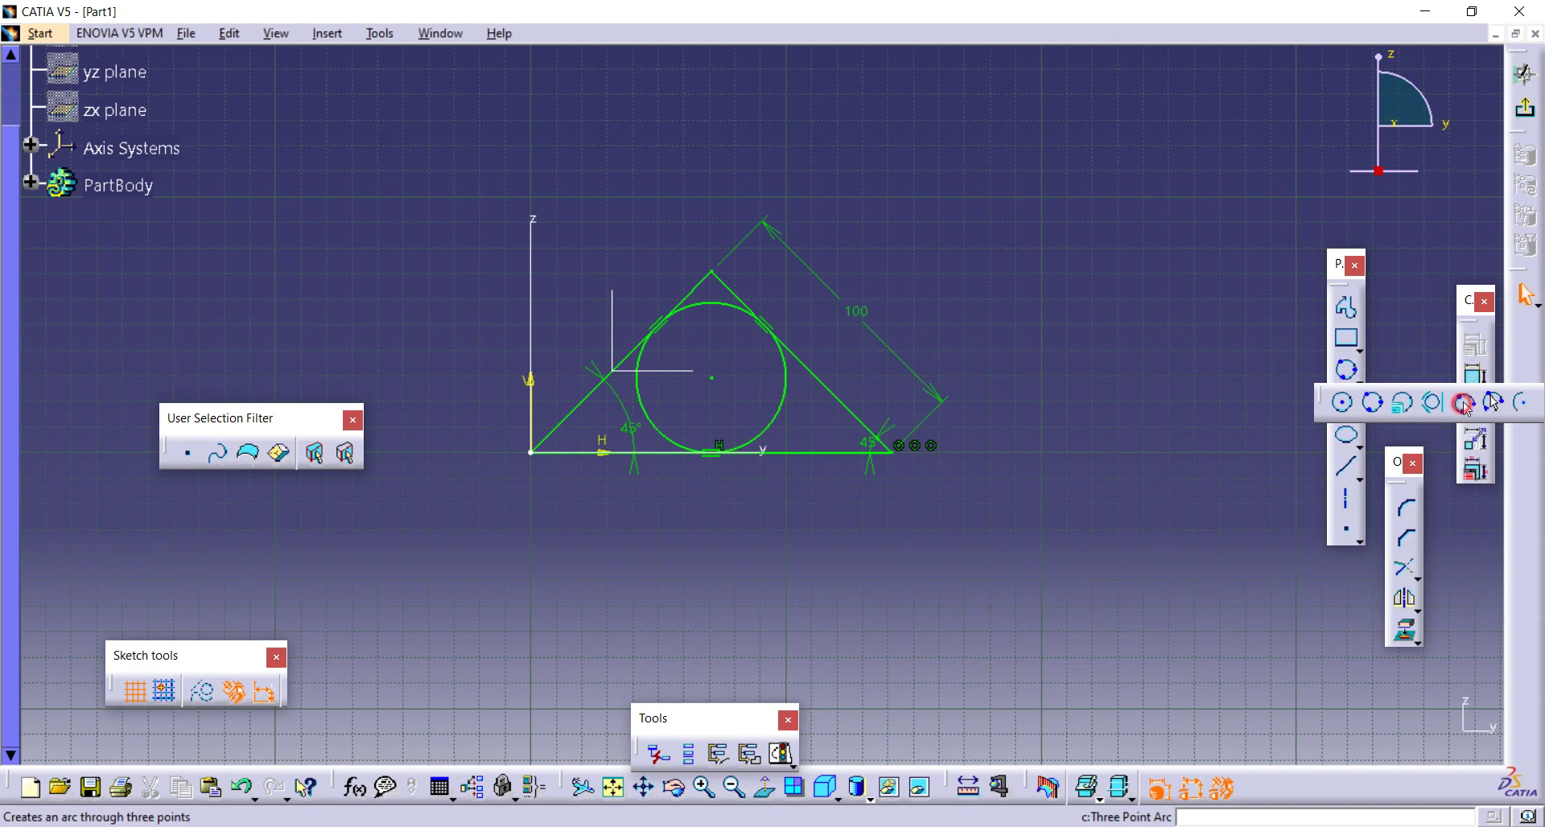
left_click(895, 453)
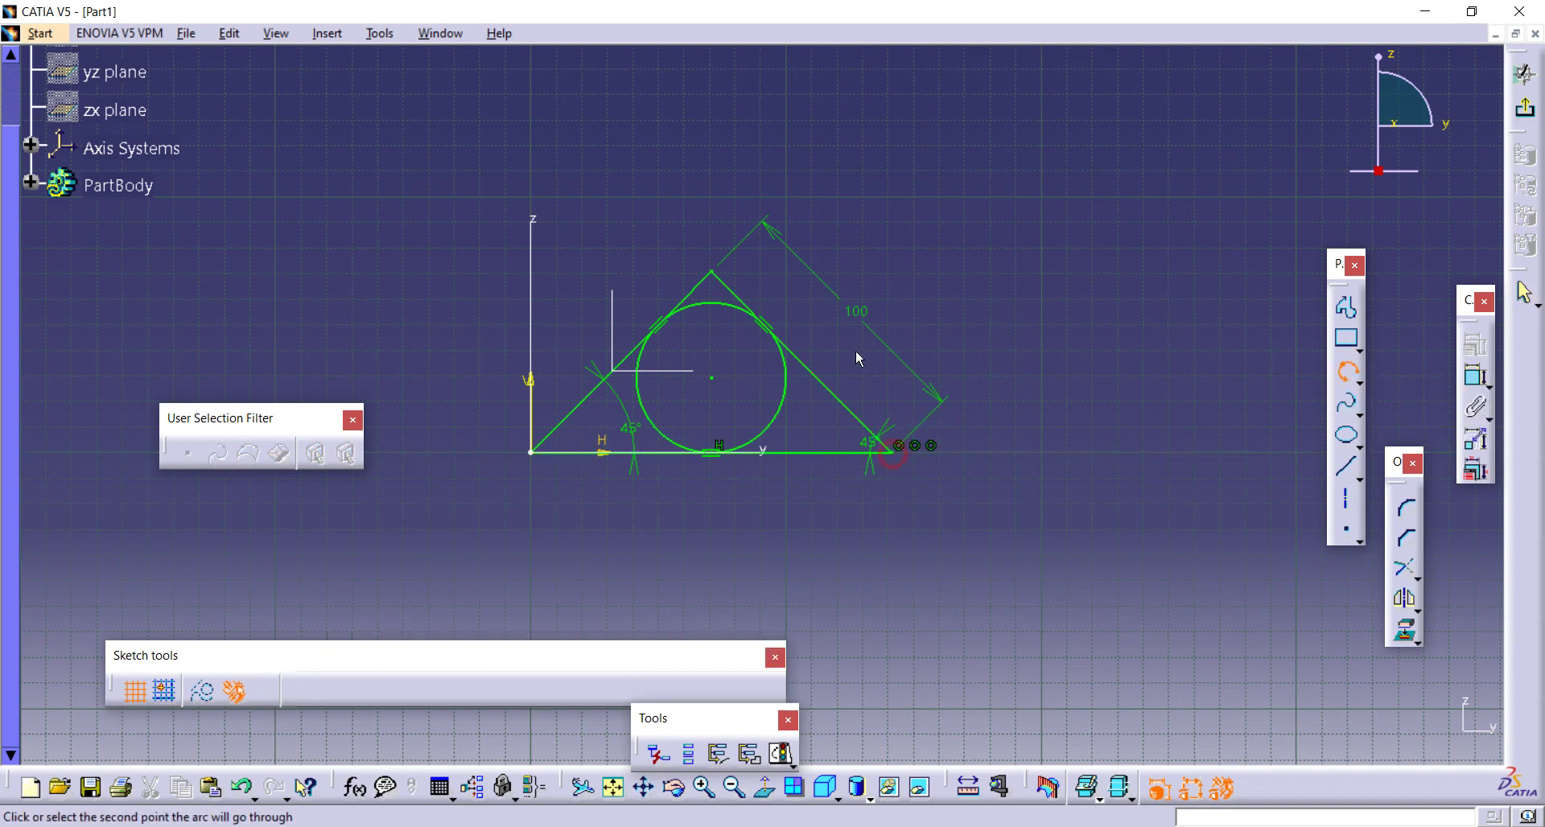
left_click(719, 275)
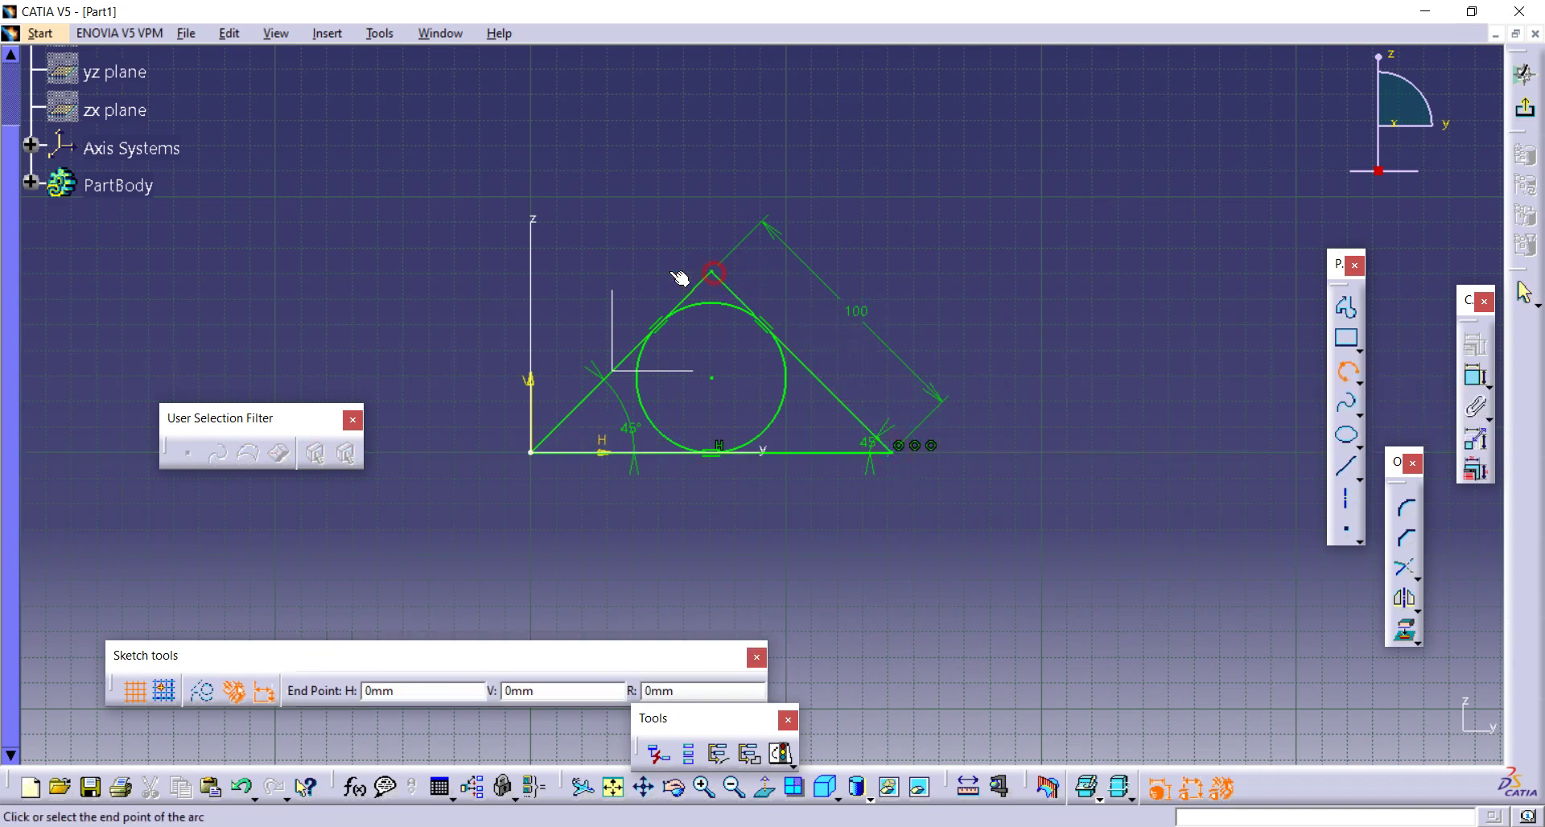
left_click(531, 451)
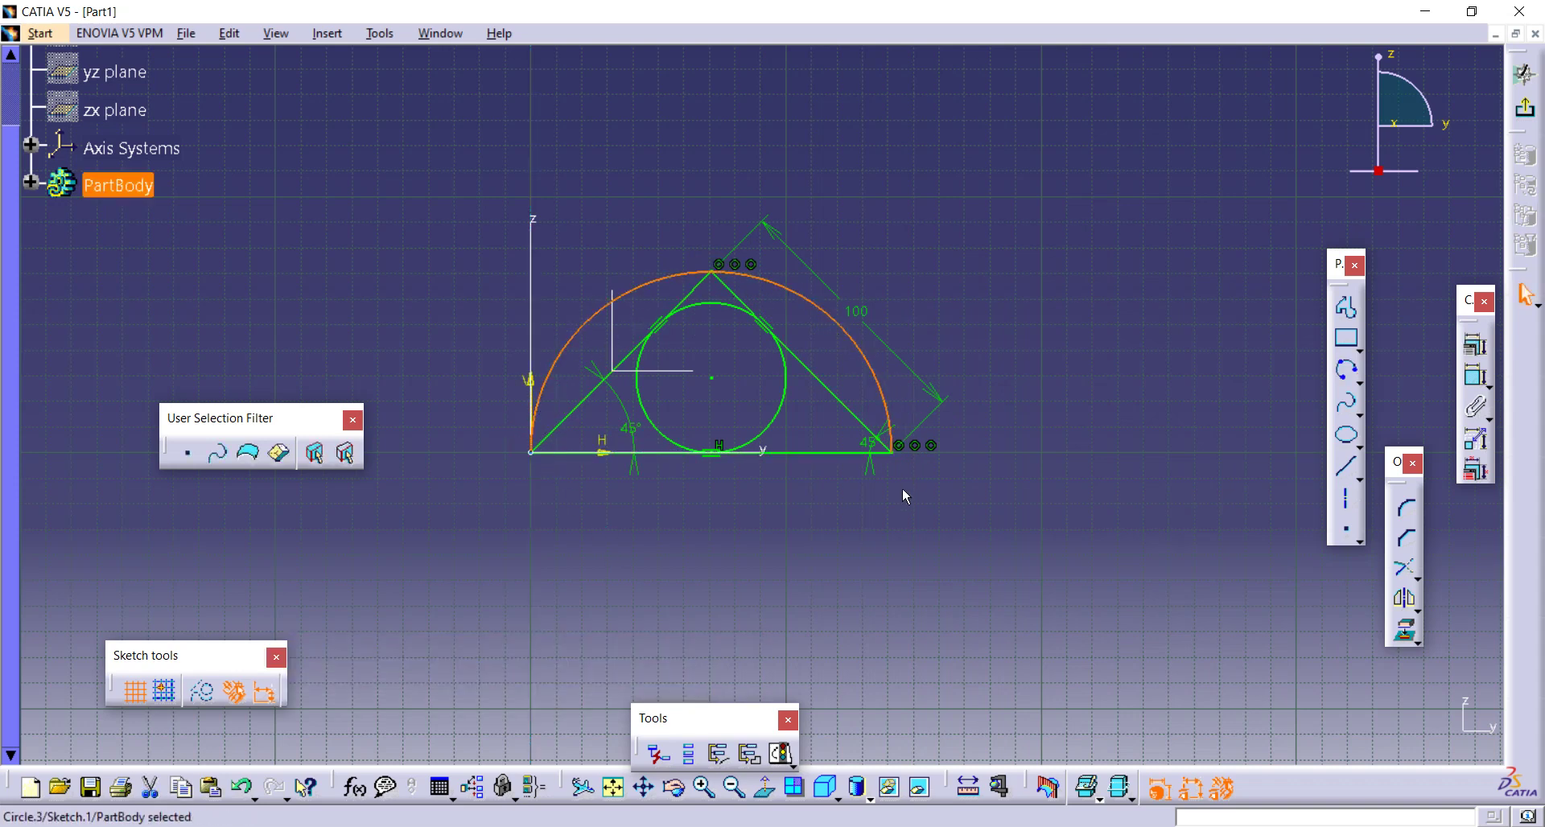
- Delete the arc that spans the triangle's three corners
left_click(946, 519)
left_click(642, 291)
key("Delete")
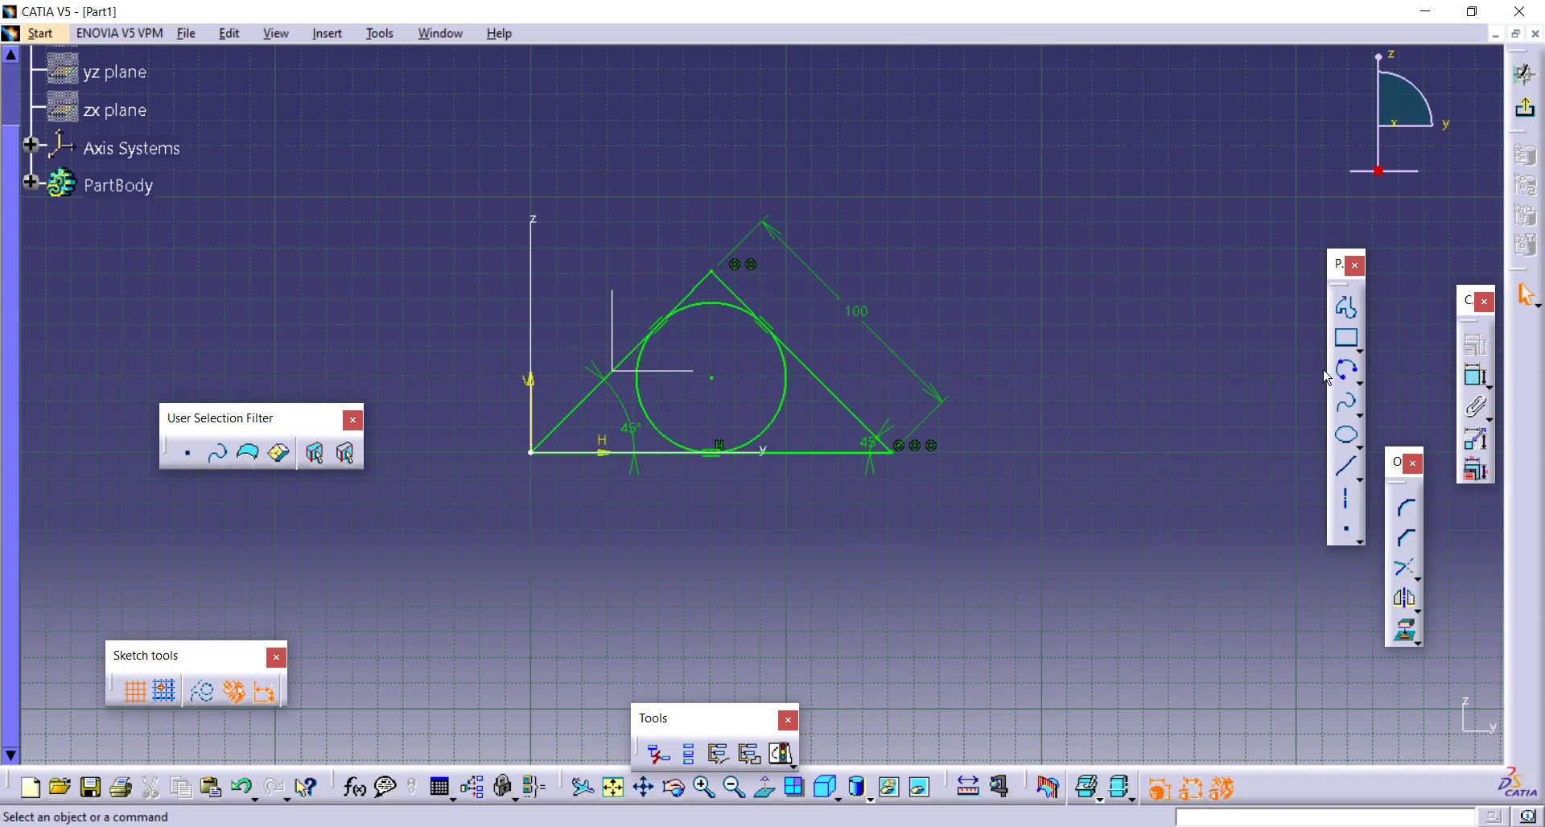
- Draw a three-point arc starting with its limits, about 53 mm in radius, above and to the right of the triangle
left_click(1358, 383)
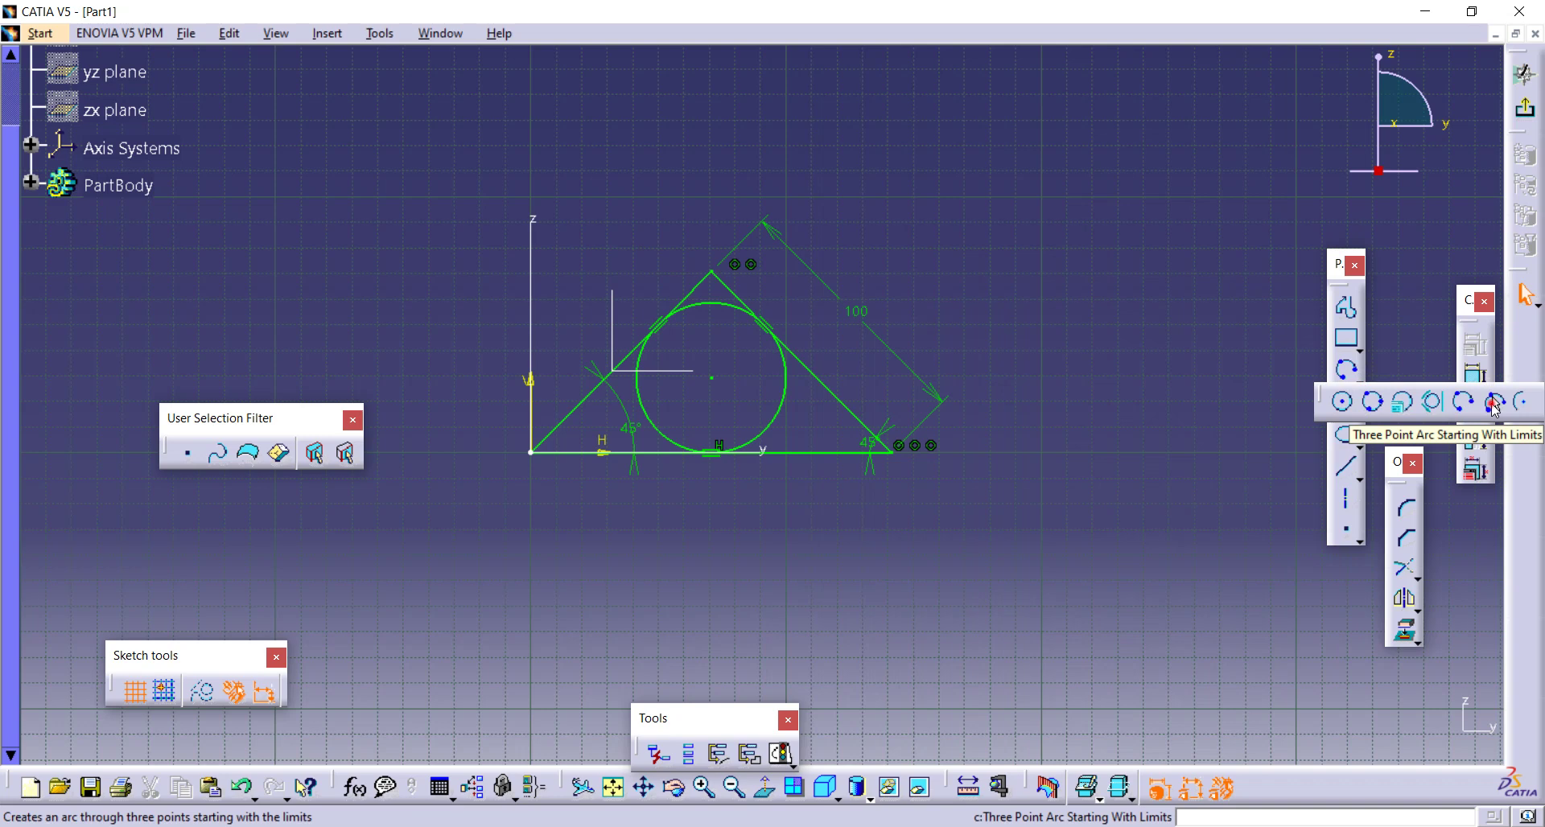
left_click(1493, 407)
middle_click_drag(972, 413, 901, 441)
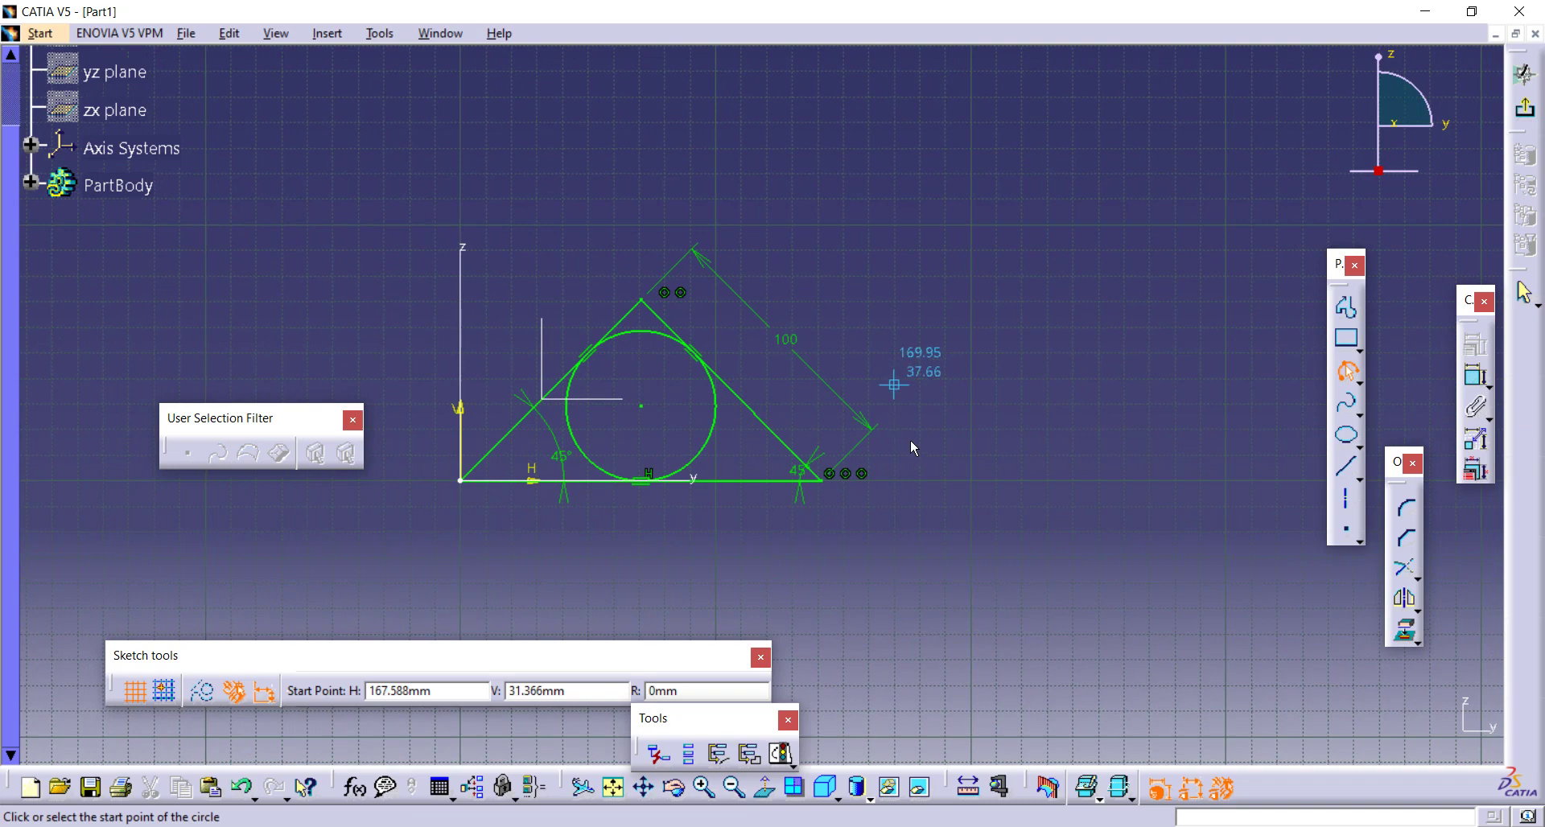
left_click(1057, 320)
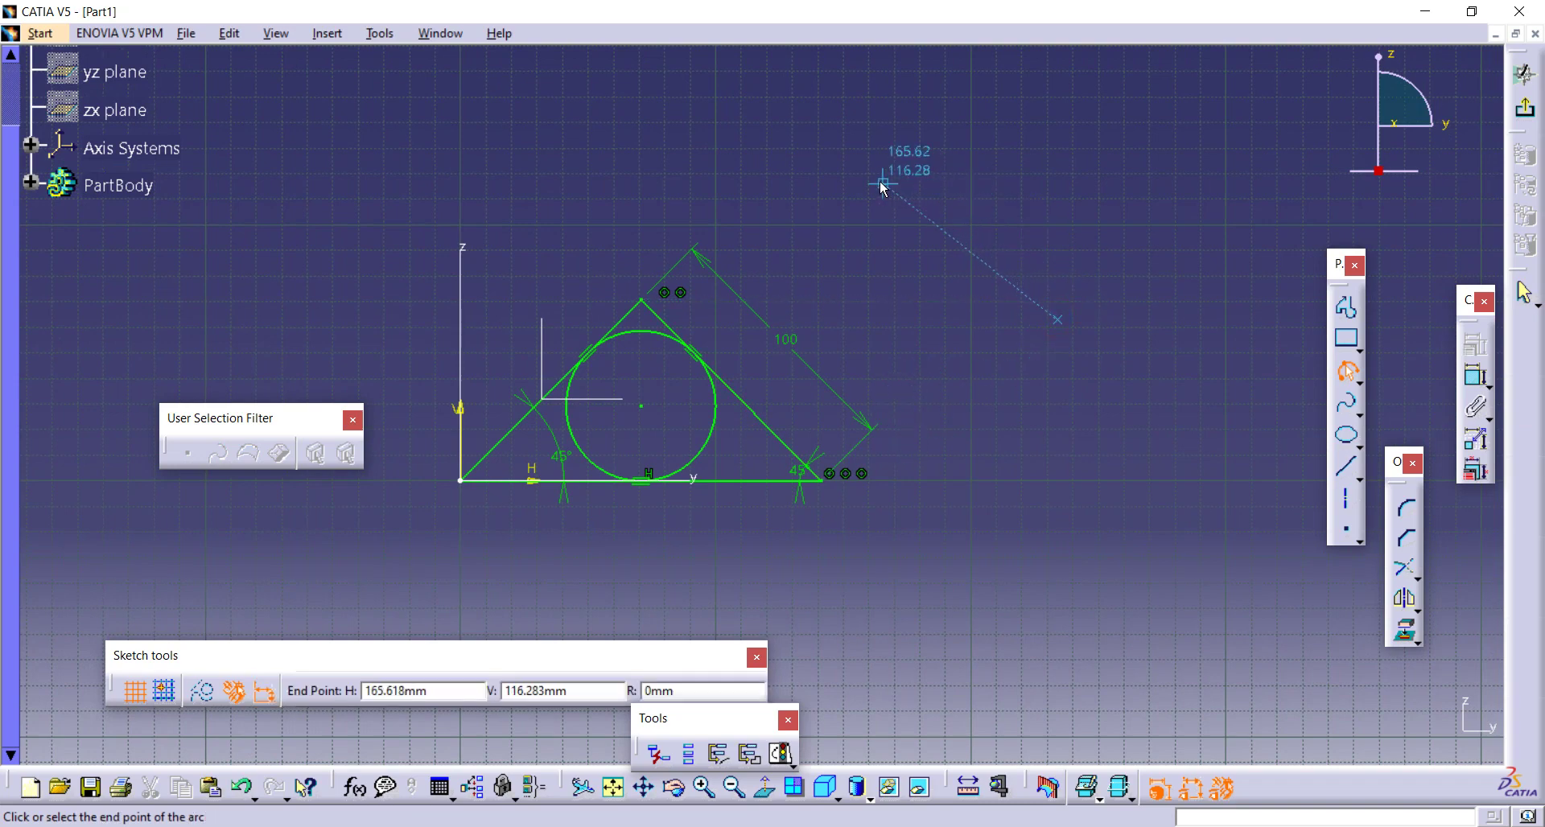
left_click(831, 174)
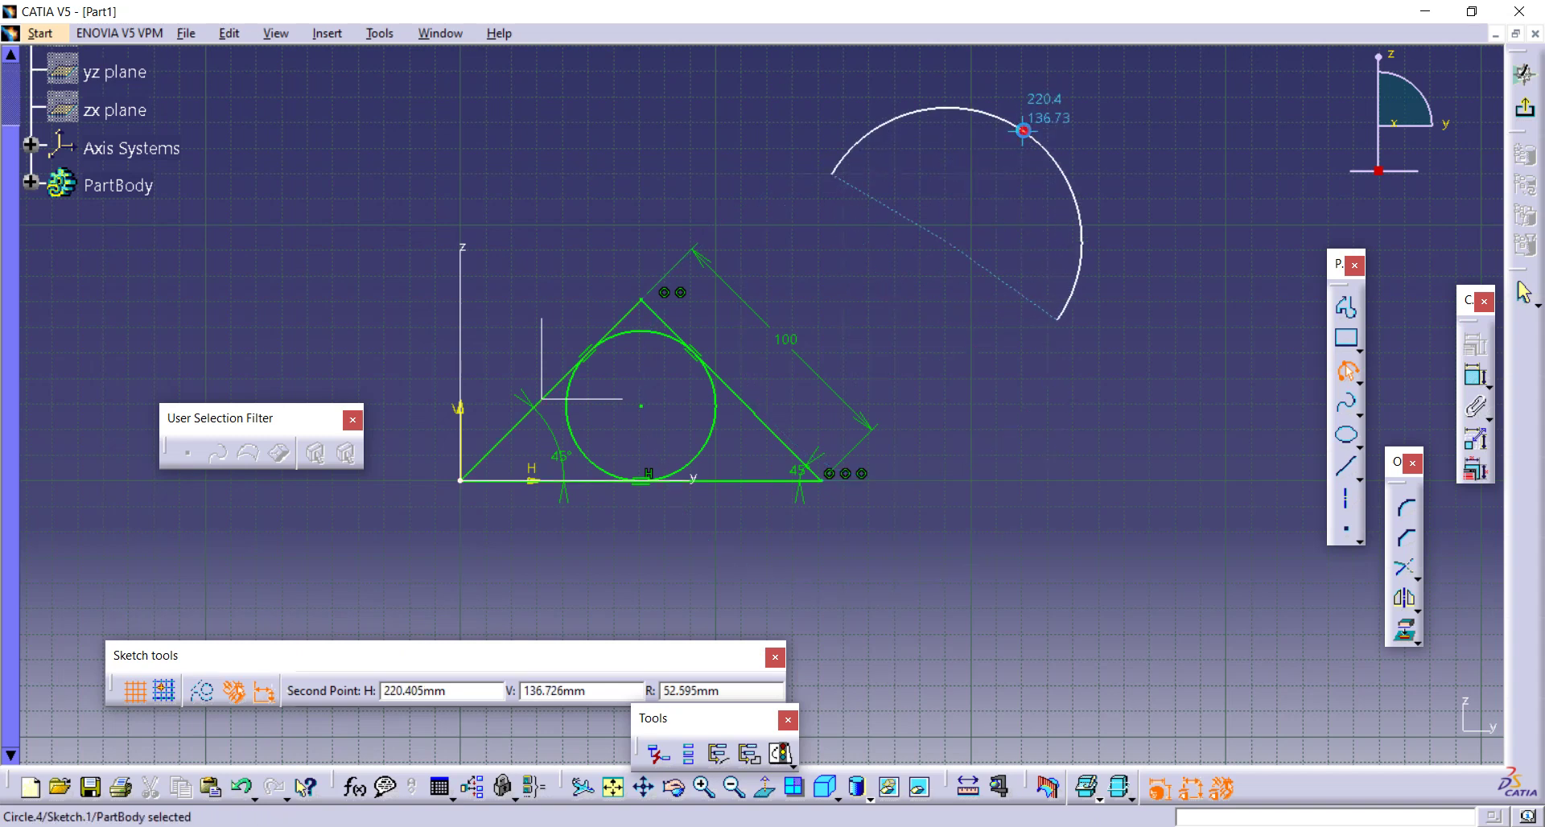
left_click(992, 128)
- Dimension the radius of the free-standing arc above and to the right of the triangle
left_click(1475, 376)
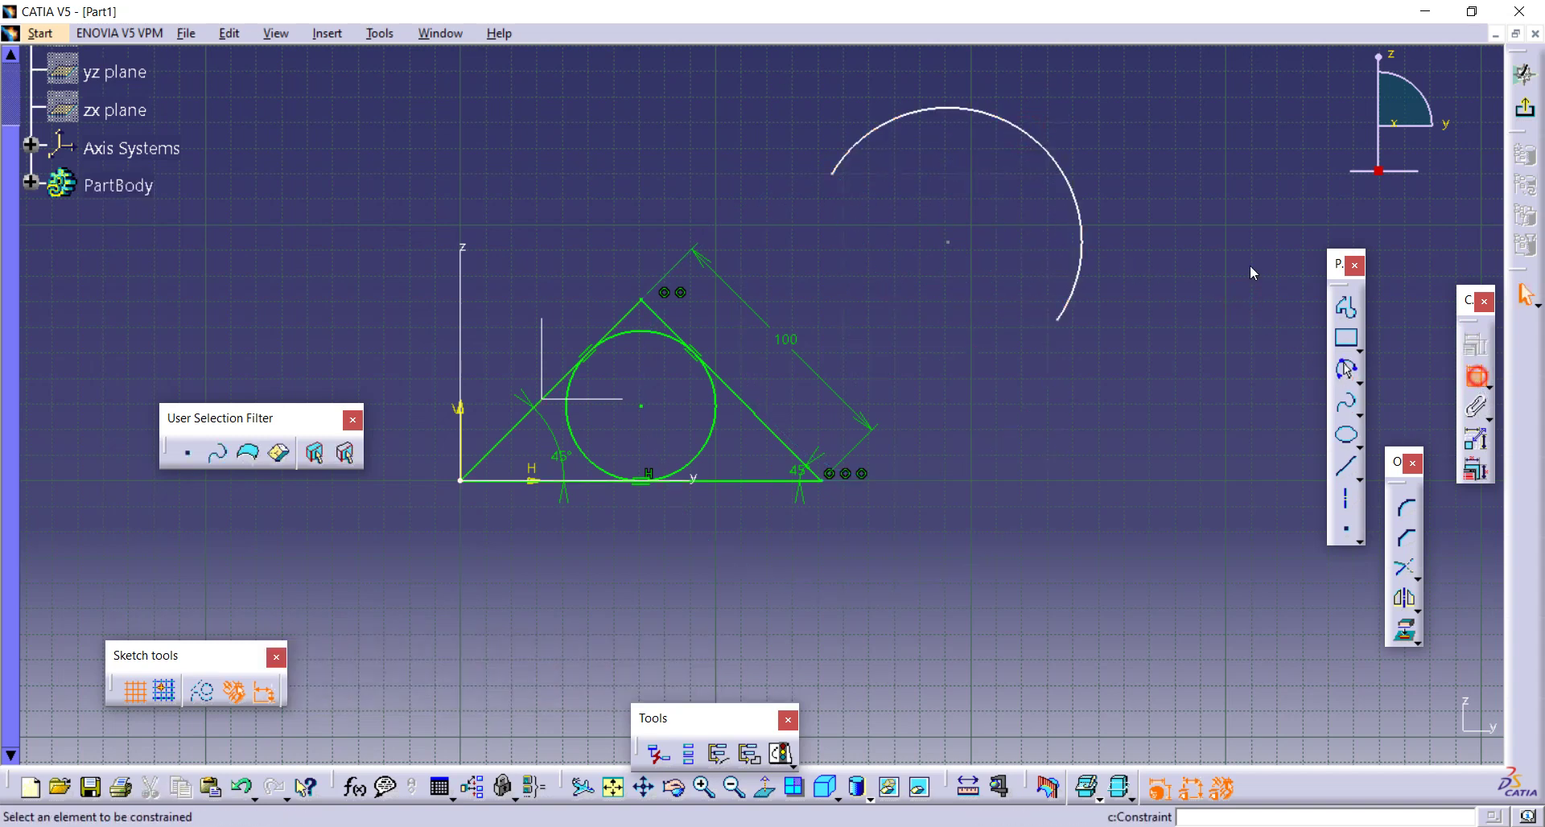
left_click(1075, 185)
left_click(1135, 231)
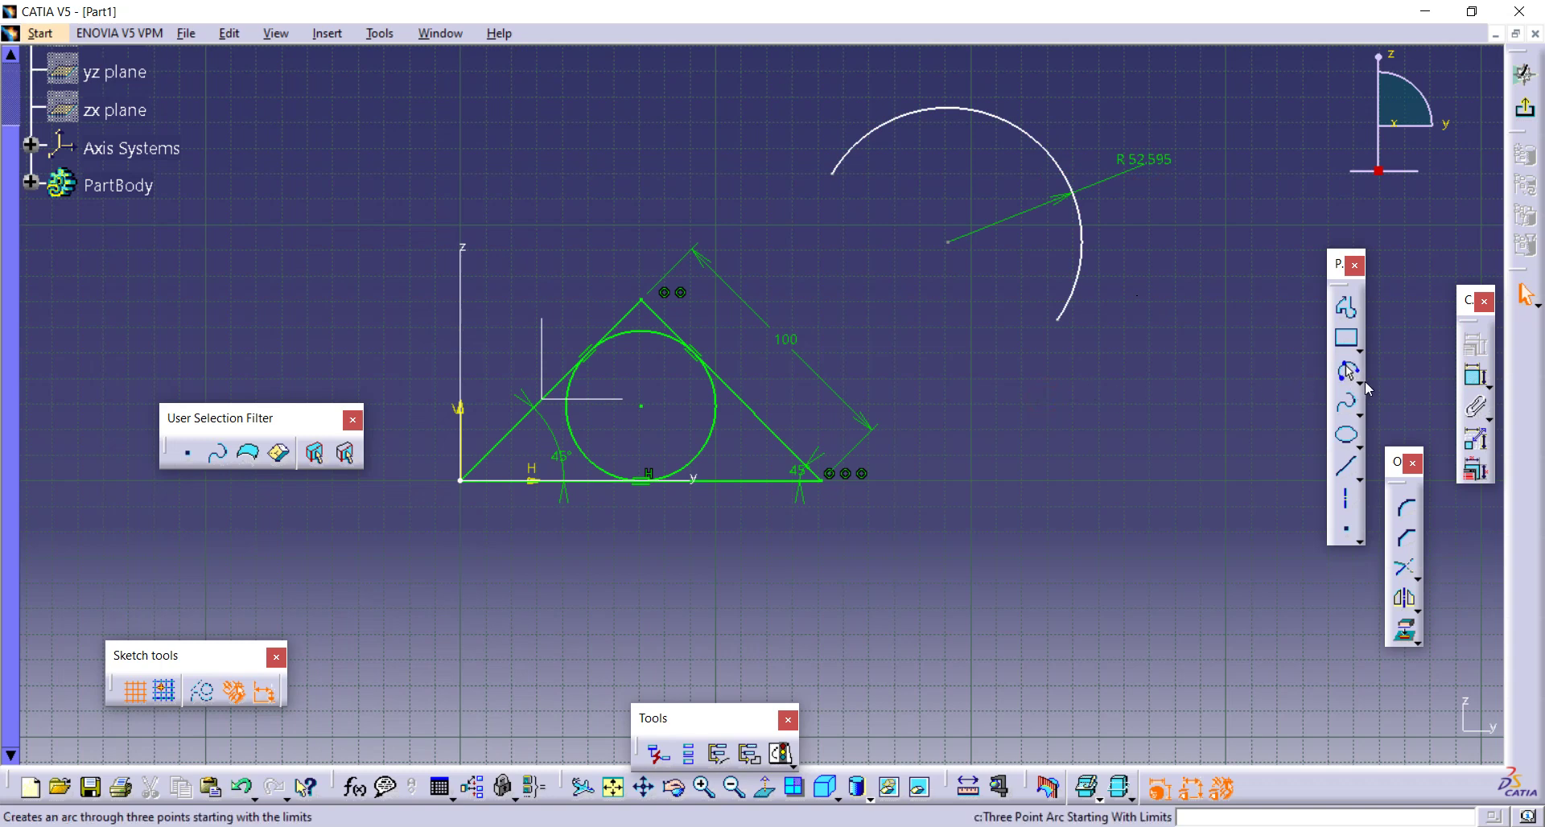
- Draw a centre-defined arc of about 74 mm radius, centred below and to the right of the triangle and curving over its centre
left_click(1359, 380)
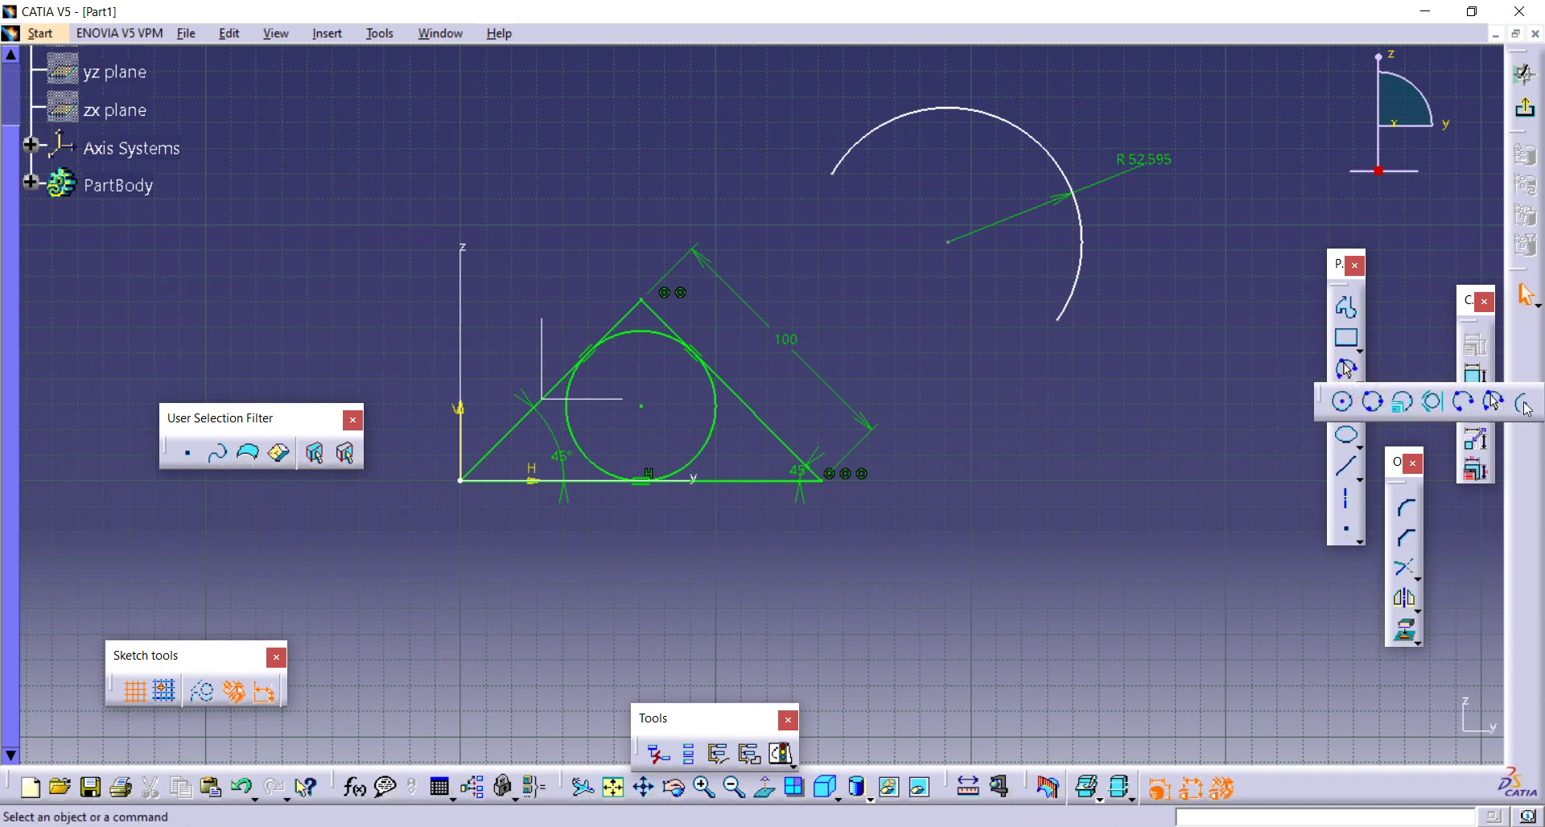
left_click(1402, 401)
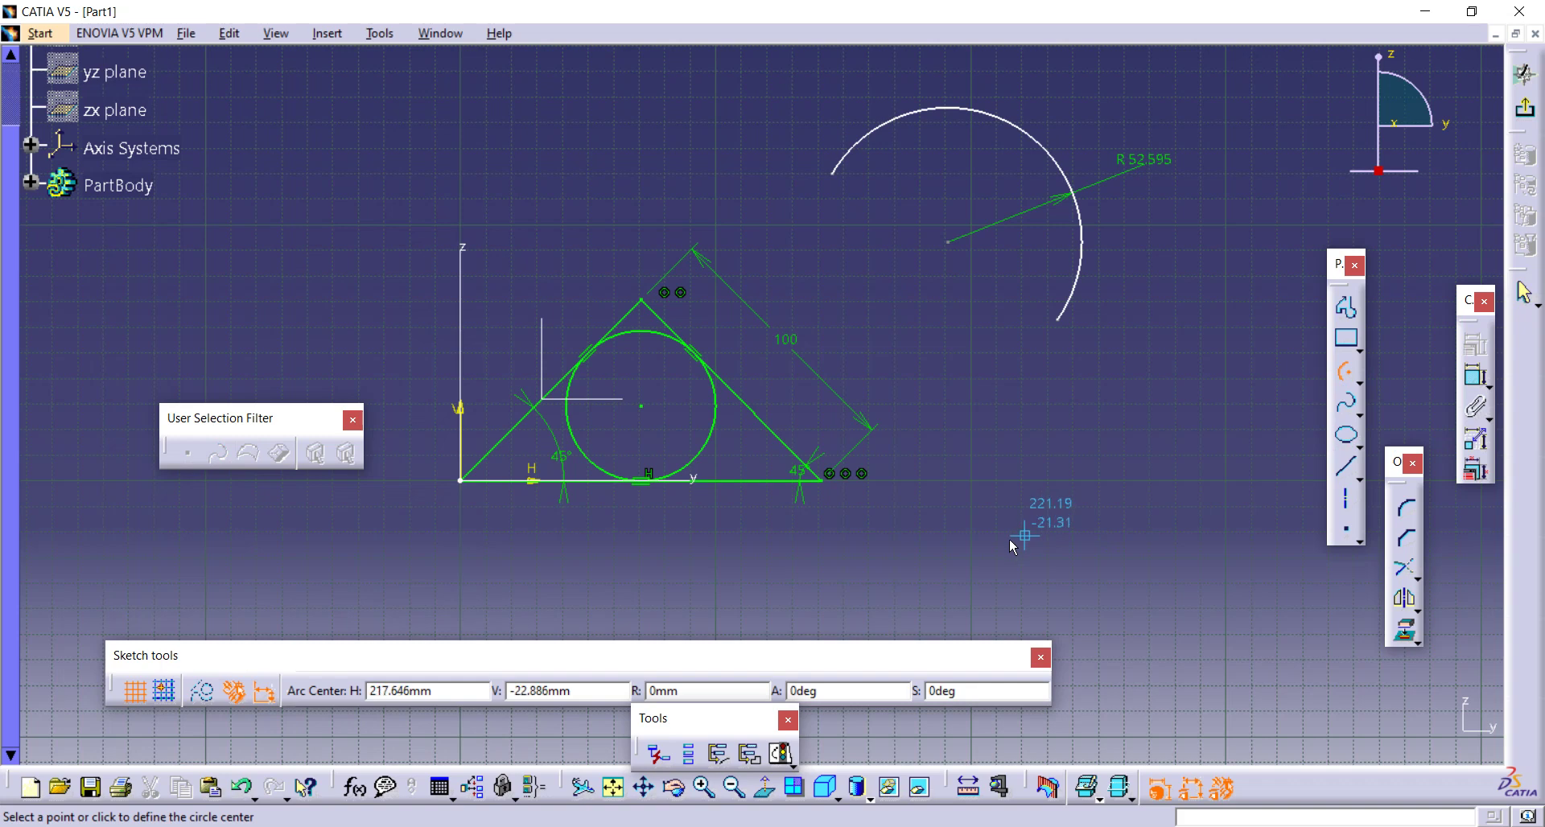
left_click(1080, 556)
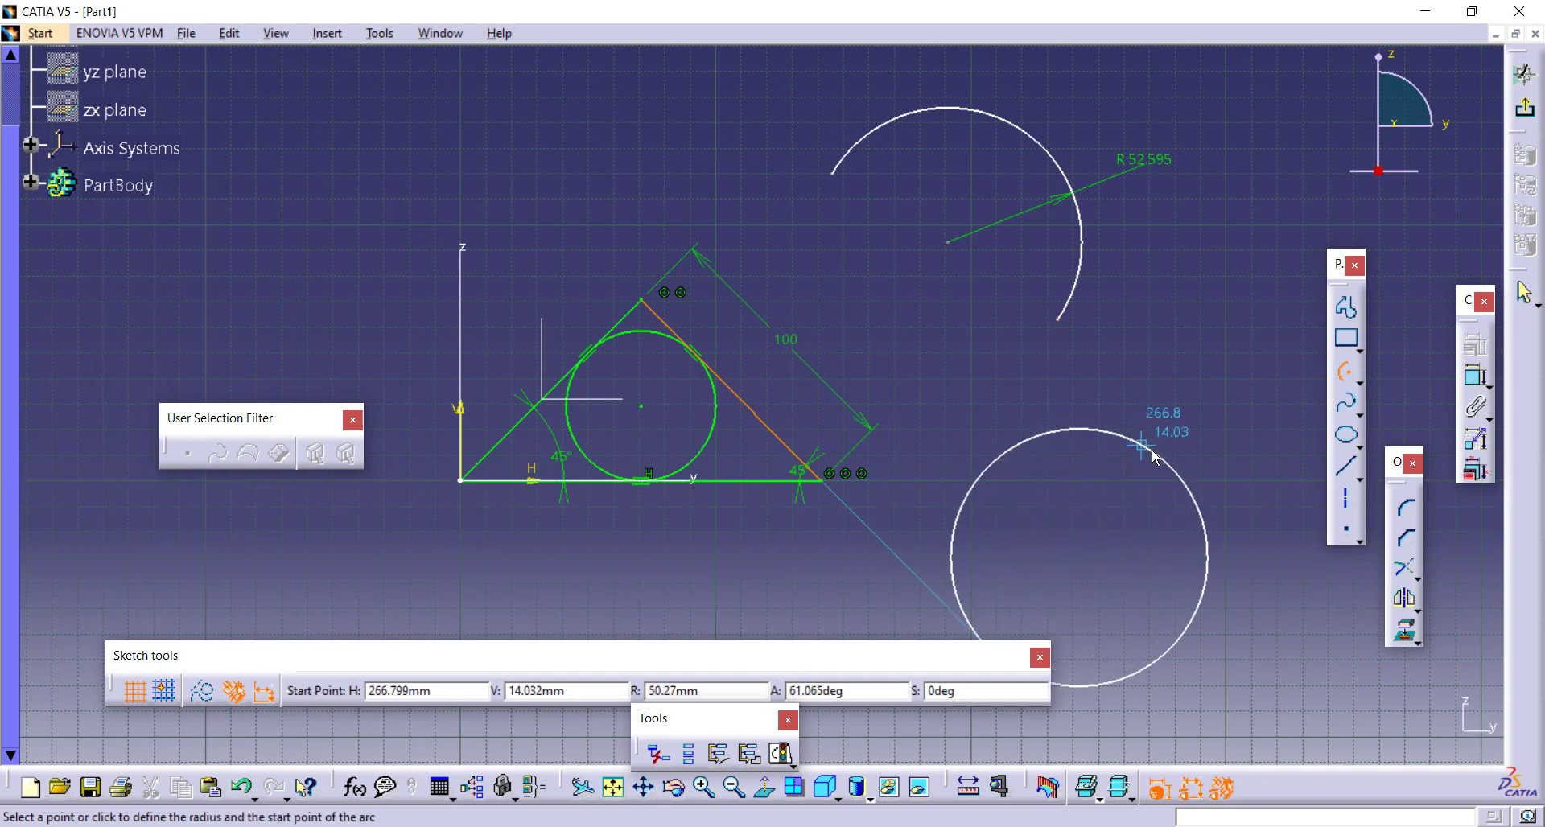
left_click(1265, 537)
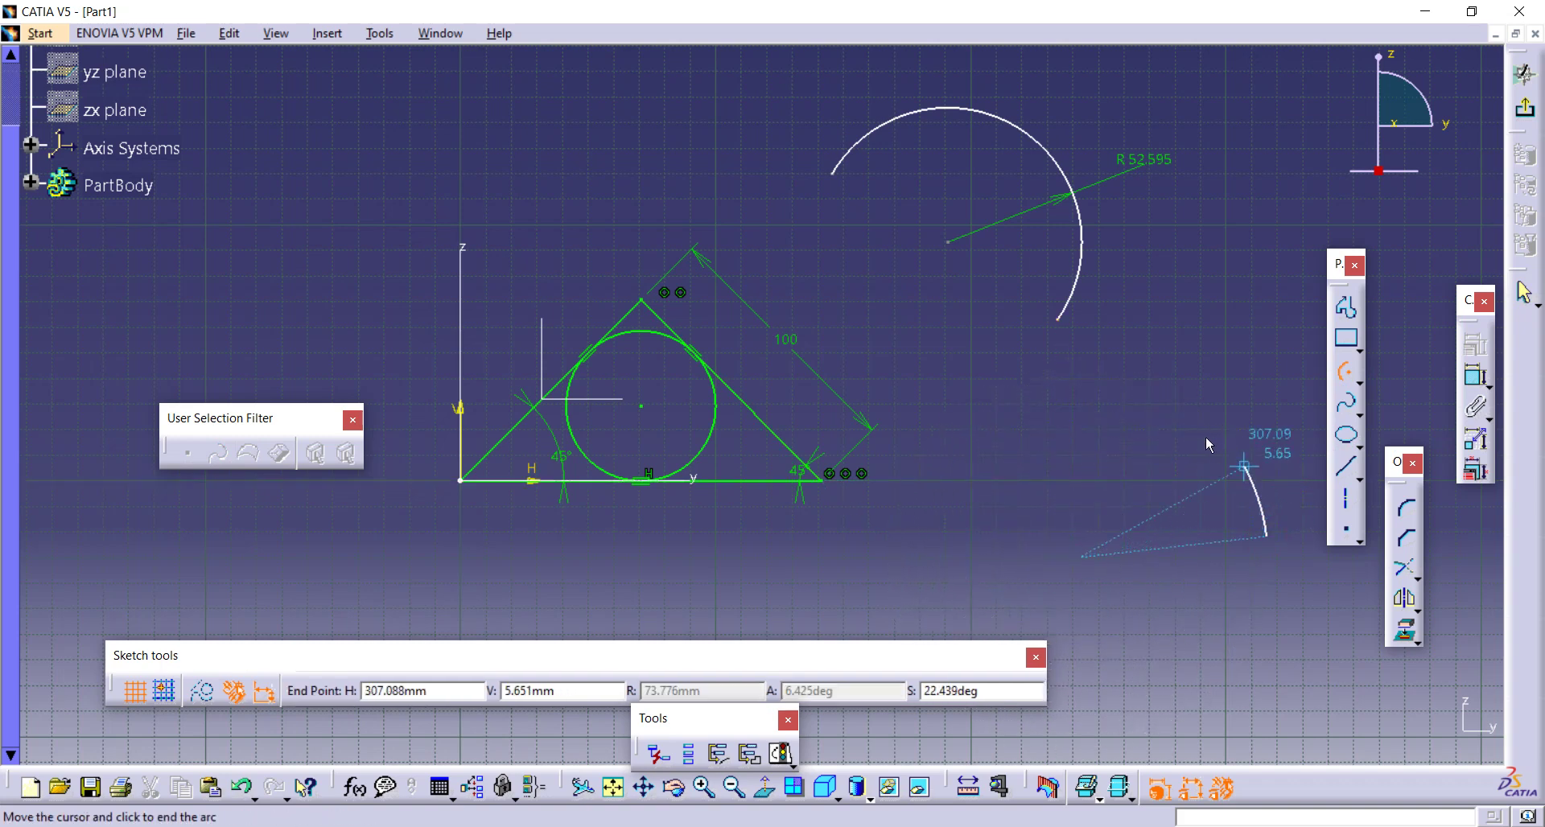
left_click(978, 398)
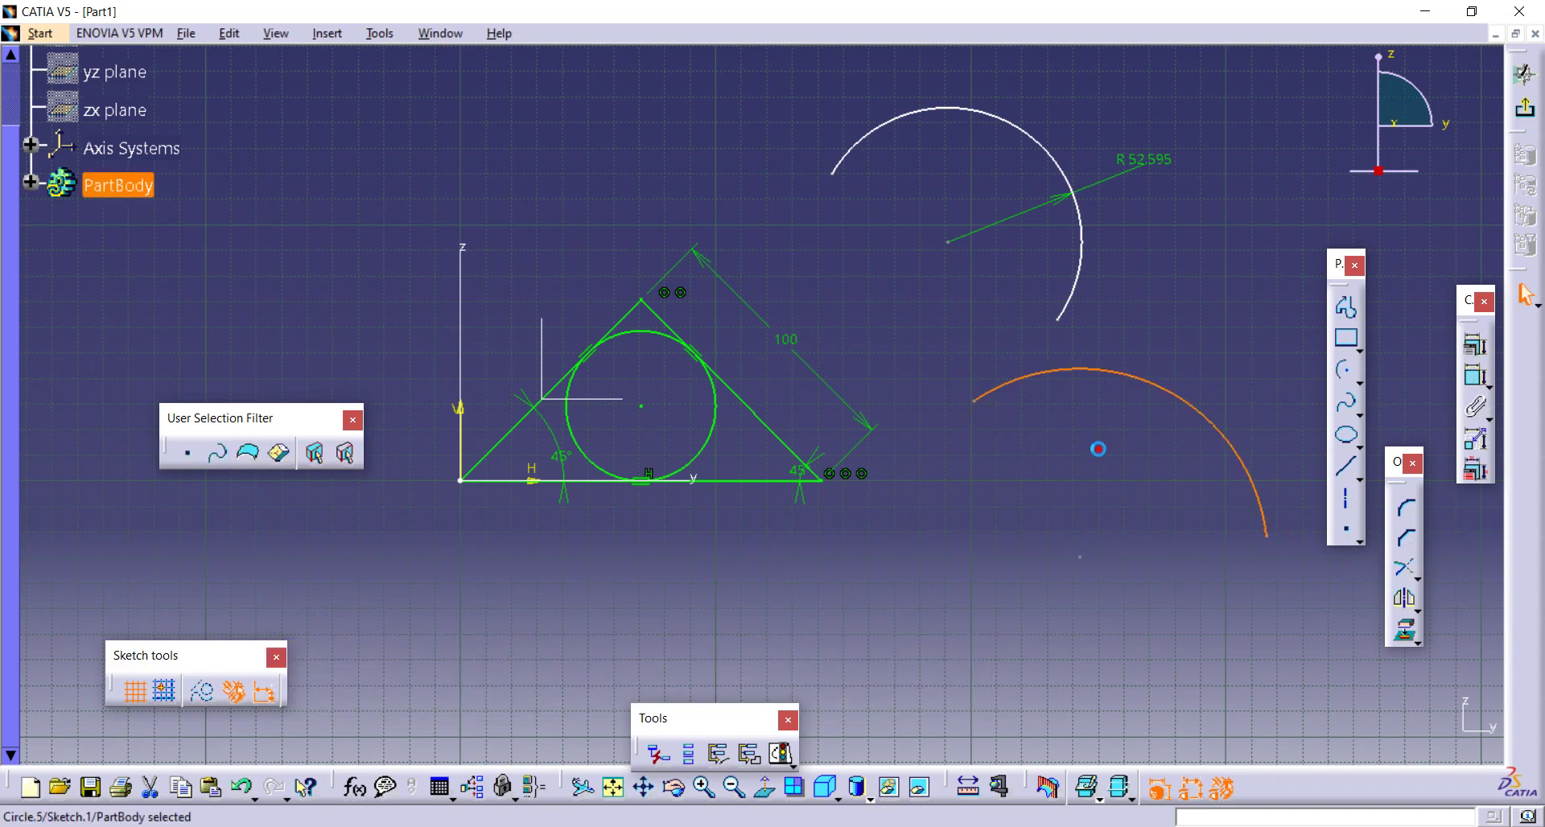
mouse_move(1081, 460)
middle_mouse_down("ctrl")
mouse_move(974, 471)
mouse_move(1006, 489)
middle_mouse_up("ctrl")
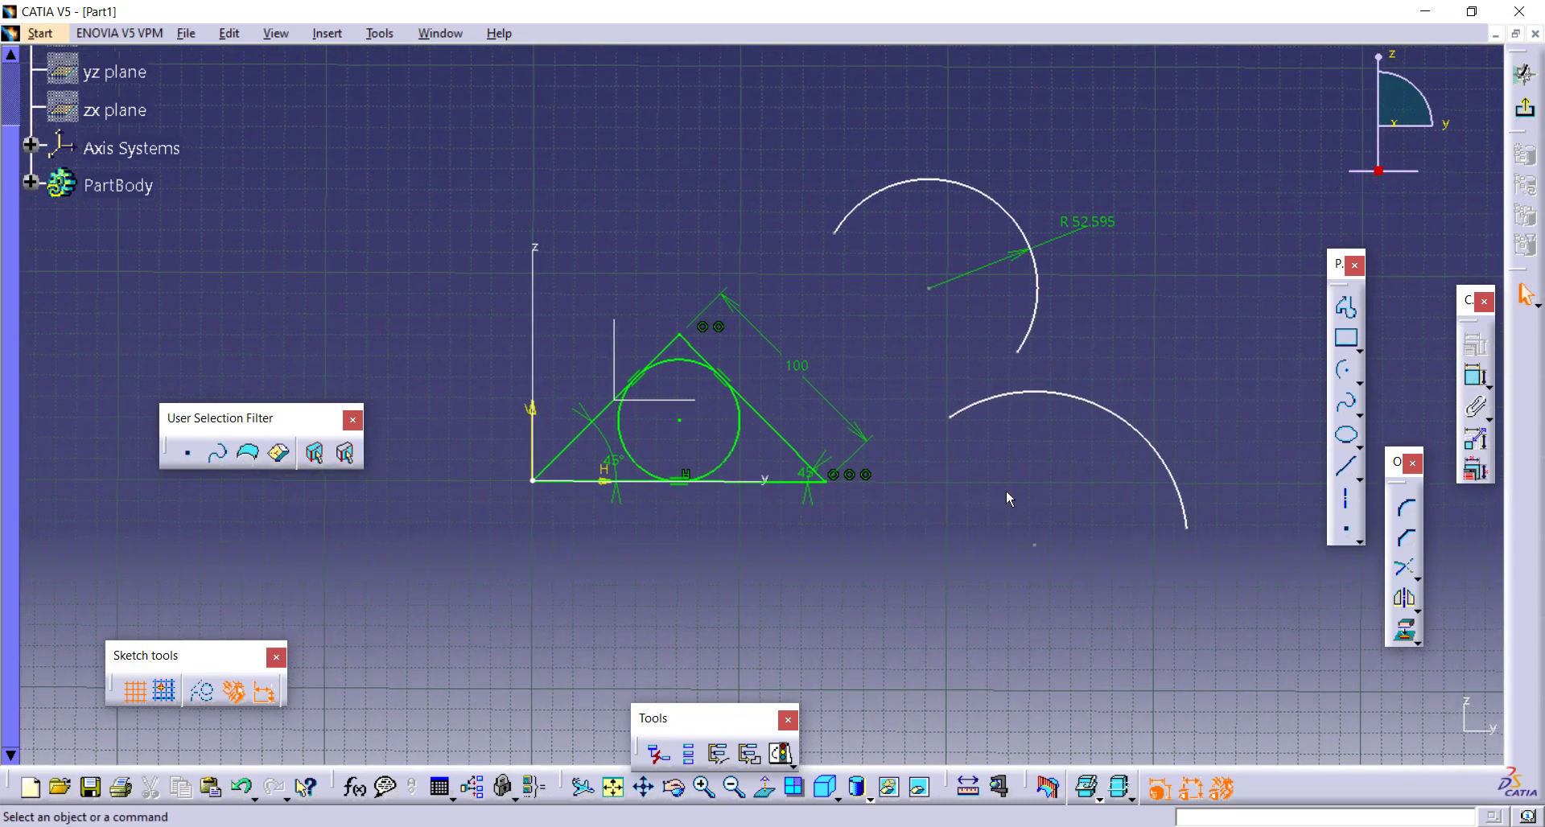
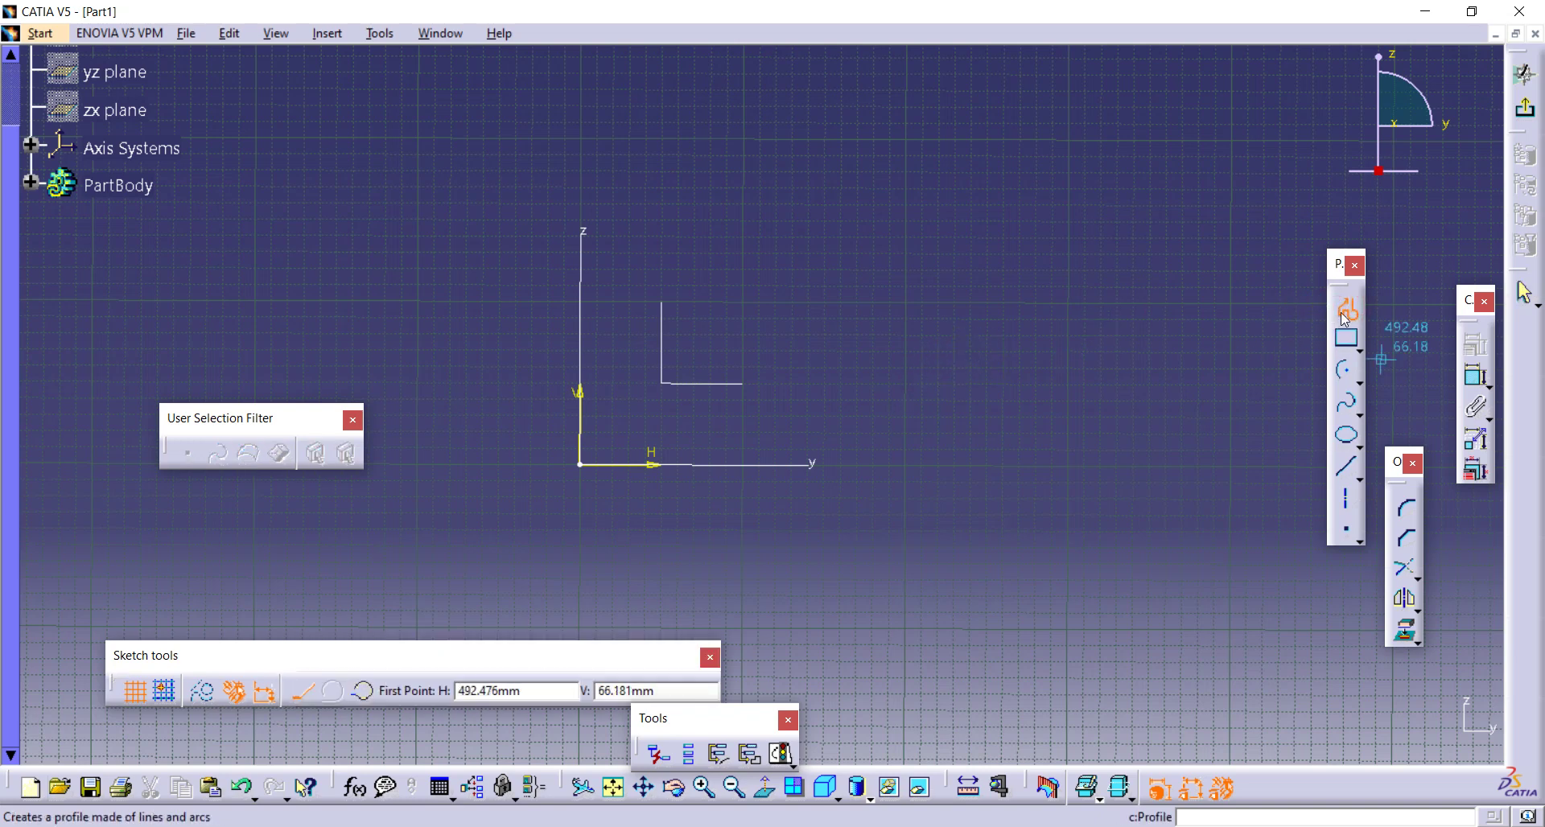
- Draw a closed six-sided profile from the origin, about 315 mm wide, with vertical left, horizontal top and two slopes descending to the right edge
middle_click_drag(835, 445, 779, 476)
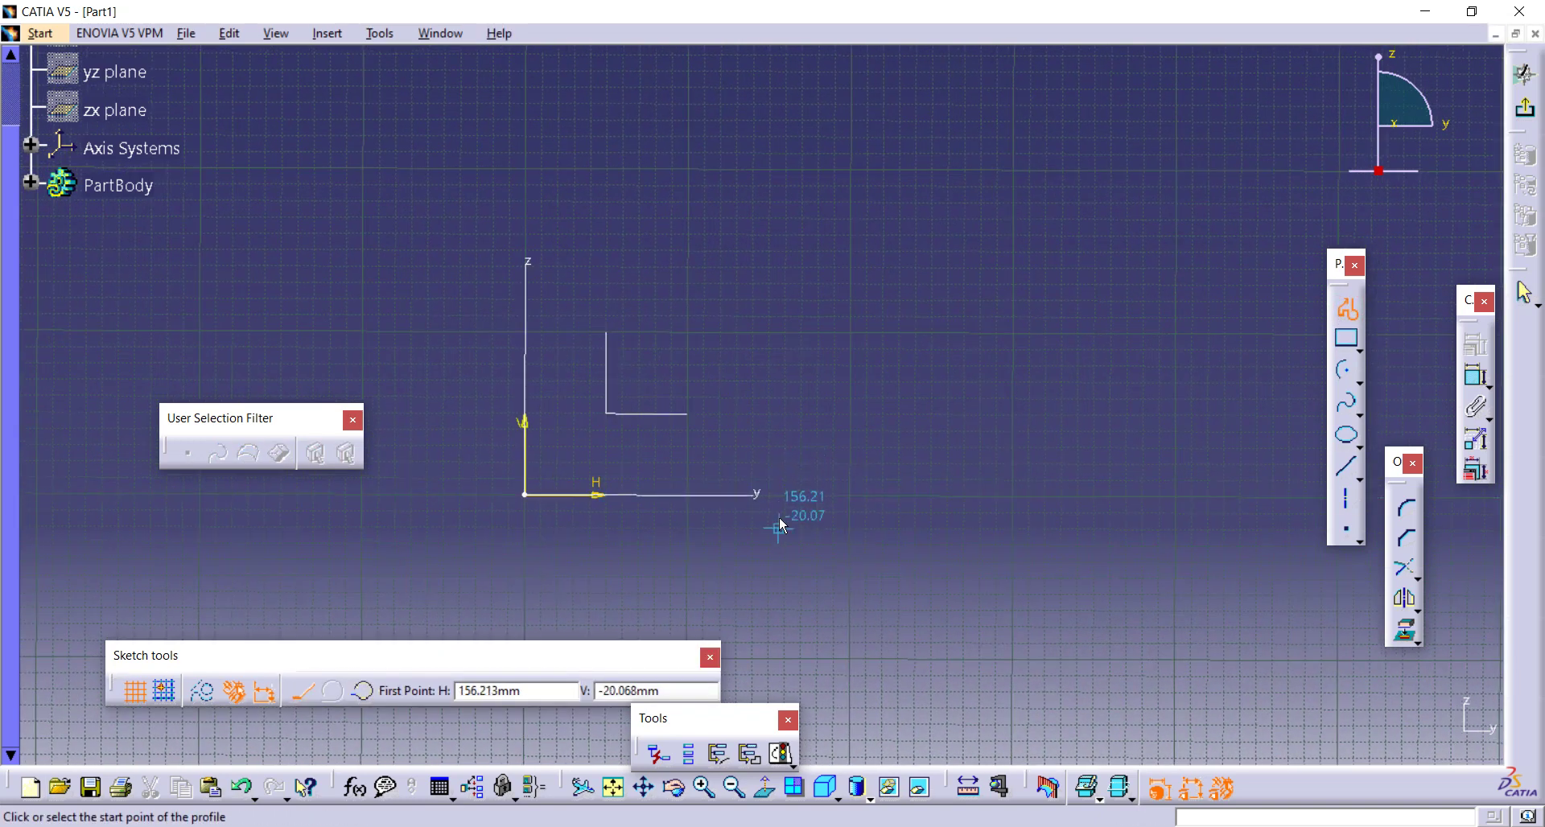
middle_click_drag(740, 555, 660, 583)
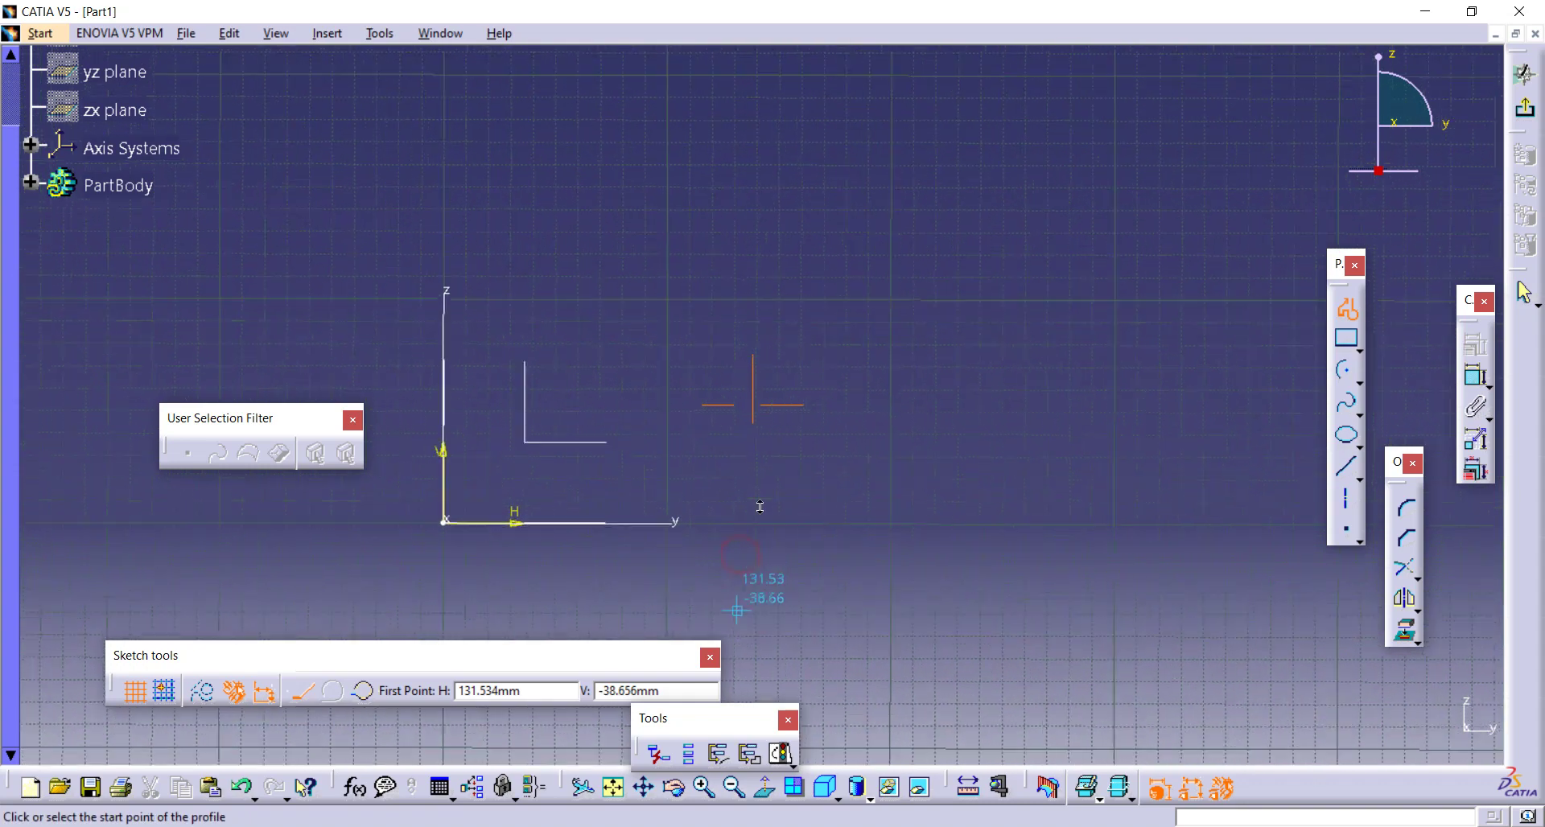
left_click(444, 523)
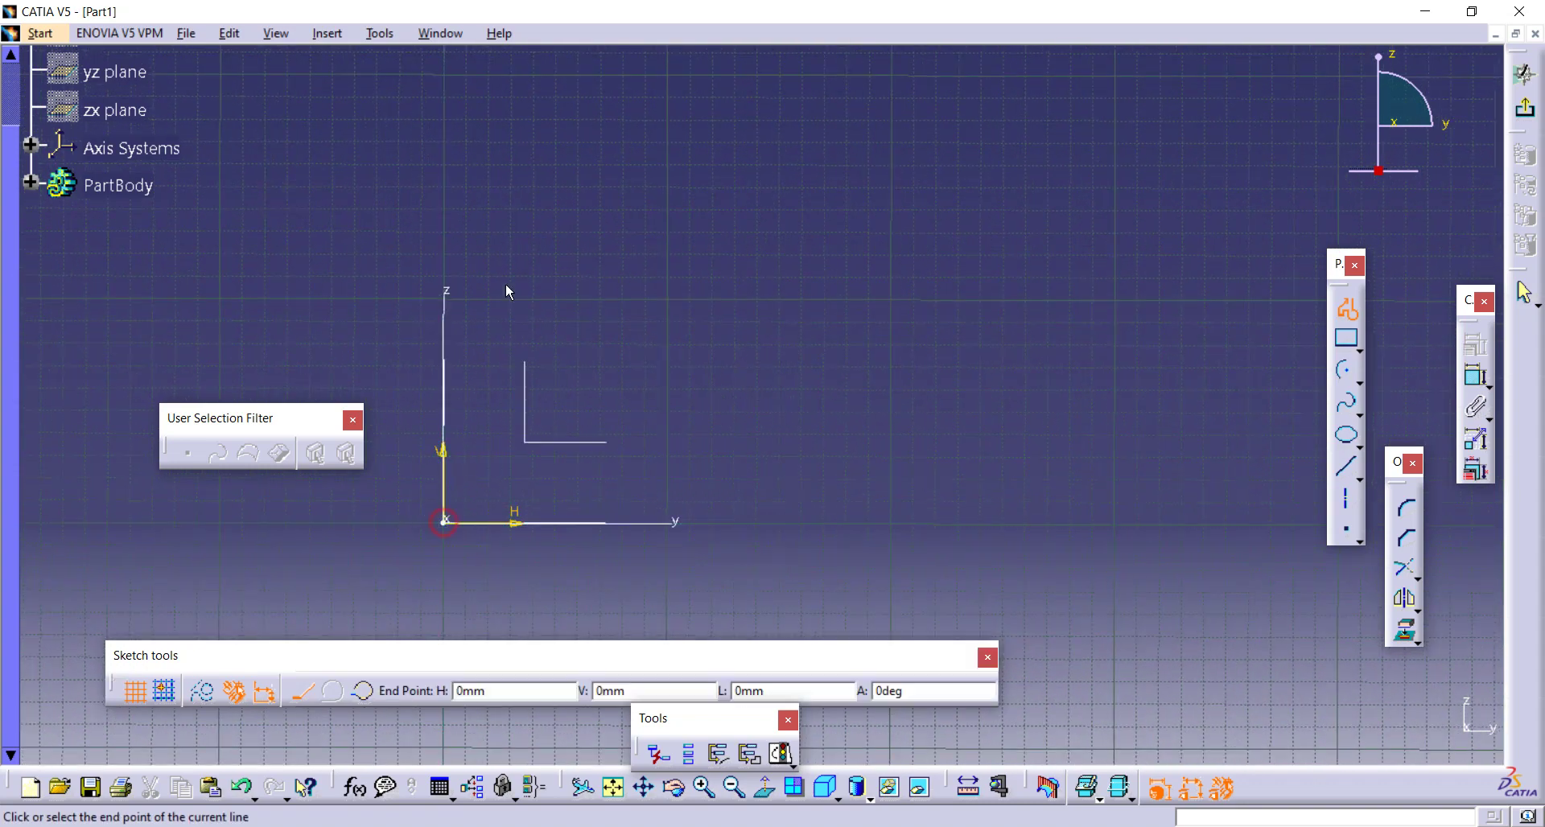
left_click(443, 150)
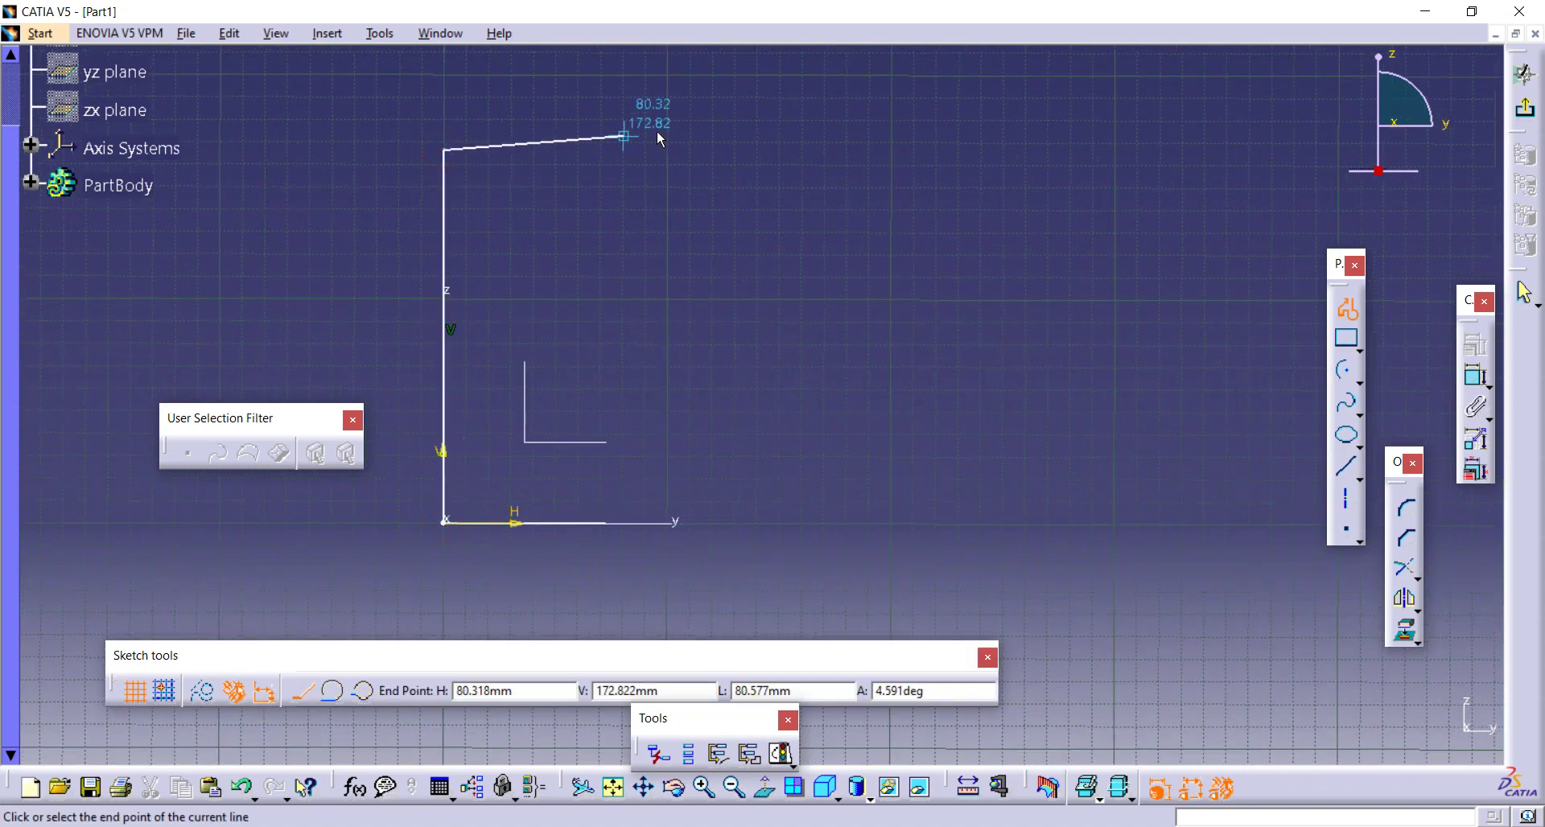
left_click(710, 149)
left_click(897, 288)
left_click(1140, 350)
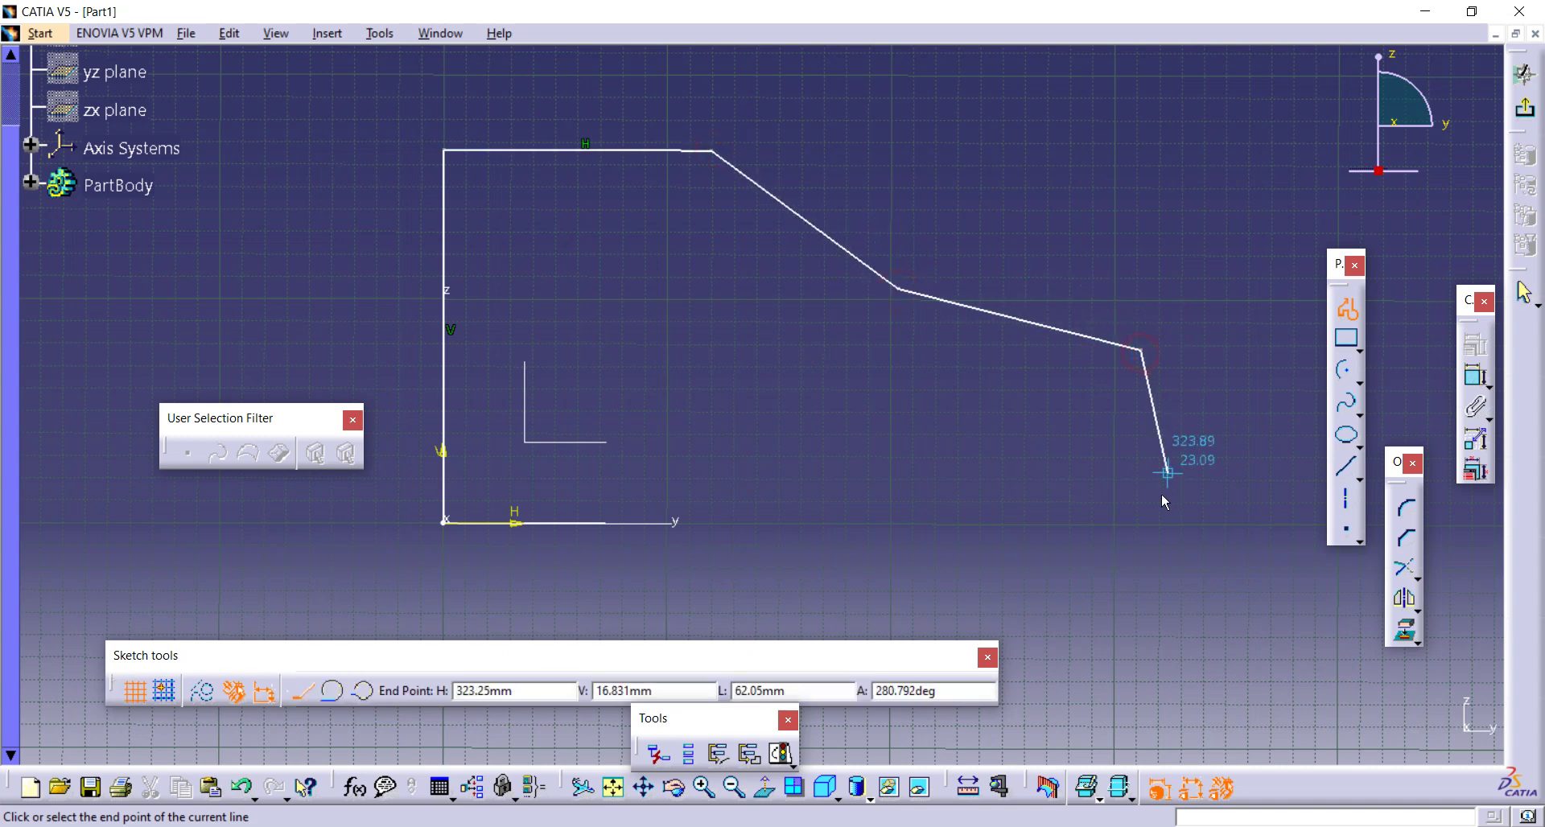
left_click(1148, 523)
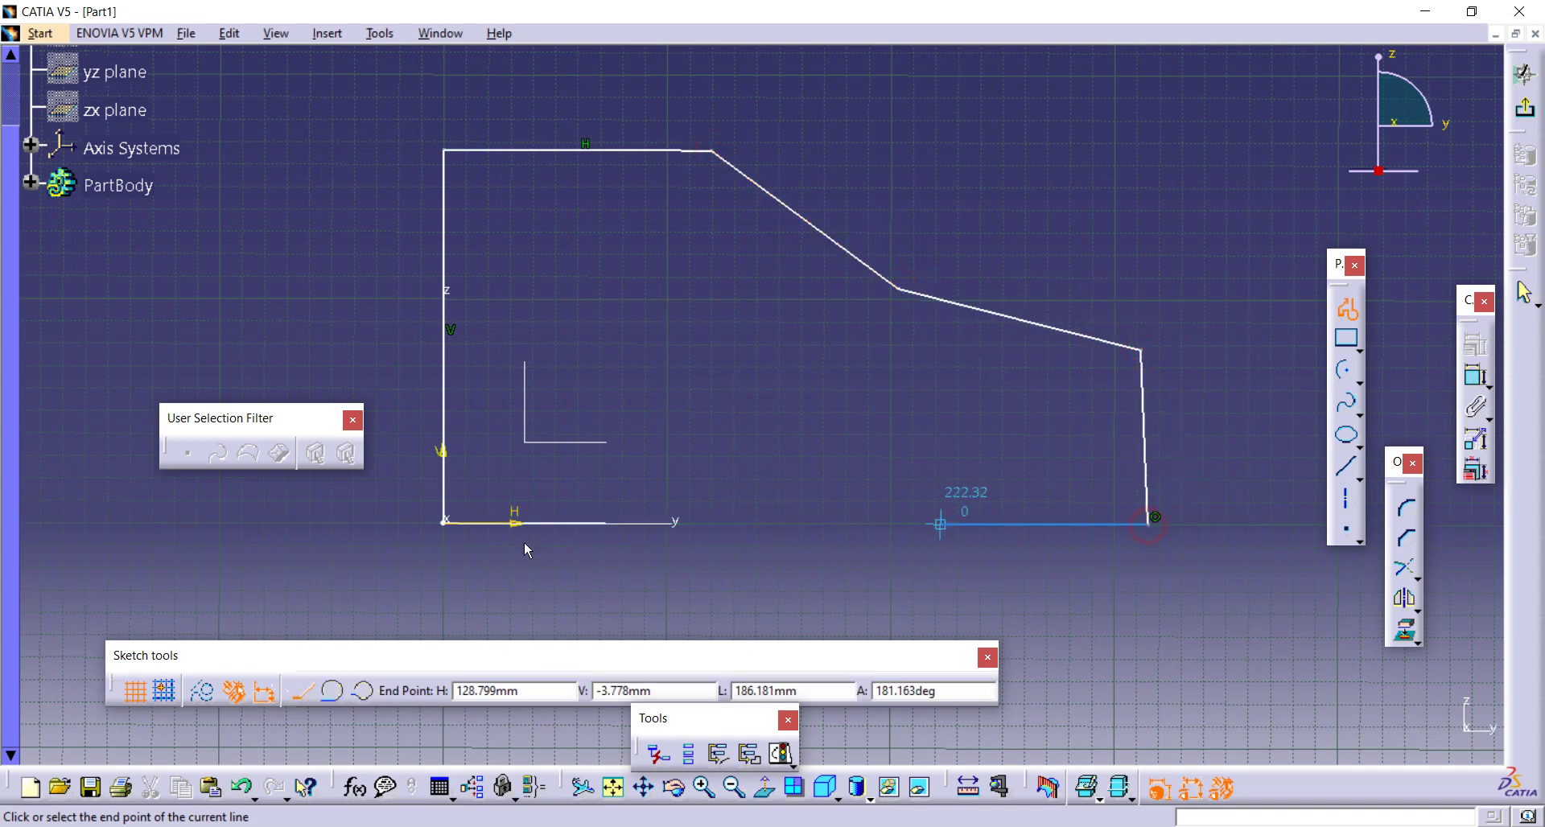
left_click(443, 523)
left_click(754, 398)
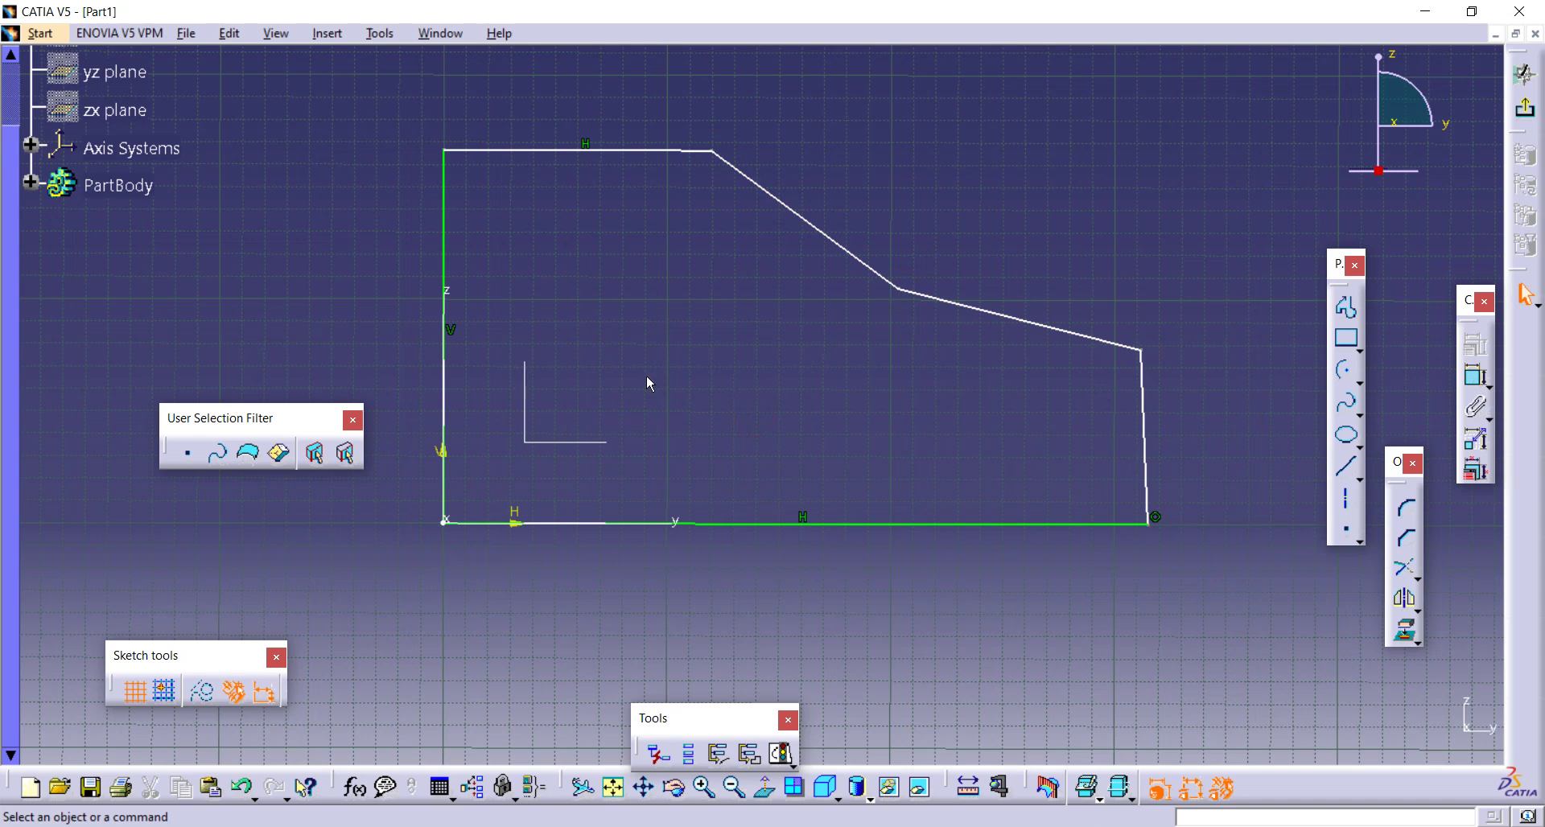
- Dimension the length of the profile's bottom edge, placing the dimension below it
middle_click_drag(866, 383, 901, 395)
left_click(1474, 378)
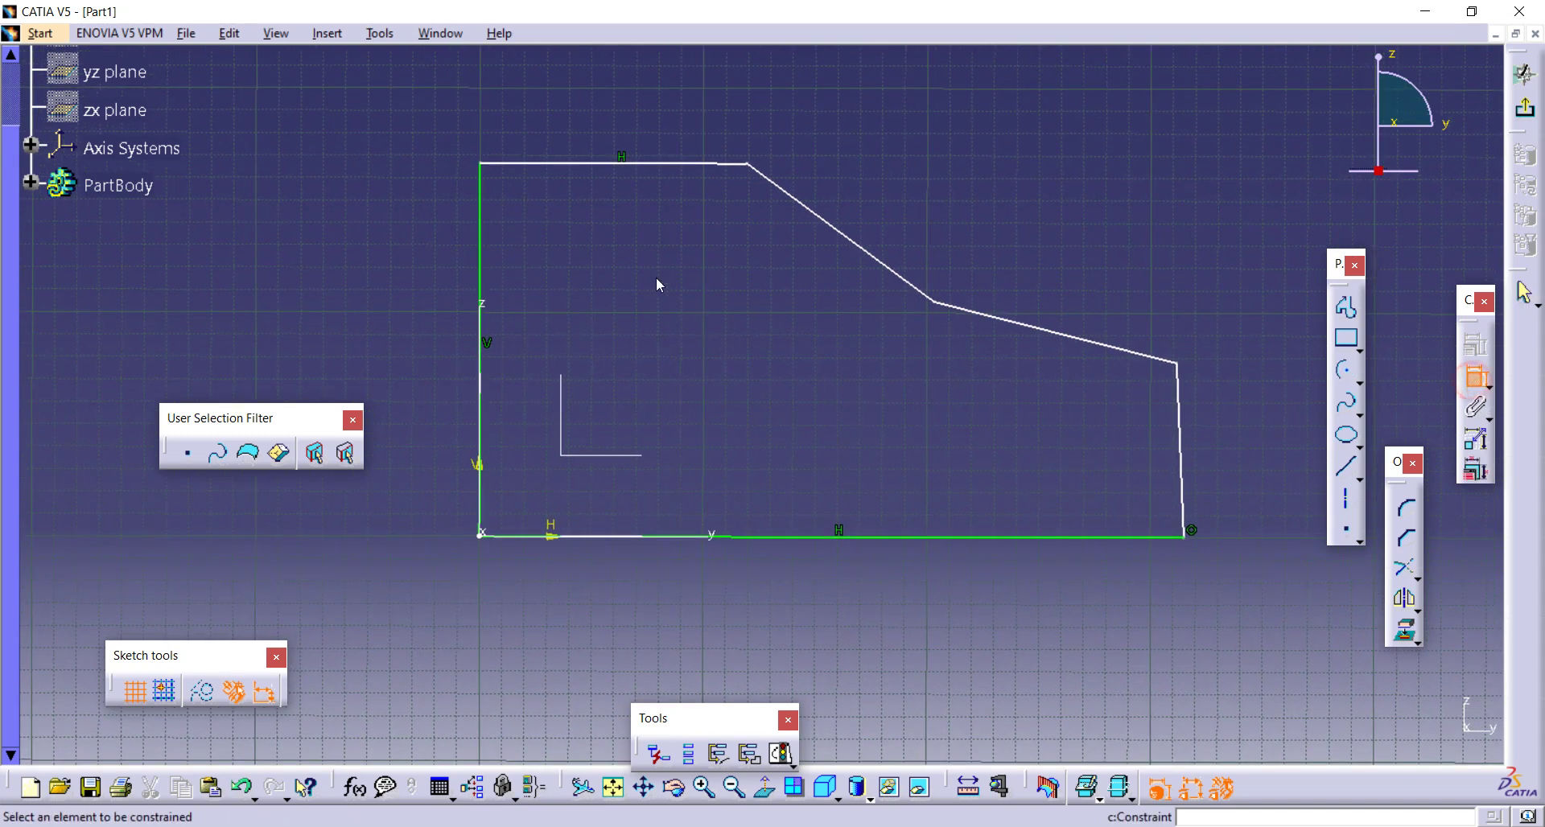
left_click(1069, 542)
left_click(1008, 616)
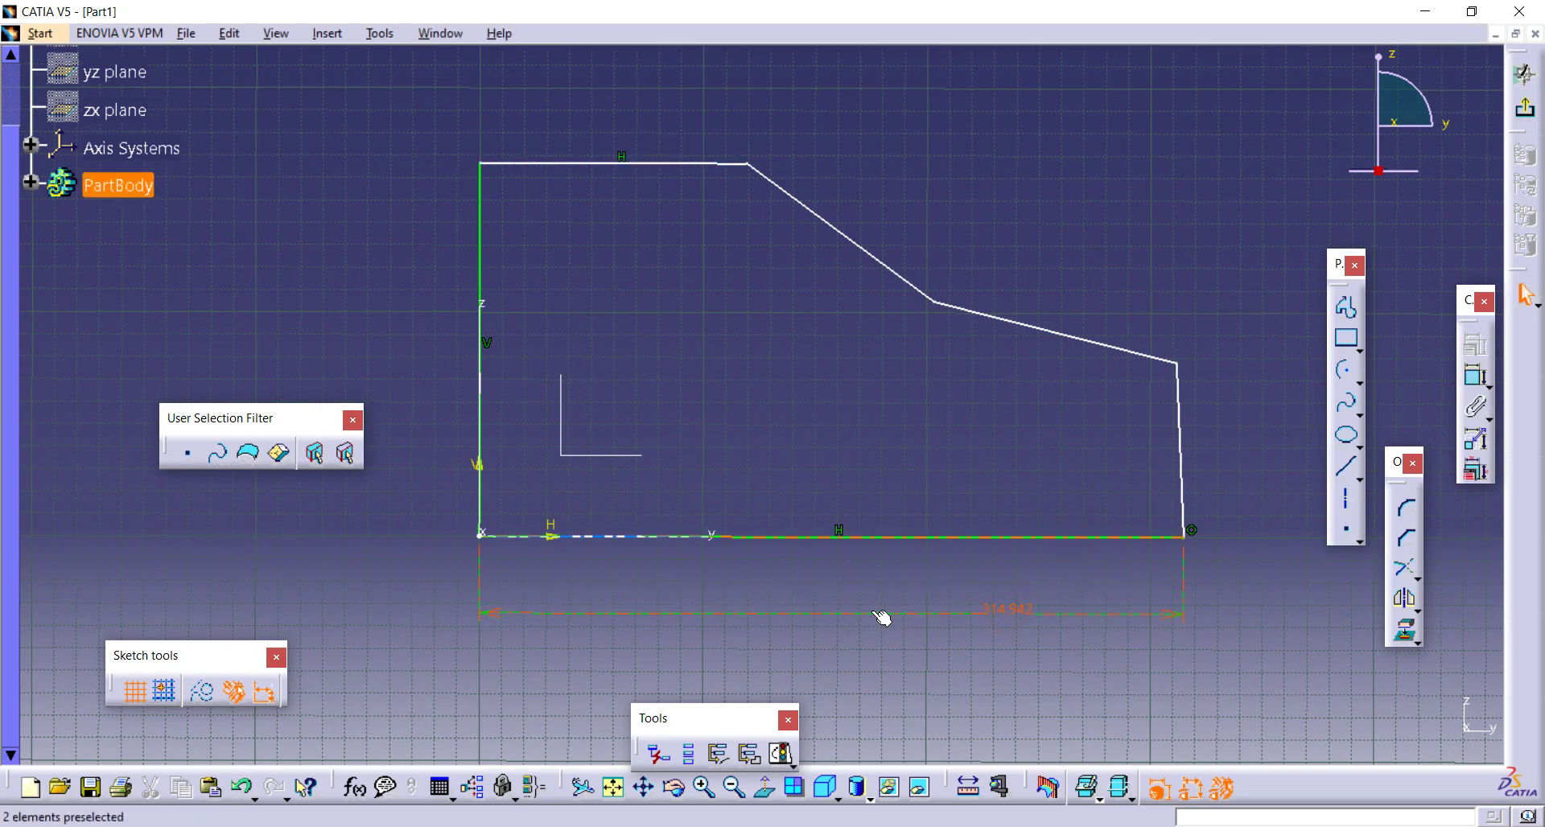
mouse_move(746, 624)
middle_mouse_down("ctrl")
mouse_move(731, 589)
mouse_move(756, 577)
mouse_move(767, 605)
middle_mouse_up("ctrl")
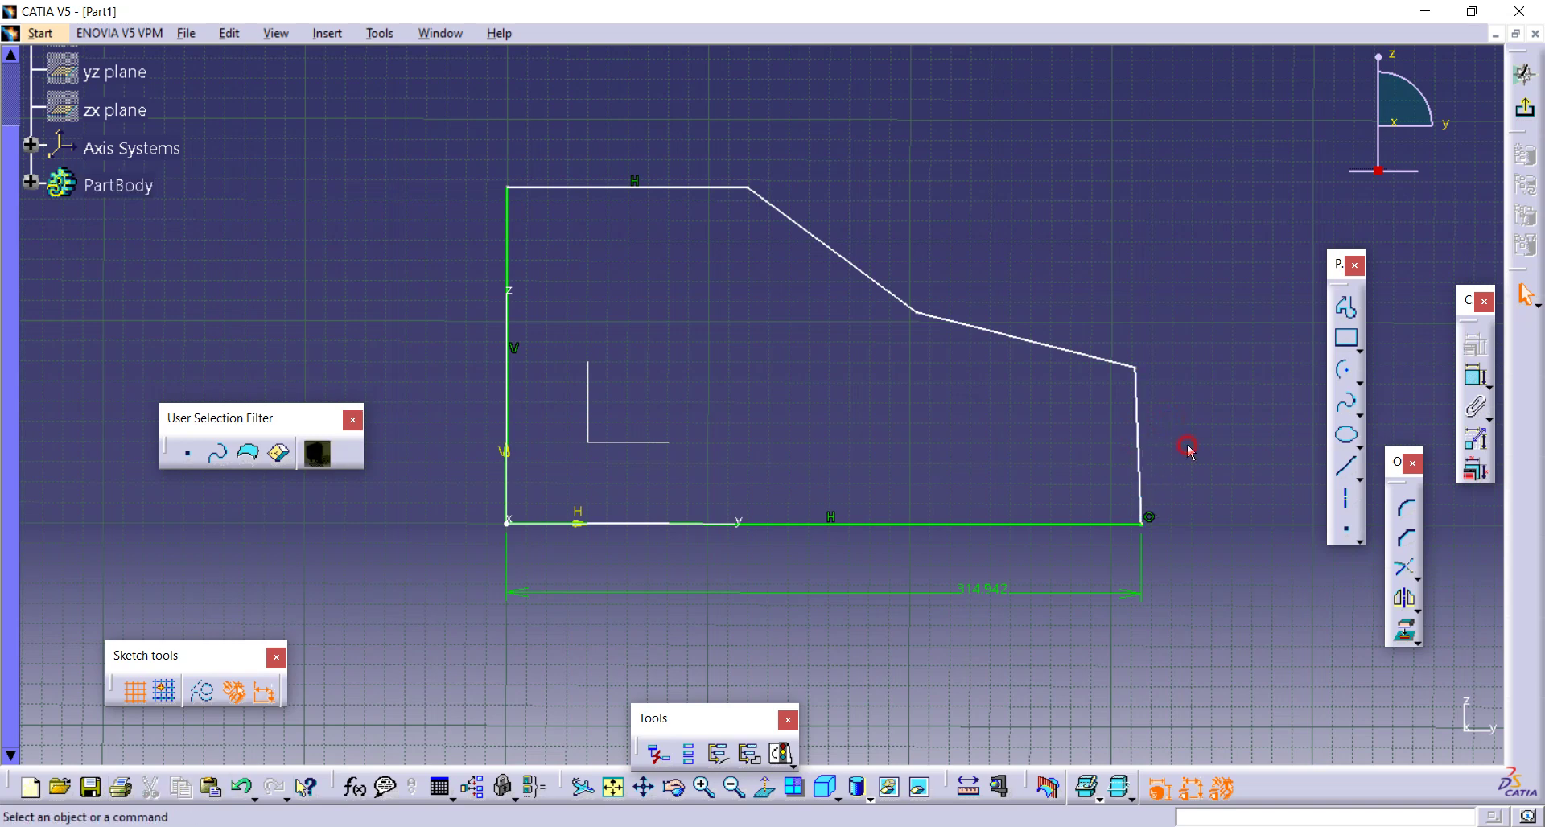
- Constrain the profile's short right edge to be vertical
left_click(1469, 379)
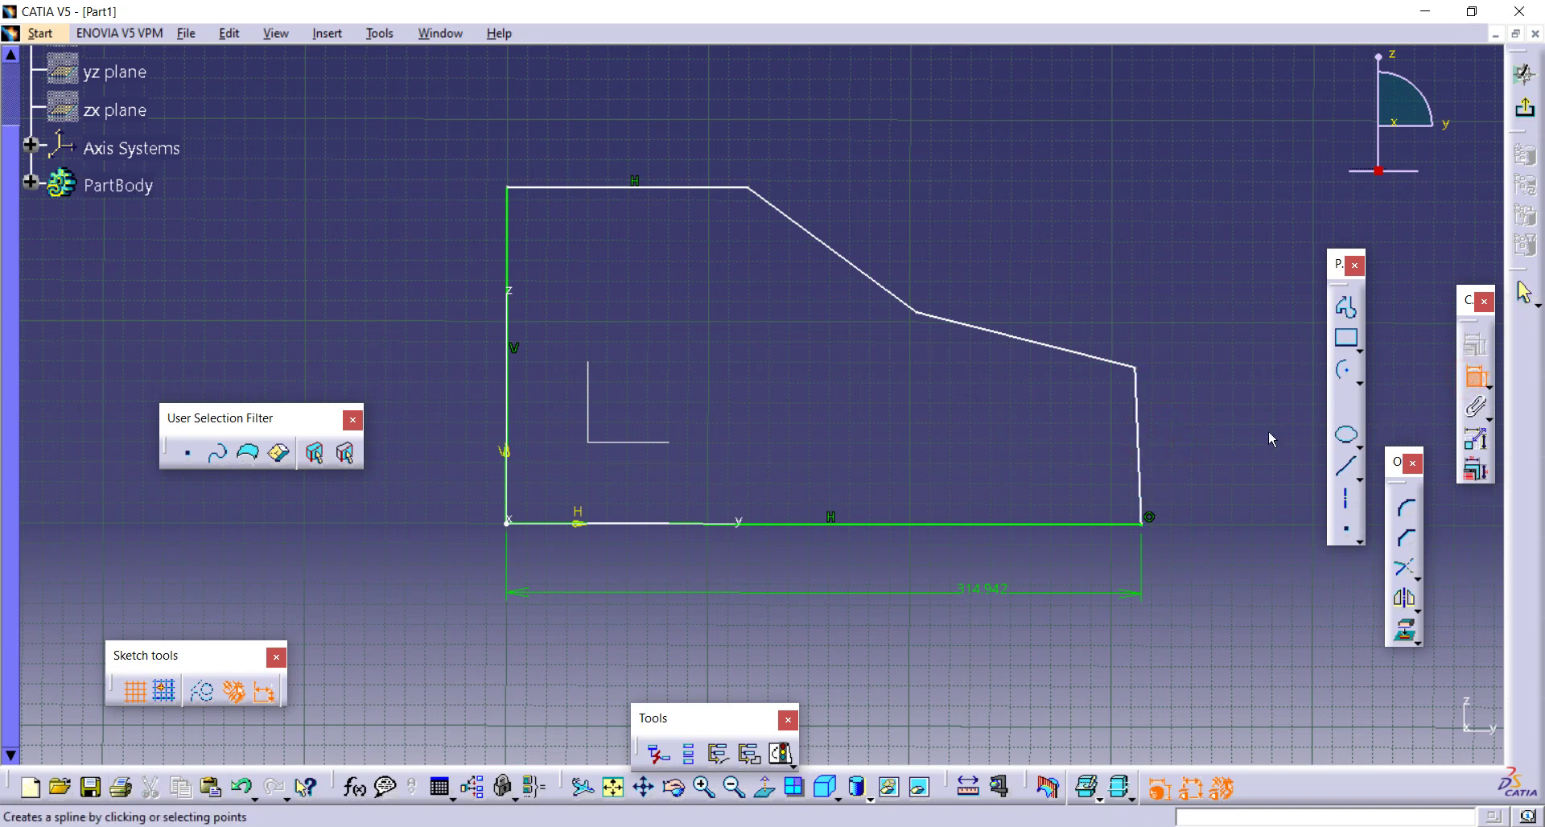
left_click(1141, 459)
right_click(1180, 451)
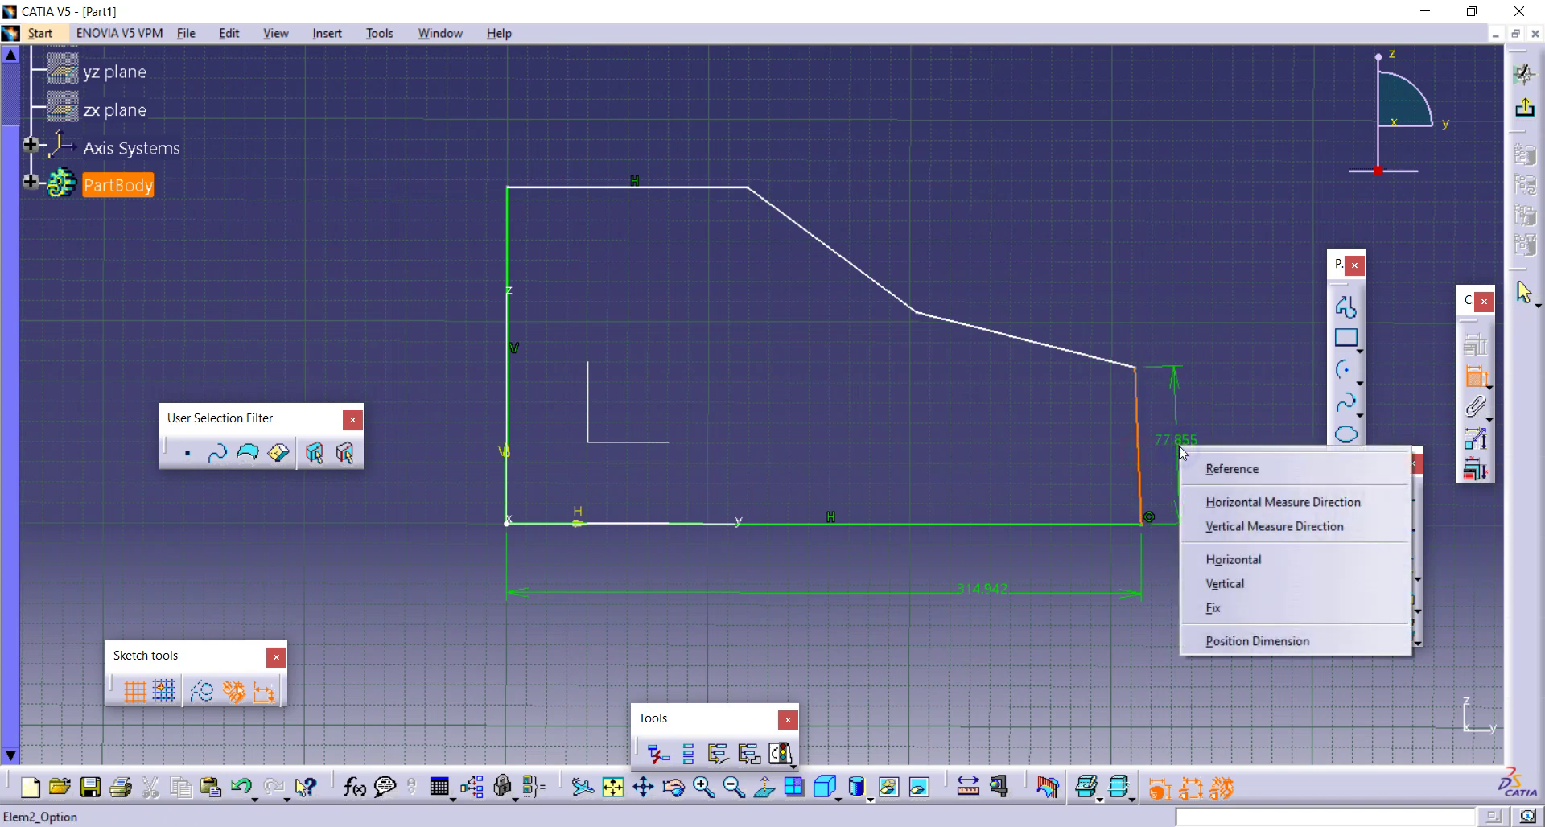
left_click(1261, 585)
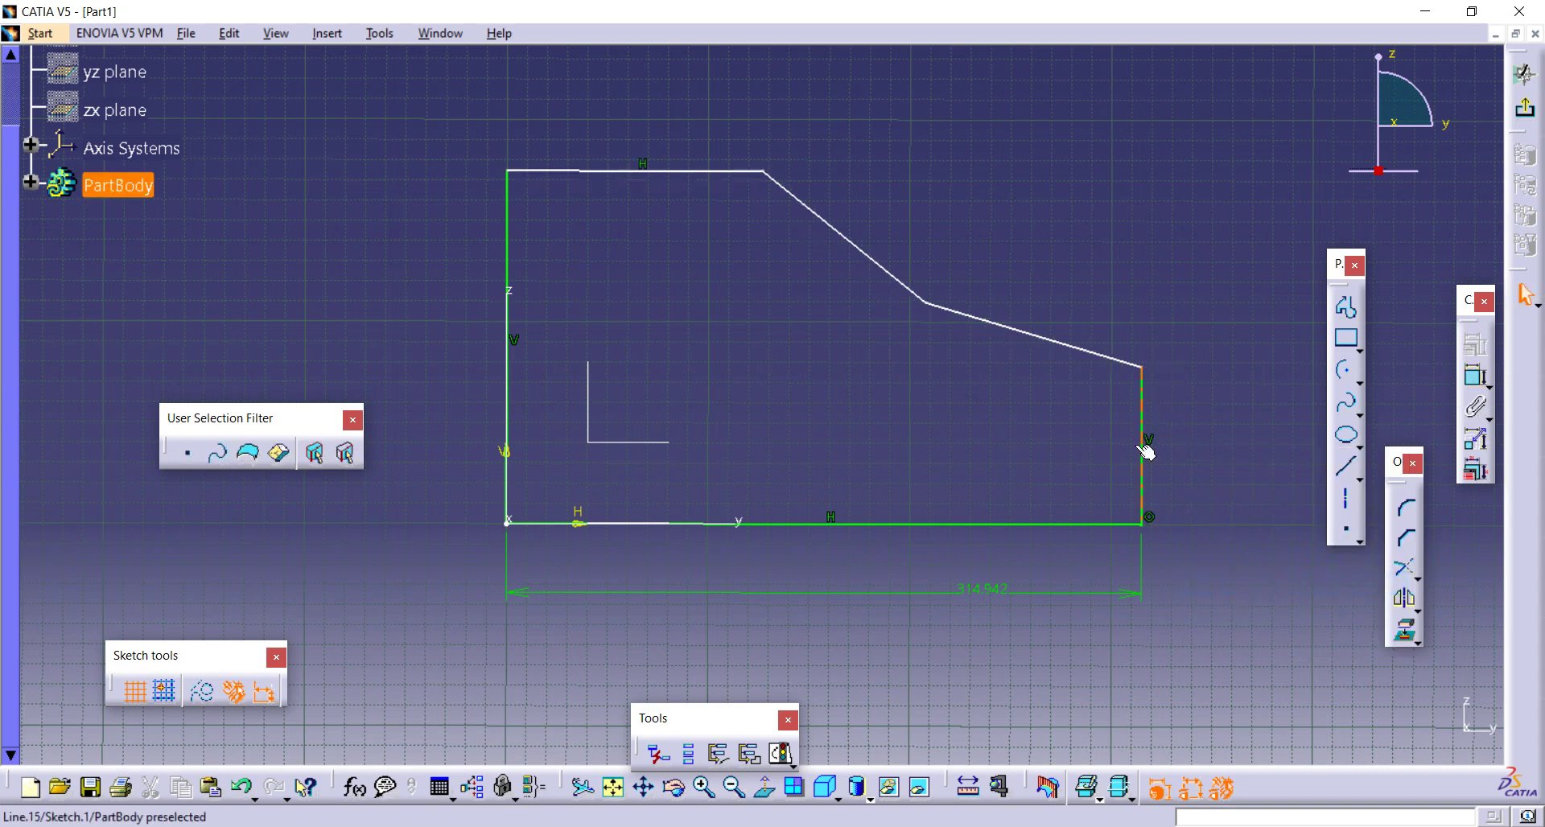
middle_click_drag(907, 458, 891, 471)
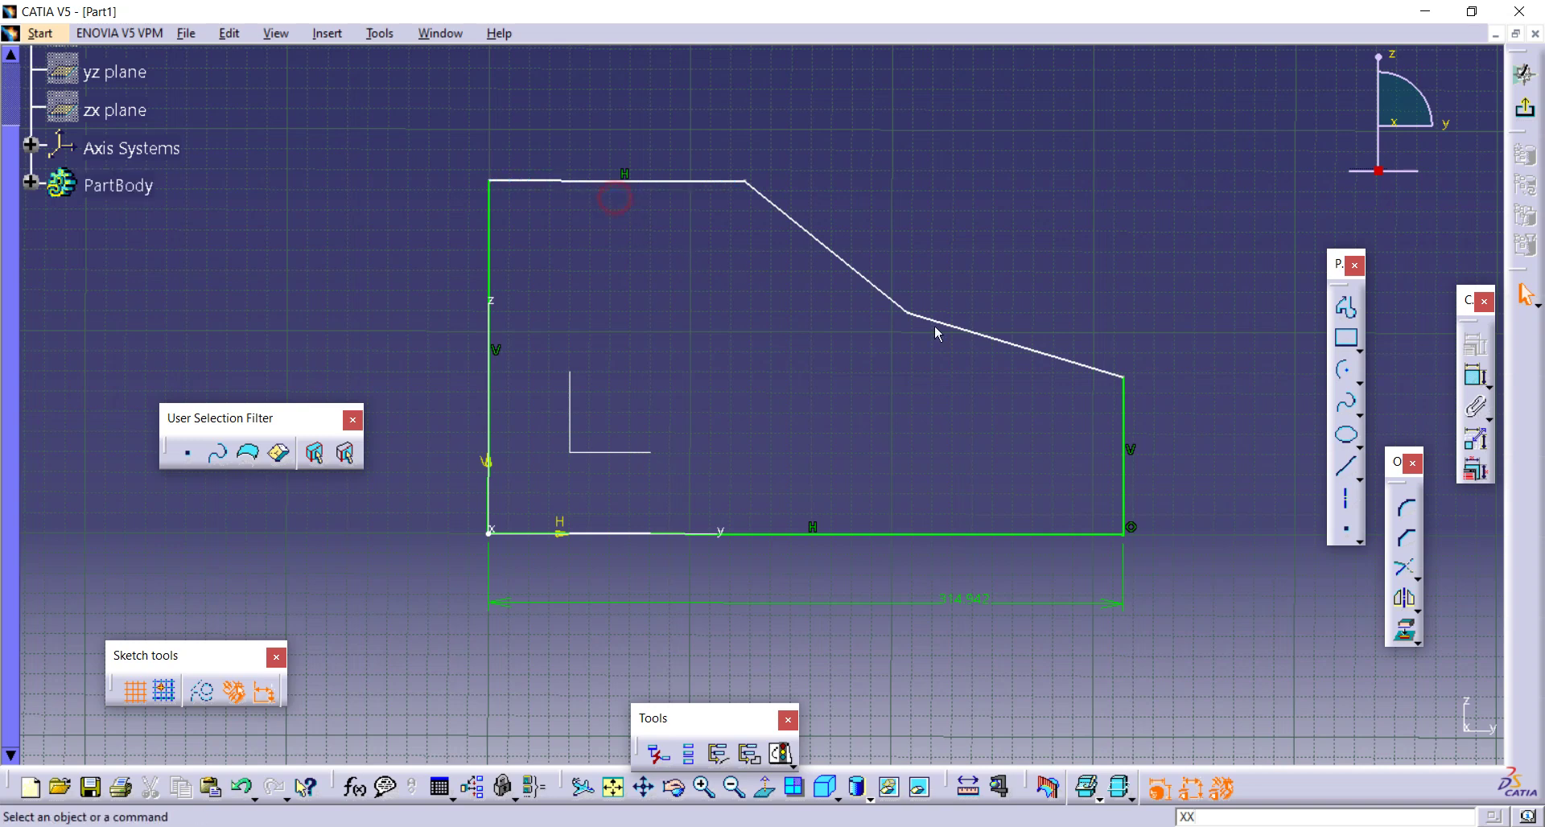
- Dimension the profile's top edge in the horizontal measure direction and set its length to 100 mm
left_click(1474, 375)
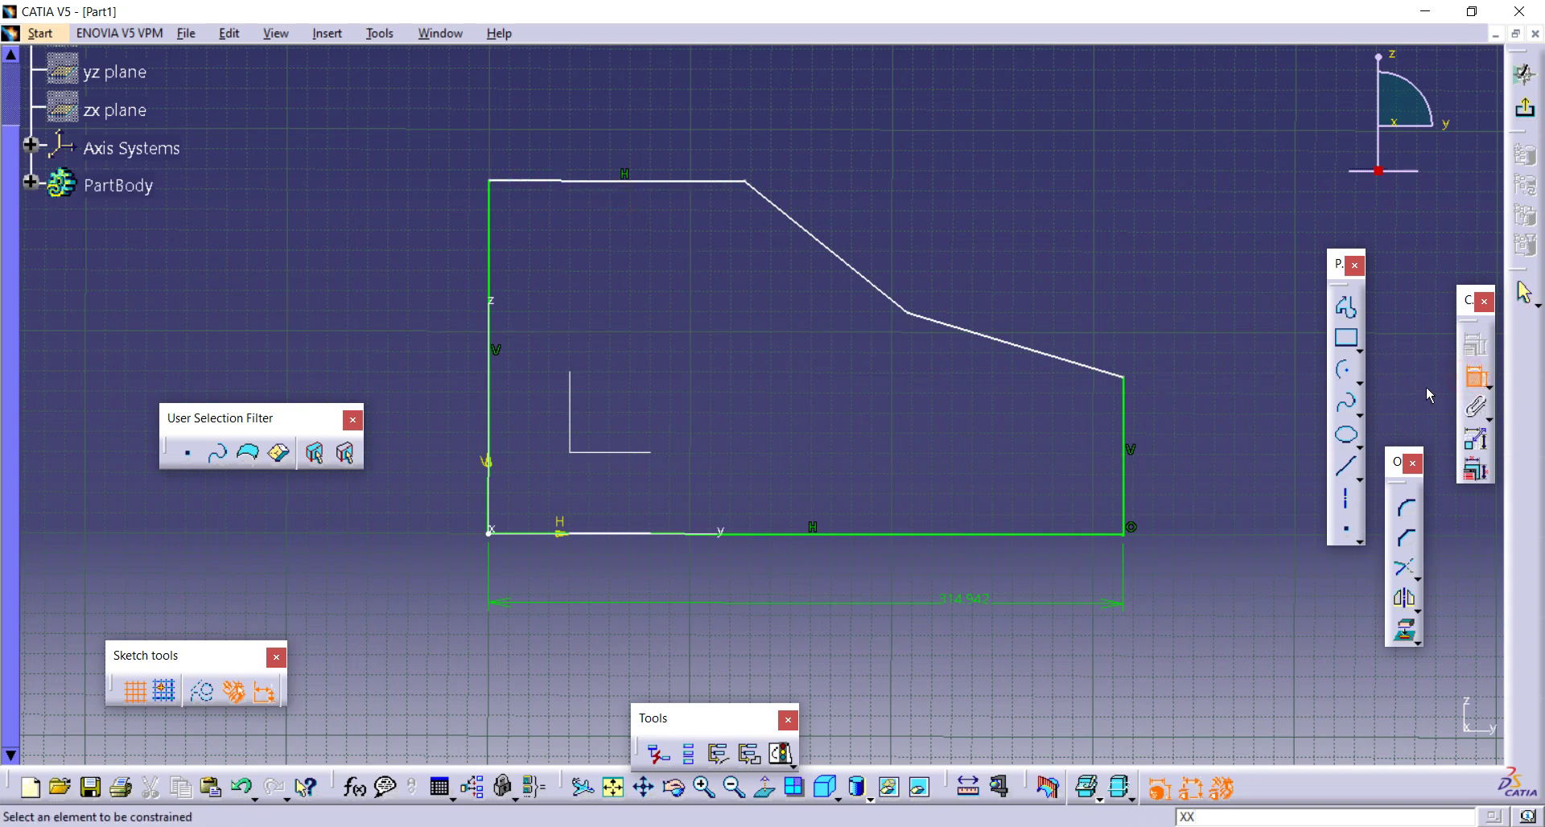
left_click(635, 181)
right_click(674, 119)
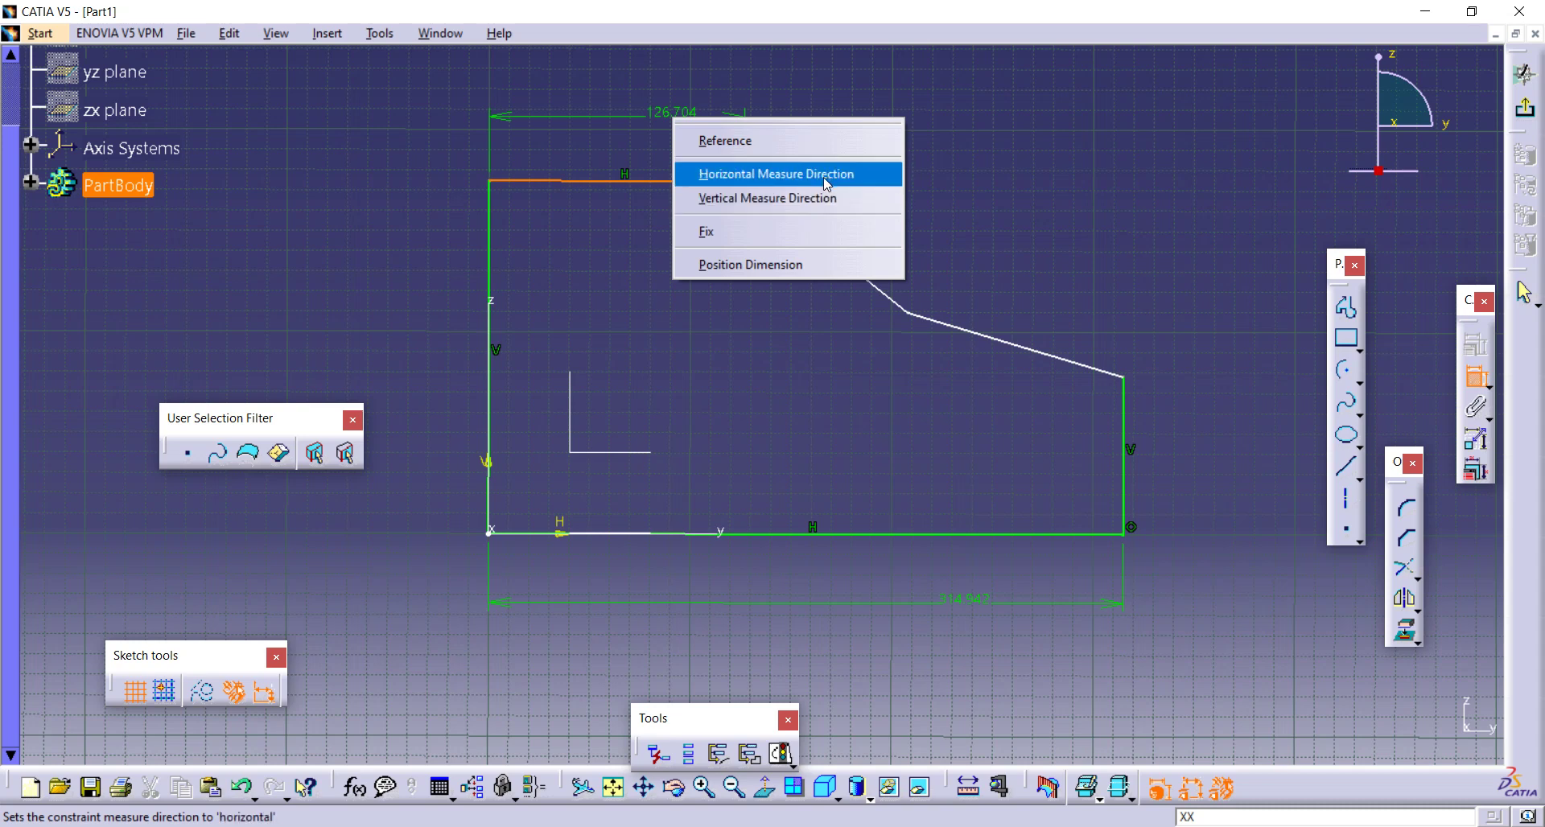
left_click(772, 174)
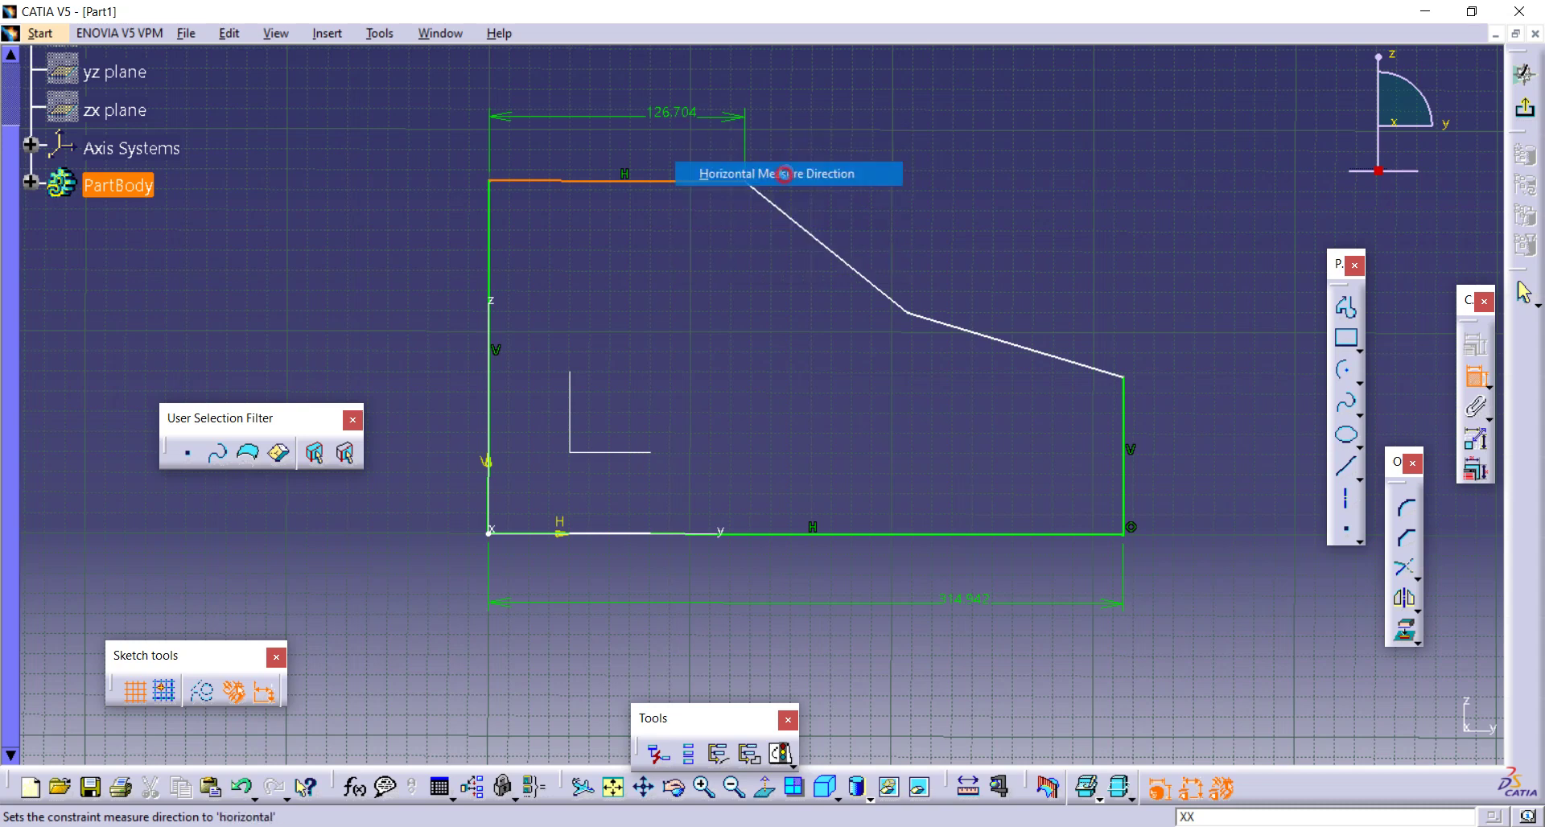
left_click(682, 132)
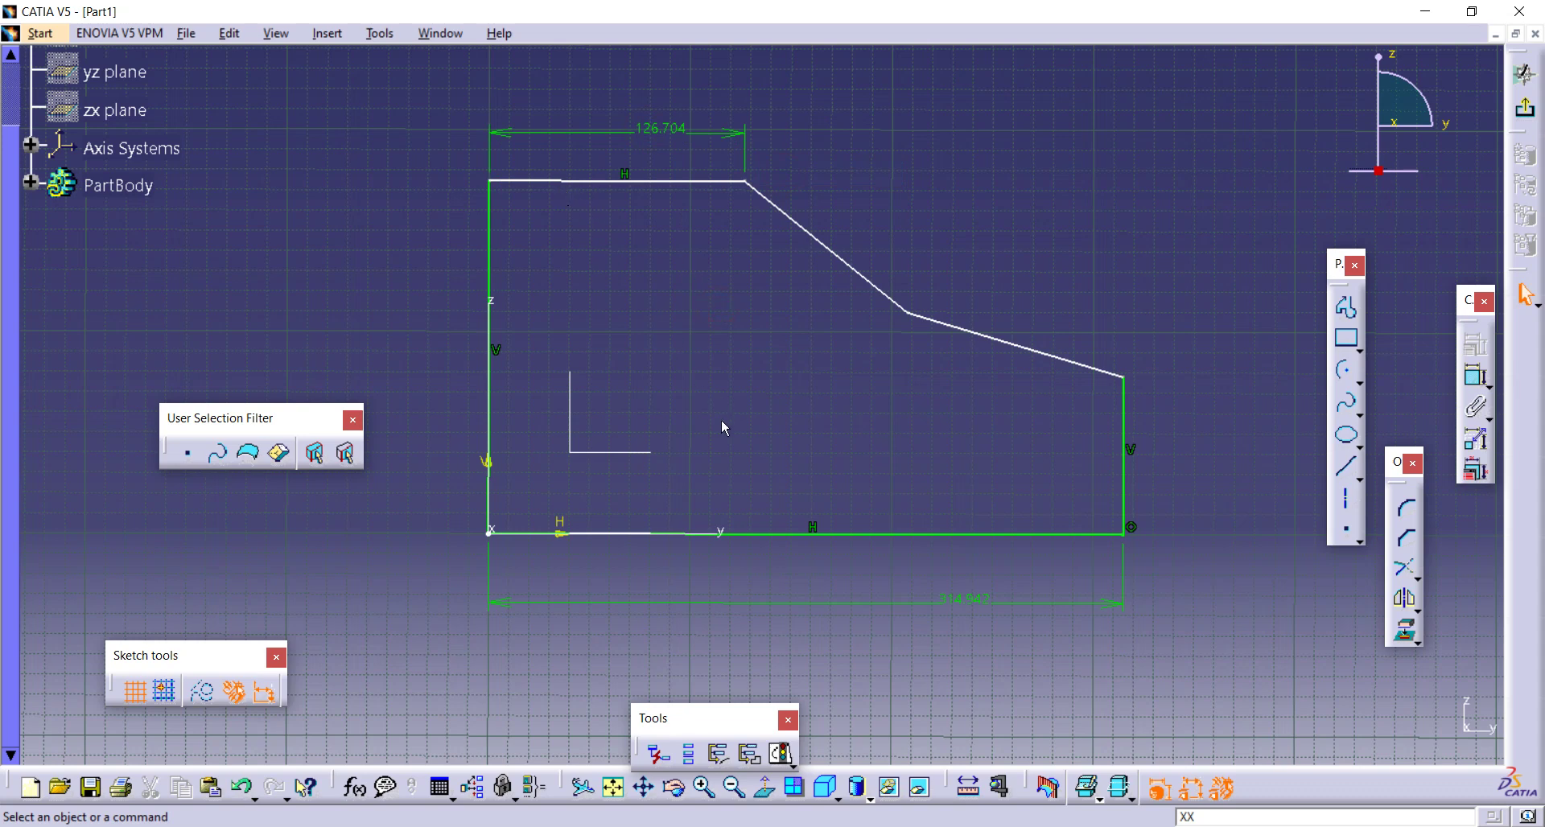
left_click(768, 790)
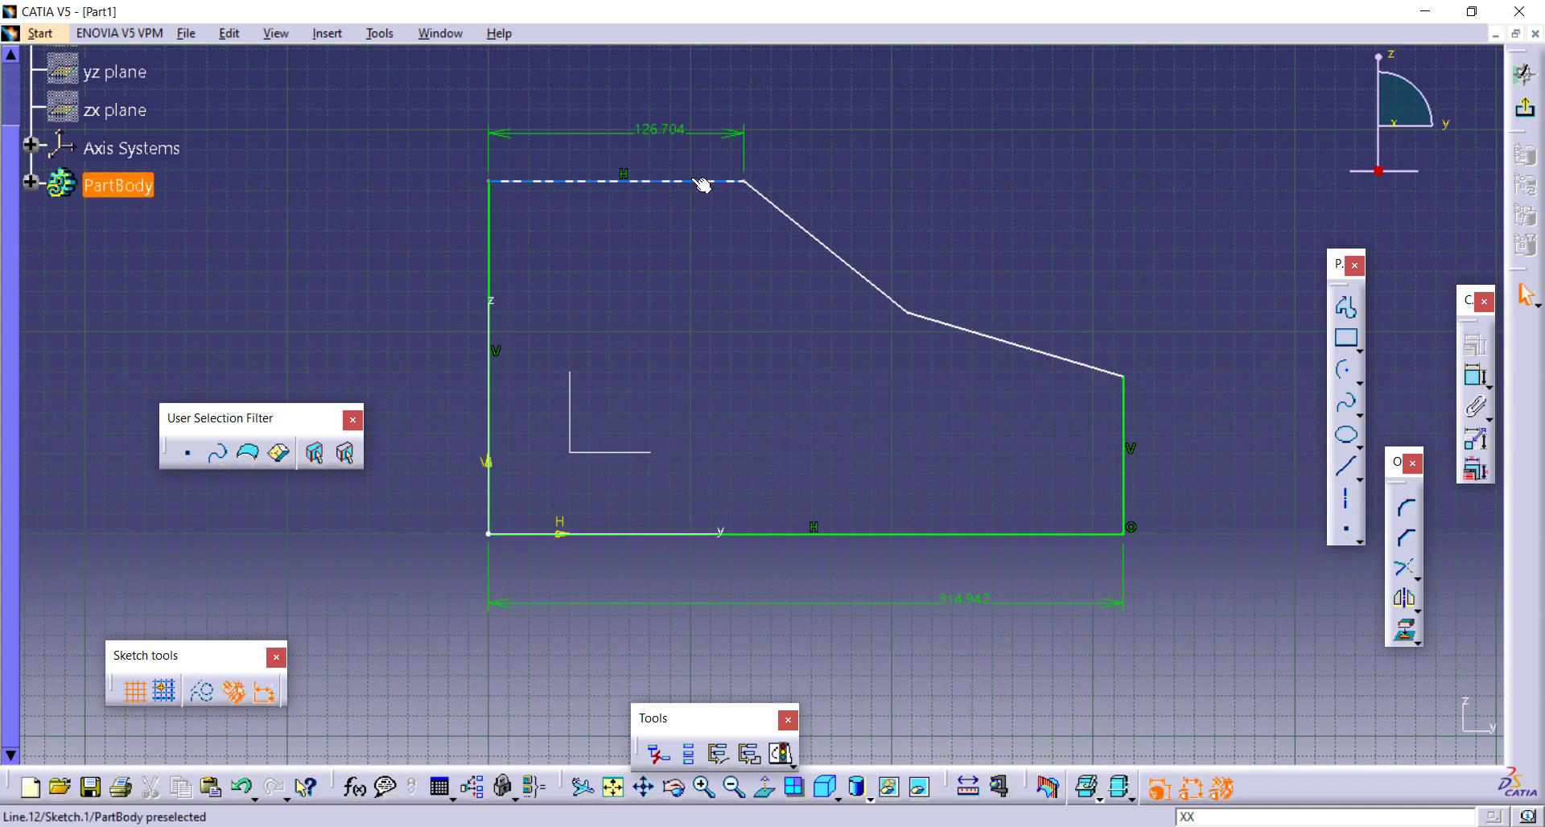
double_click(680, 131)
type("1")
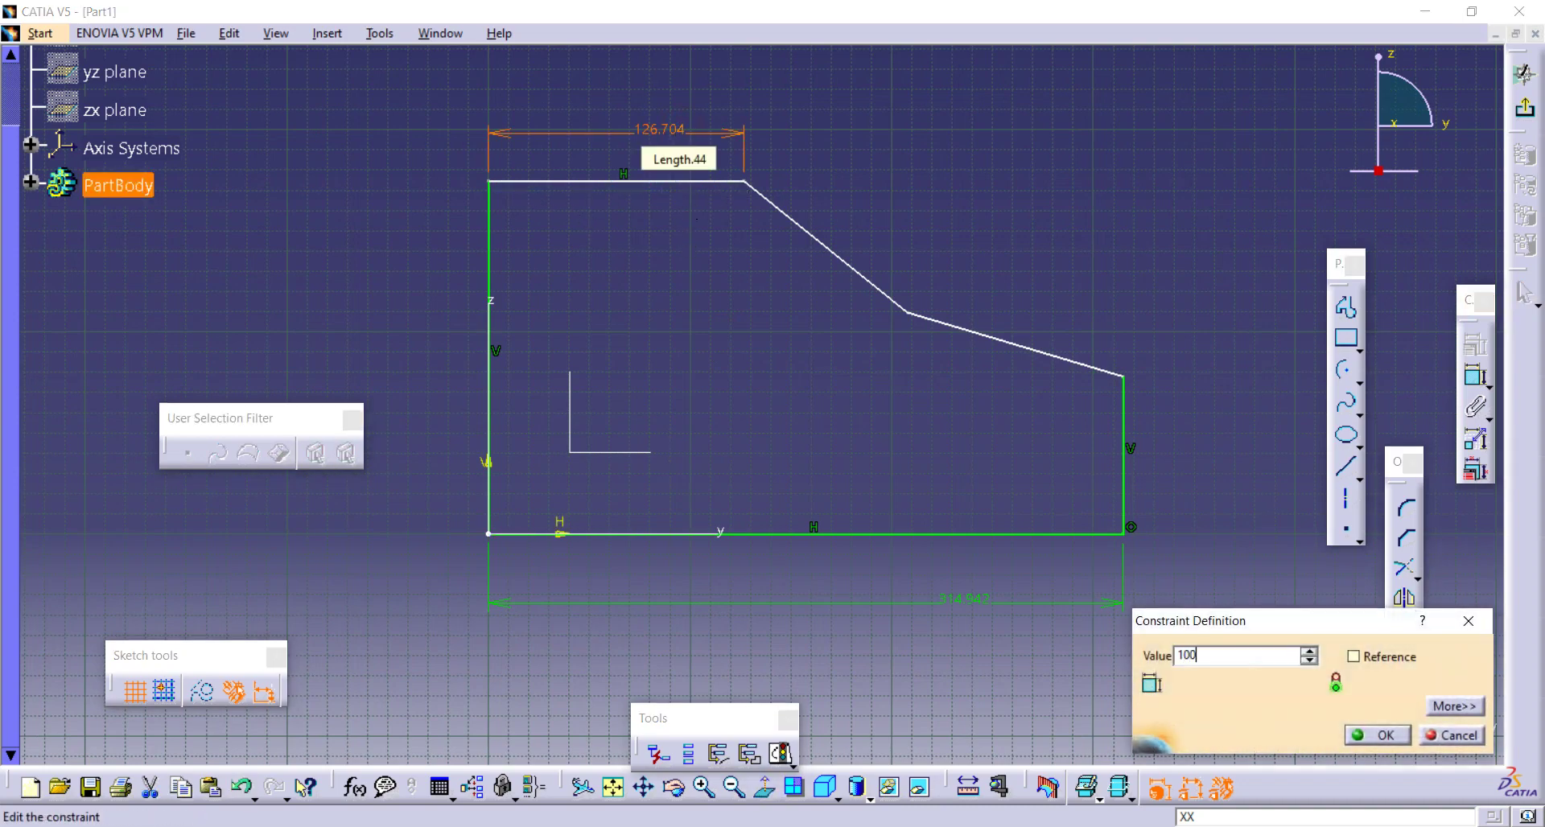
type("00")
key("Return")
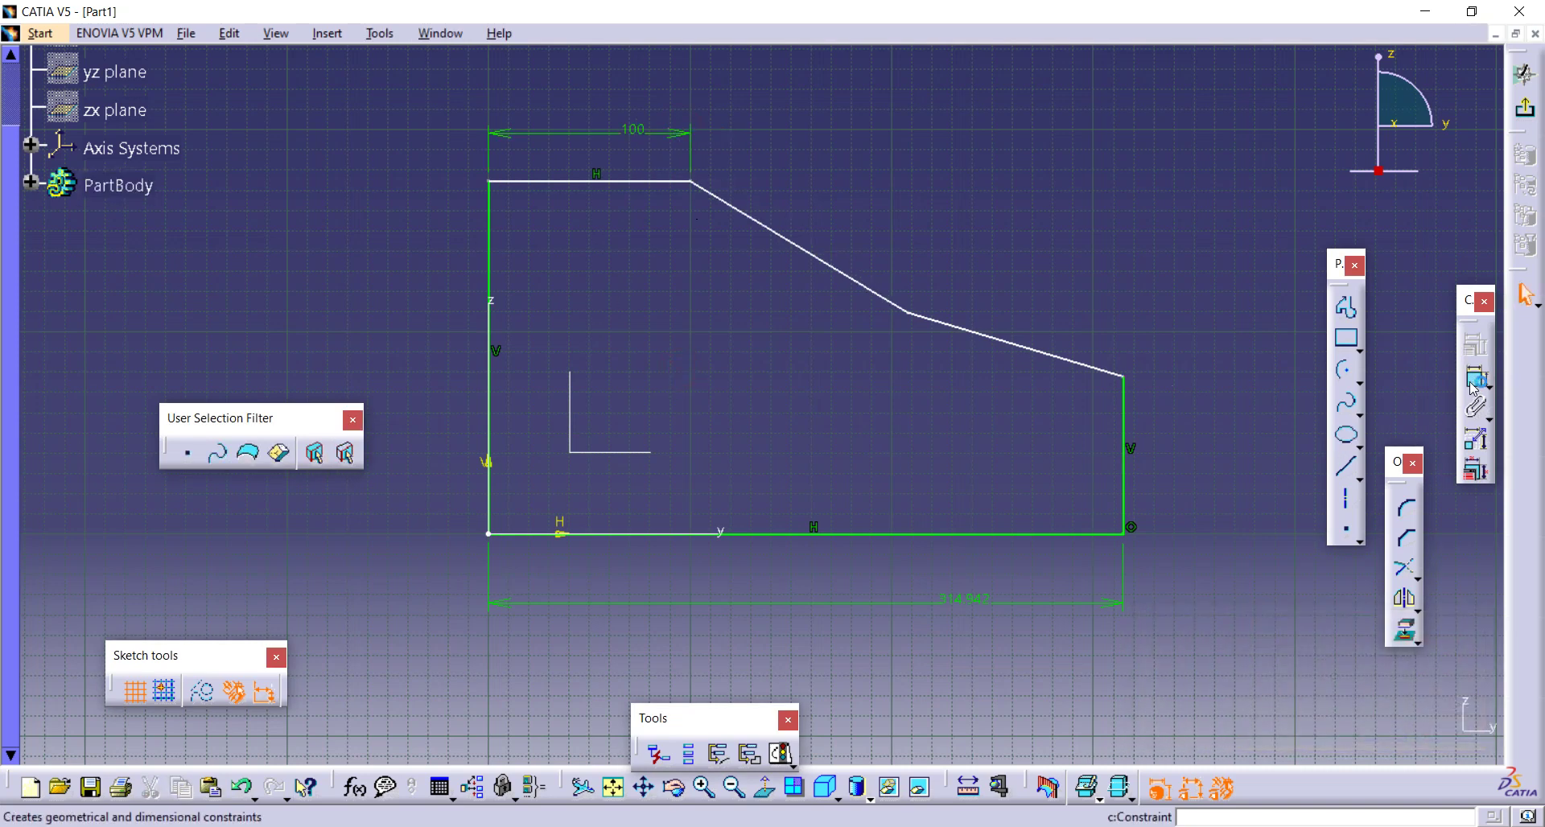
- Try dimensioning the length of the steeper sloping edge, and delete that dimension
left_click(1482, 382)
left_click(800, 248)
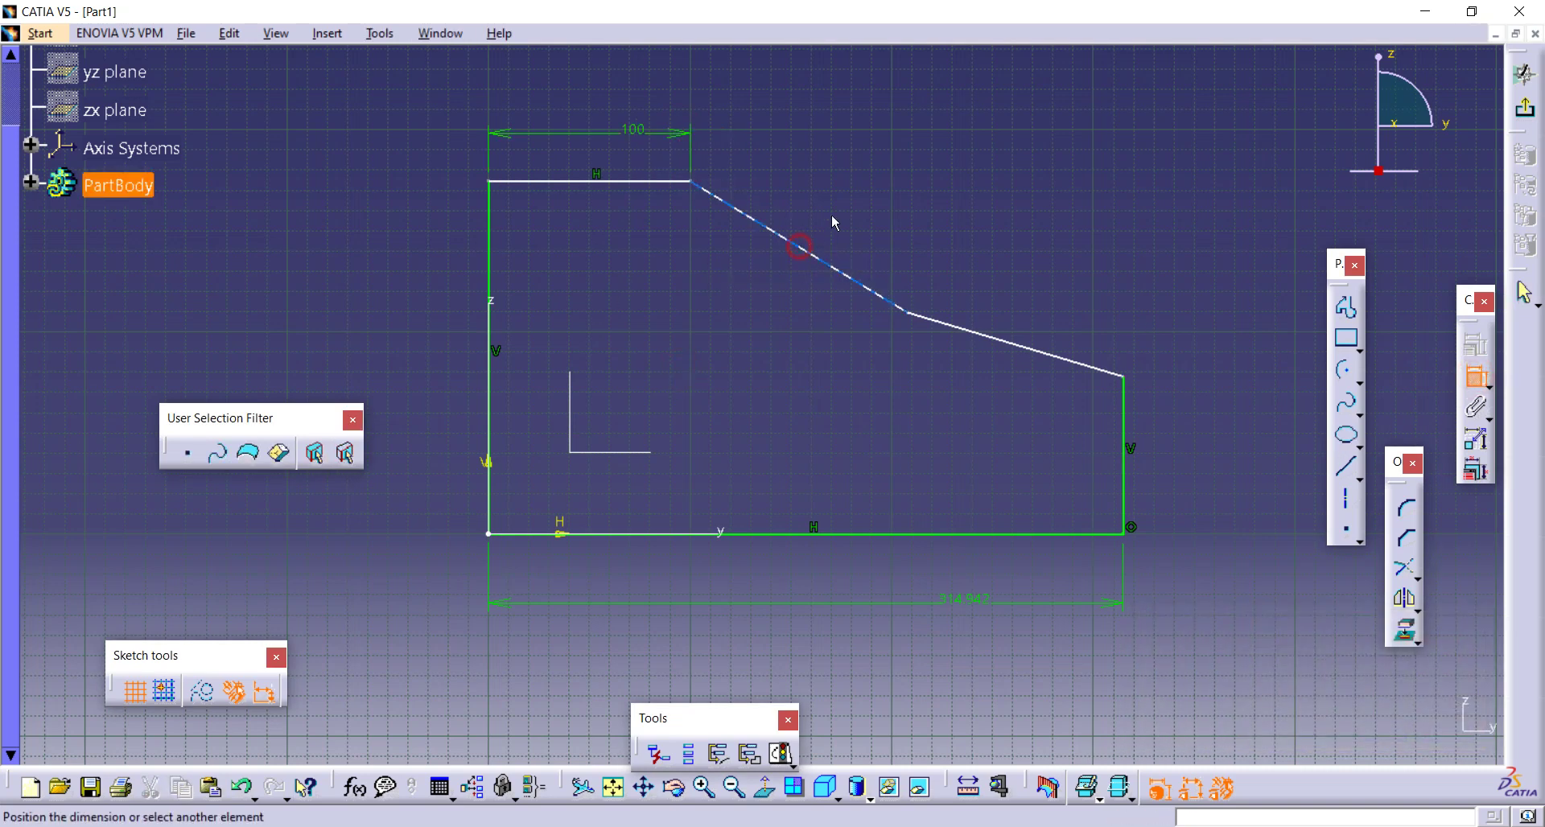
left_click(839, 211)
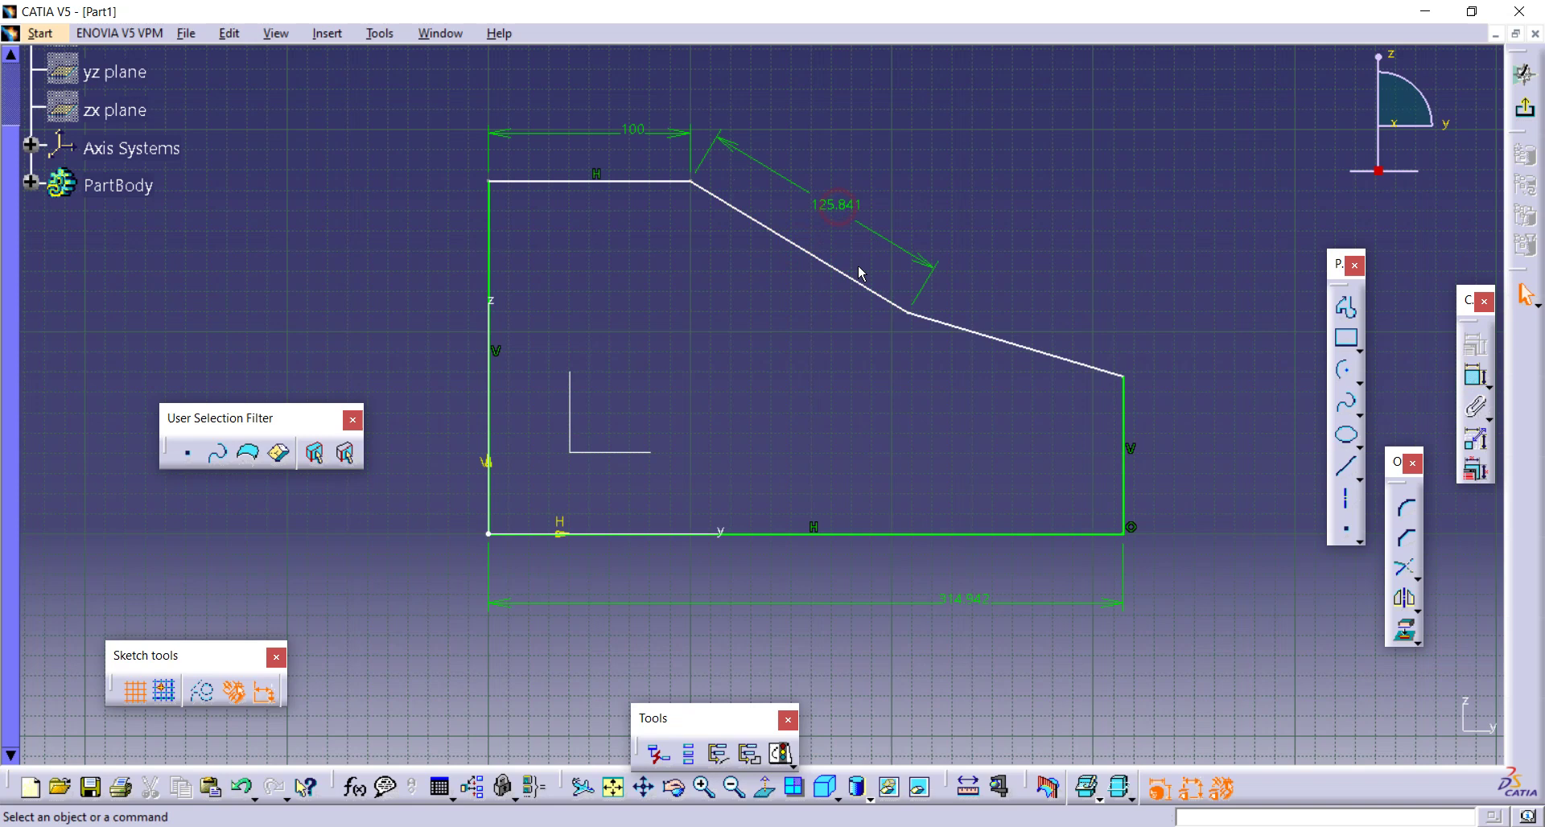
left_click(844, 209)
key("Delete")
- Dimension the inside angle between the top edge and the steeper sloping edge and set it to 145 degrees
left_click(1475, 376)
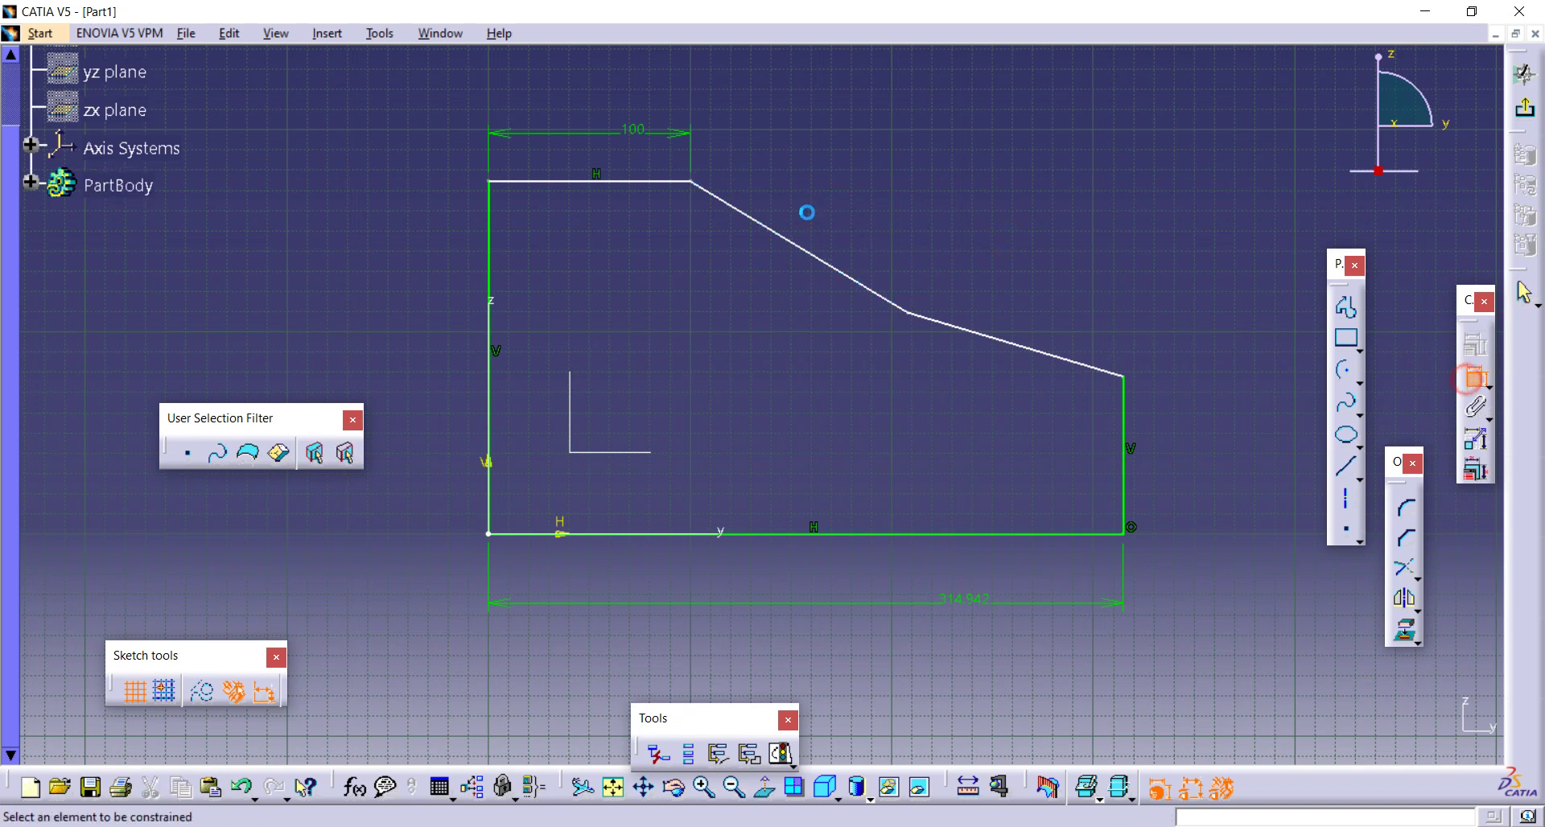
left_click(659, 182)
left_click(714, 197)
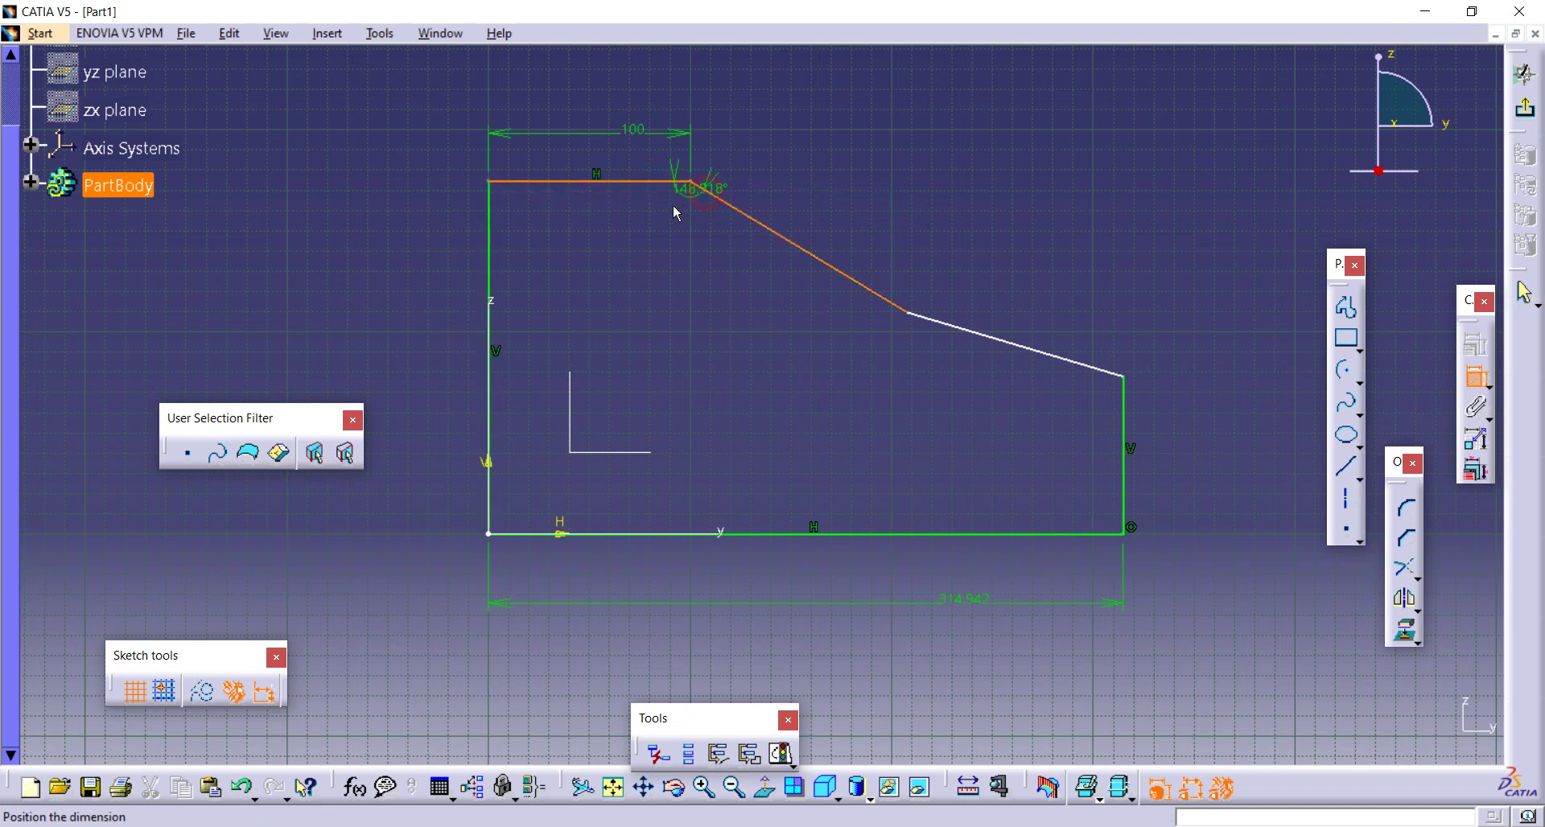
left_click(664, 228)
double_click(664, 227)
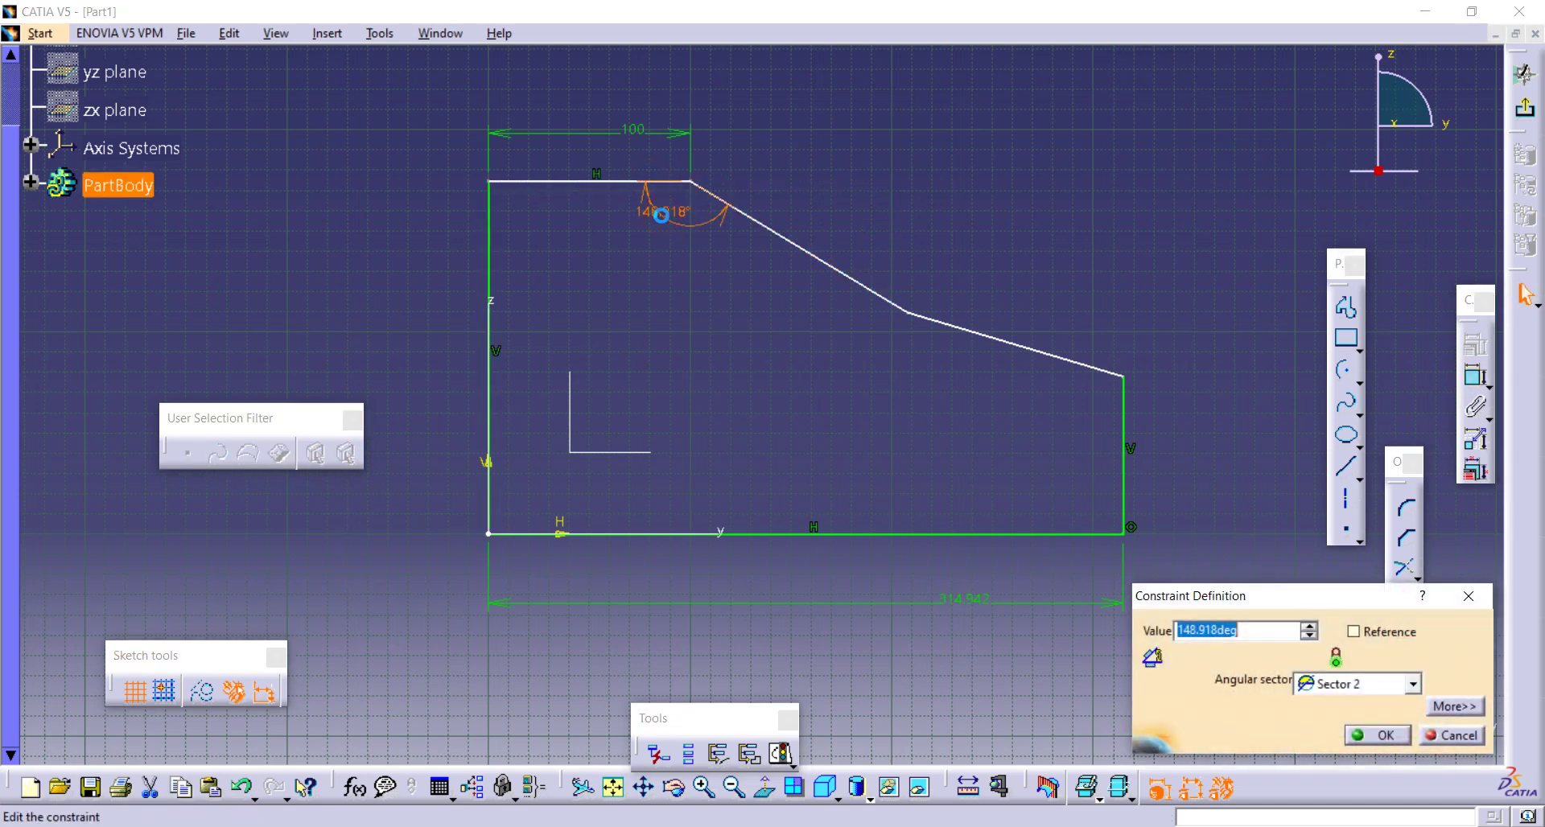
type("1")
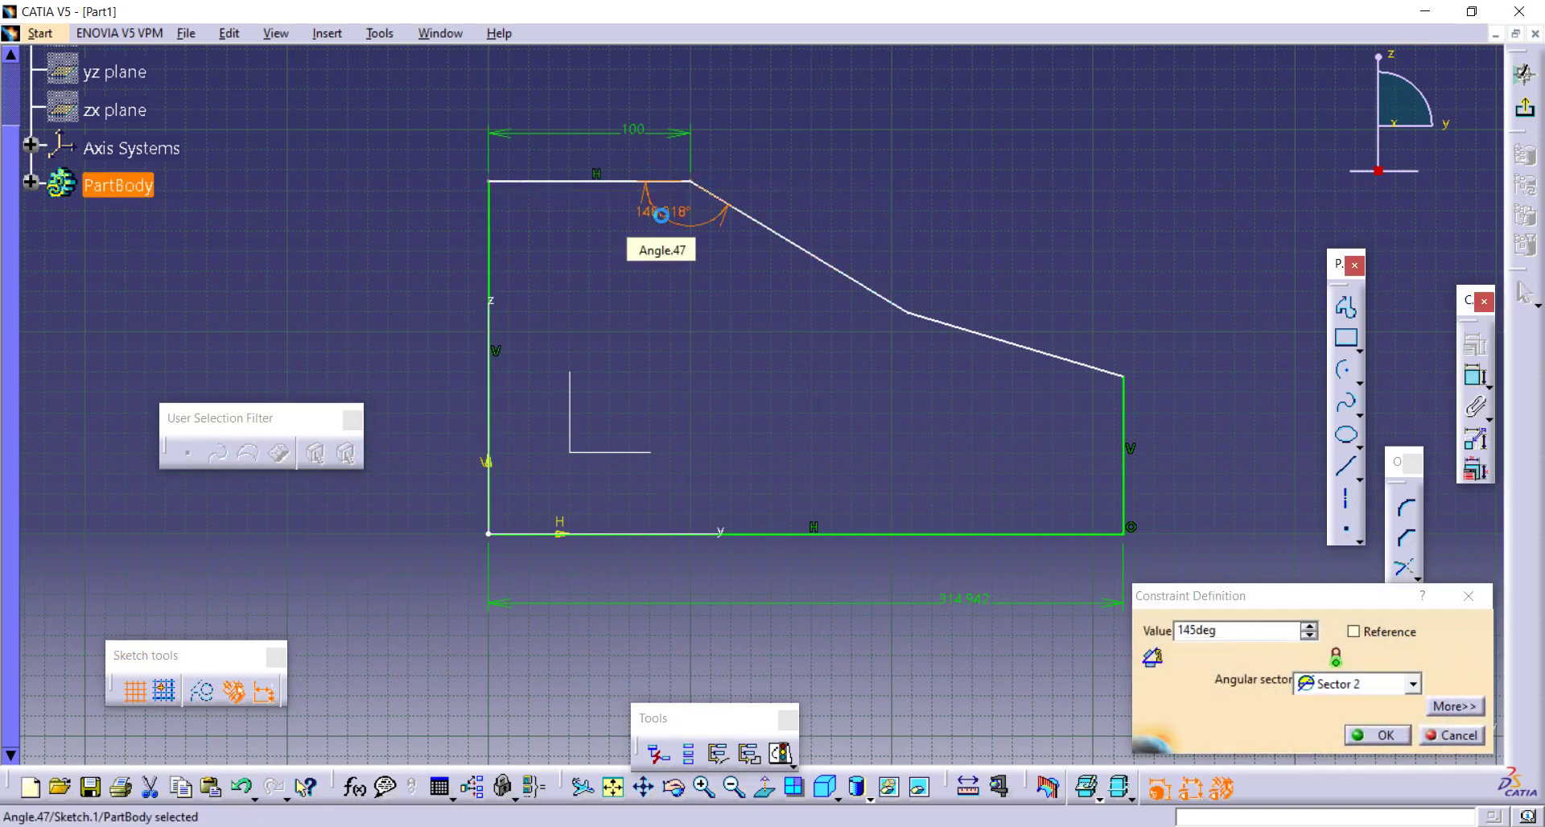
key("Return")
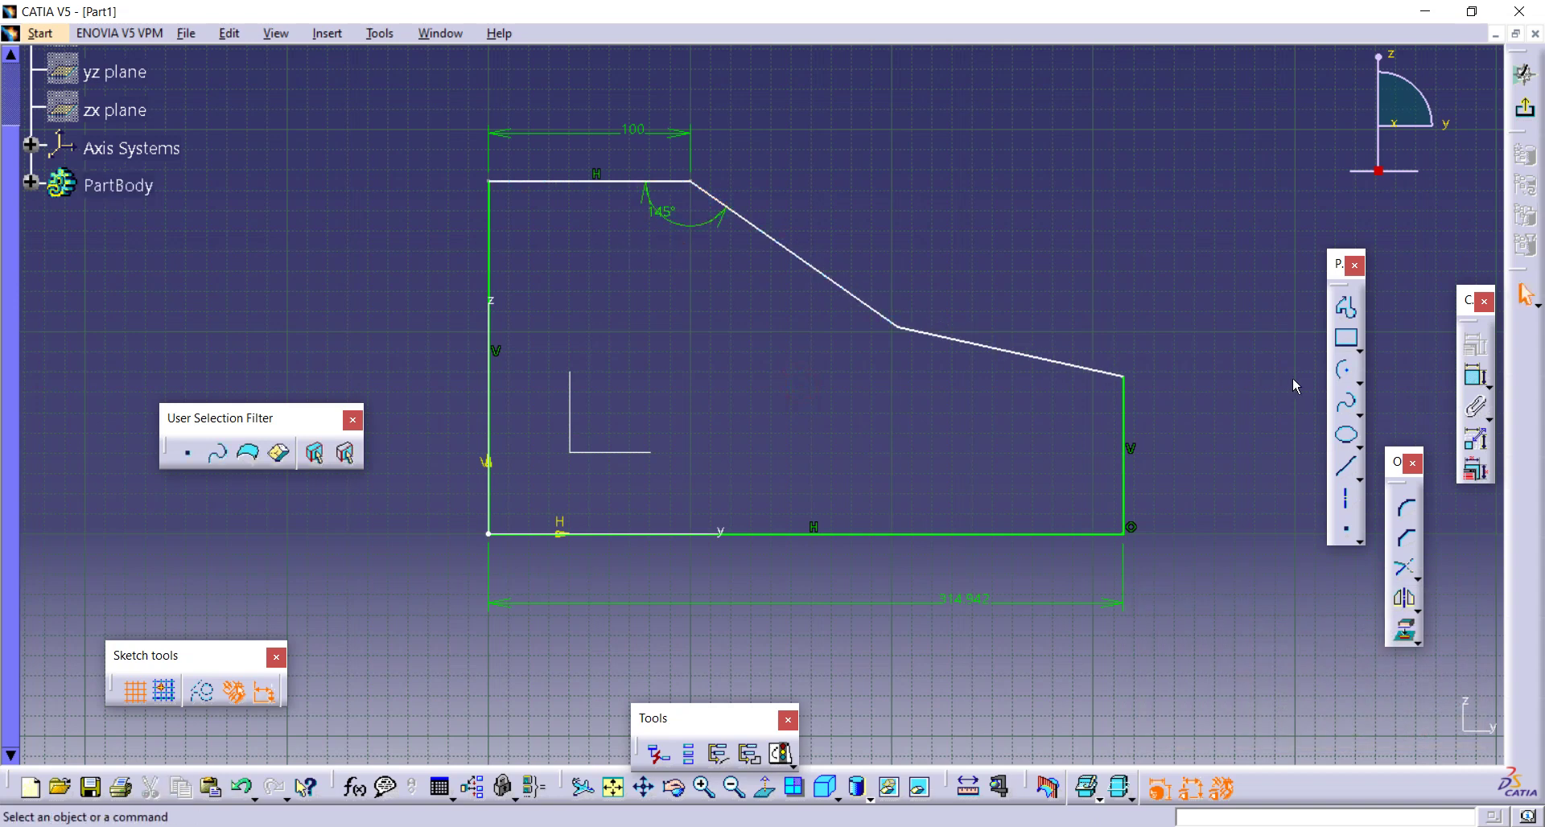
- Constrain the shallower sloping edge, between the steep slope and the right edge, to be horizontal
left_click(1475, 376)
left_click(1099, 379)
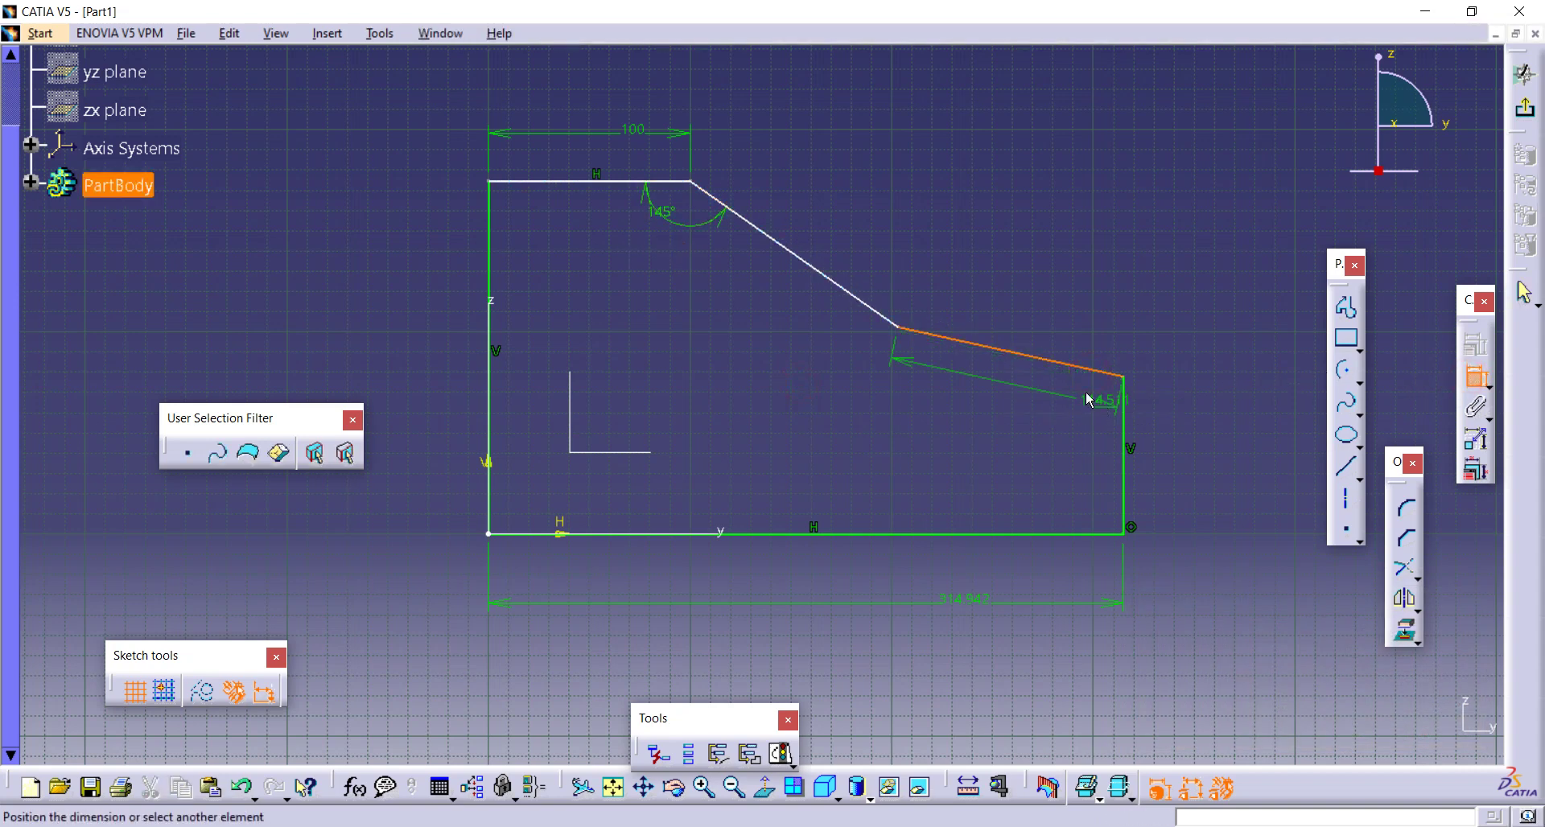
right_click(1017, 390)
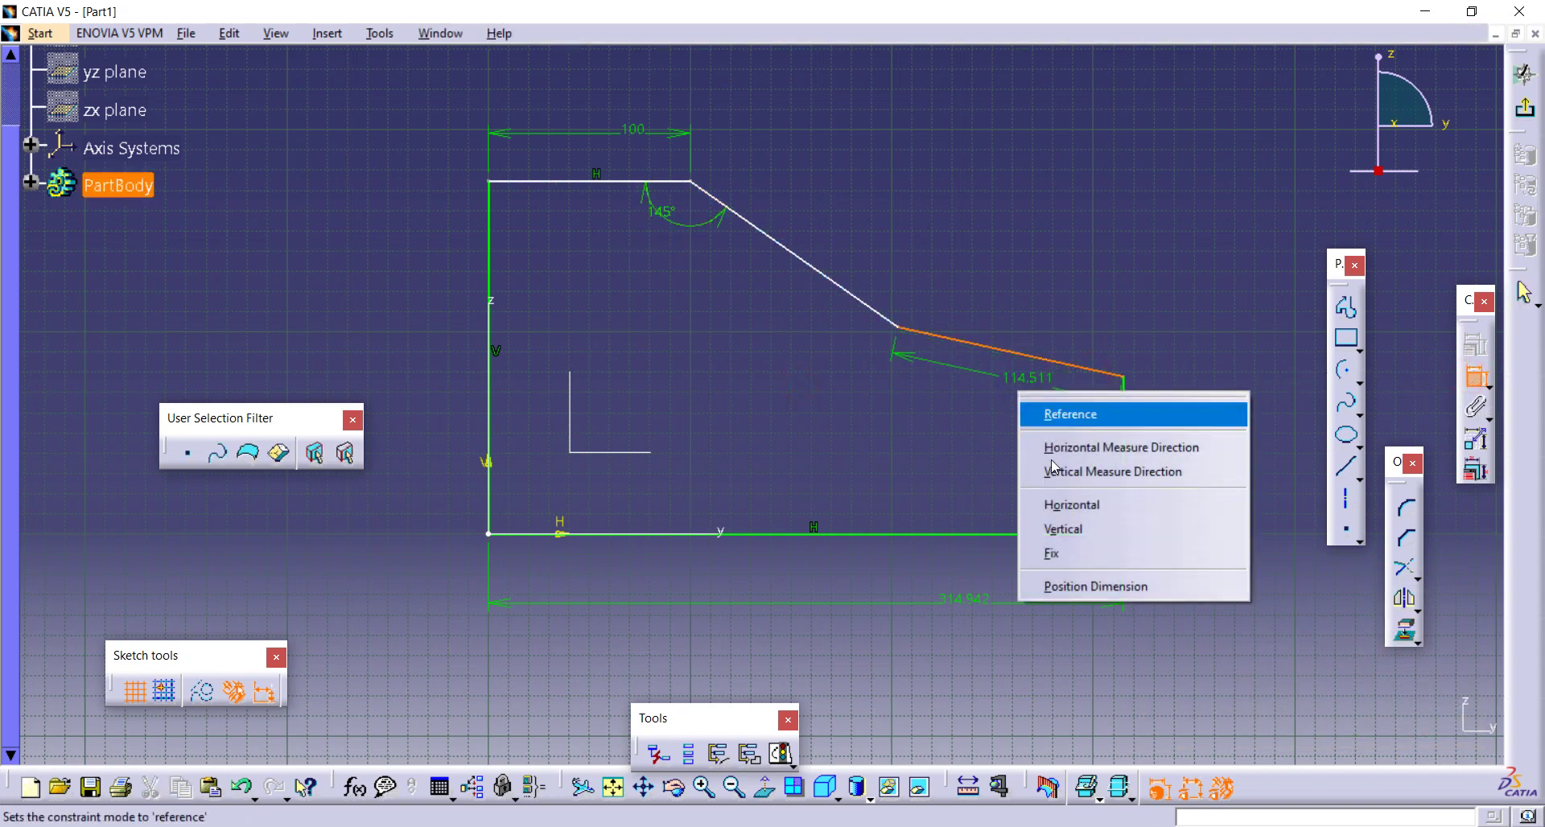
left_click(1071, 504)
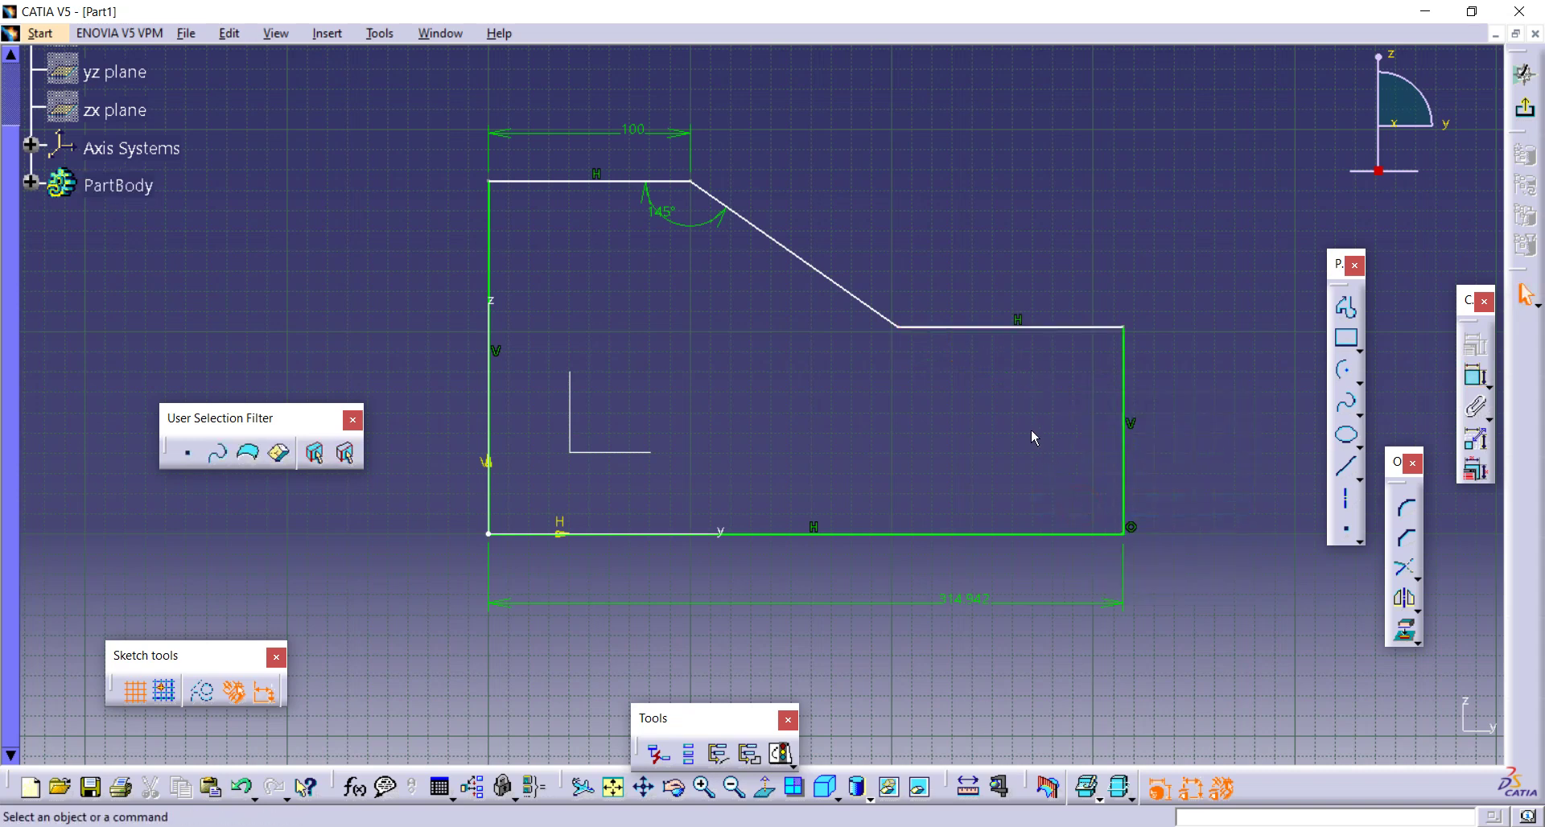
- Dimension the lower horizontal step edge beside the right edge and set its length to 100 mm
left_click(1475, 376)
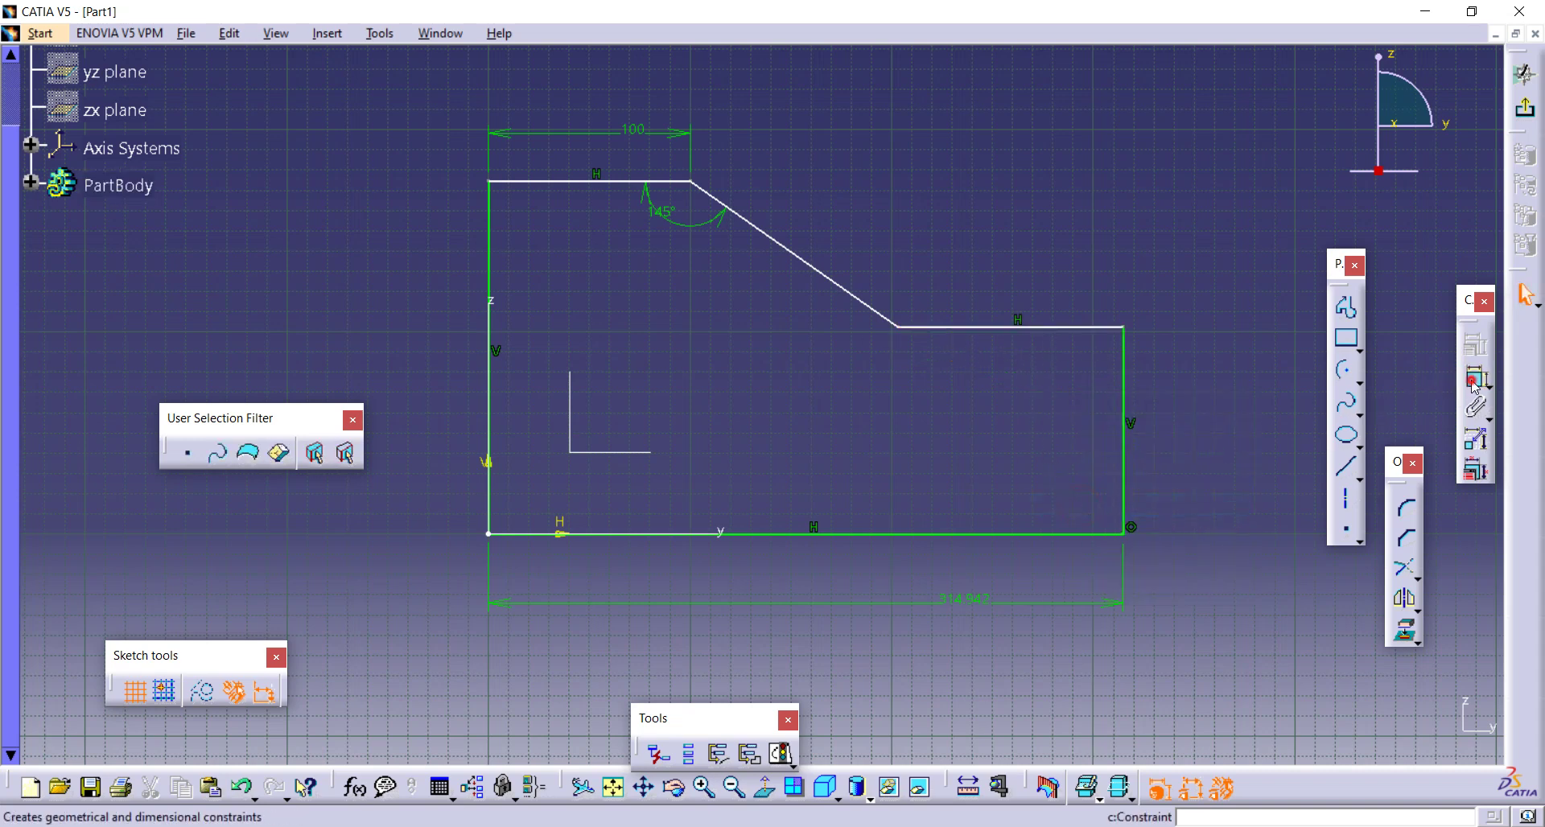
left_click(973, 327)
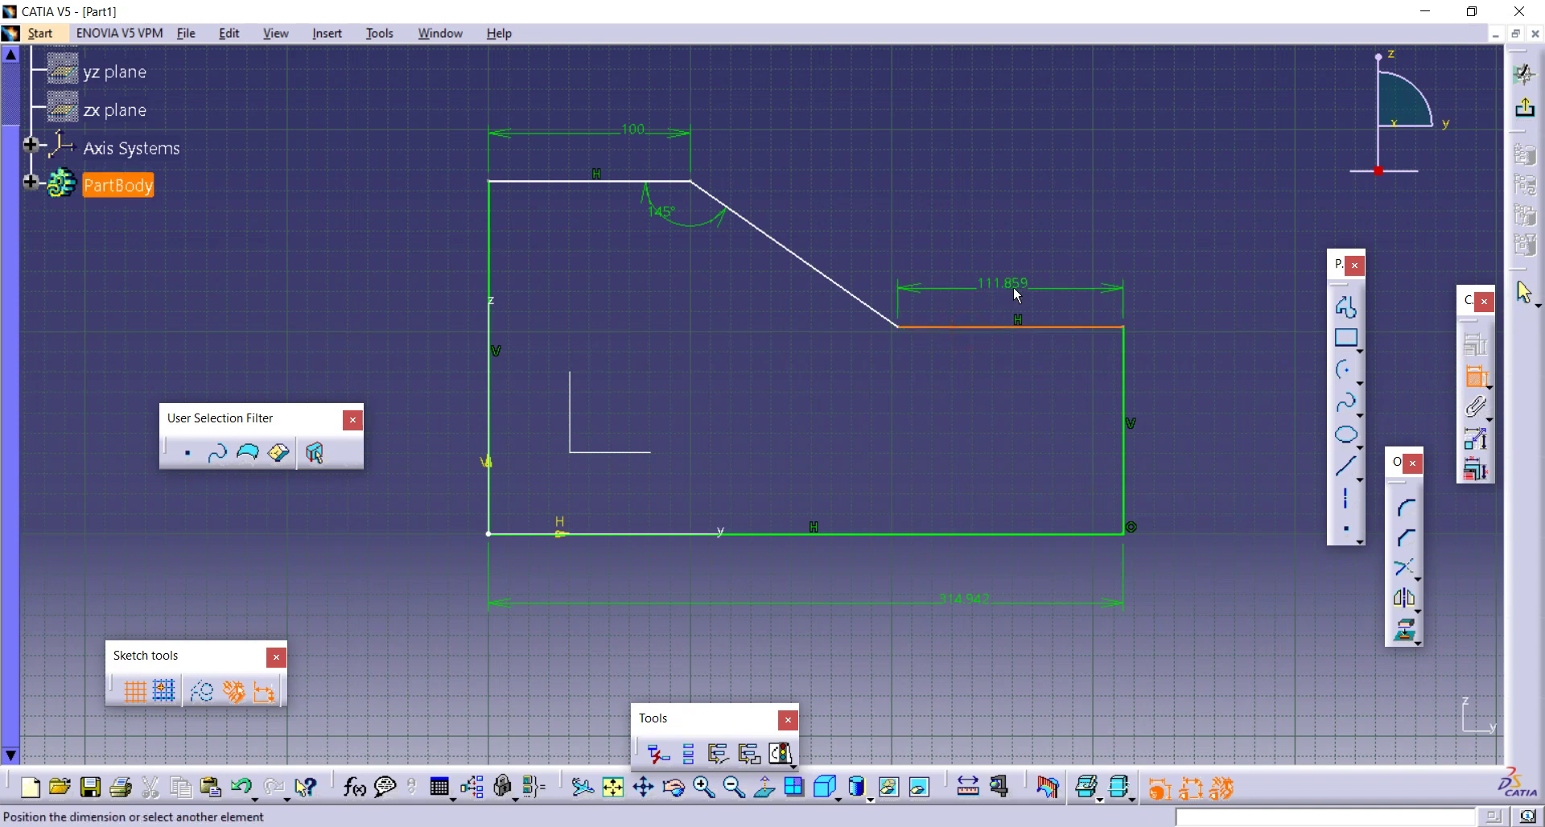
left_click(1015, 283)
double_click(1018, 282)
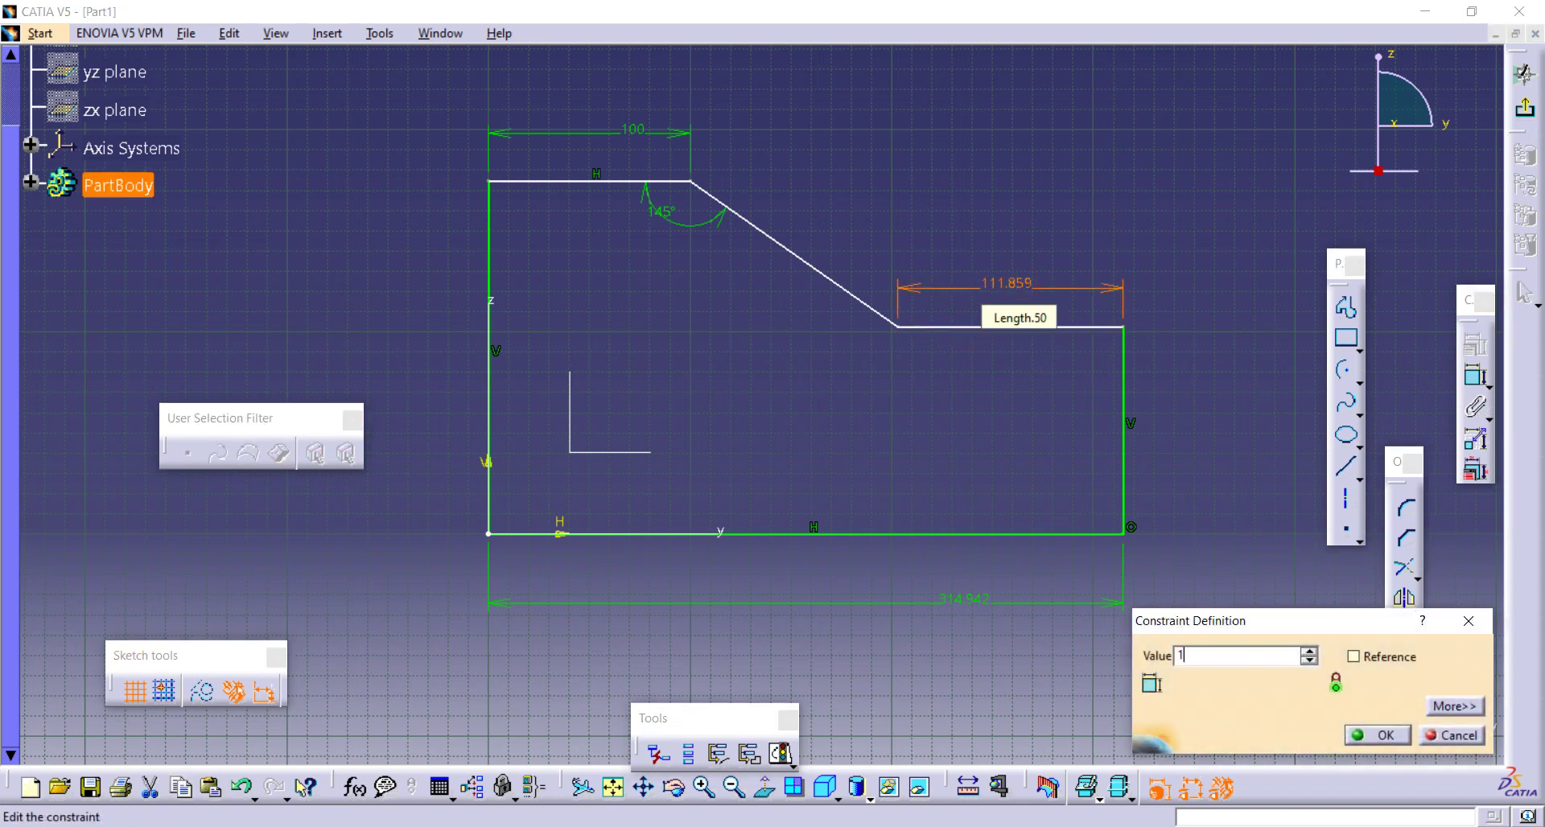
key("Return")
left_click(1034, 224)
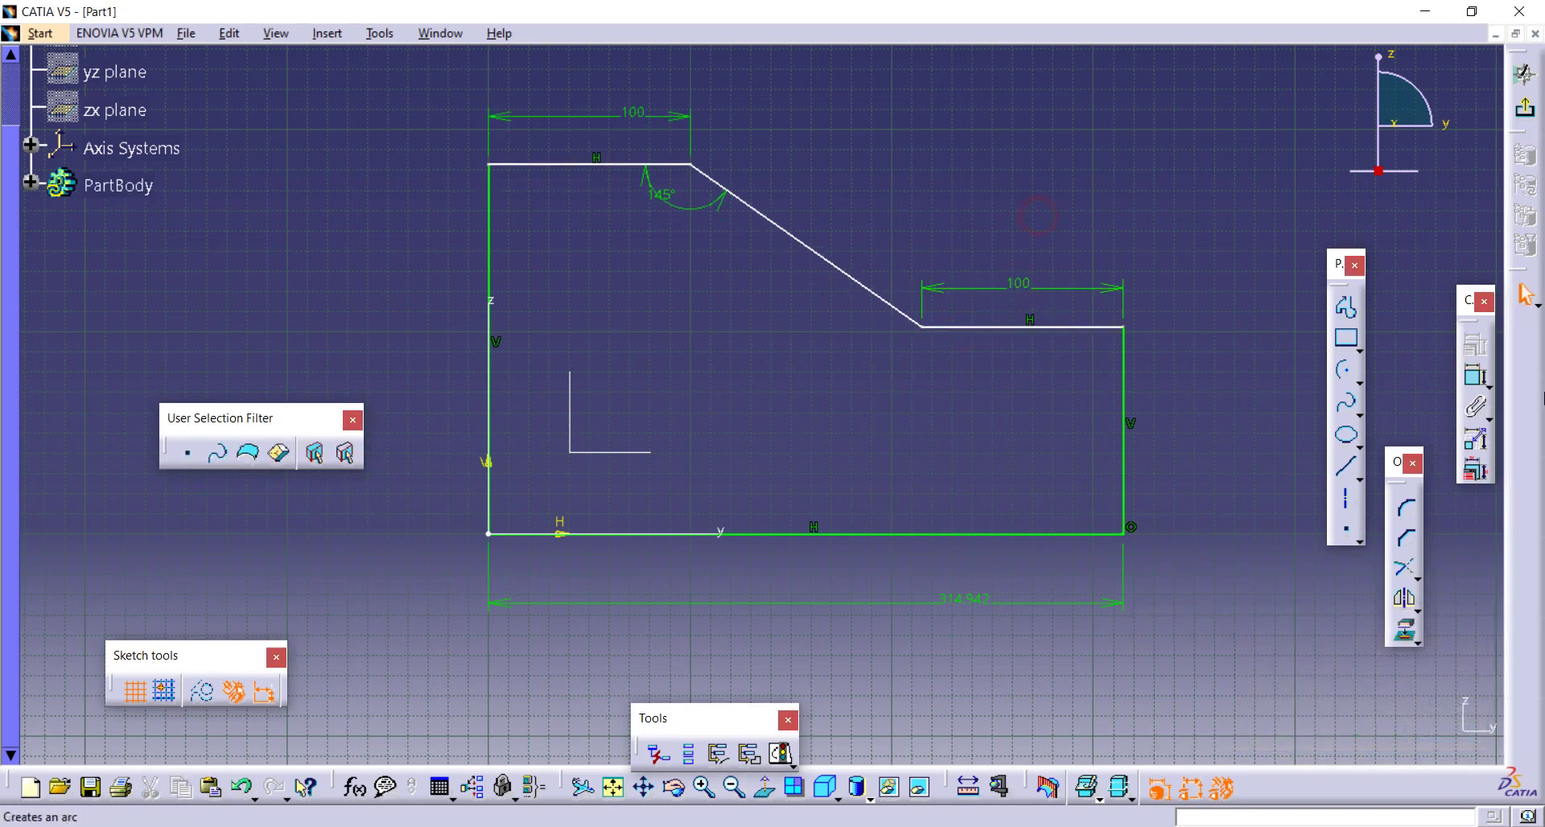
- Try dimensioning the length of the sloping edge between the two horizontal edges, and delete that dimension
left_click(1481, 379)
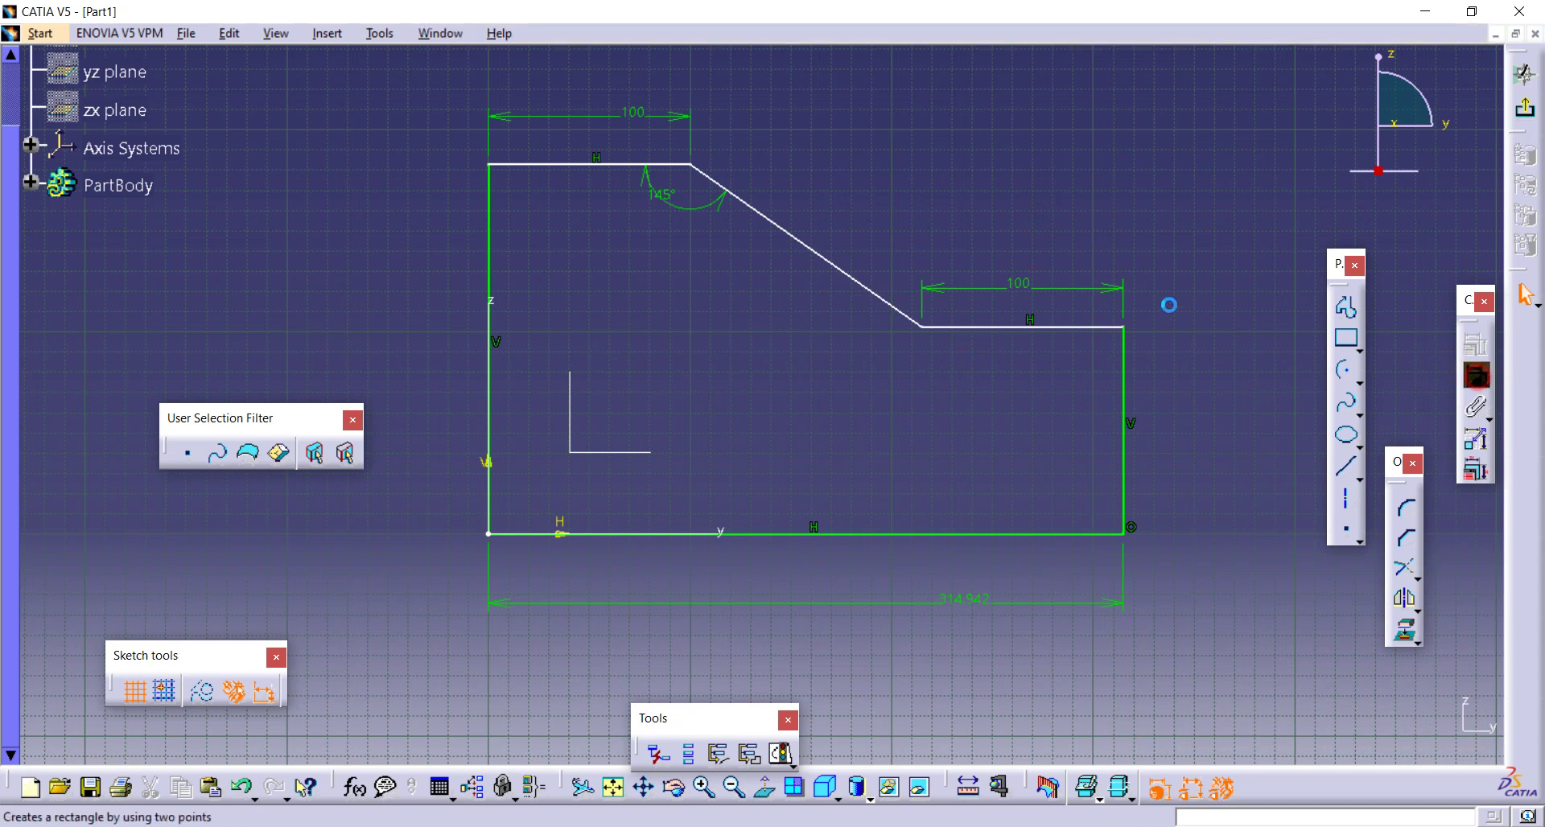
left_click(879, 296)
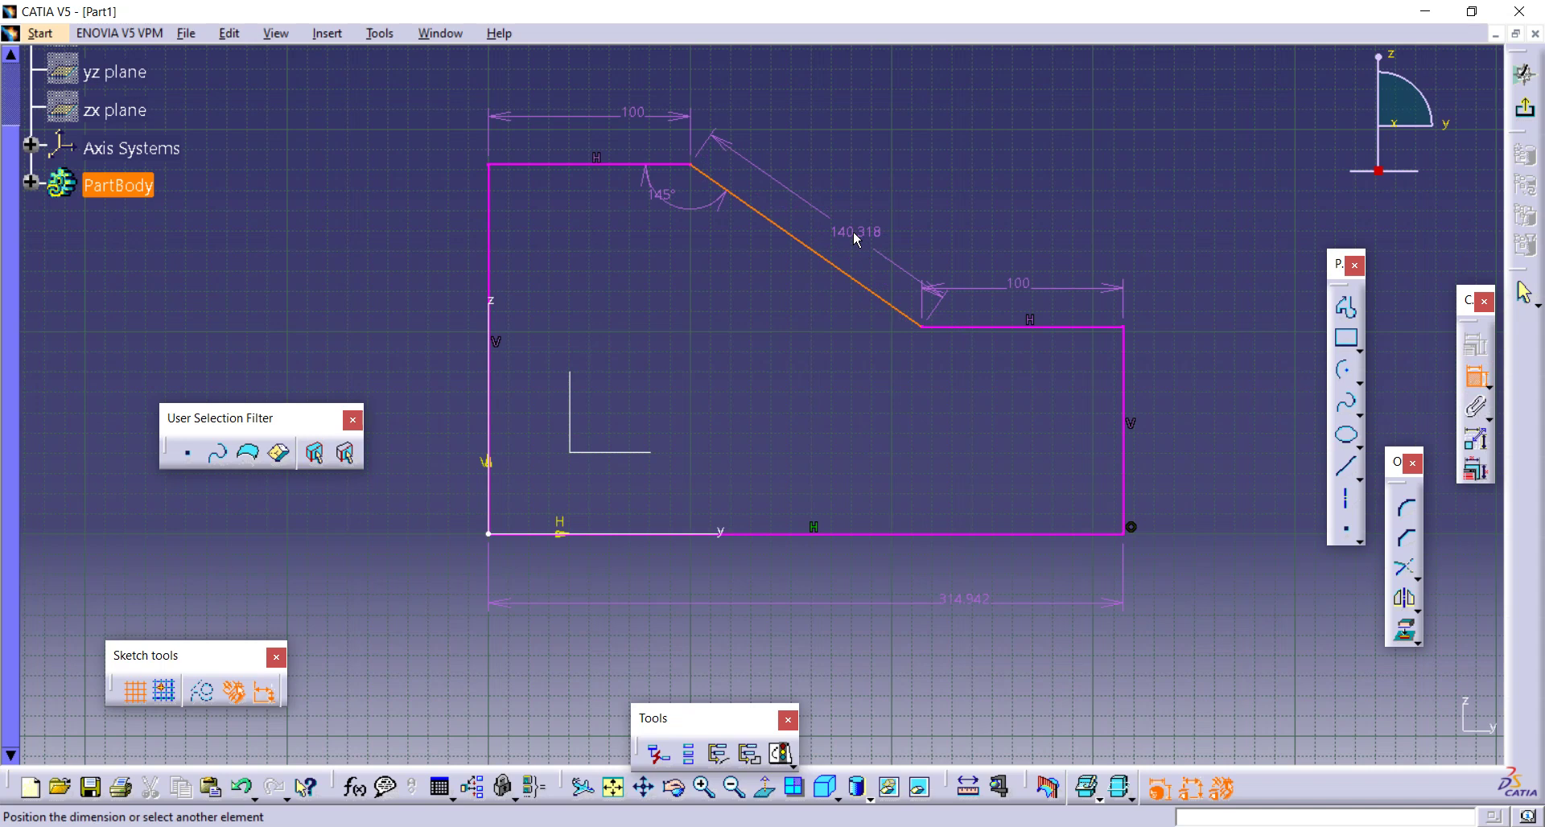
left_click(855, 237)
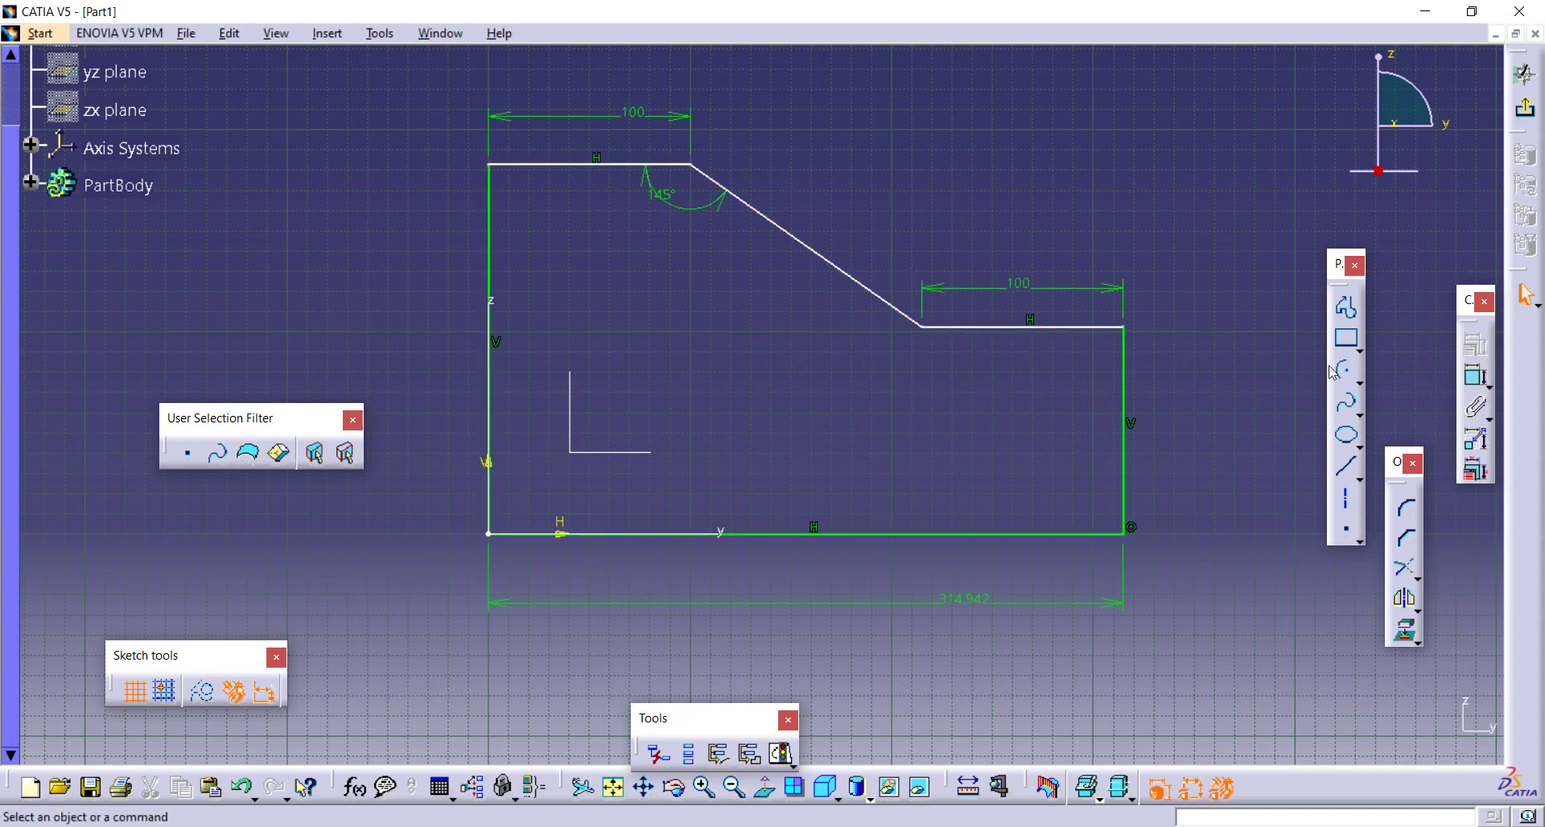
left_click(1472, 375)
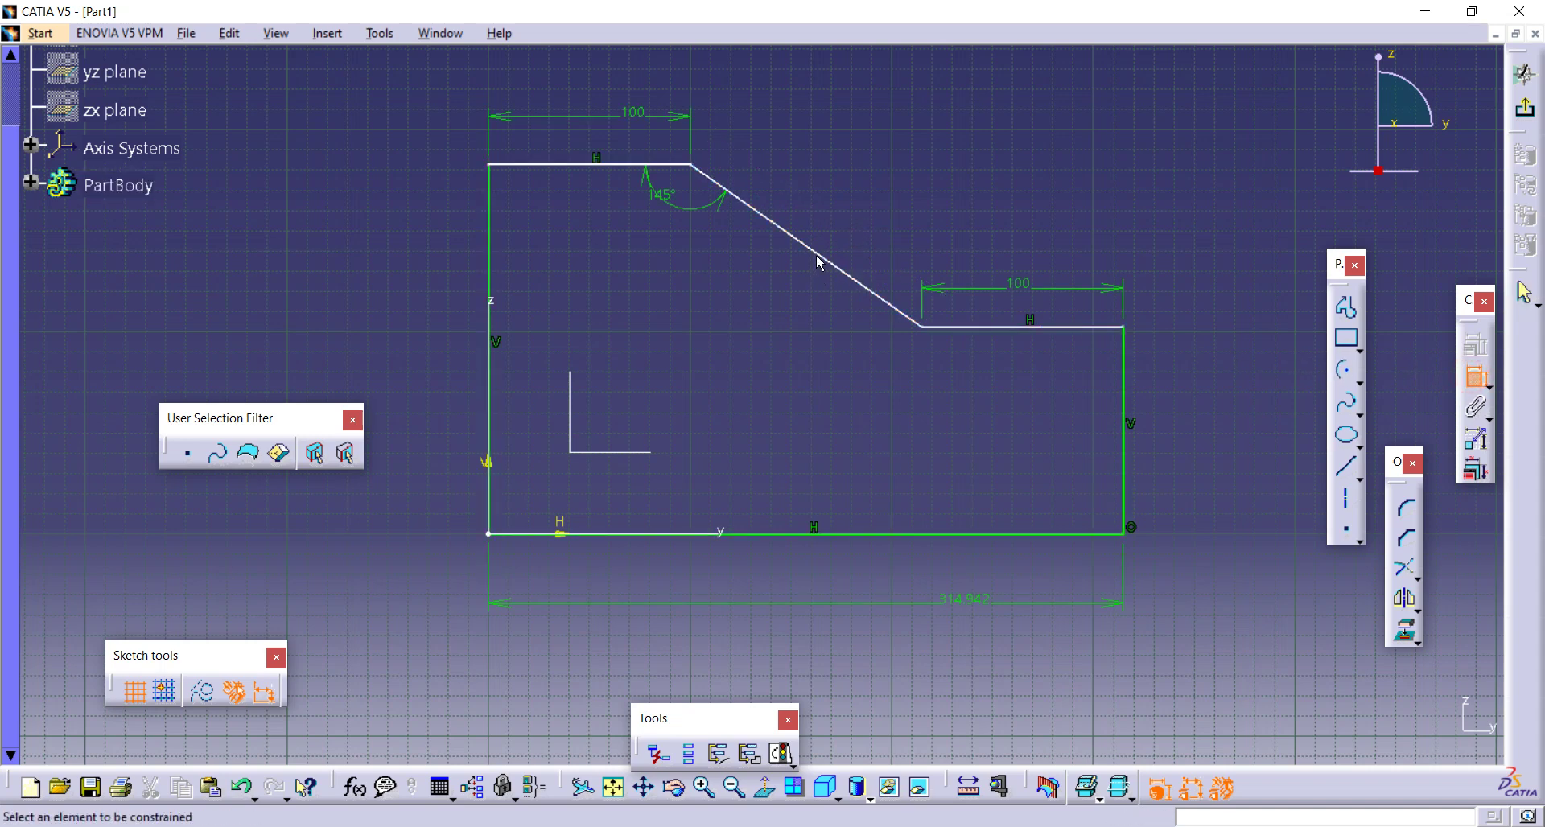
left_click(817, 254)
left_click(854, 206)
left_click(844, 201)
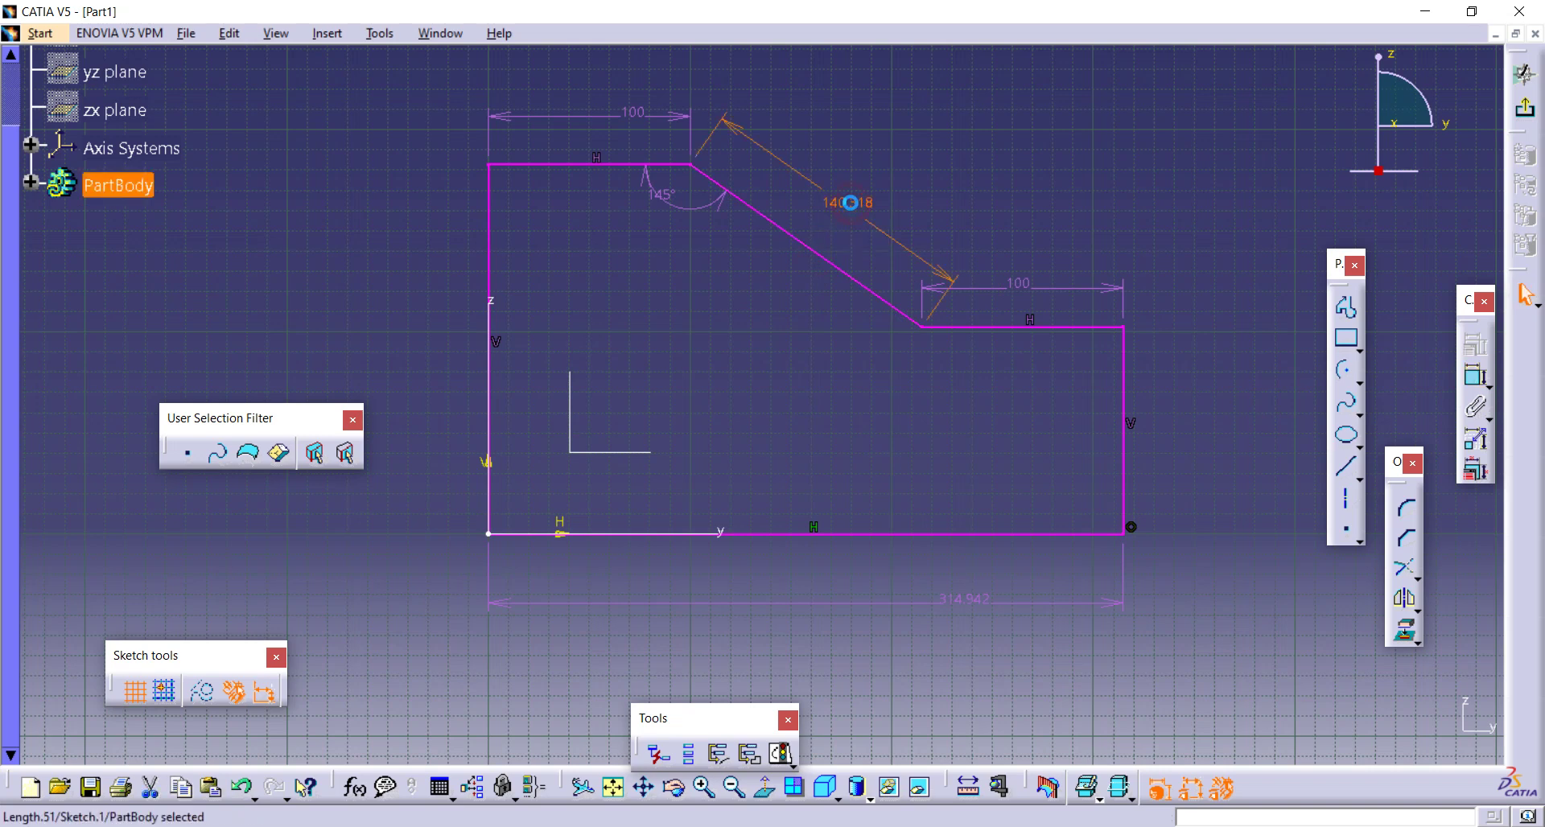
key("Delete")
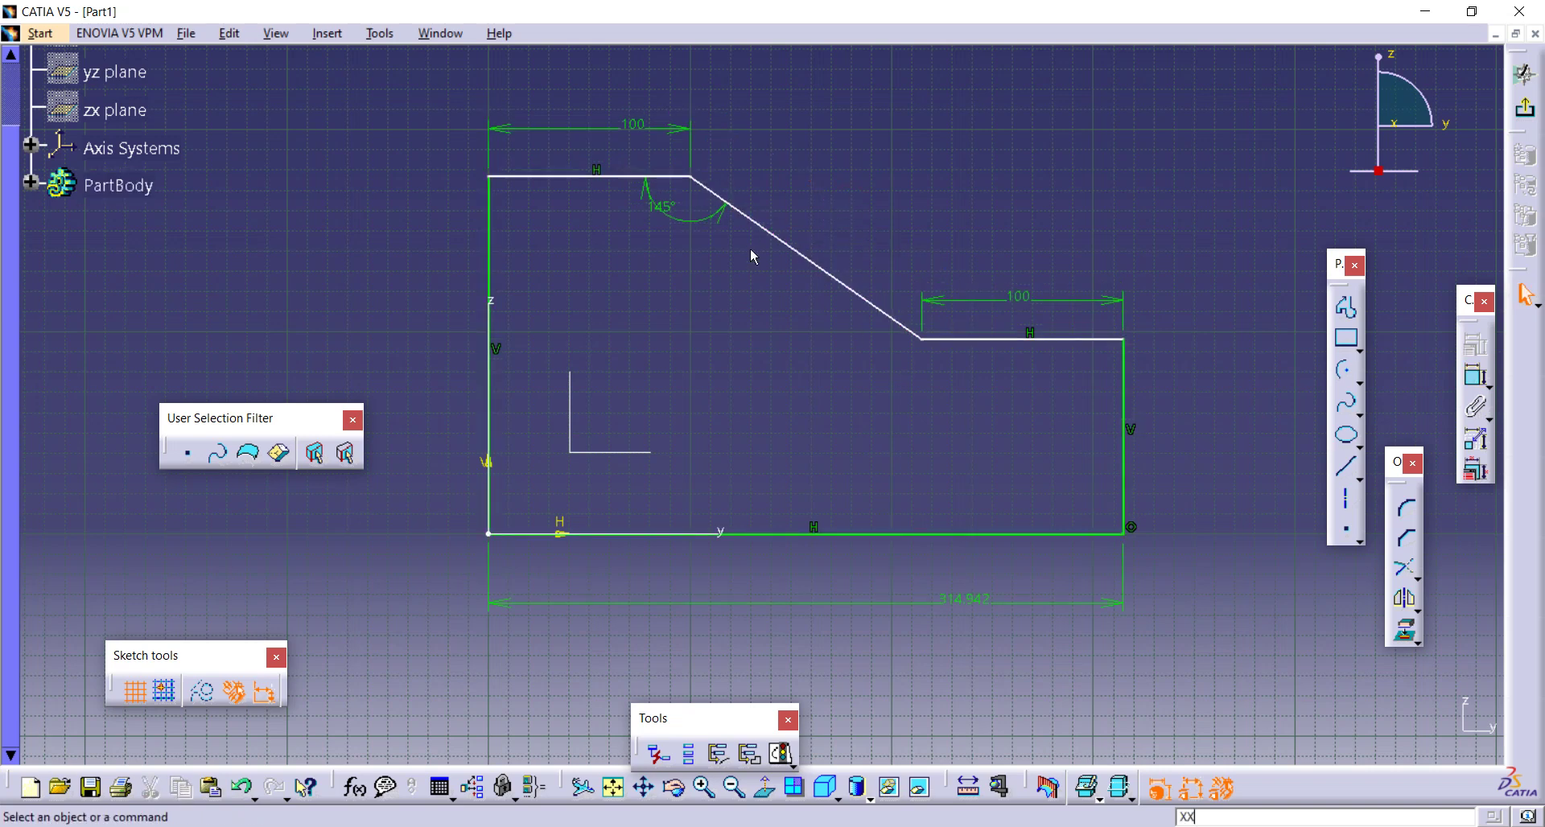
- Dimension the left vertical edge of the profile and set its length to 170 mm
left_click(1477, 377)
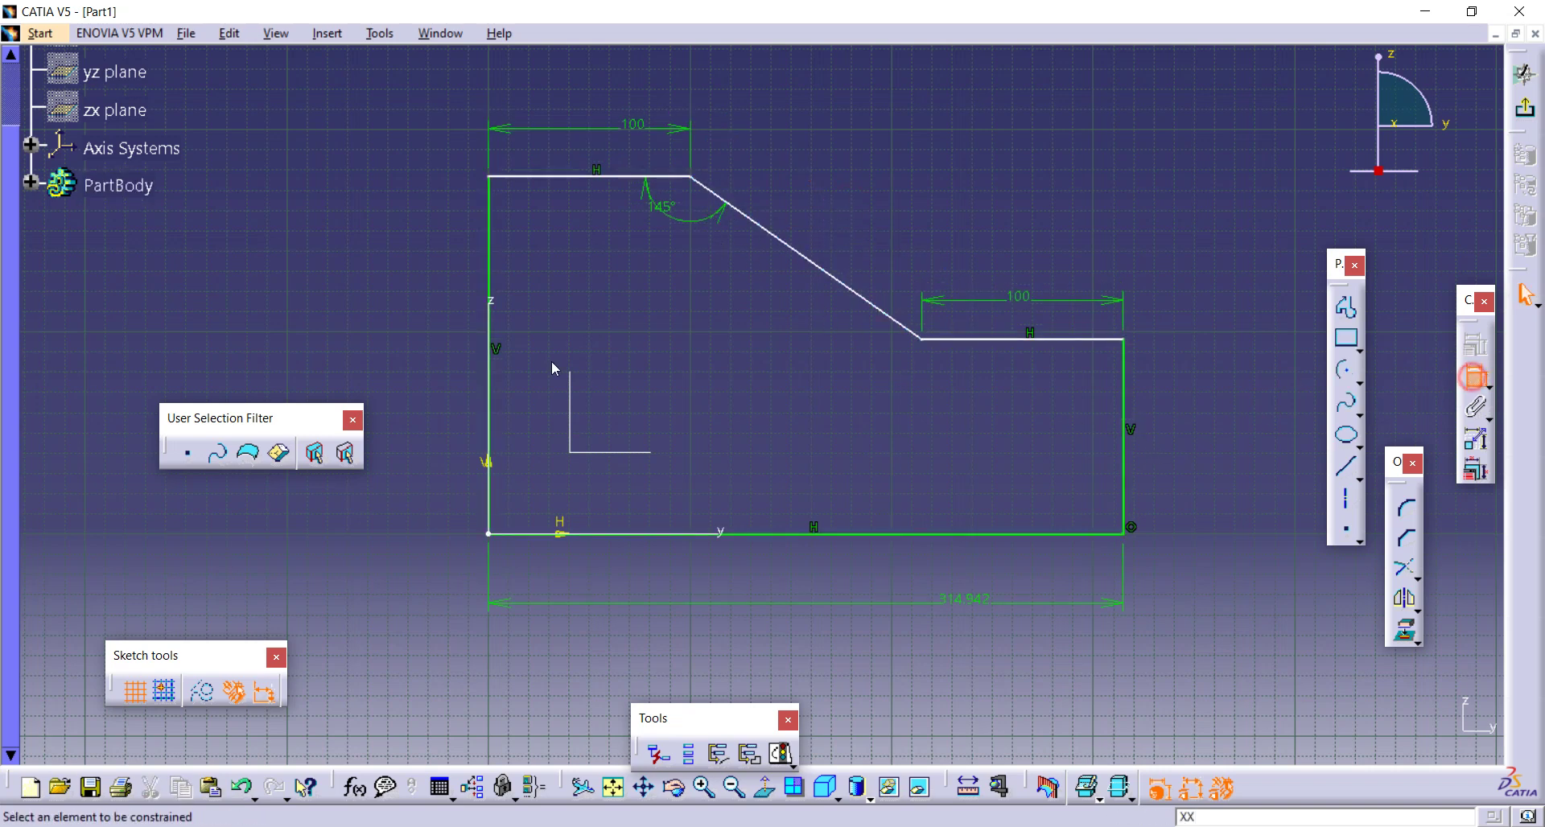
left_click(494, 264)
left_click(433, 284)
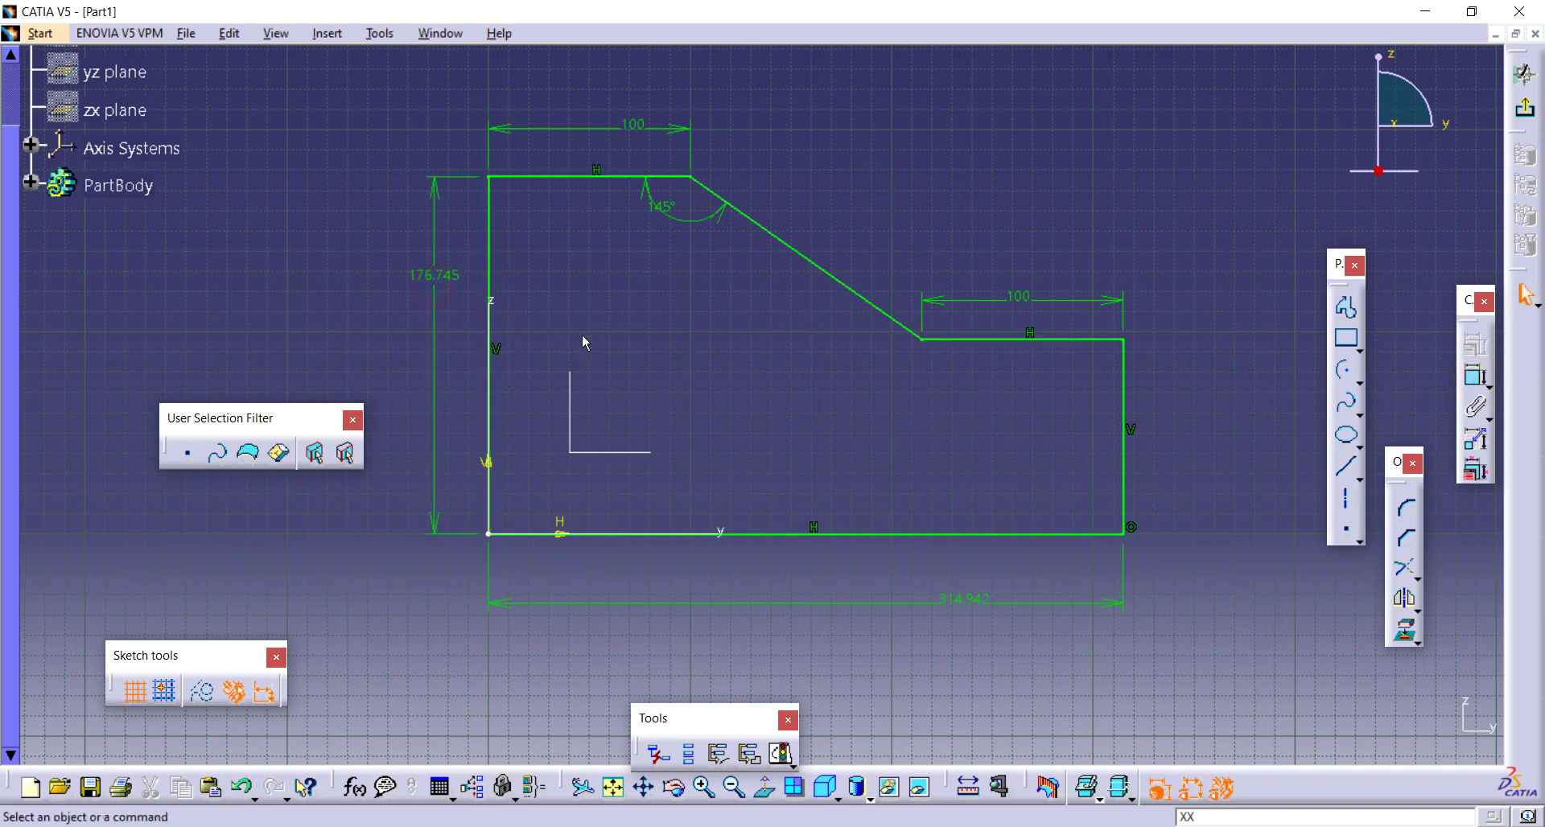
left_click(583, 177)
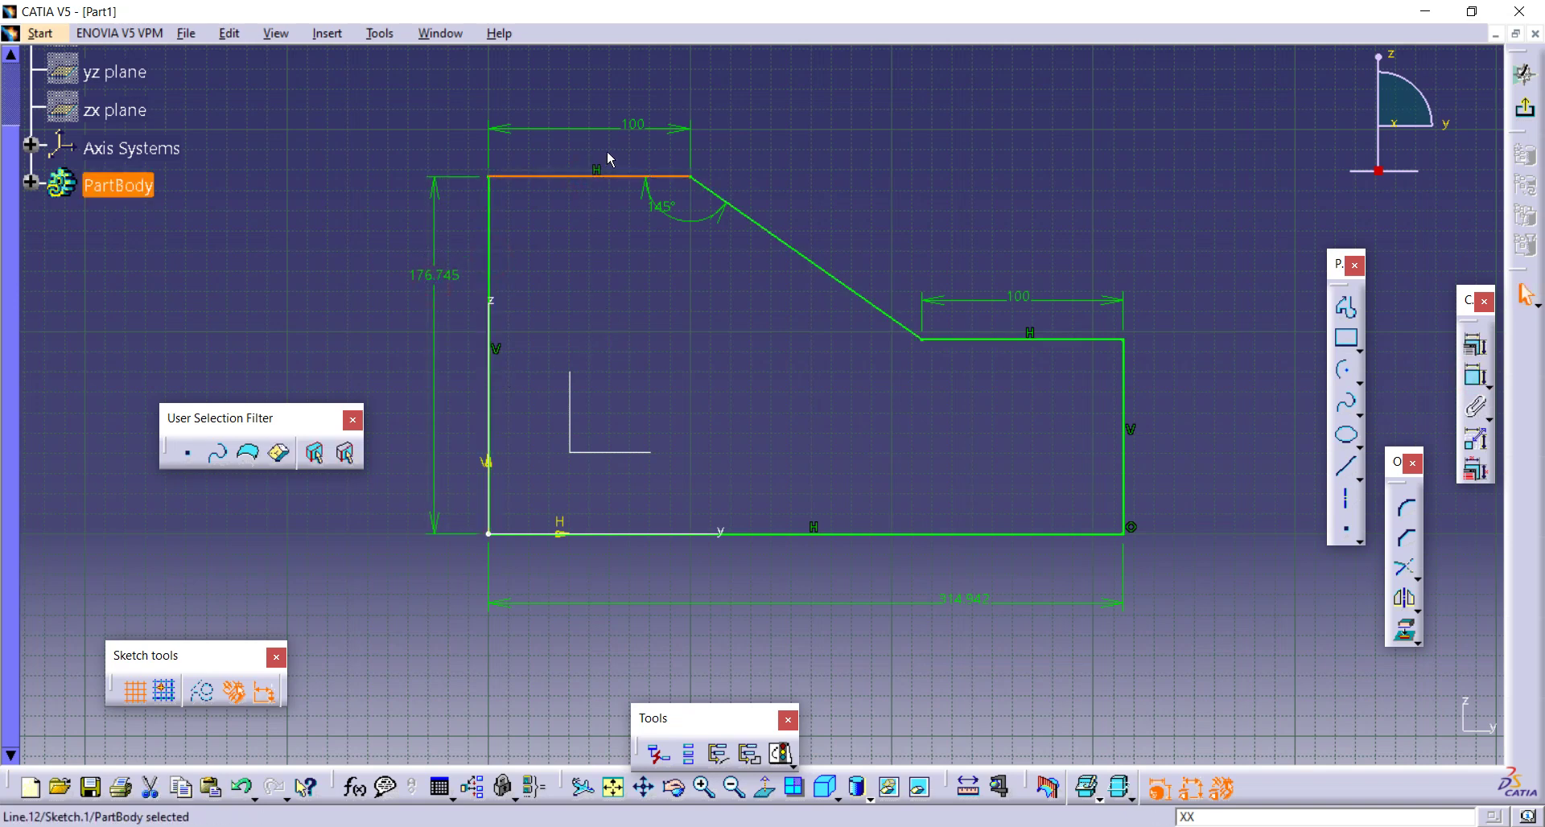
double_click(448, 279)
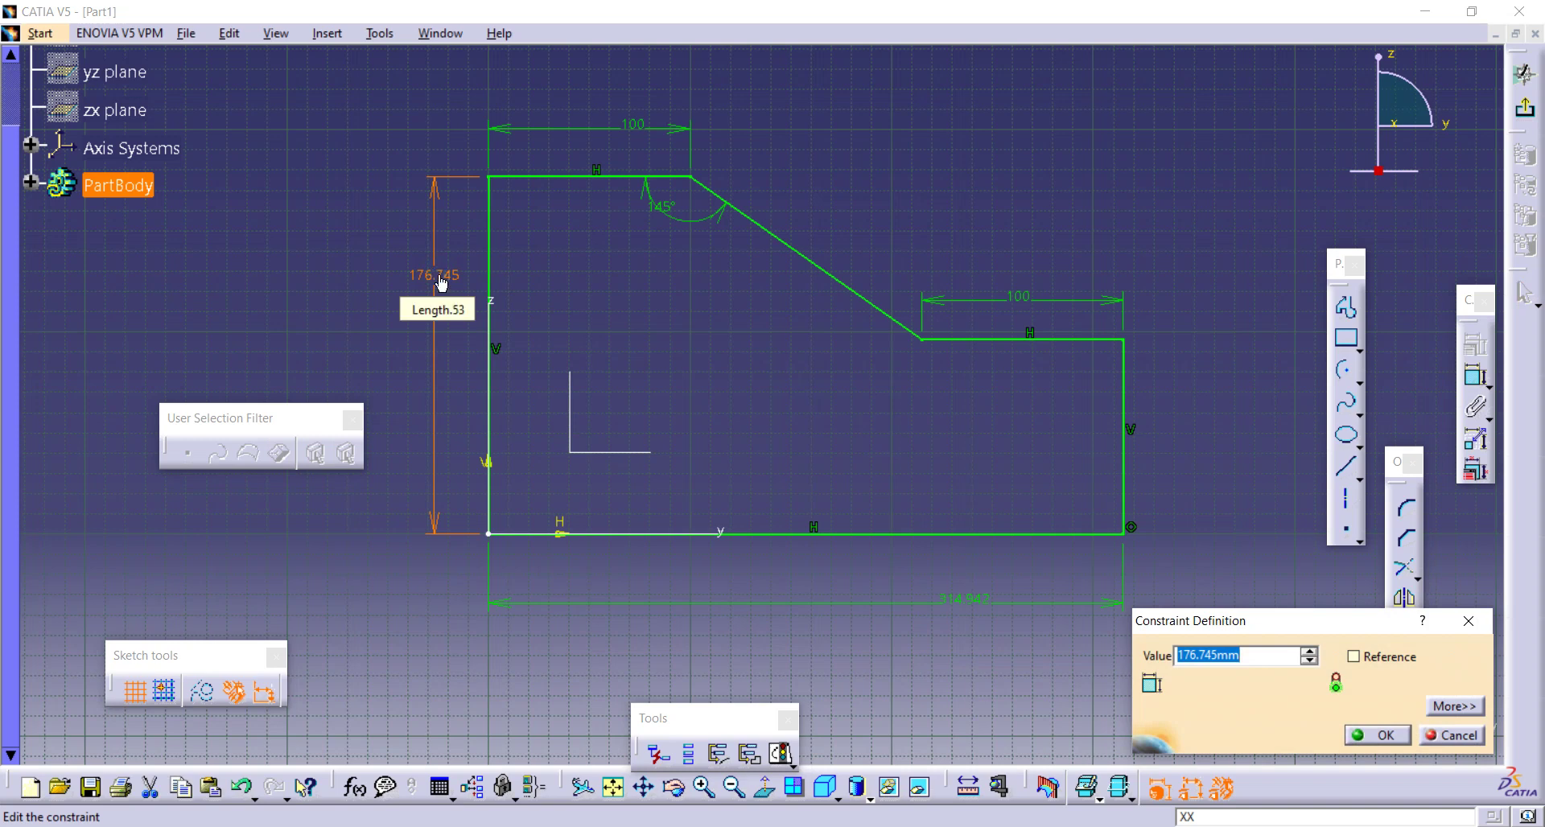
type("1")
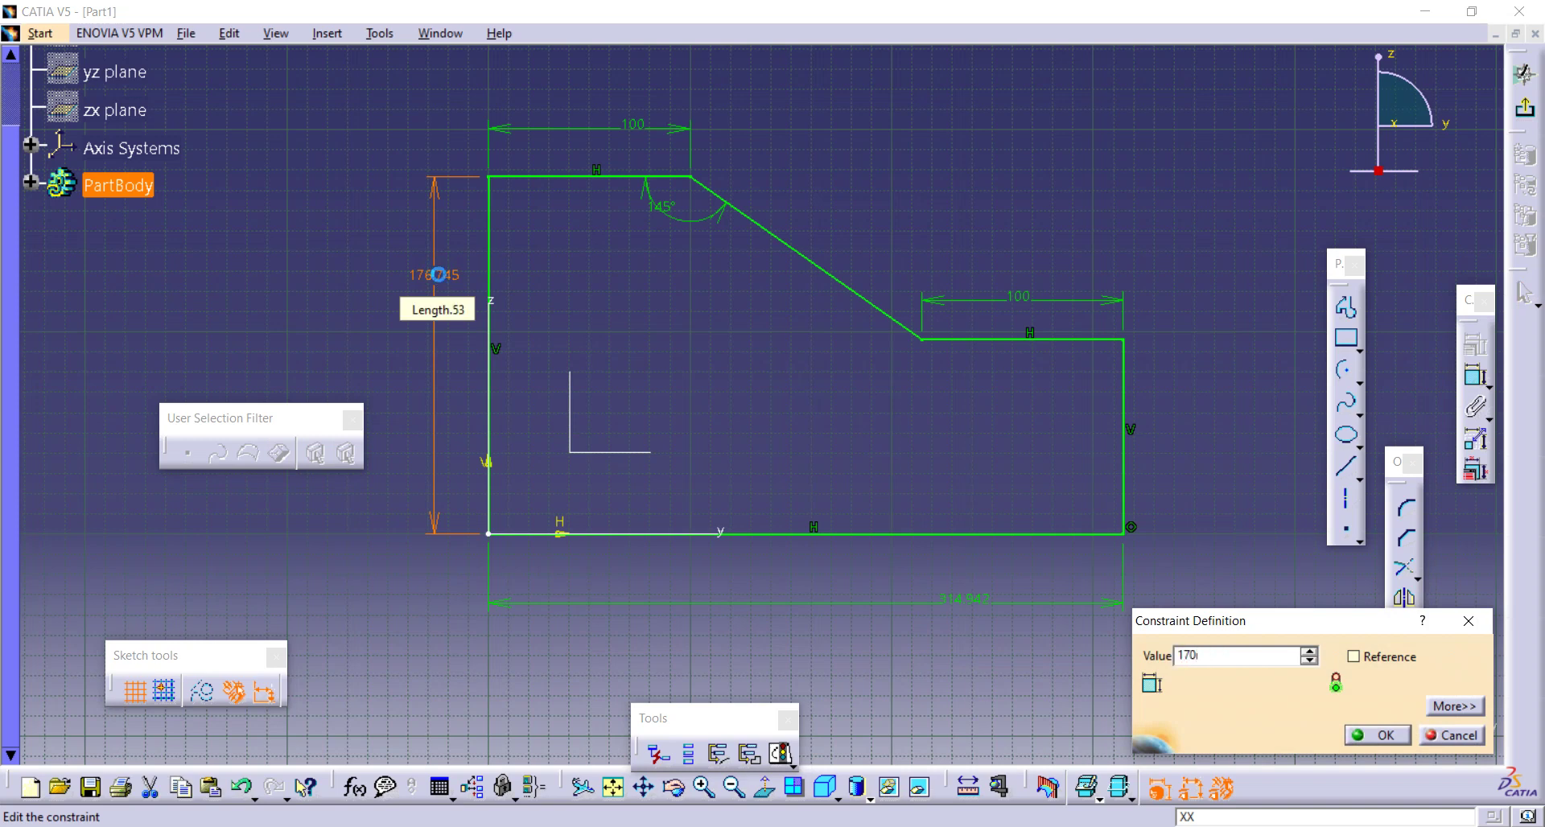
type("70")
key("Return")
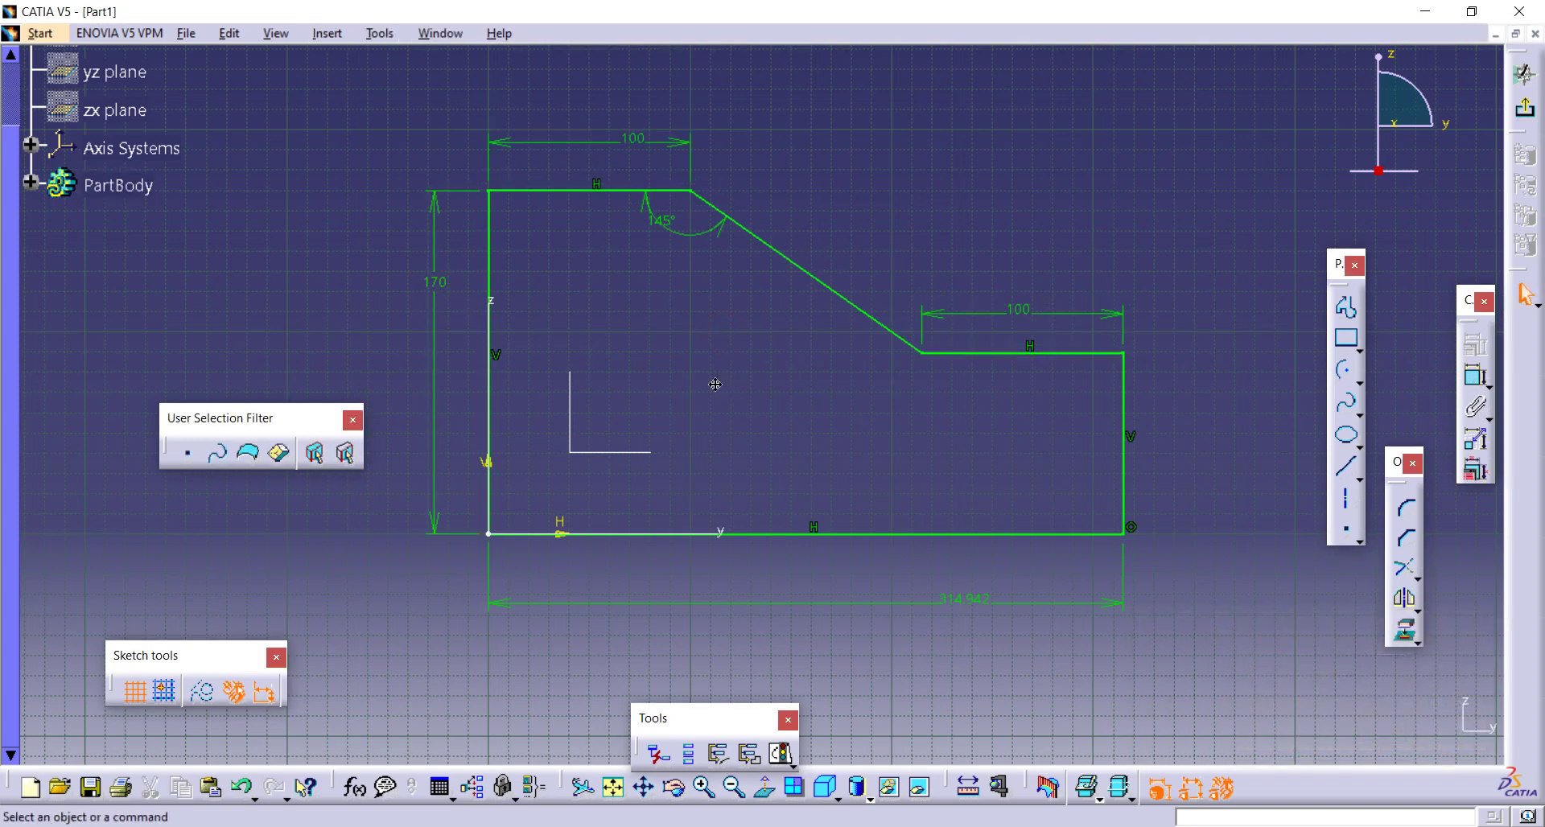
- Delete the entire stepped profile with all its dimensions and constraints from the sketch
mouse_move(715, 384)
middle_mouse_down()
mouse_move(699, 385)
mouse_move(738, 365)
mouse_move(696, 383)
mouse_move(642, 364)
middle_mouse_up()
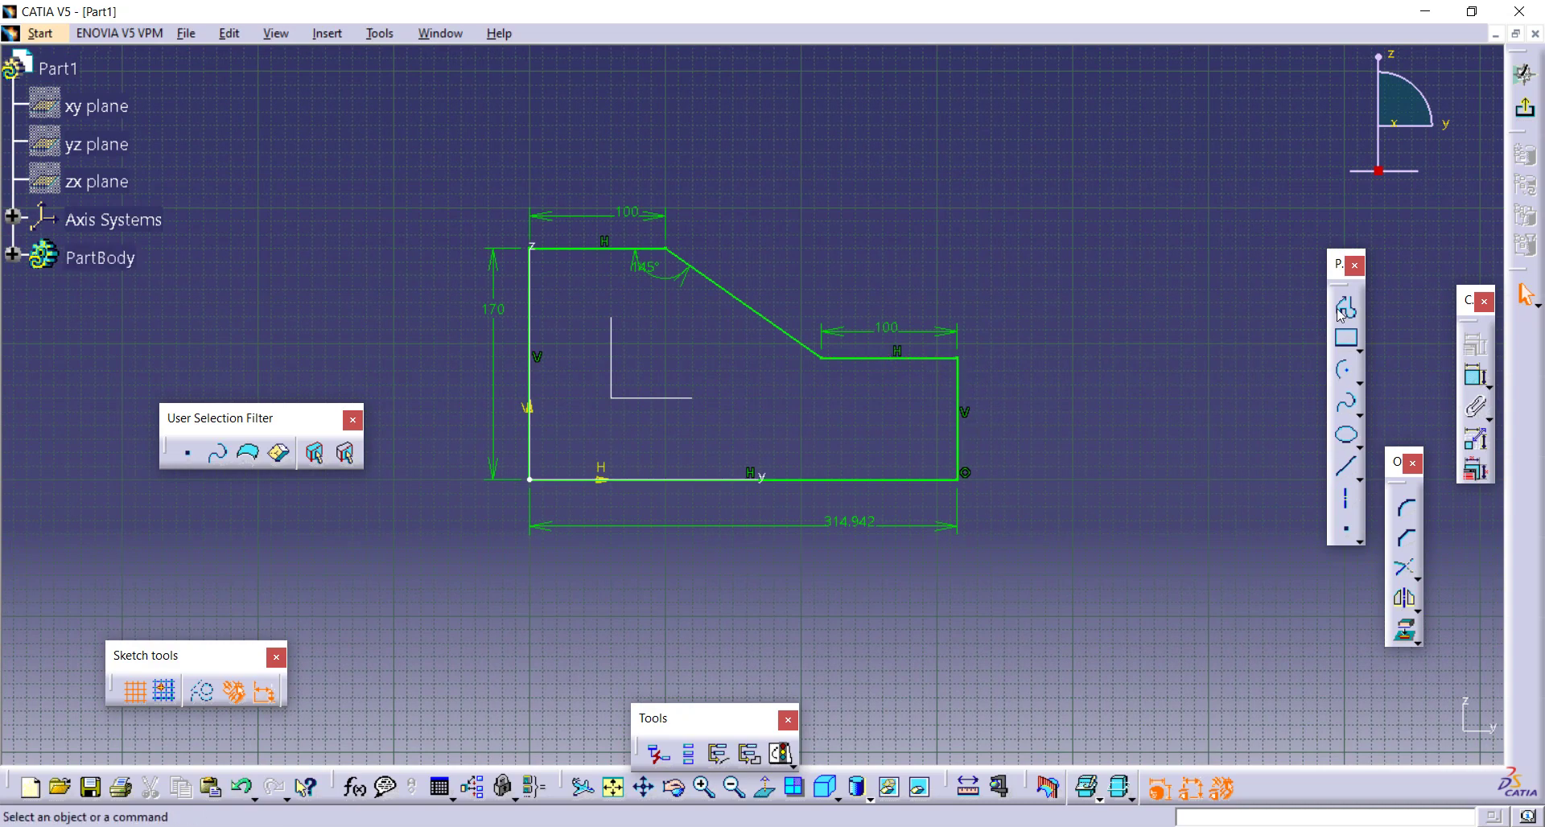
mouse_move(1102, 174)
left_mouse_down()
mouse_move(855, 435)
mouse_move(431, 555)
left_mouse_up()
key("Delete")
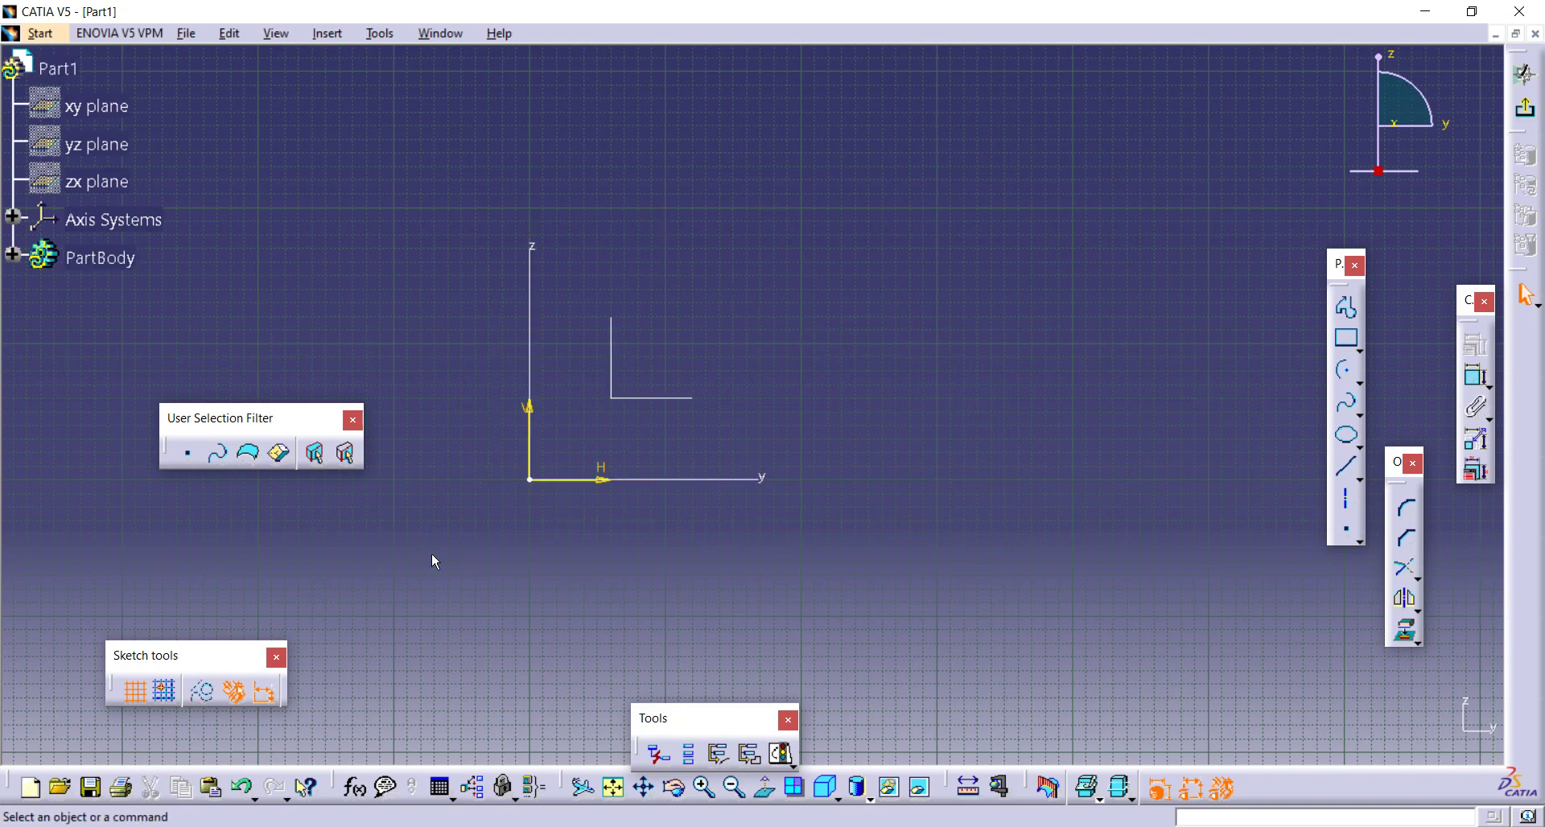
- Start a Profile at the origin with a vertical edge about 236 mm, a horizontal edge about 215 mm and a downward sloping edge
middle_click_drag(627, 560, 636, 539)
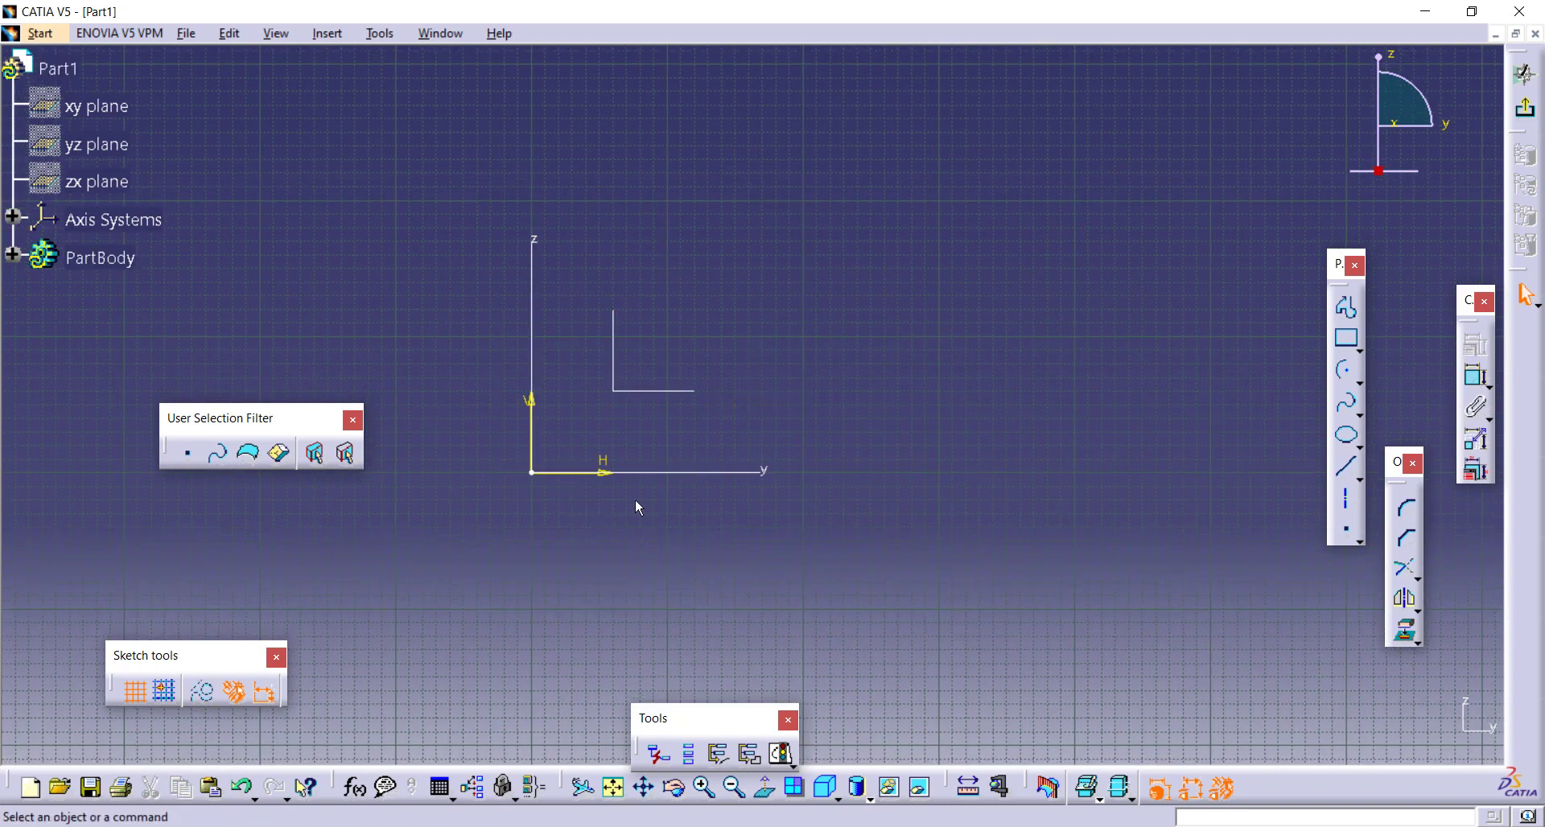
left_click(1349, 311)
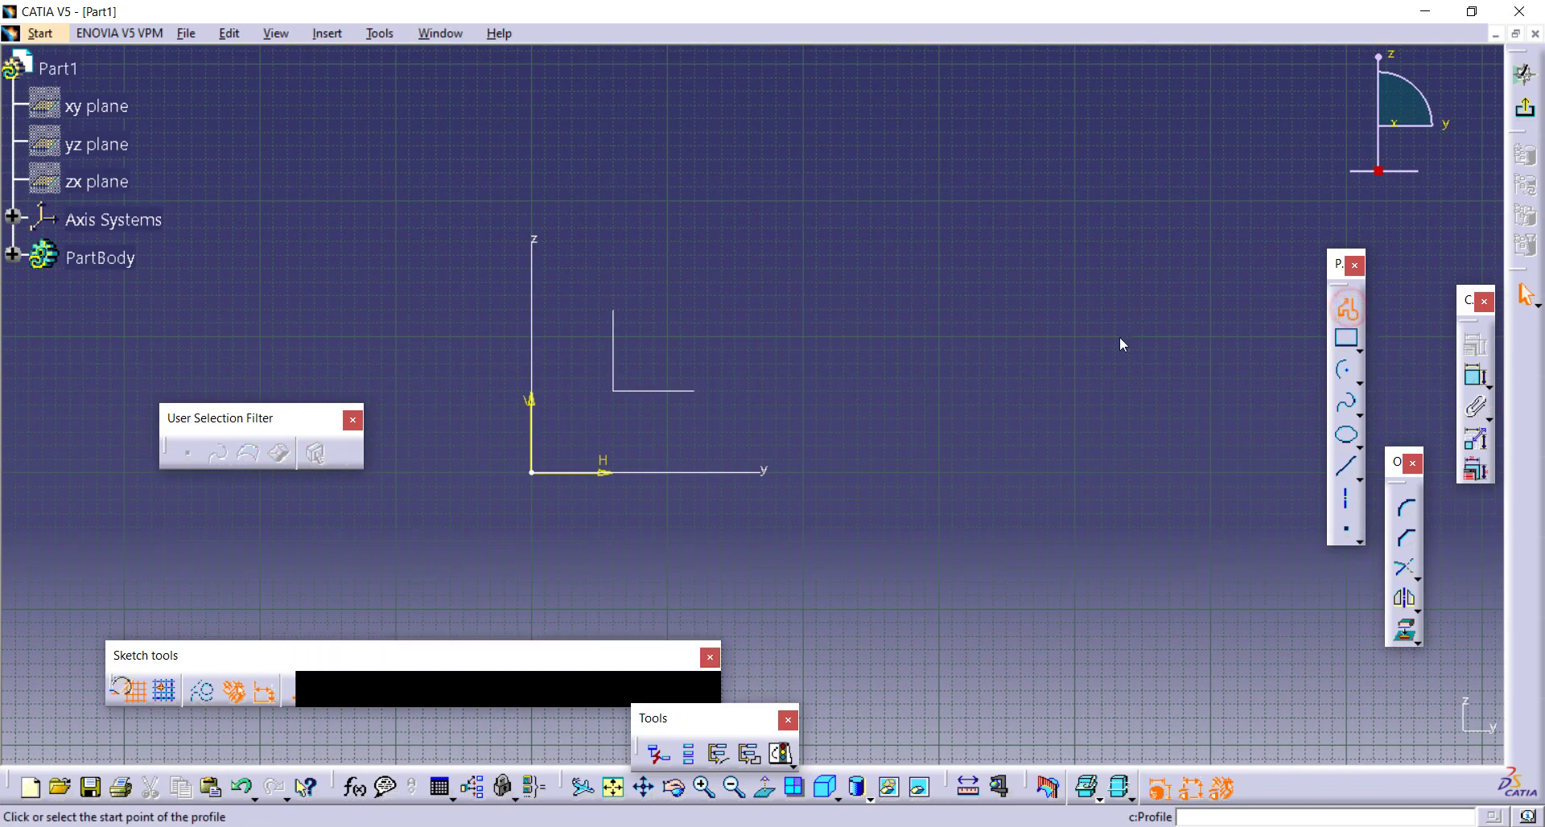
left_click(532, 473)
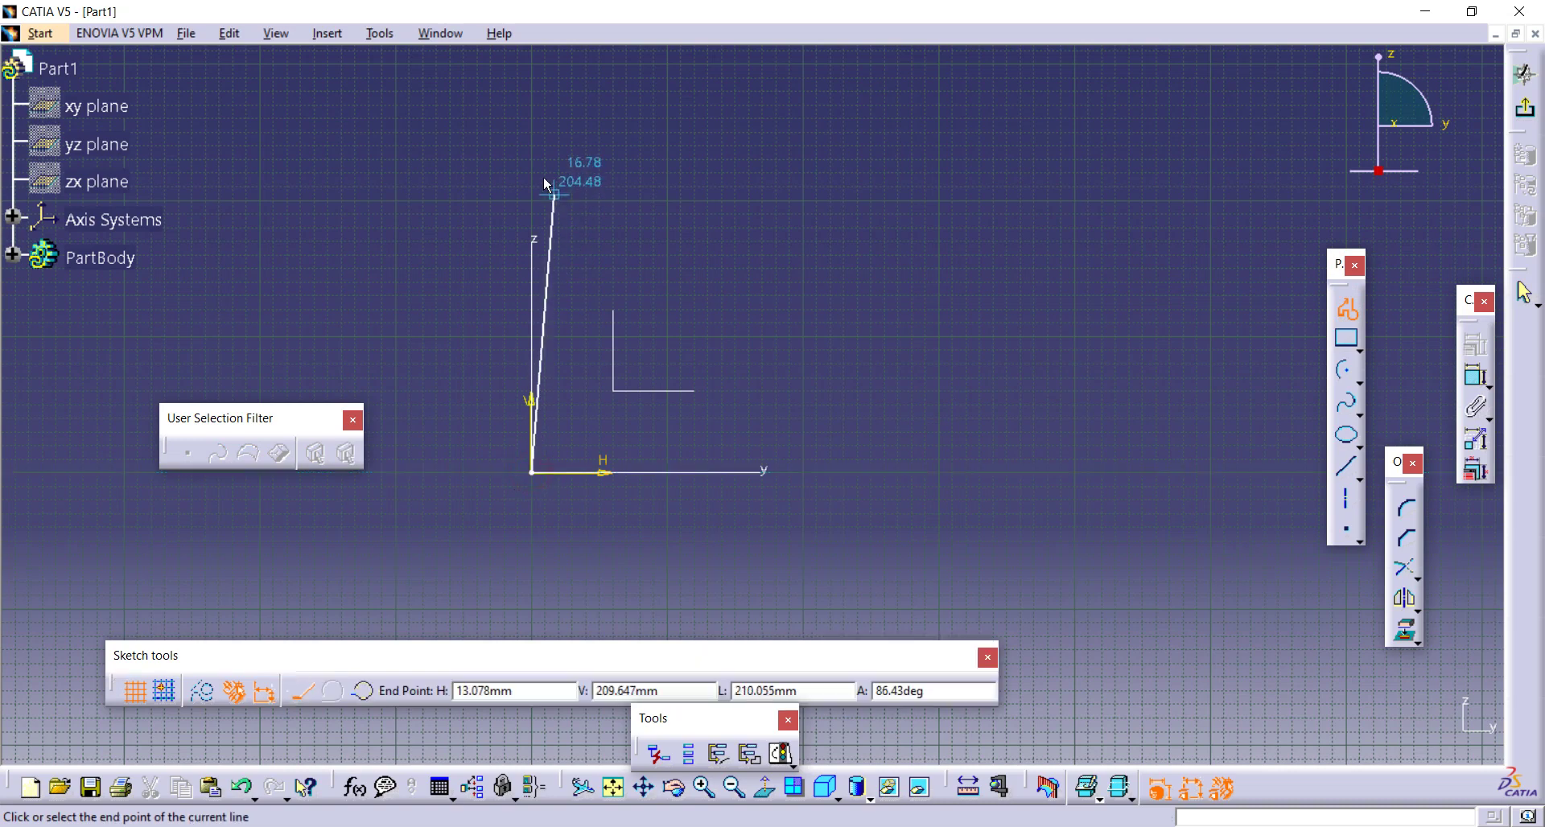
left_click(531, 151)
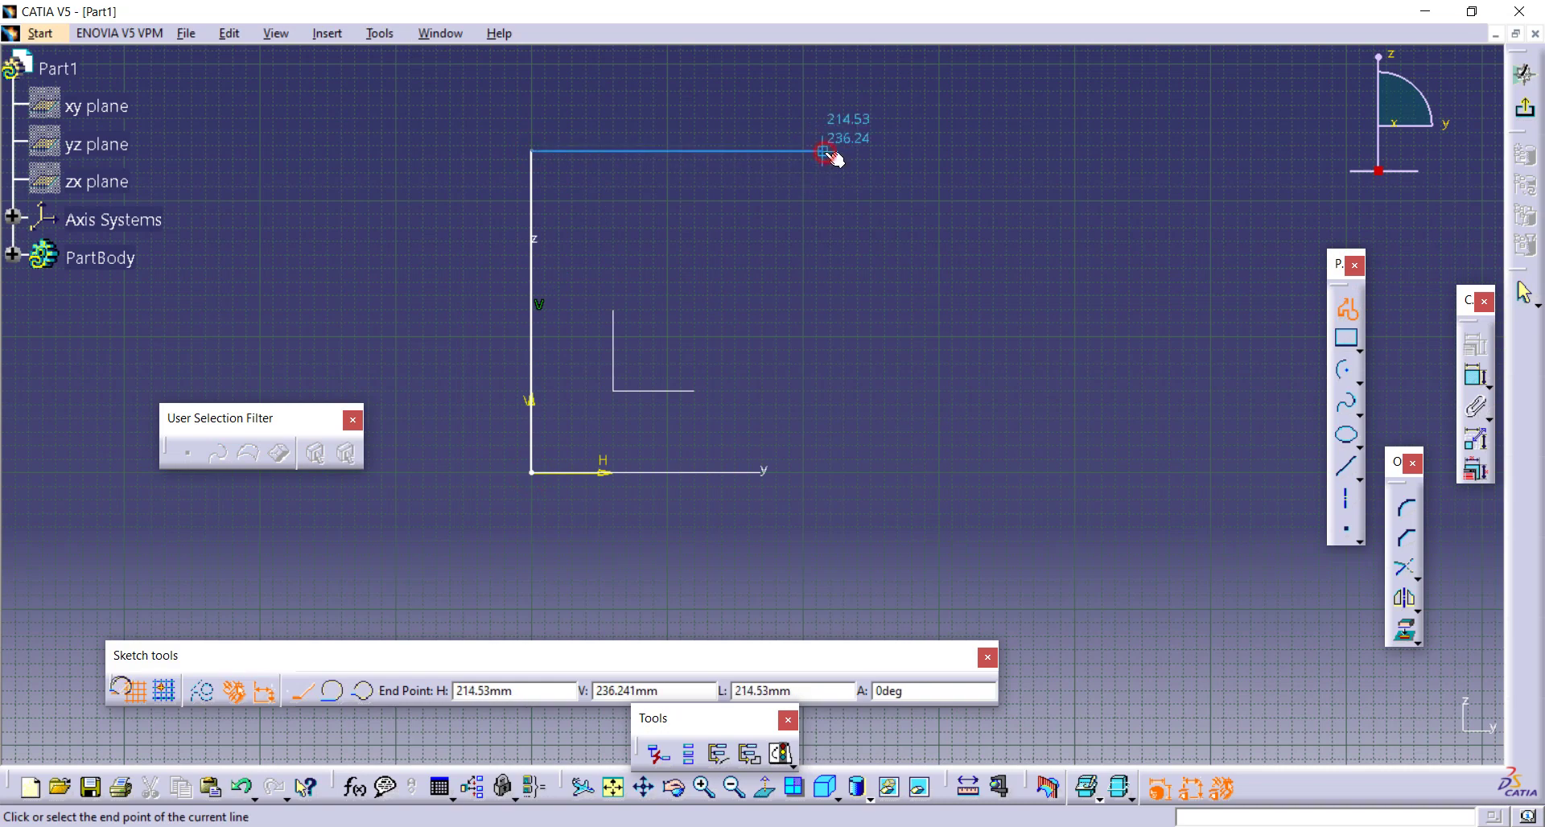
left_click(823, 151)
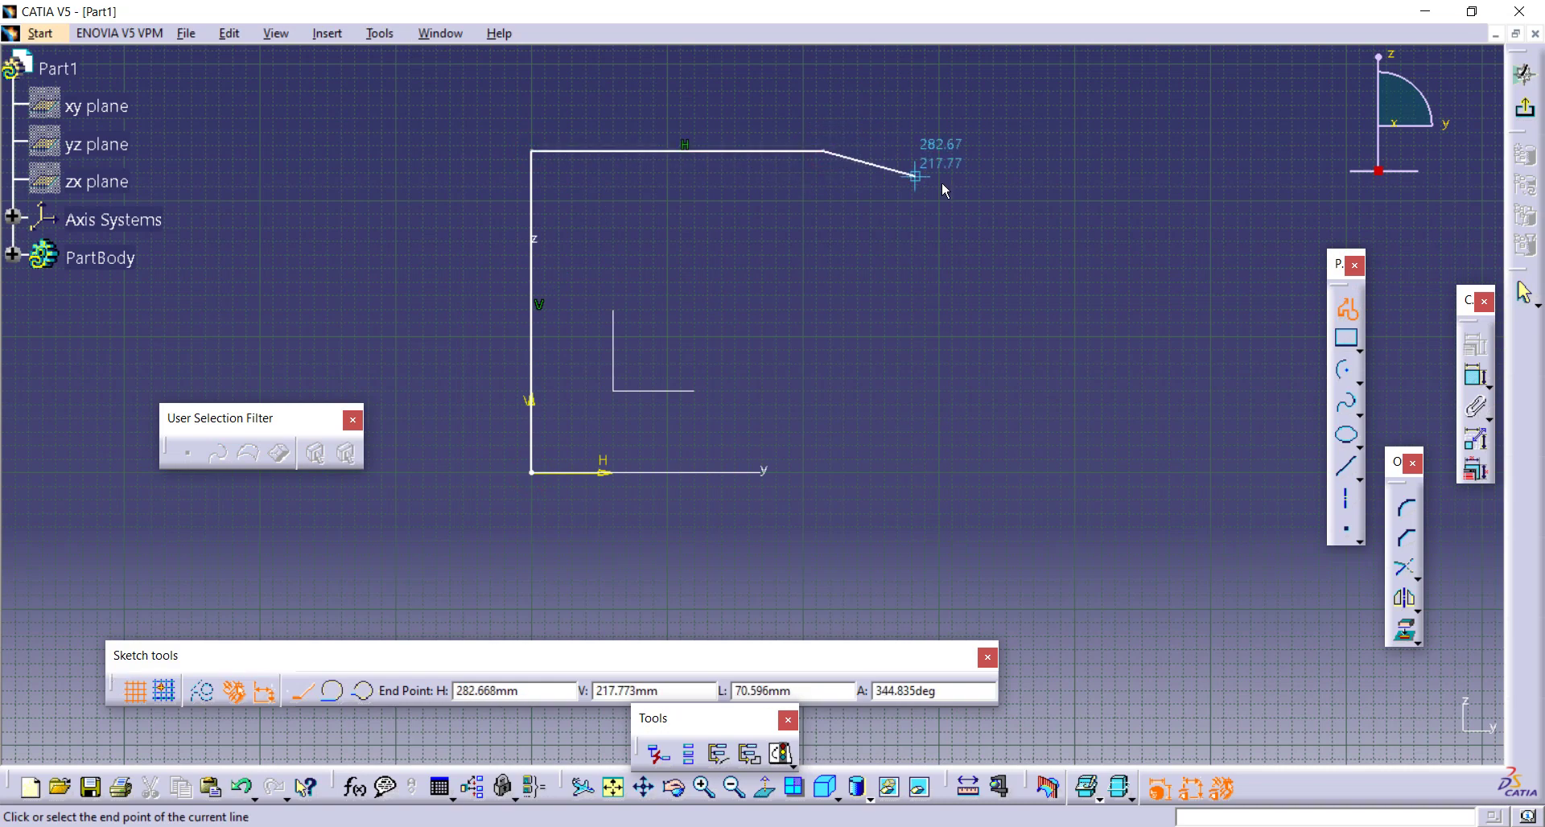
left_click(1010, 256)
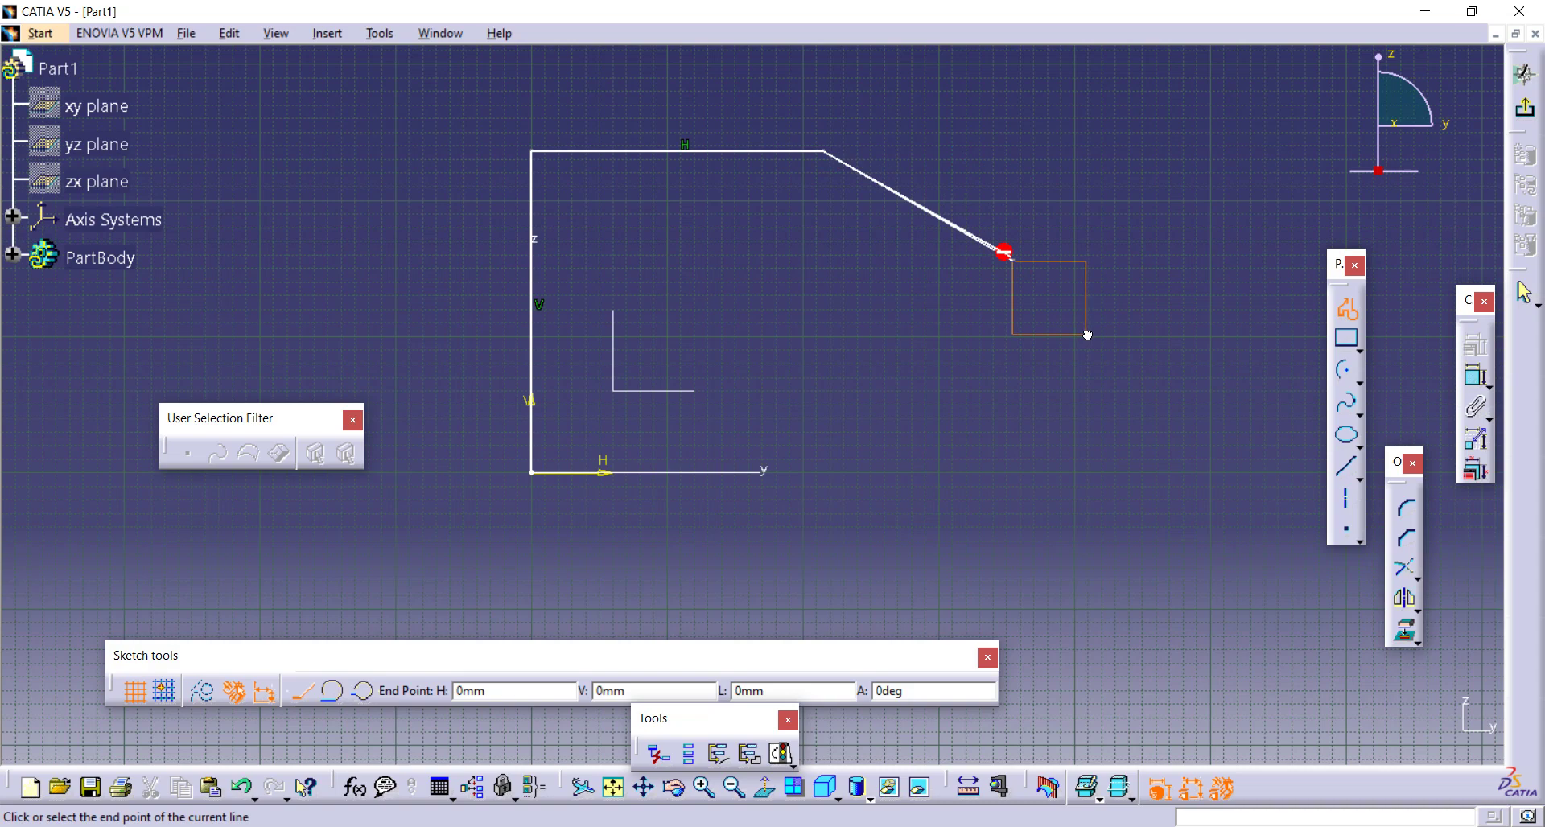
- Continue the profile with a tangent arc and a short edge down to the horizontal axis, closing it at the origin
left_click_drag(1087, 335, 1088, 333)
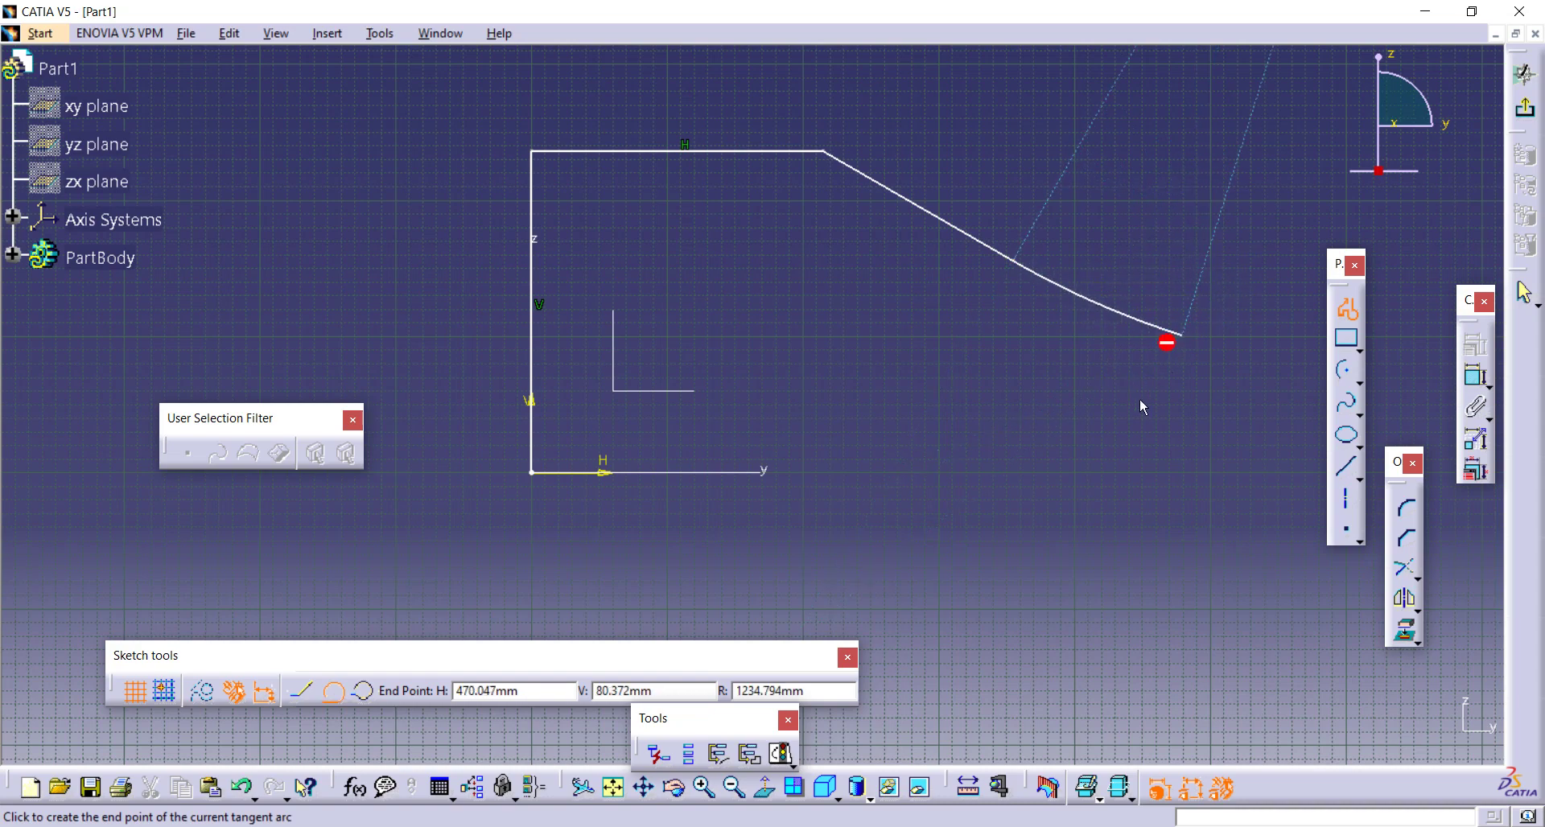
left_click(1090, 403)
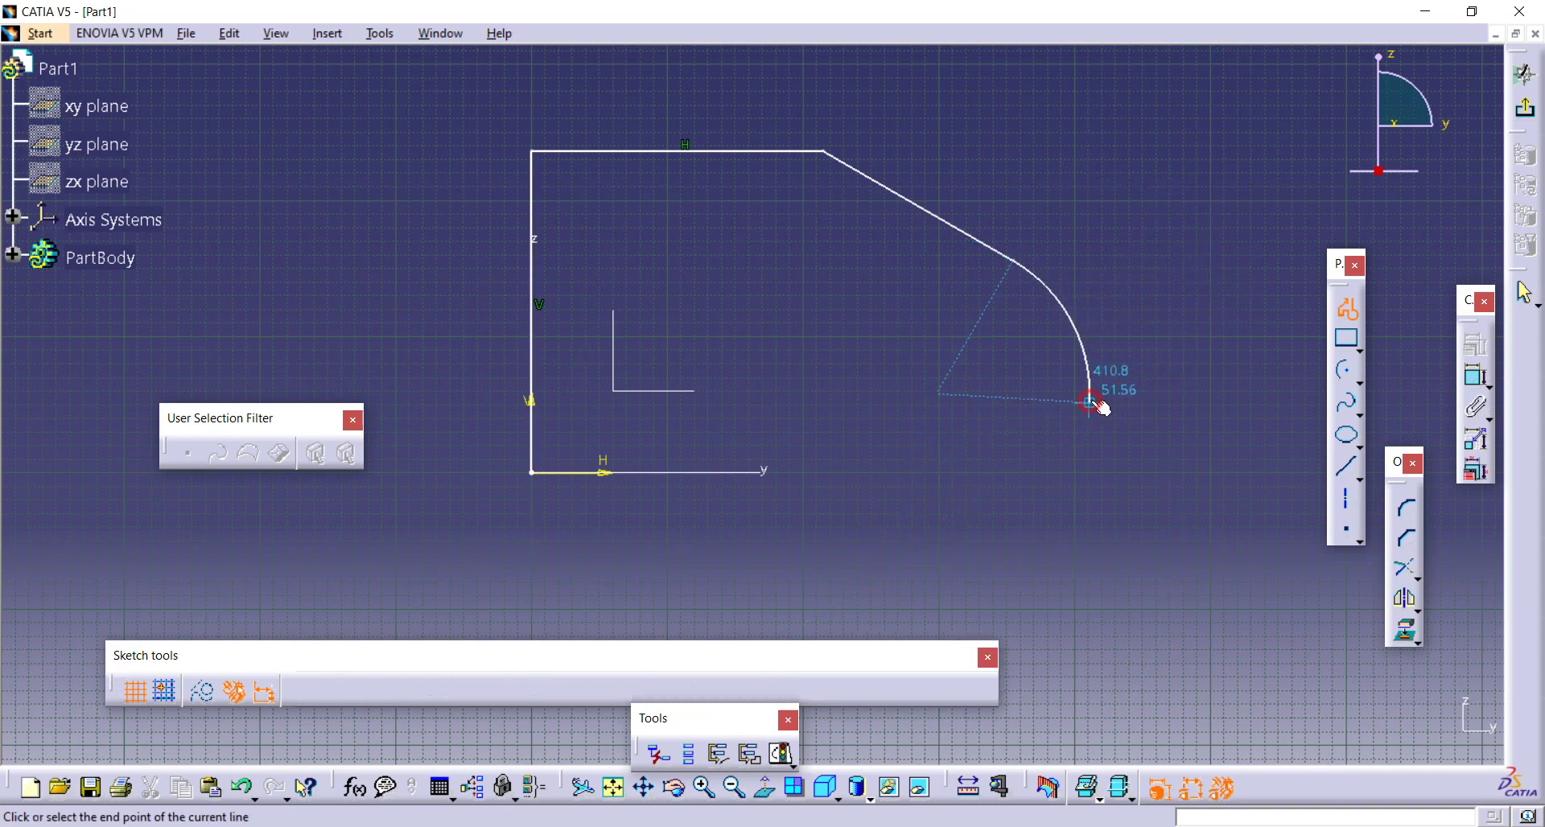
left_click(1087, 475)
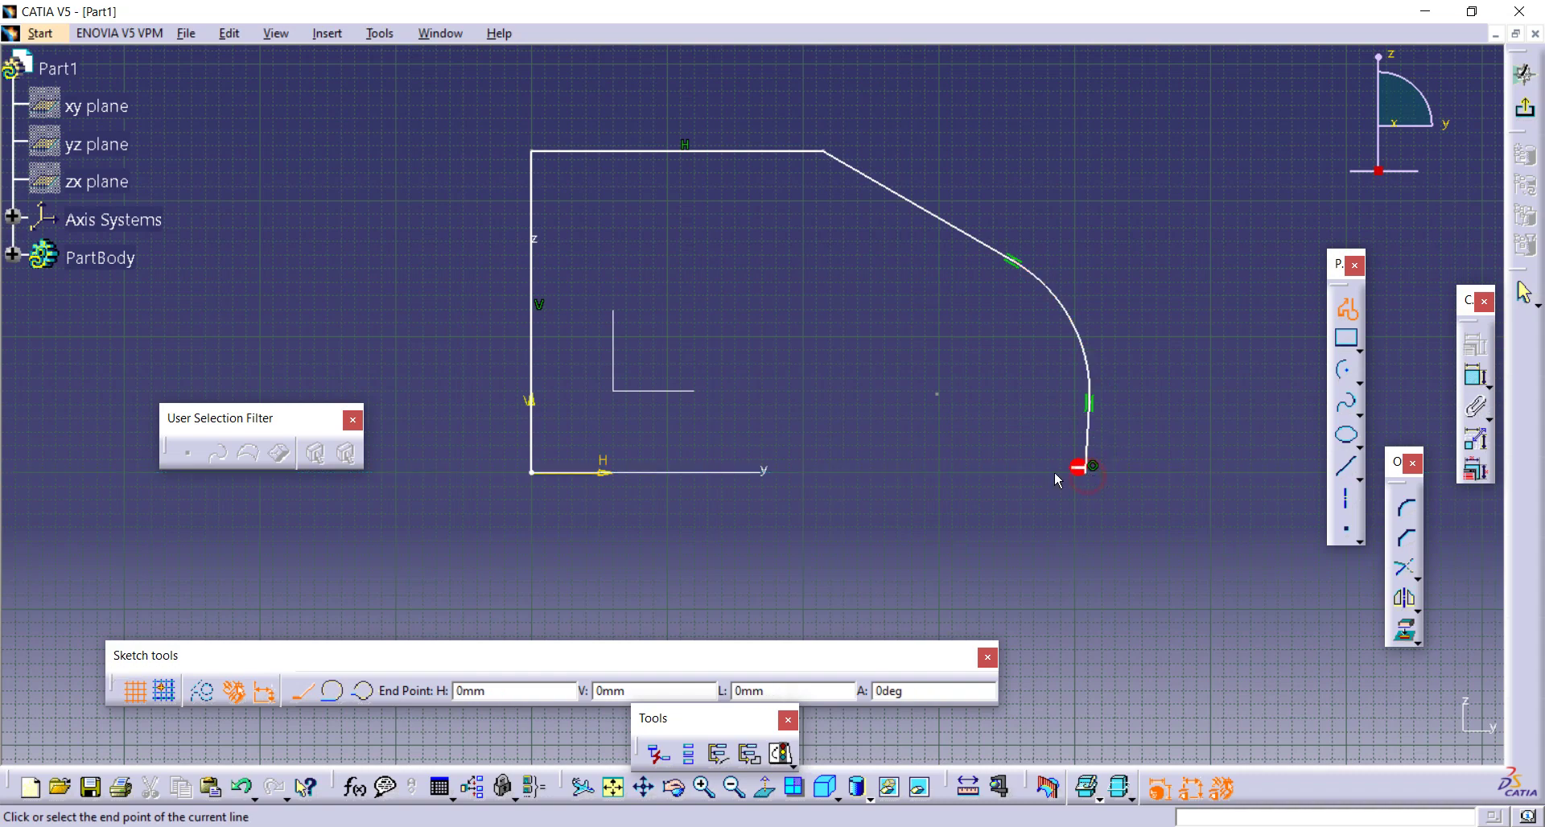
left_click(532, 472)
- Constrain the short edge between the arc and the base edge to be vertical
middle_click_drag(823, 370, 794, 383)
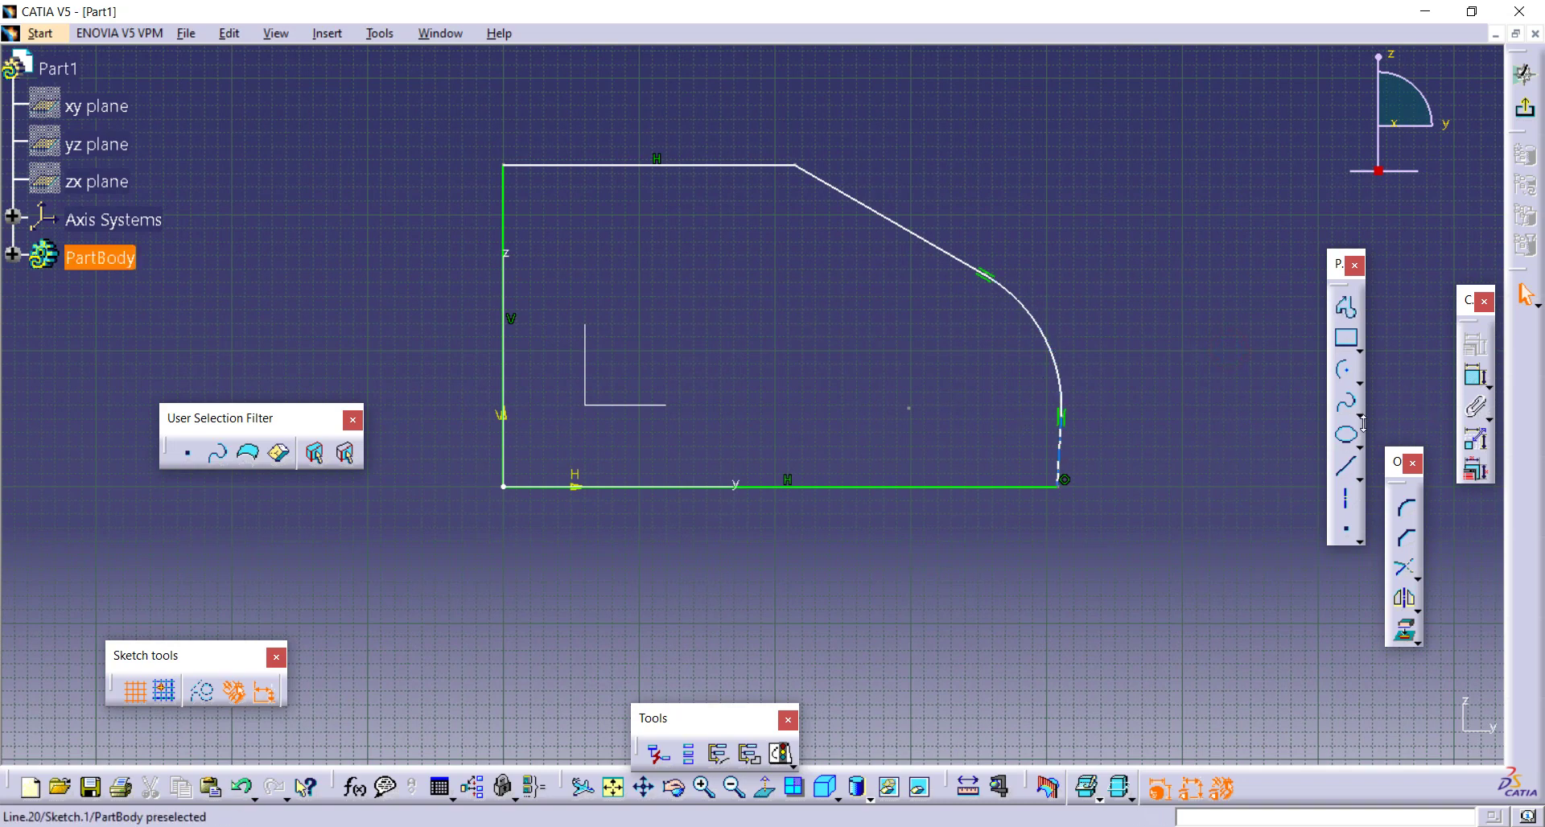
left_click(1475, 376)
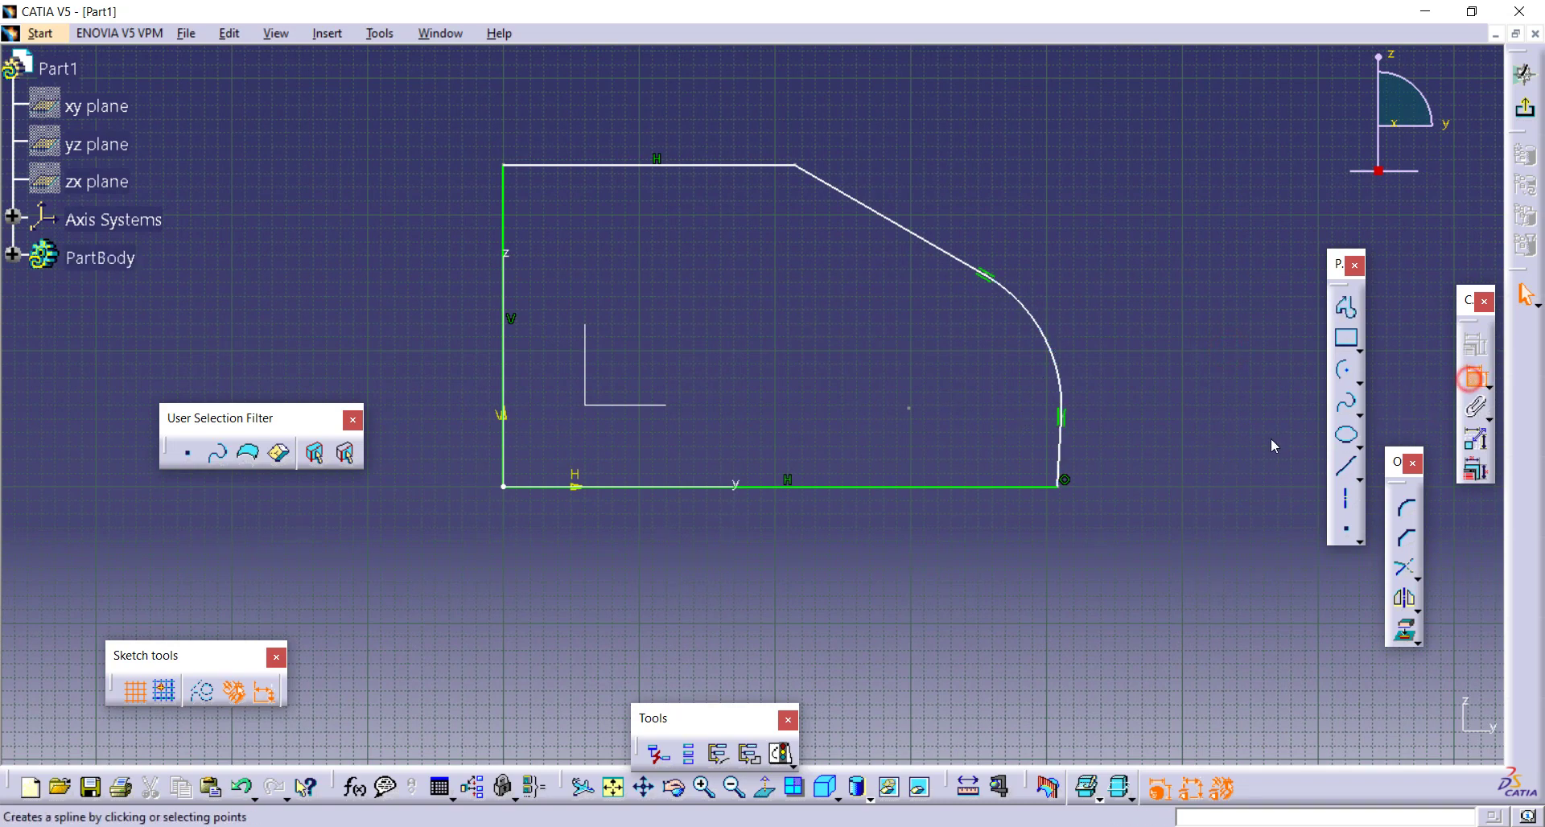
left_click(1062, 448)
right_click(1194, 437)
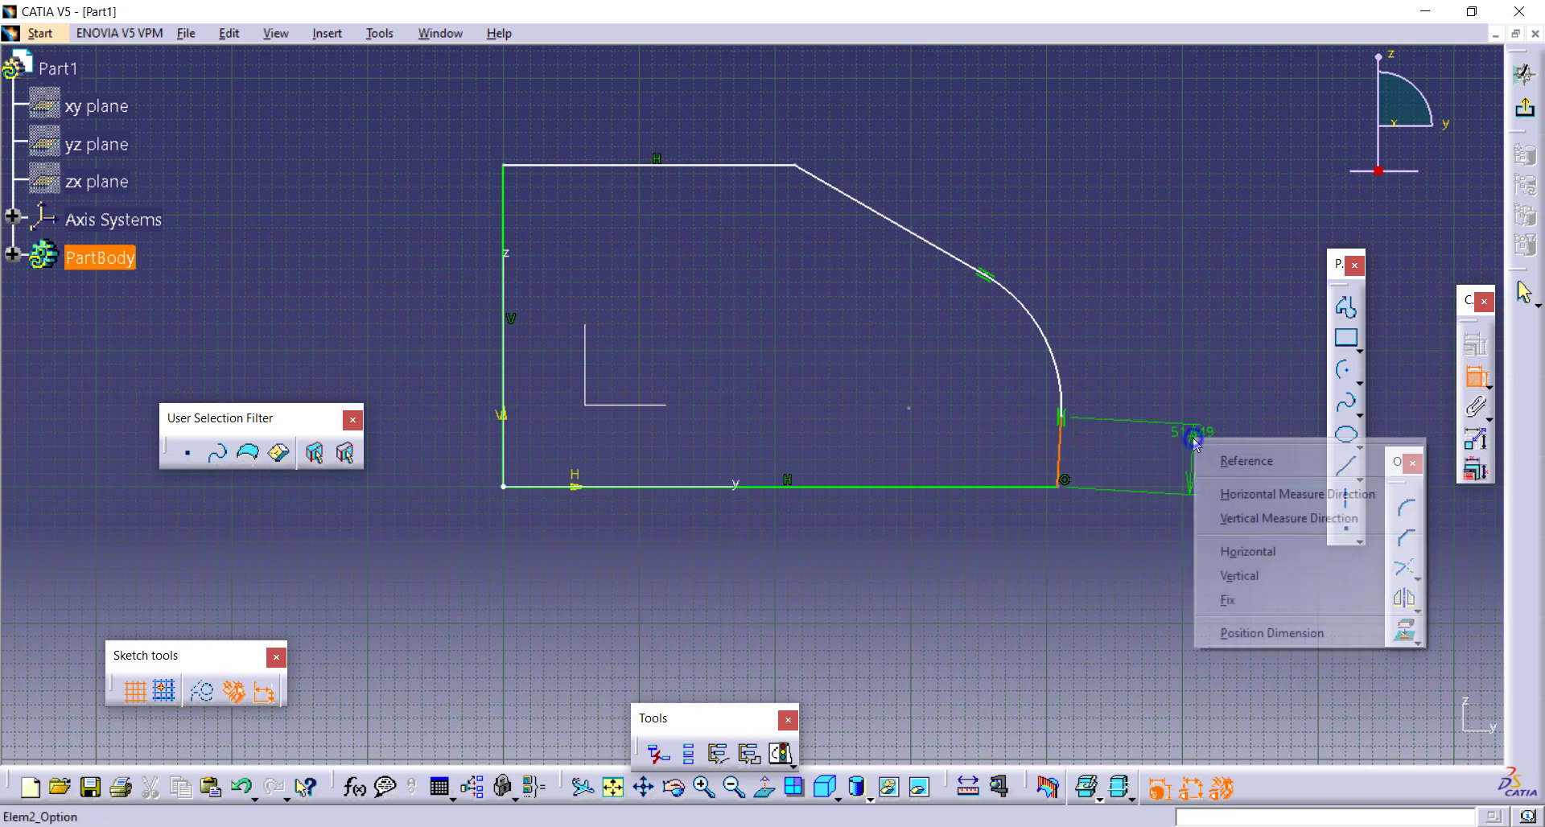
left_click(1257, 574)
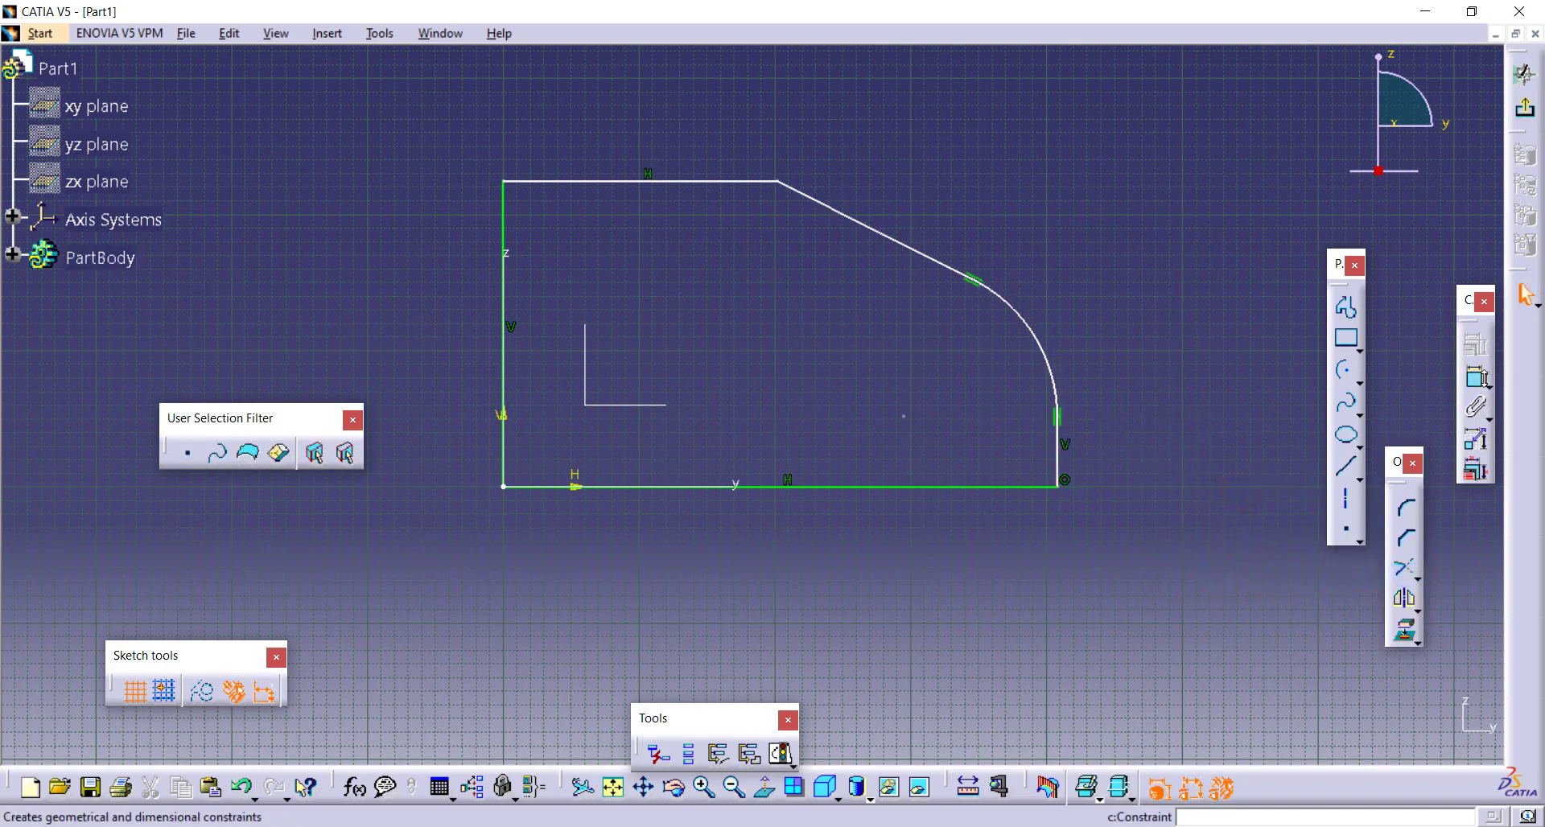
- Dimension the lengths of the profile's left vertical edge and its bottom edge
left_click(1475, 375)
left_click(504, 222)
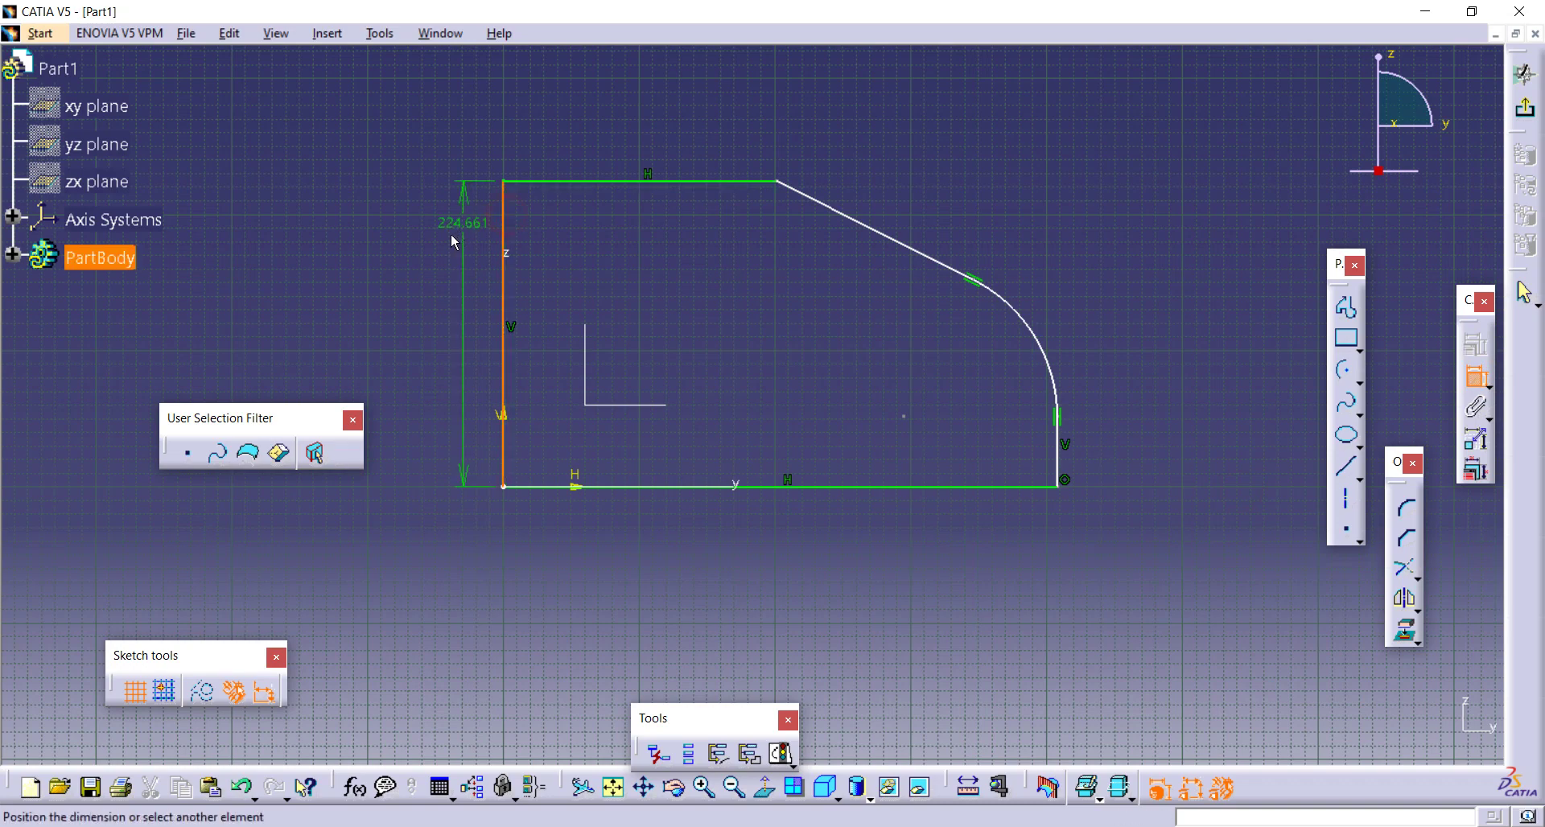
left_click(443, 241)
left_click(1464, 381)
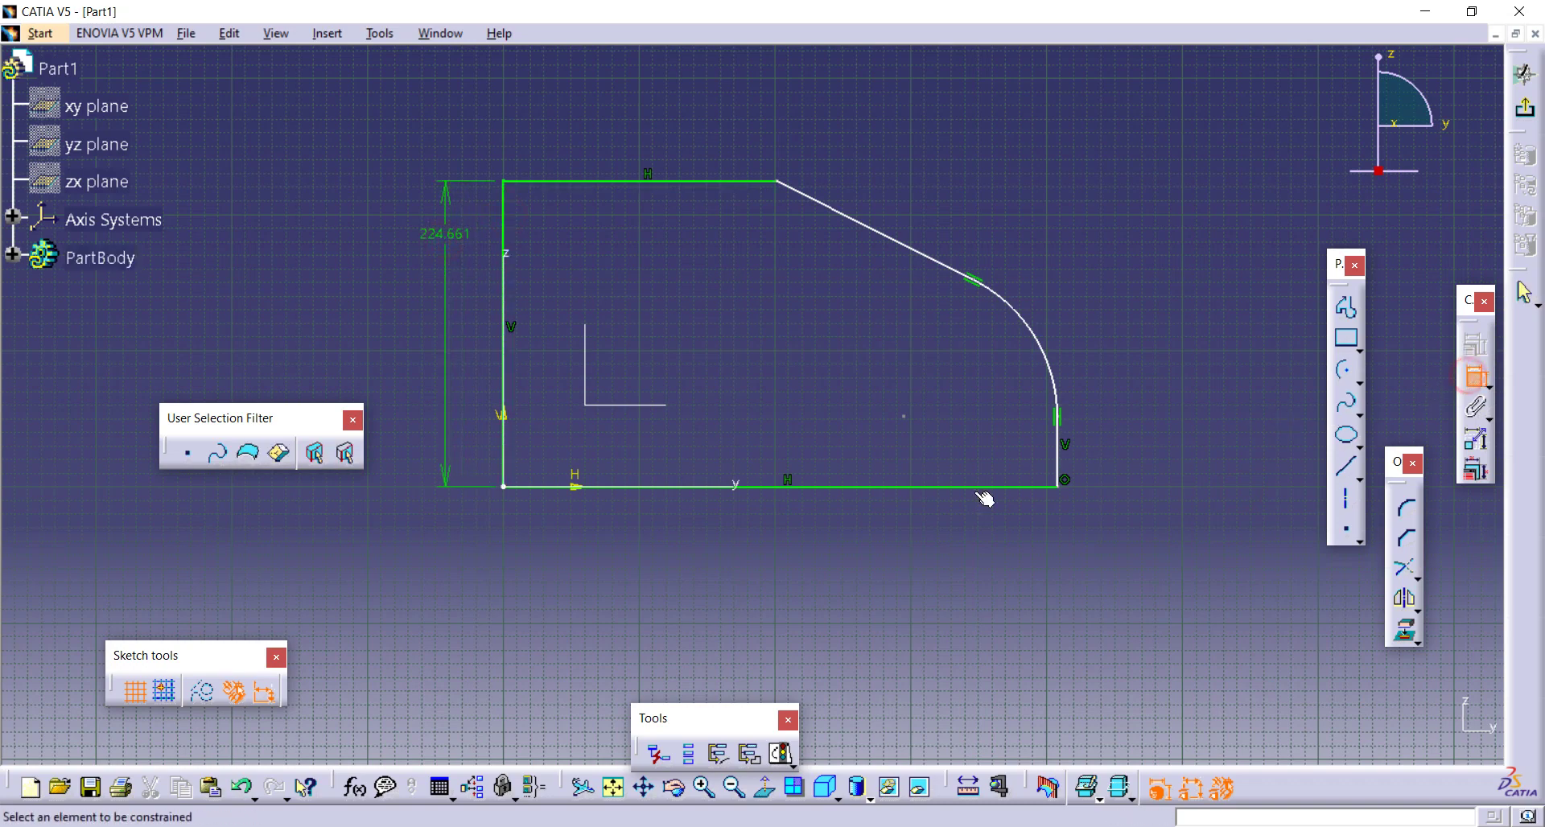
left_click(958, 487)
left_click(945, 539)
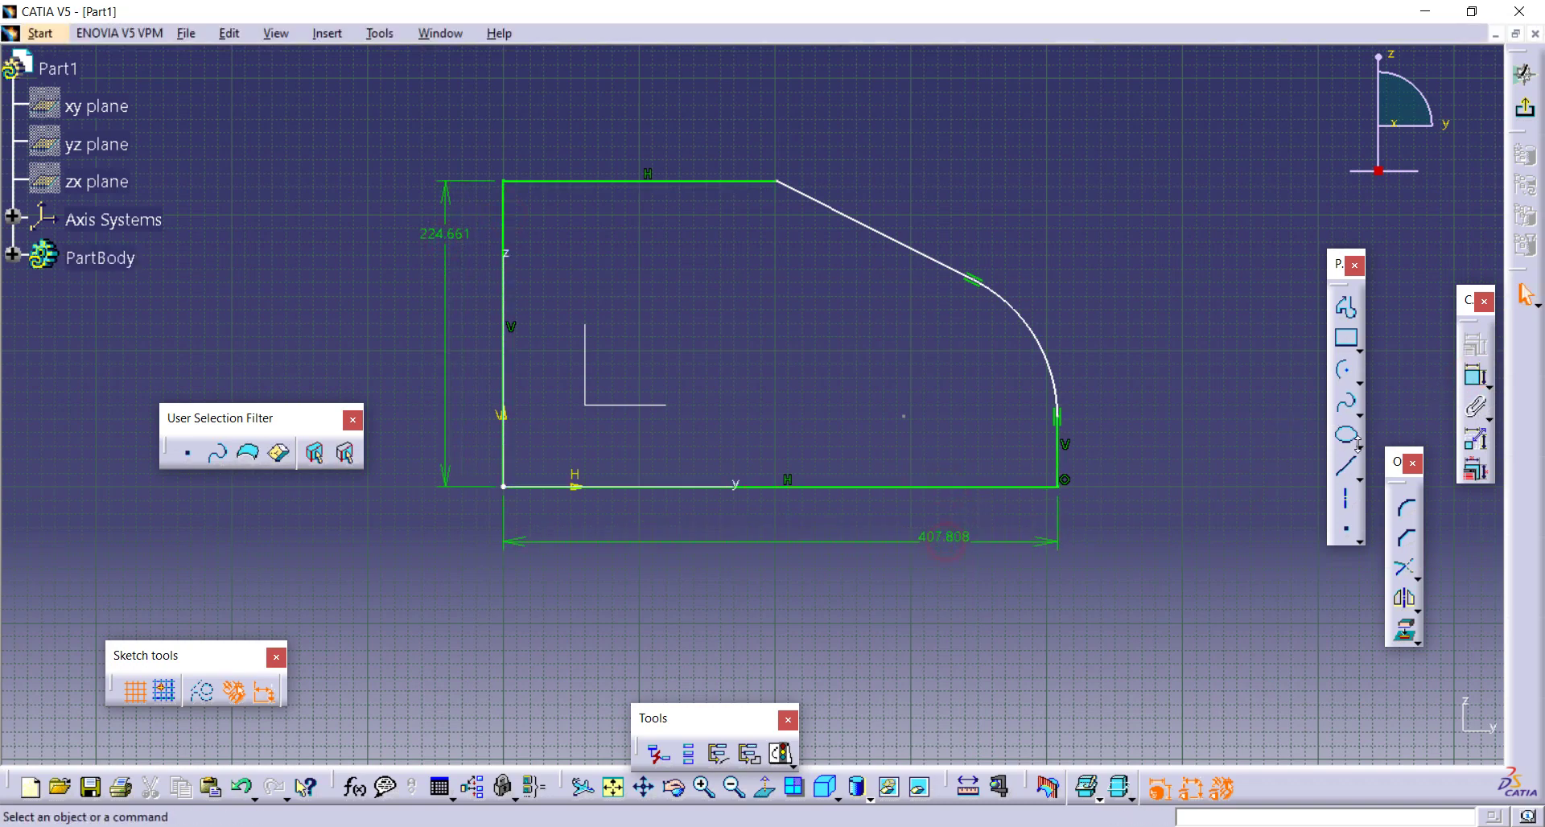
- Dimension the tangent arc's radius and set it to 100 mm
left_click(1474, 376)
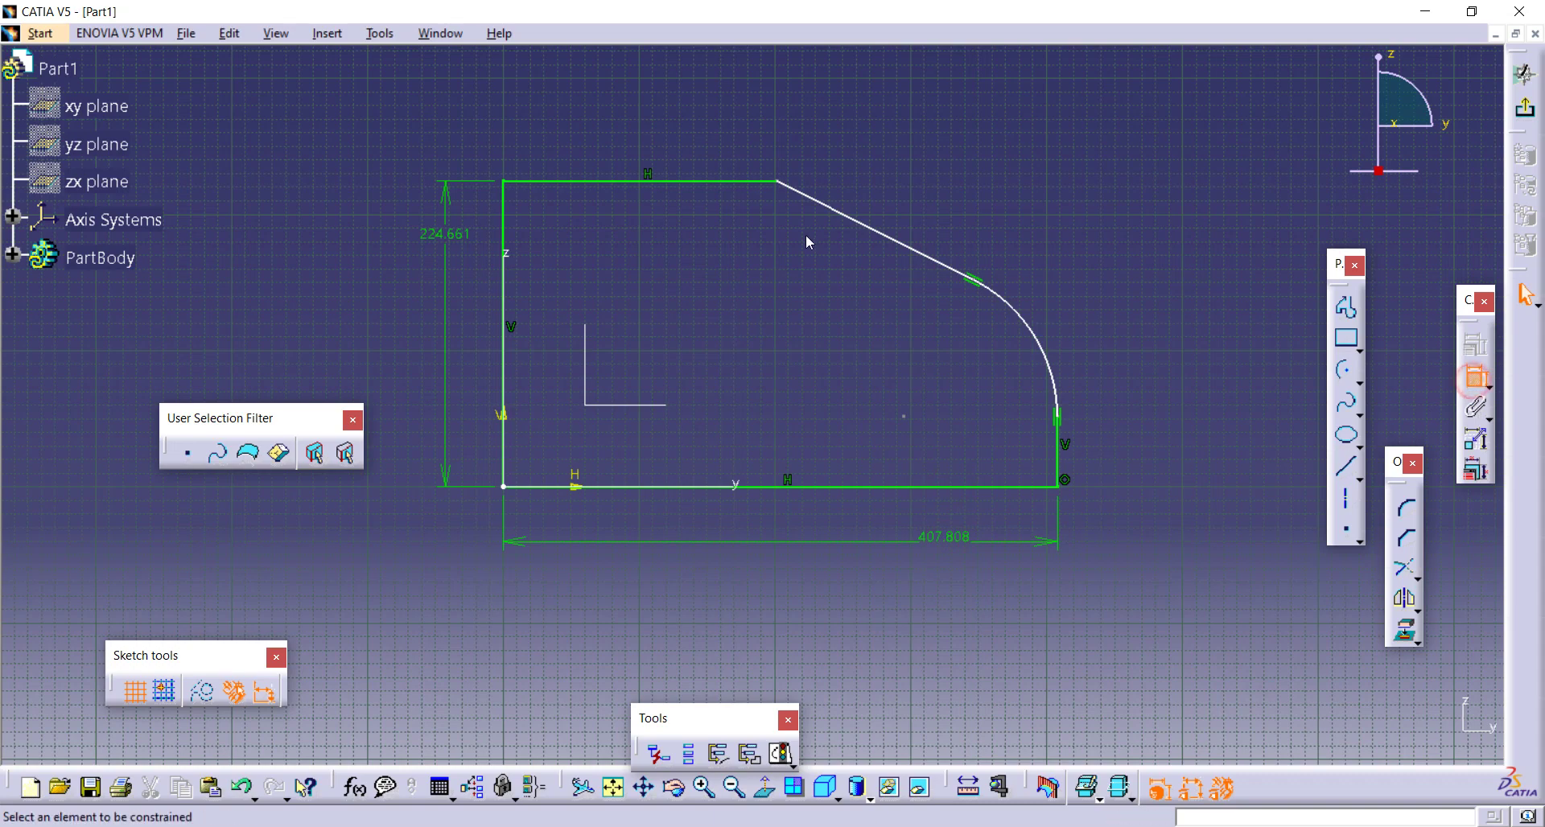
left_click(1026, 338)
left_click(1131, 300)
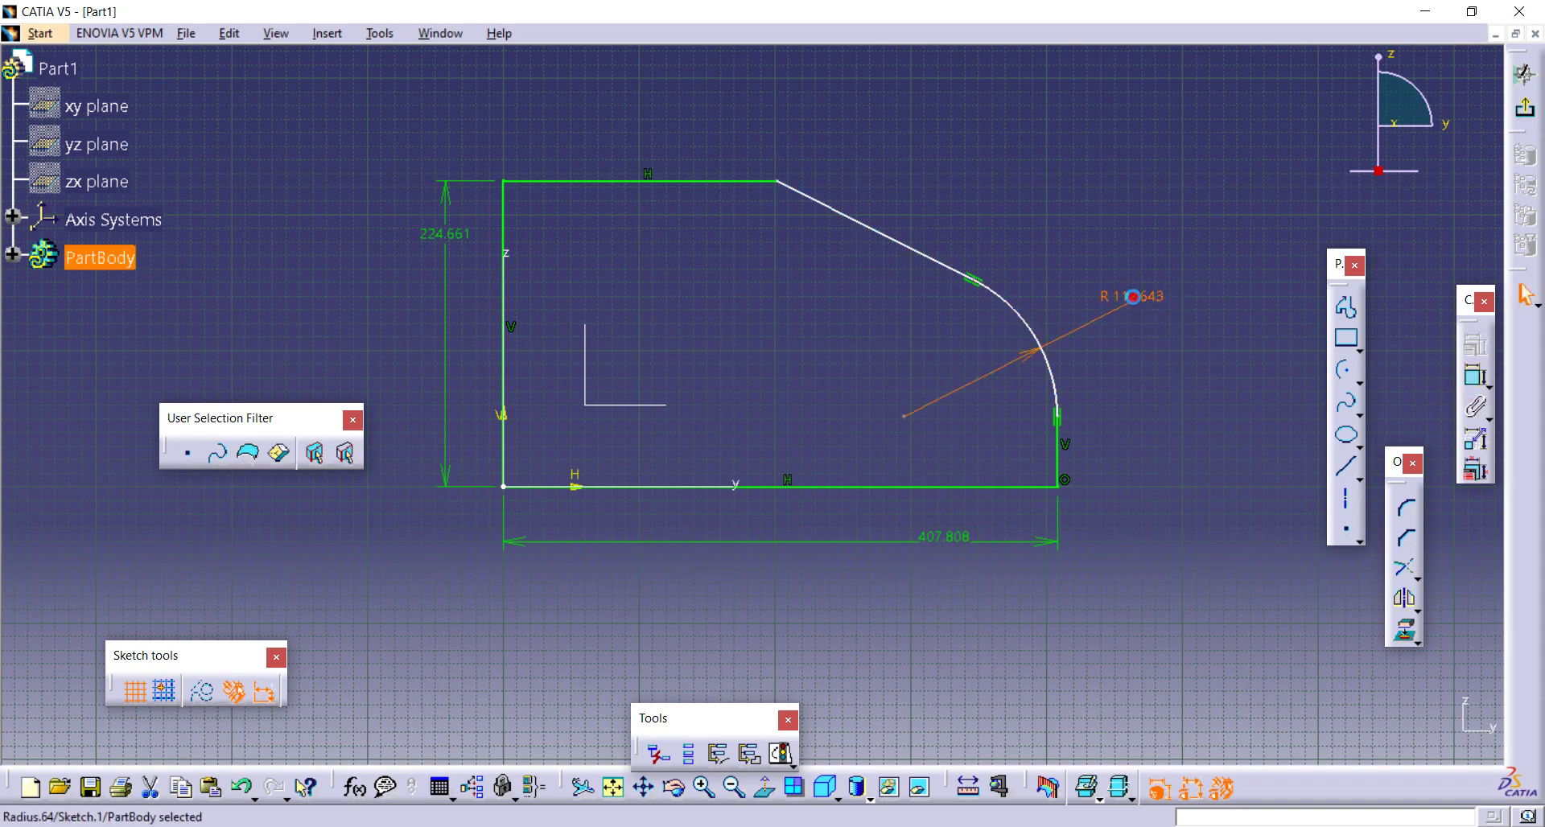
double_click(1133, 297)
type("1")
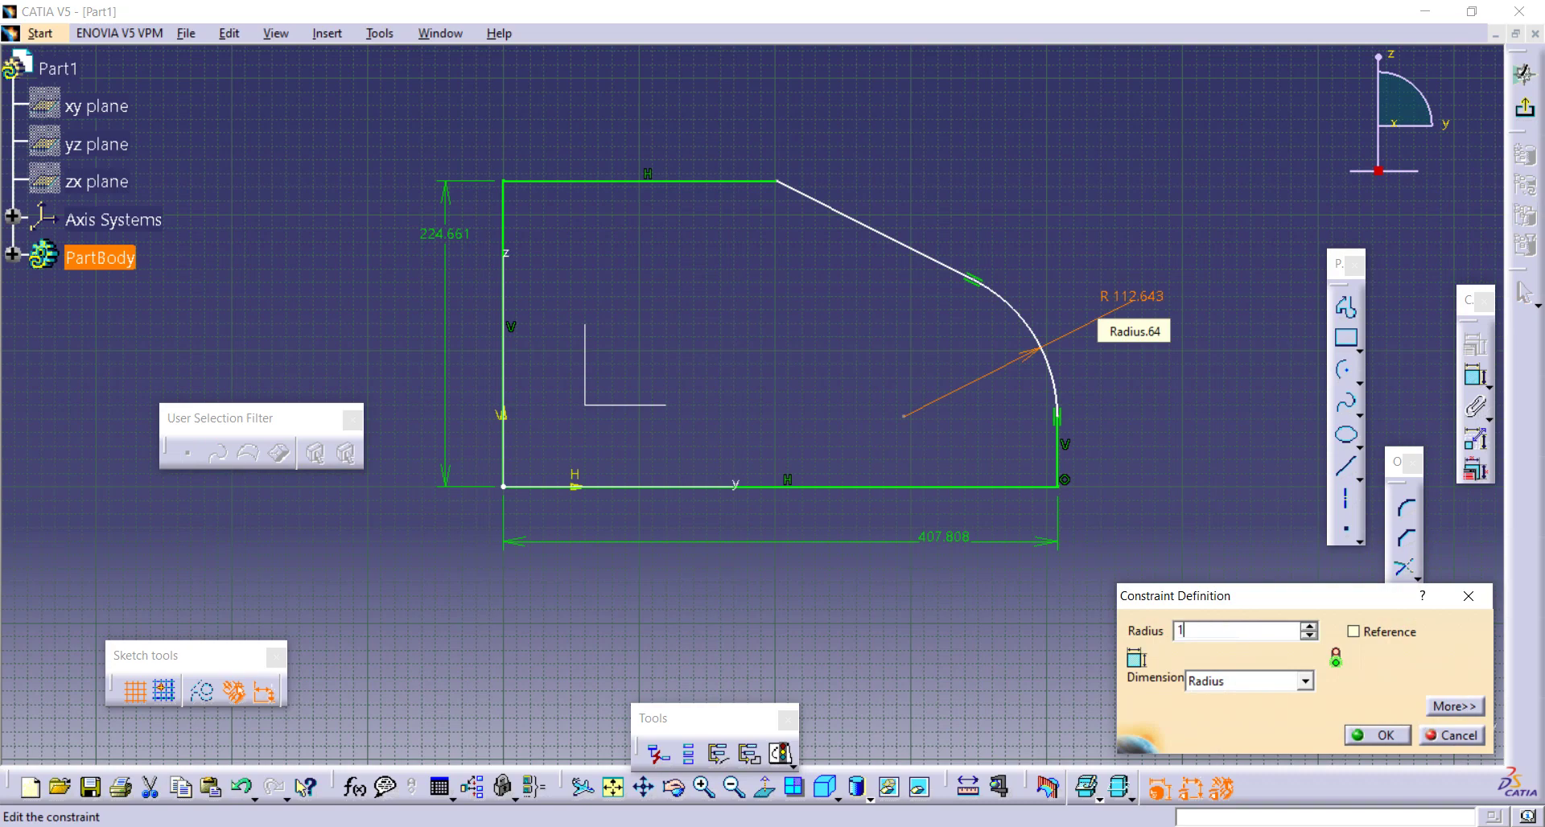
type("00mm")
key("Return")
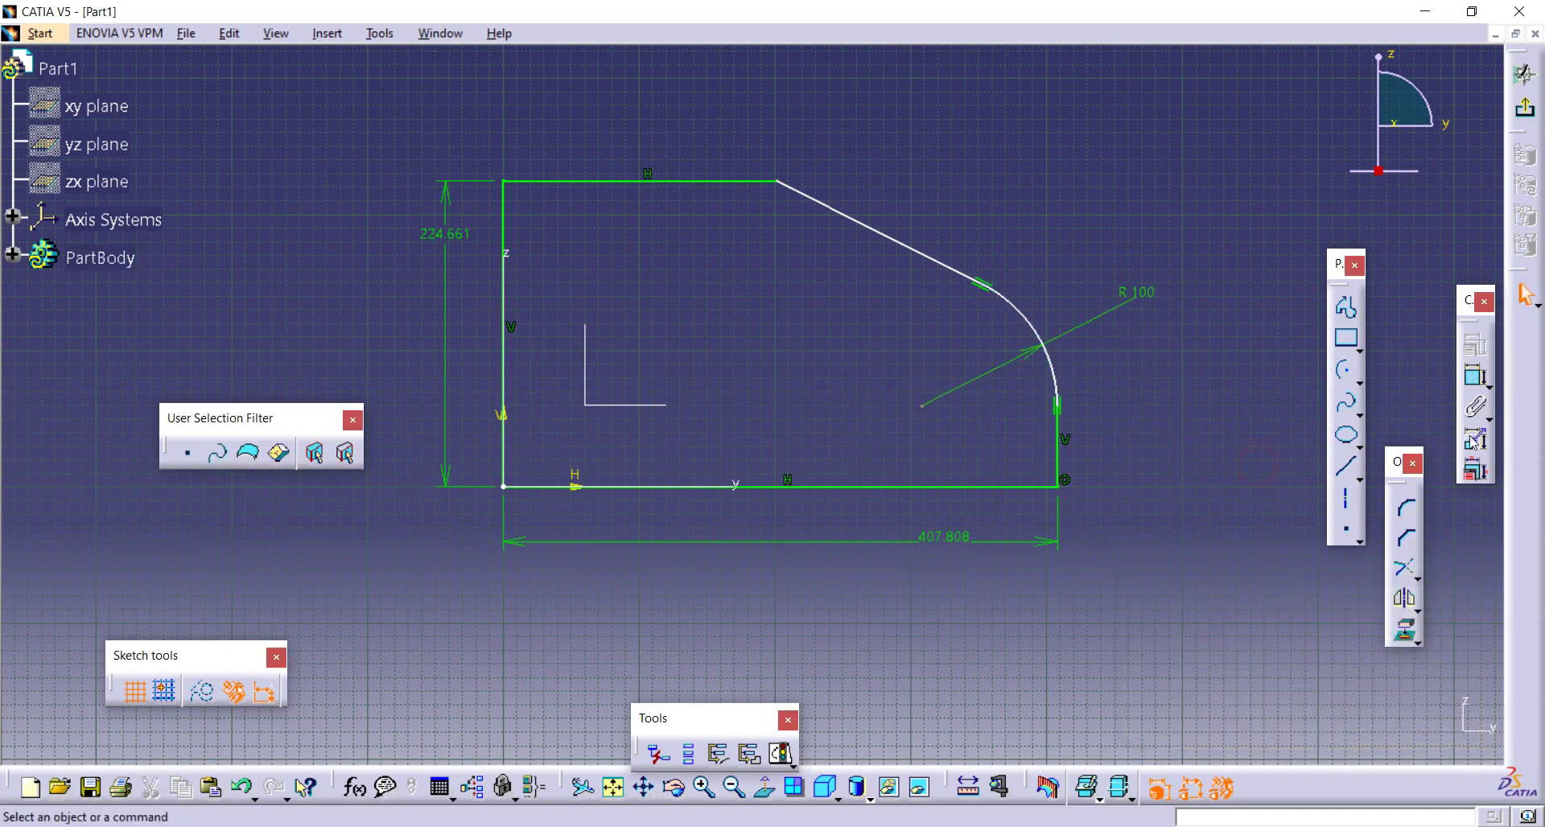
- Dimension the angle between the profile's top horizontal edge and the adjoining slanted edge
left_click(1475, 376)
left_click(744, 182)
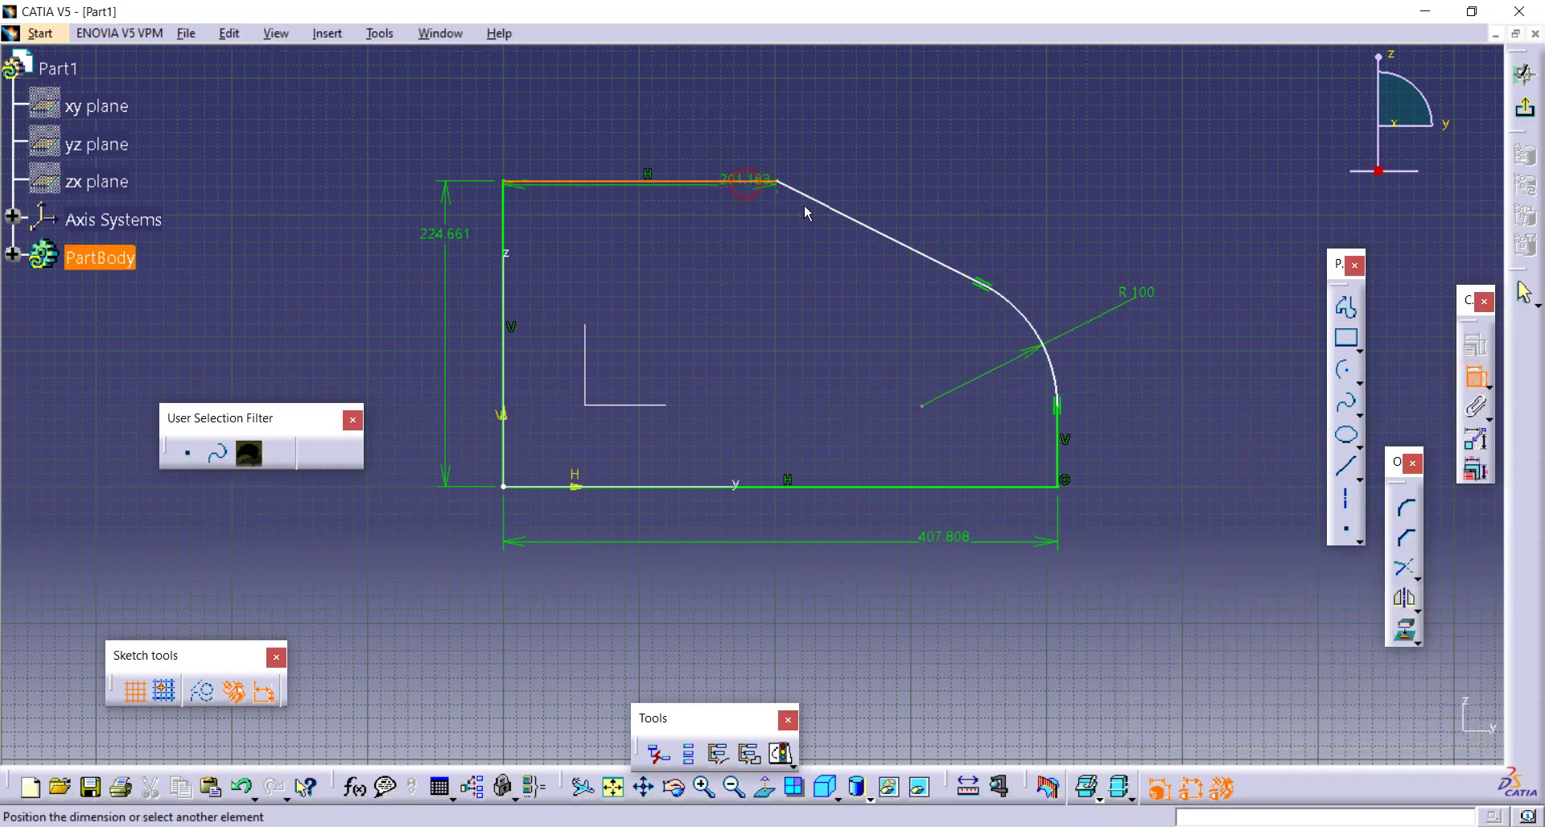
left_click(827, 206)
left_click(777, 217)
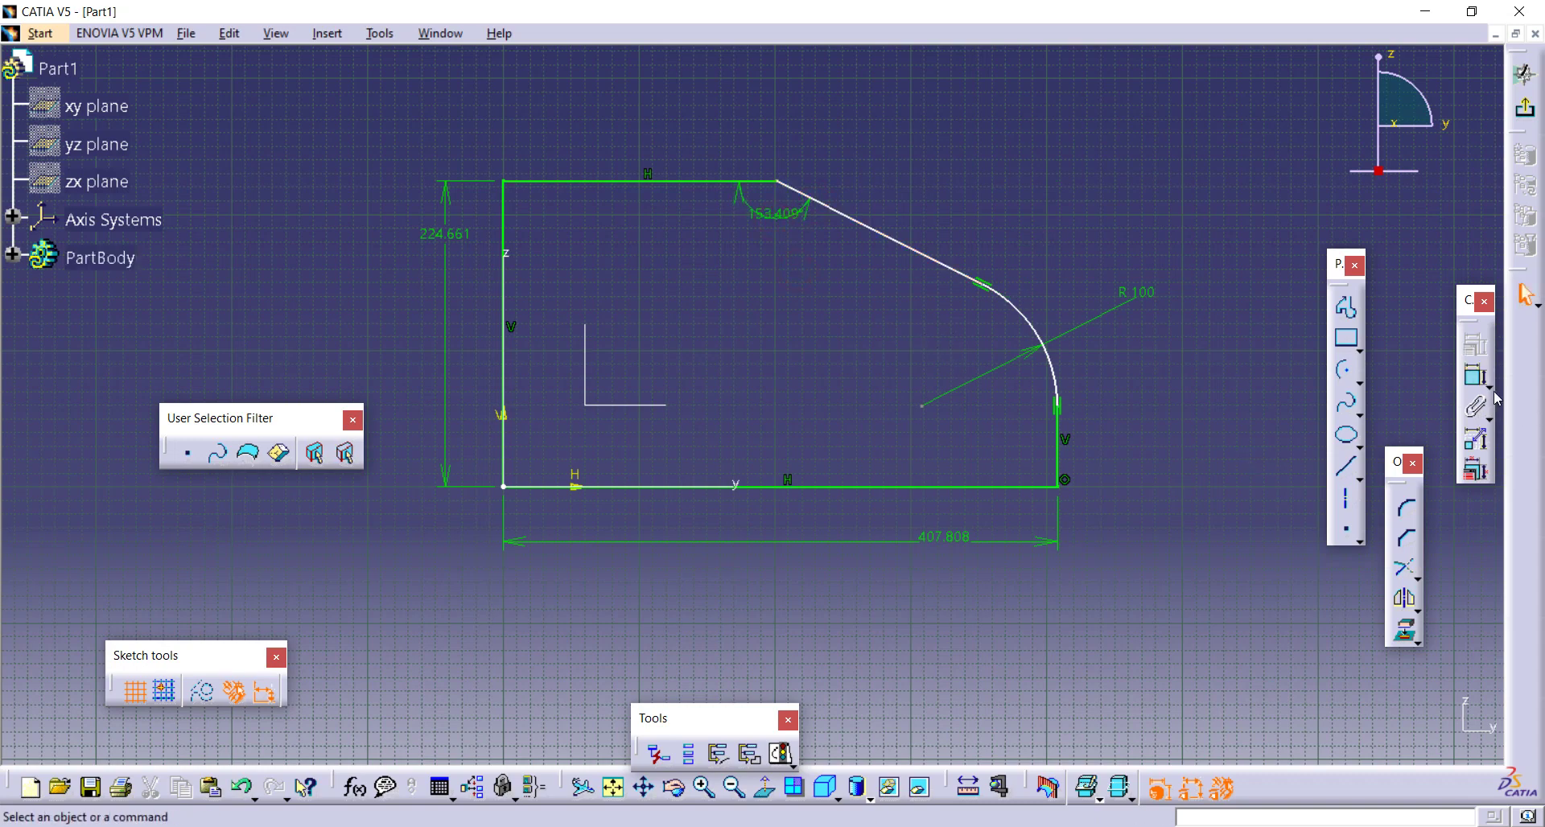
- Dimension the length of the profile's top horizontal edge, placing the dimension above it
left_click(1475, 376)
left_click(668, 190)
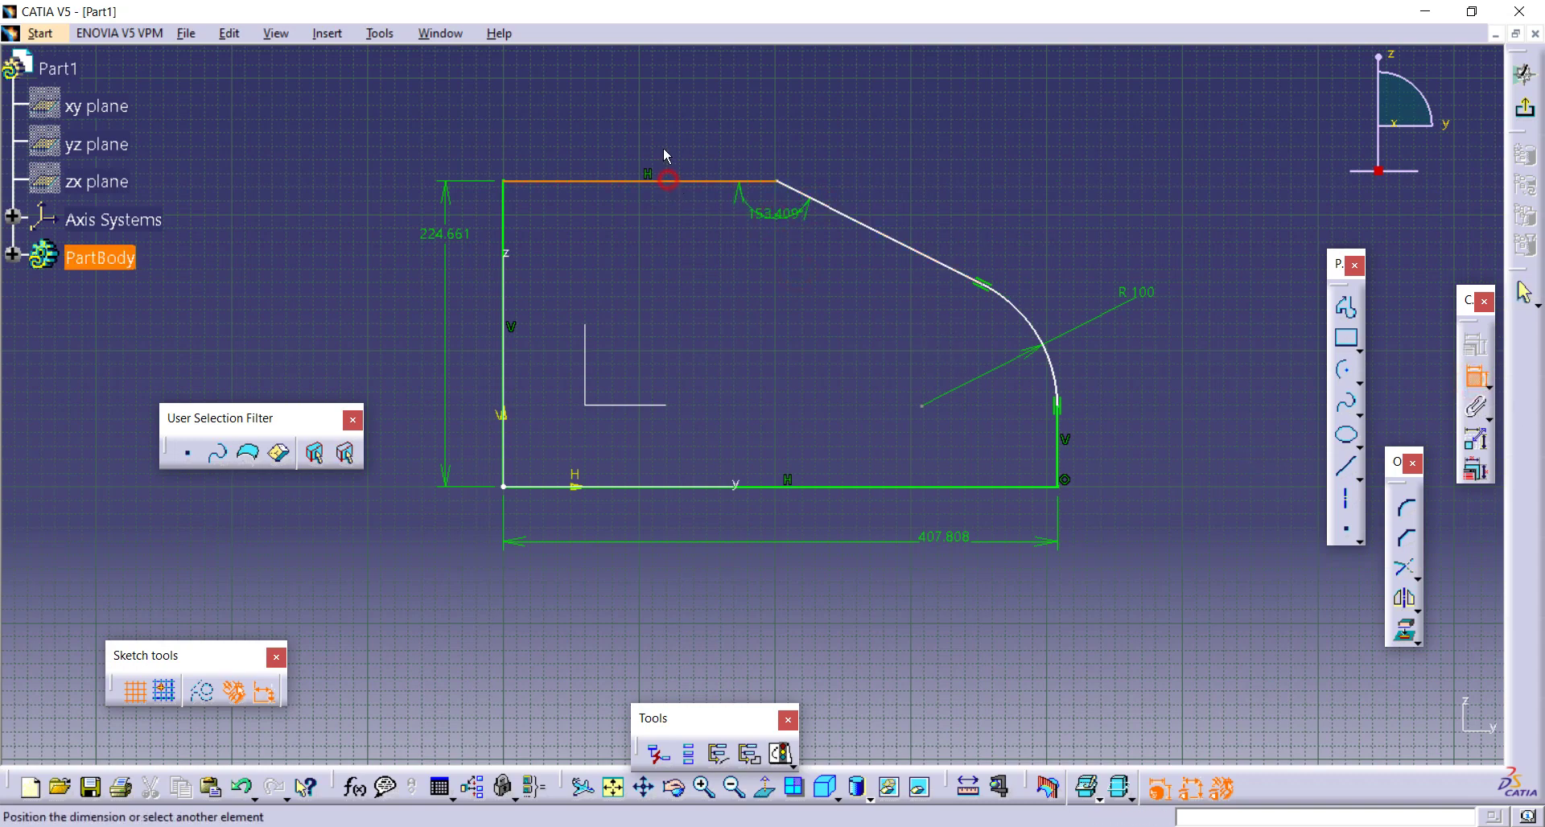
left_click(714, 259)
middle_click_drag(664, 289, 653, 312)
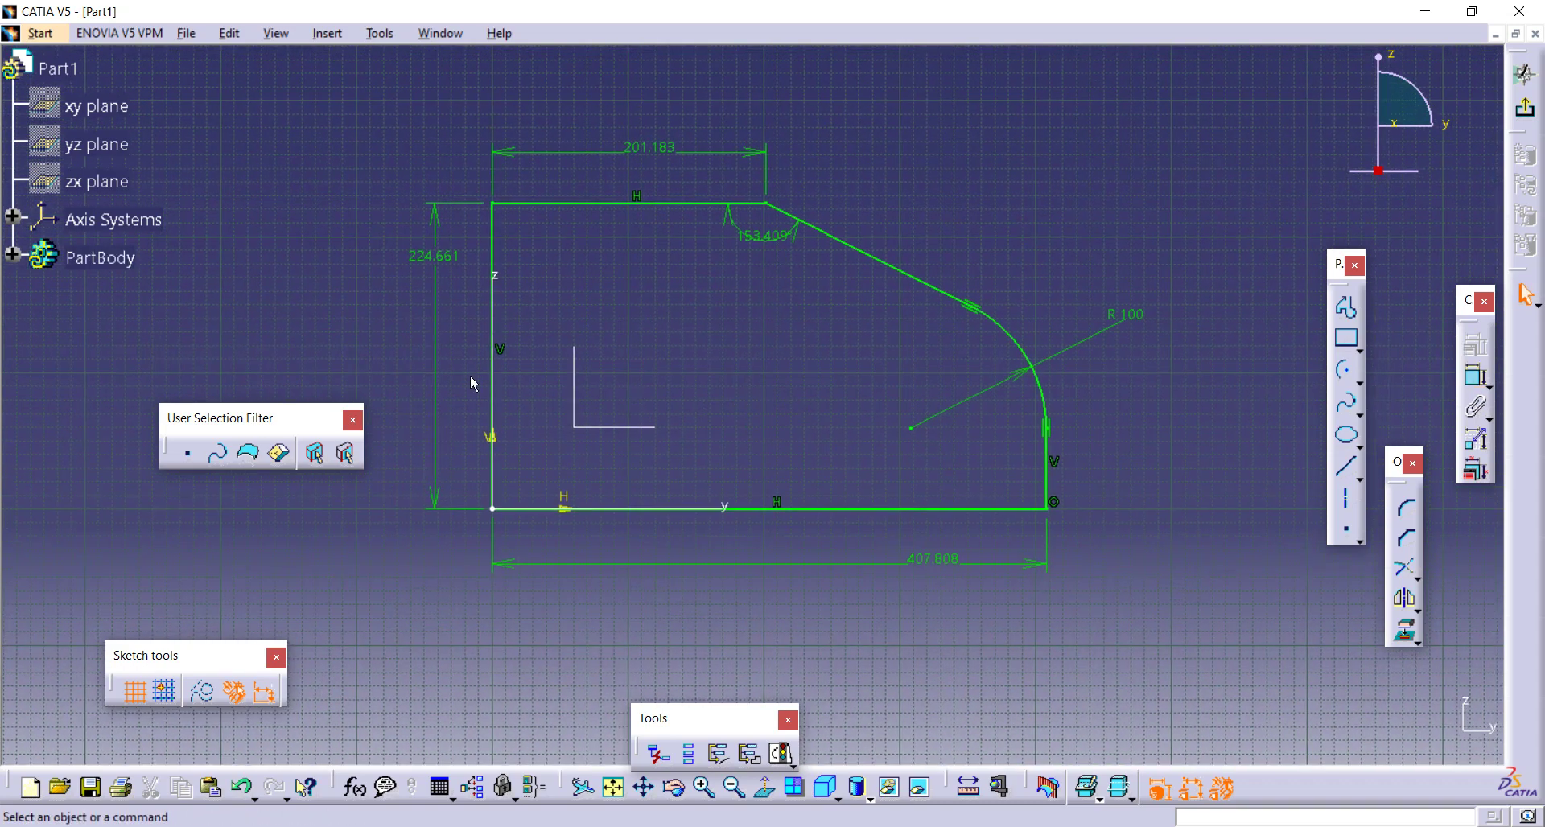
left_click(1015, 342)
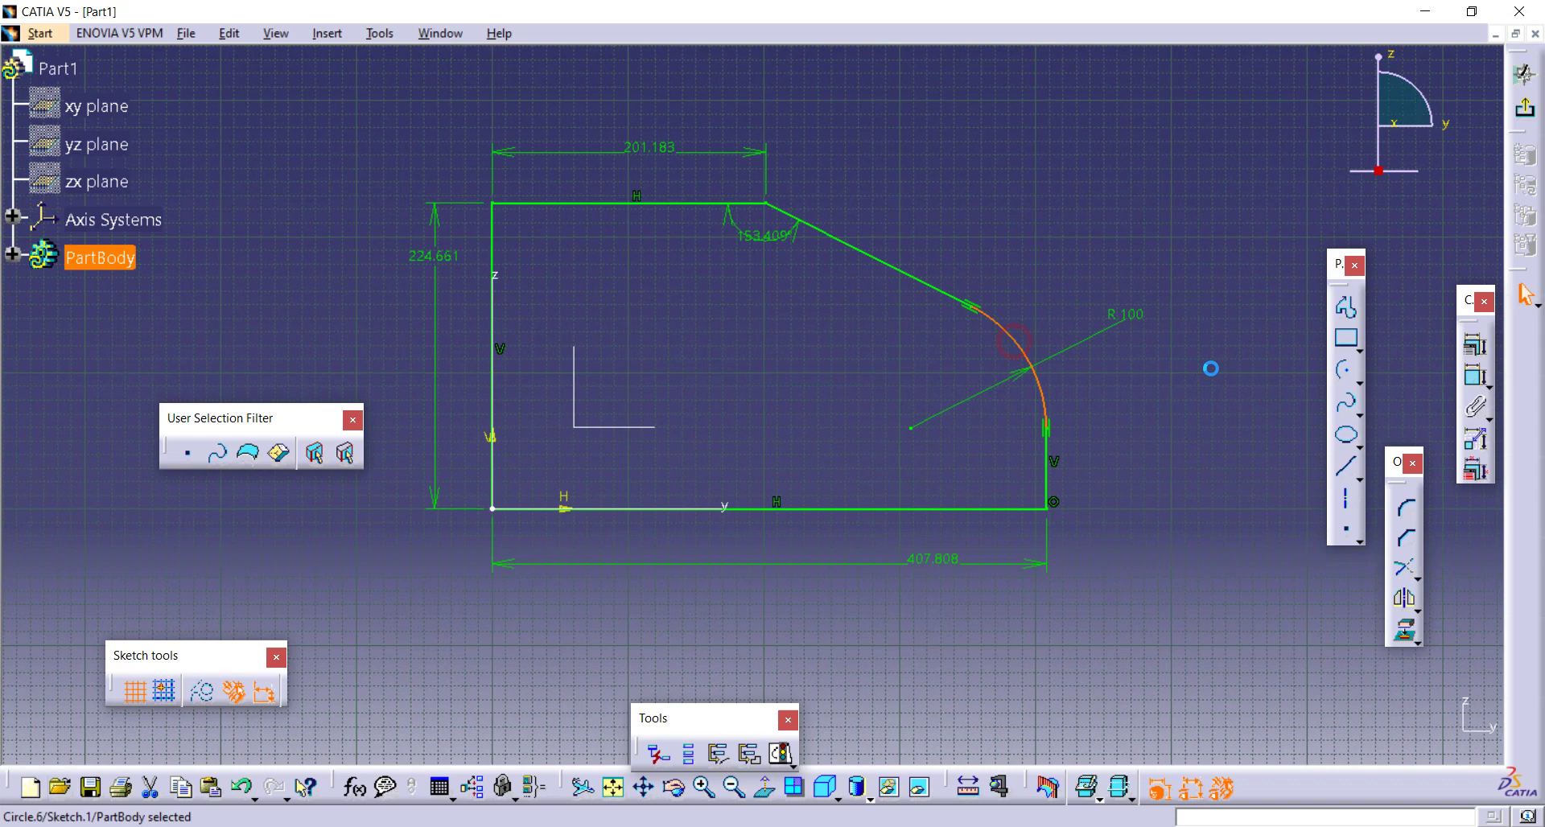
left_click(1133, 404)
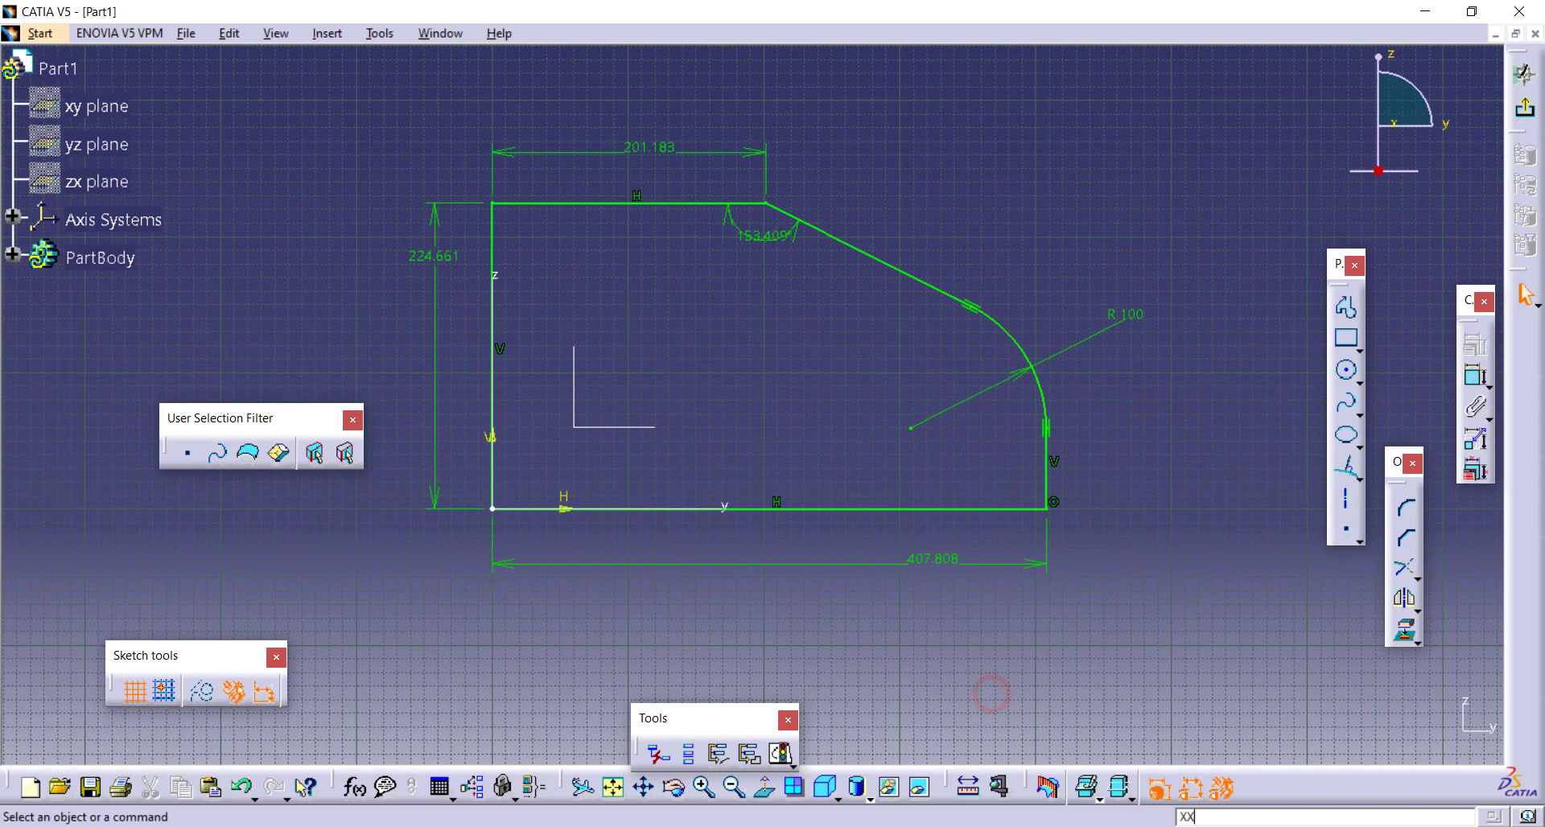
left_click(1359, 382)
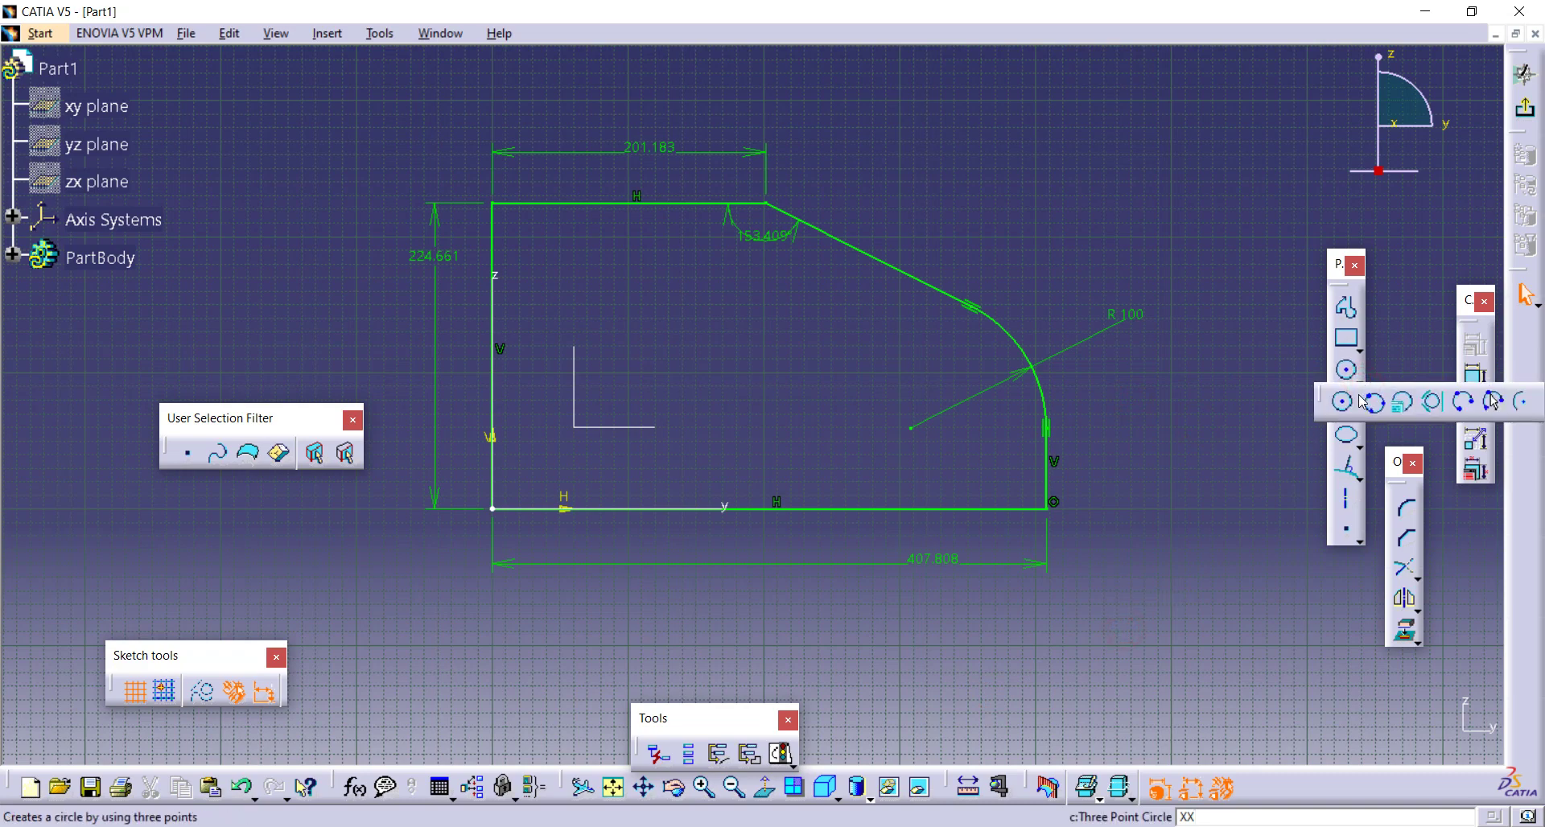
left_click(1359, 351)
left_click(1224, 457)
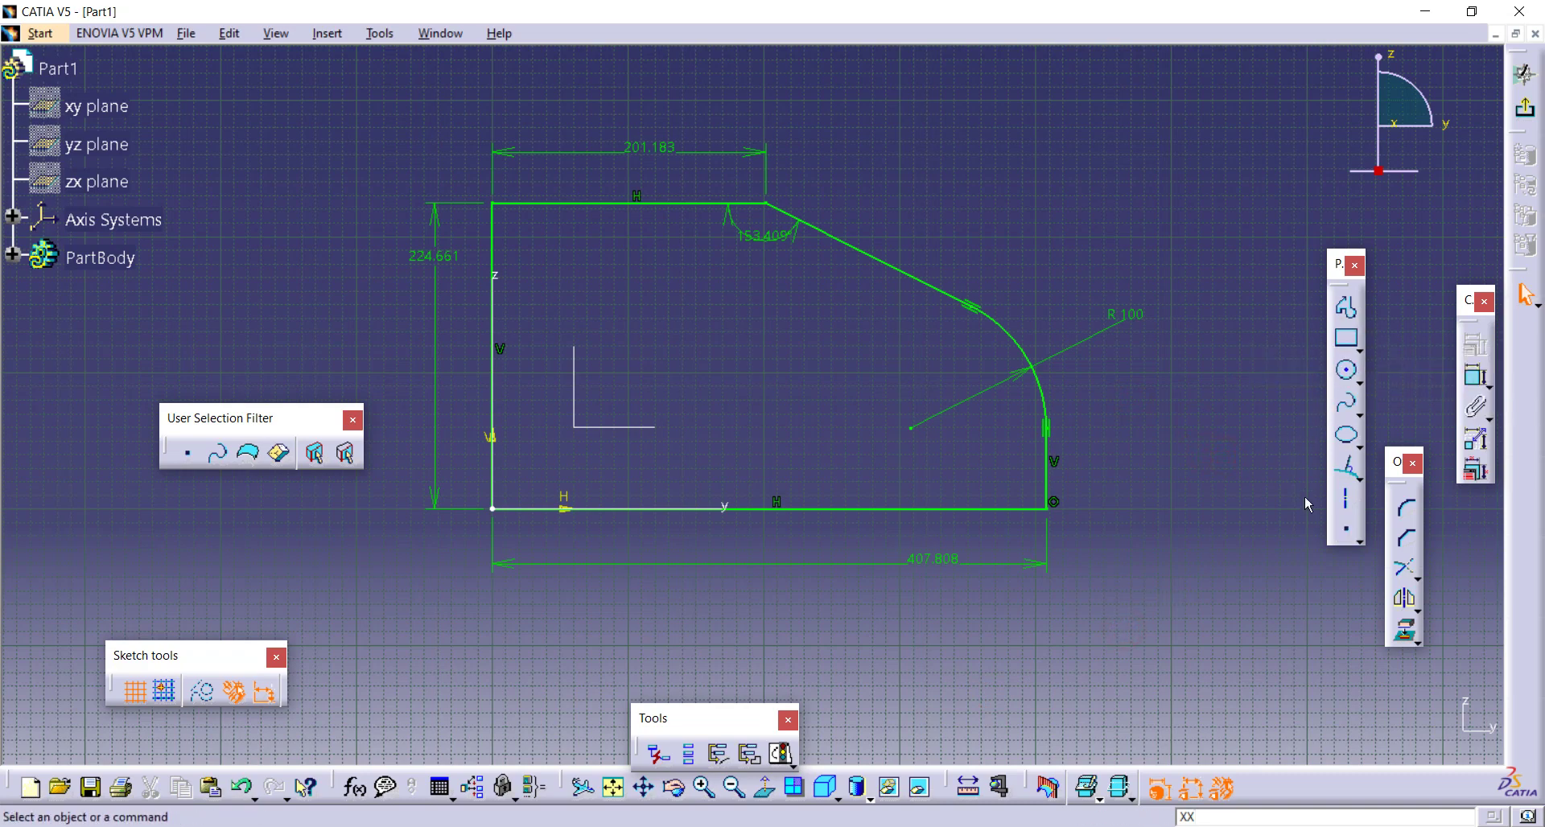